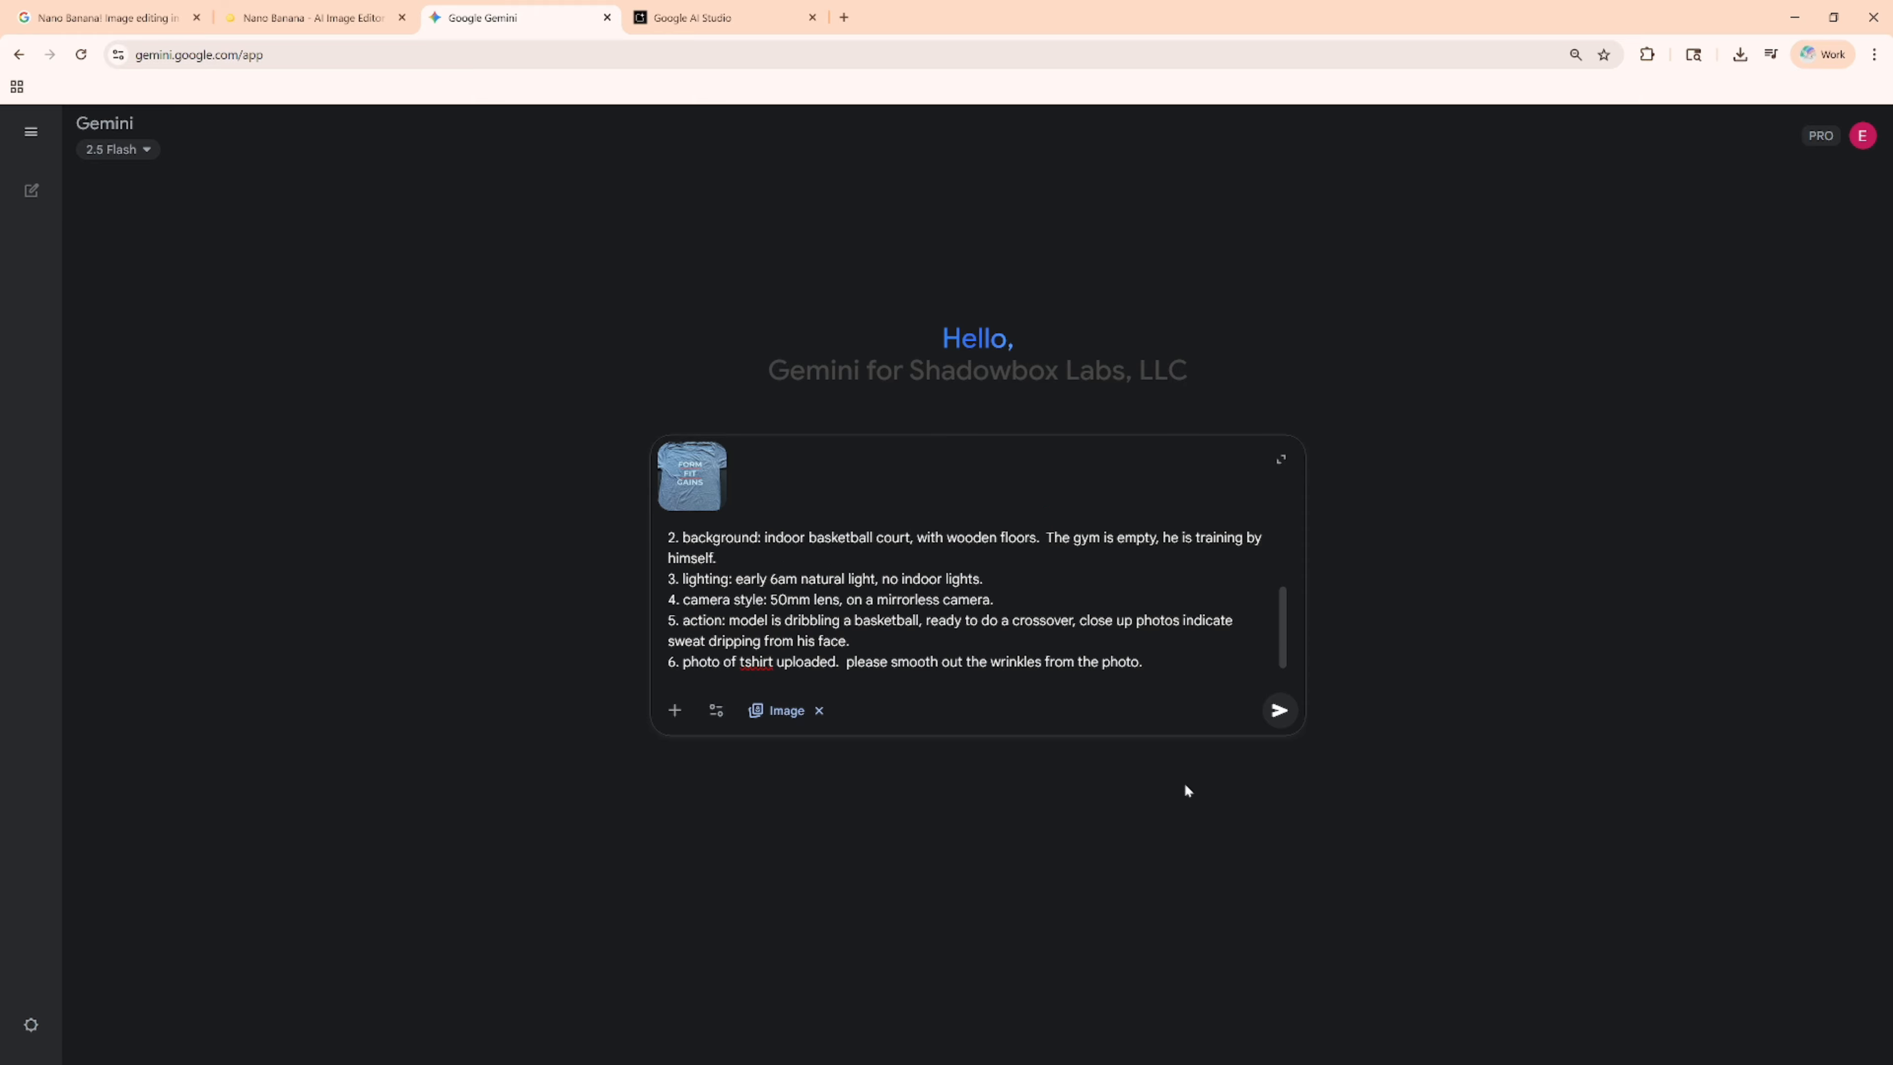
Submit the T-shirt model prompt with the attached shirt photo and view the generated basketball image at full size
{"action": "left_click", "coordinate": [1280, 709]}
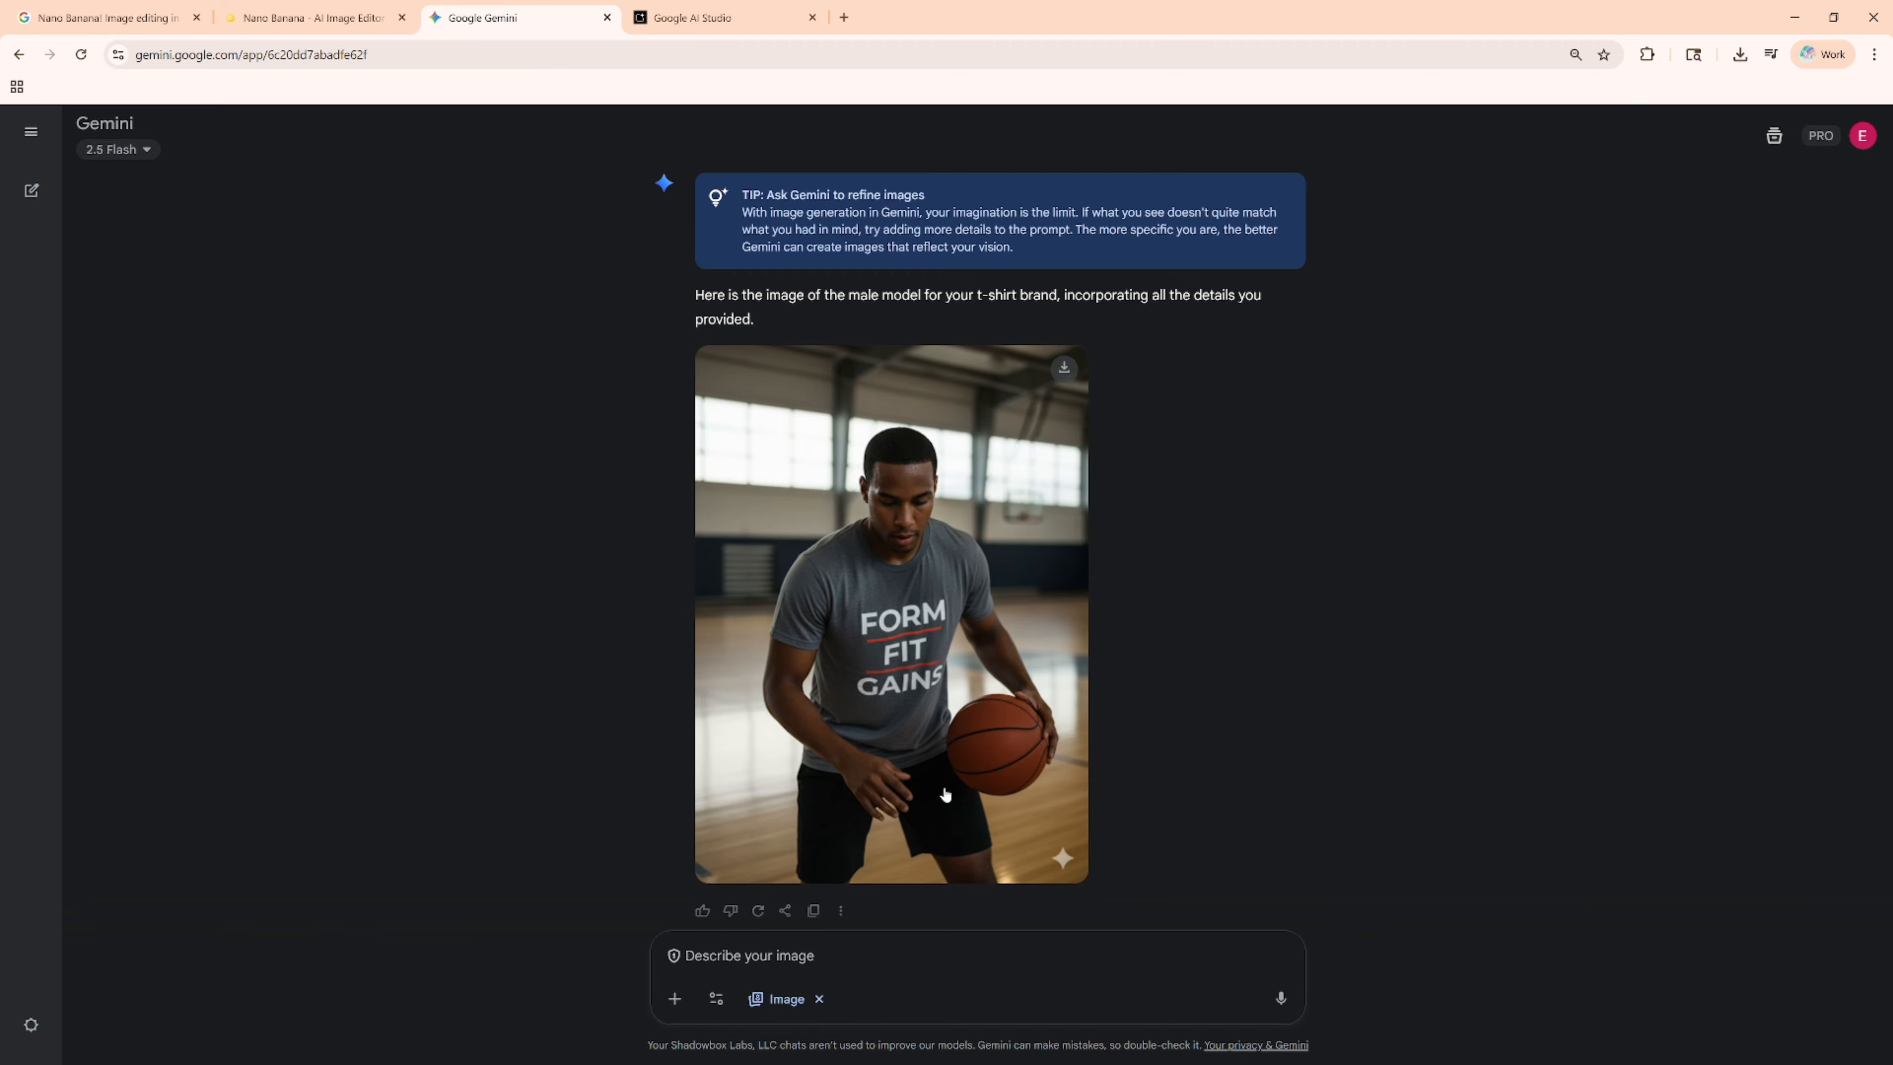
{"action": "left_click", "coordinate": [950, 683]}
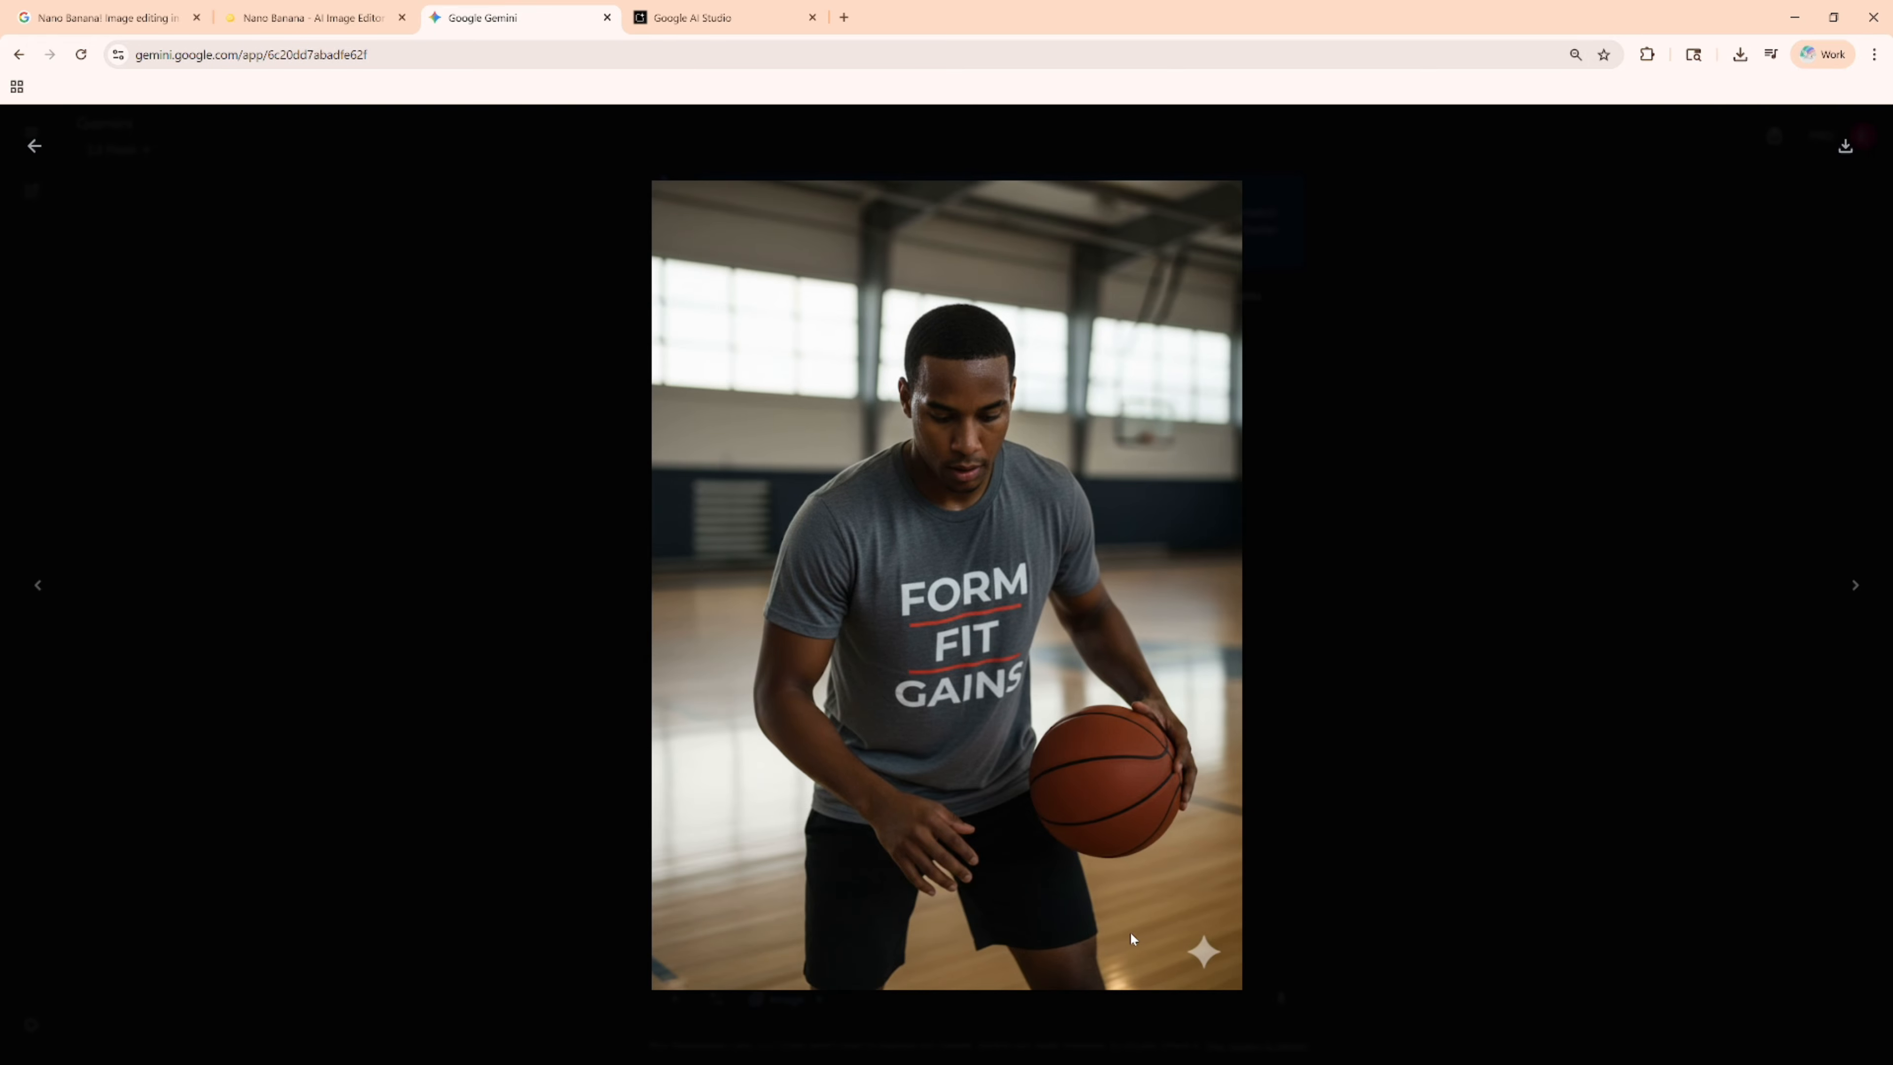
{"action": "left_click", "coordinate": [34, 146]}
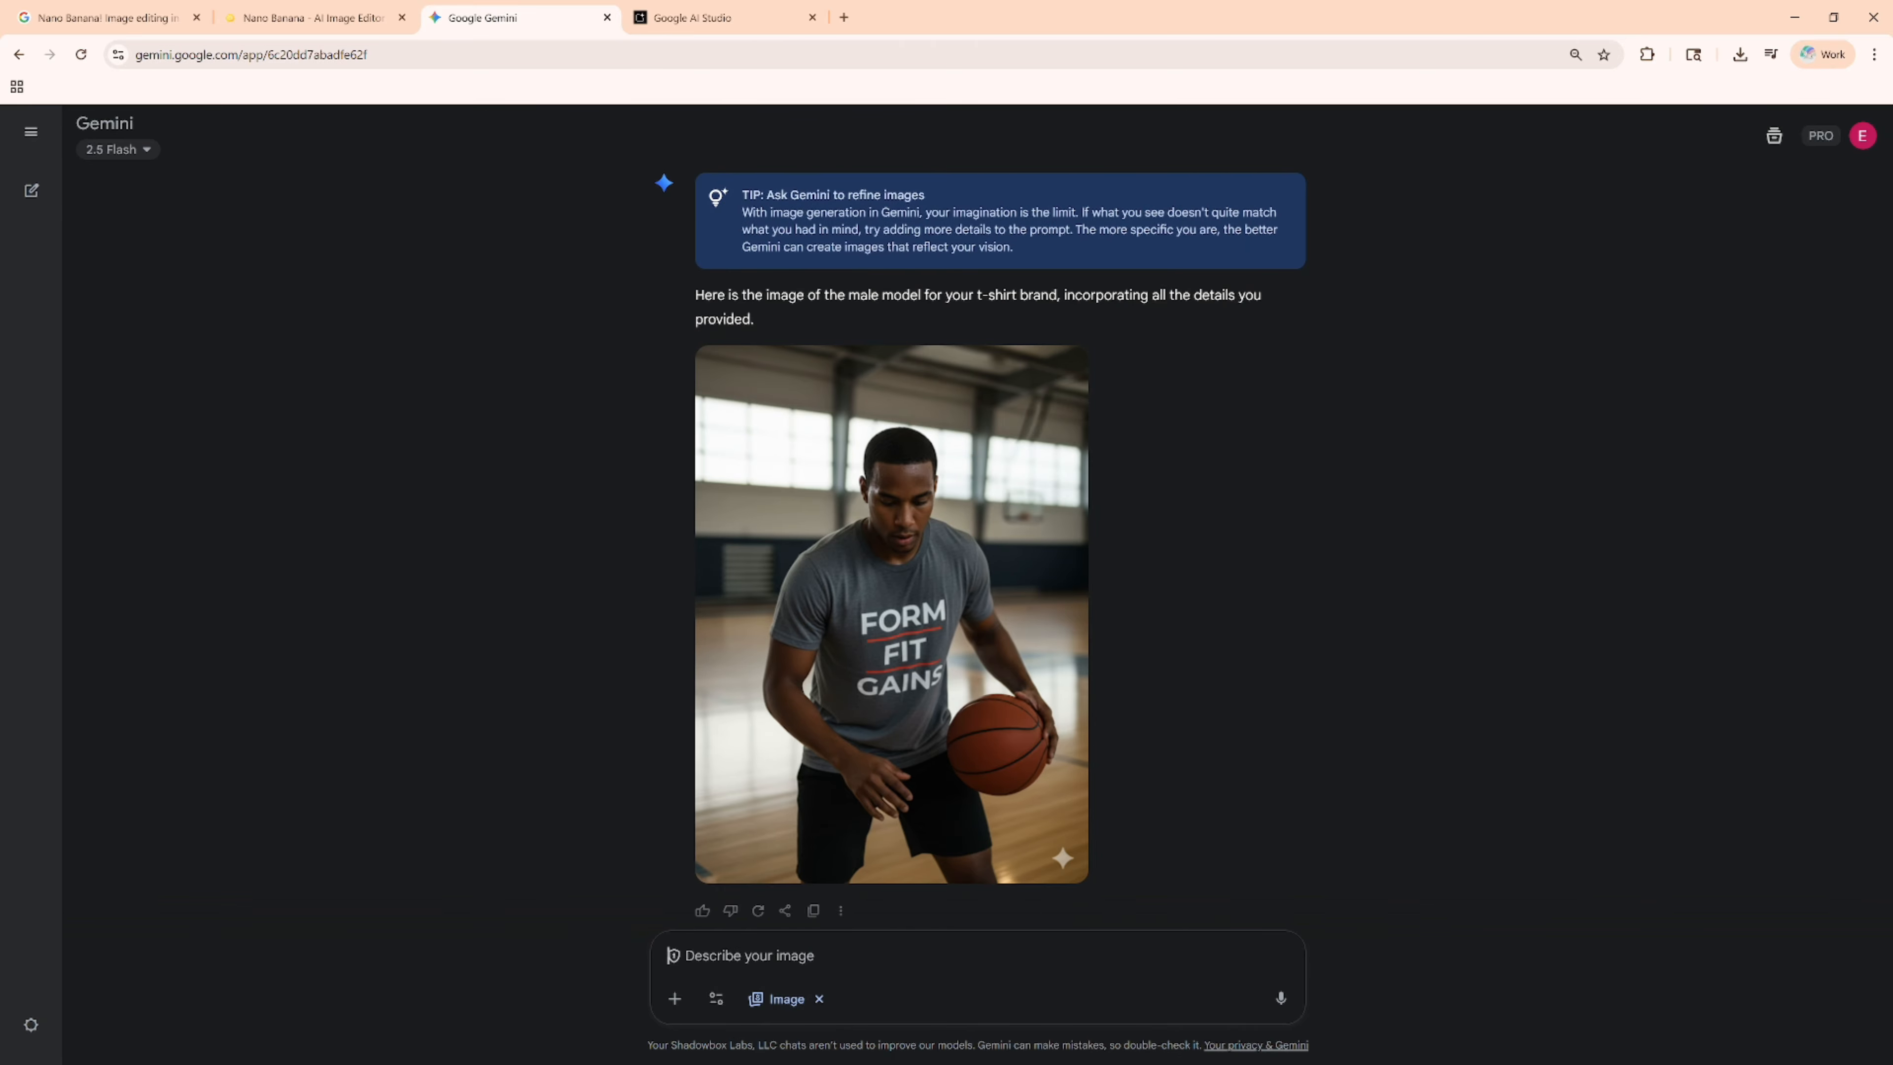
Start a follow-up prompt reading "Great, let's generate 5 more photos from different angles."
{"action": "type", "text": "Great"}
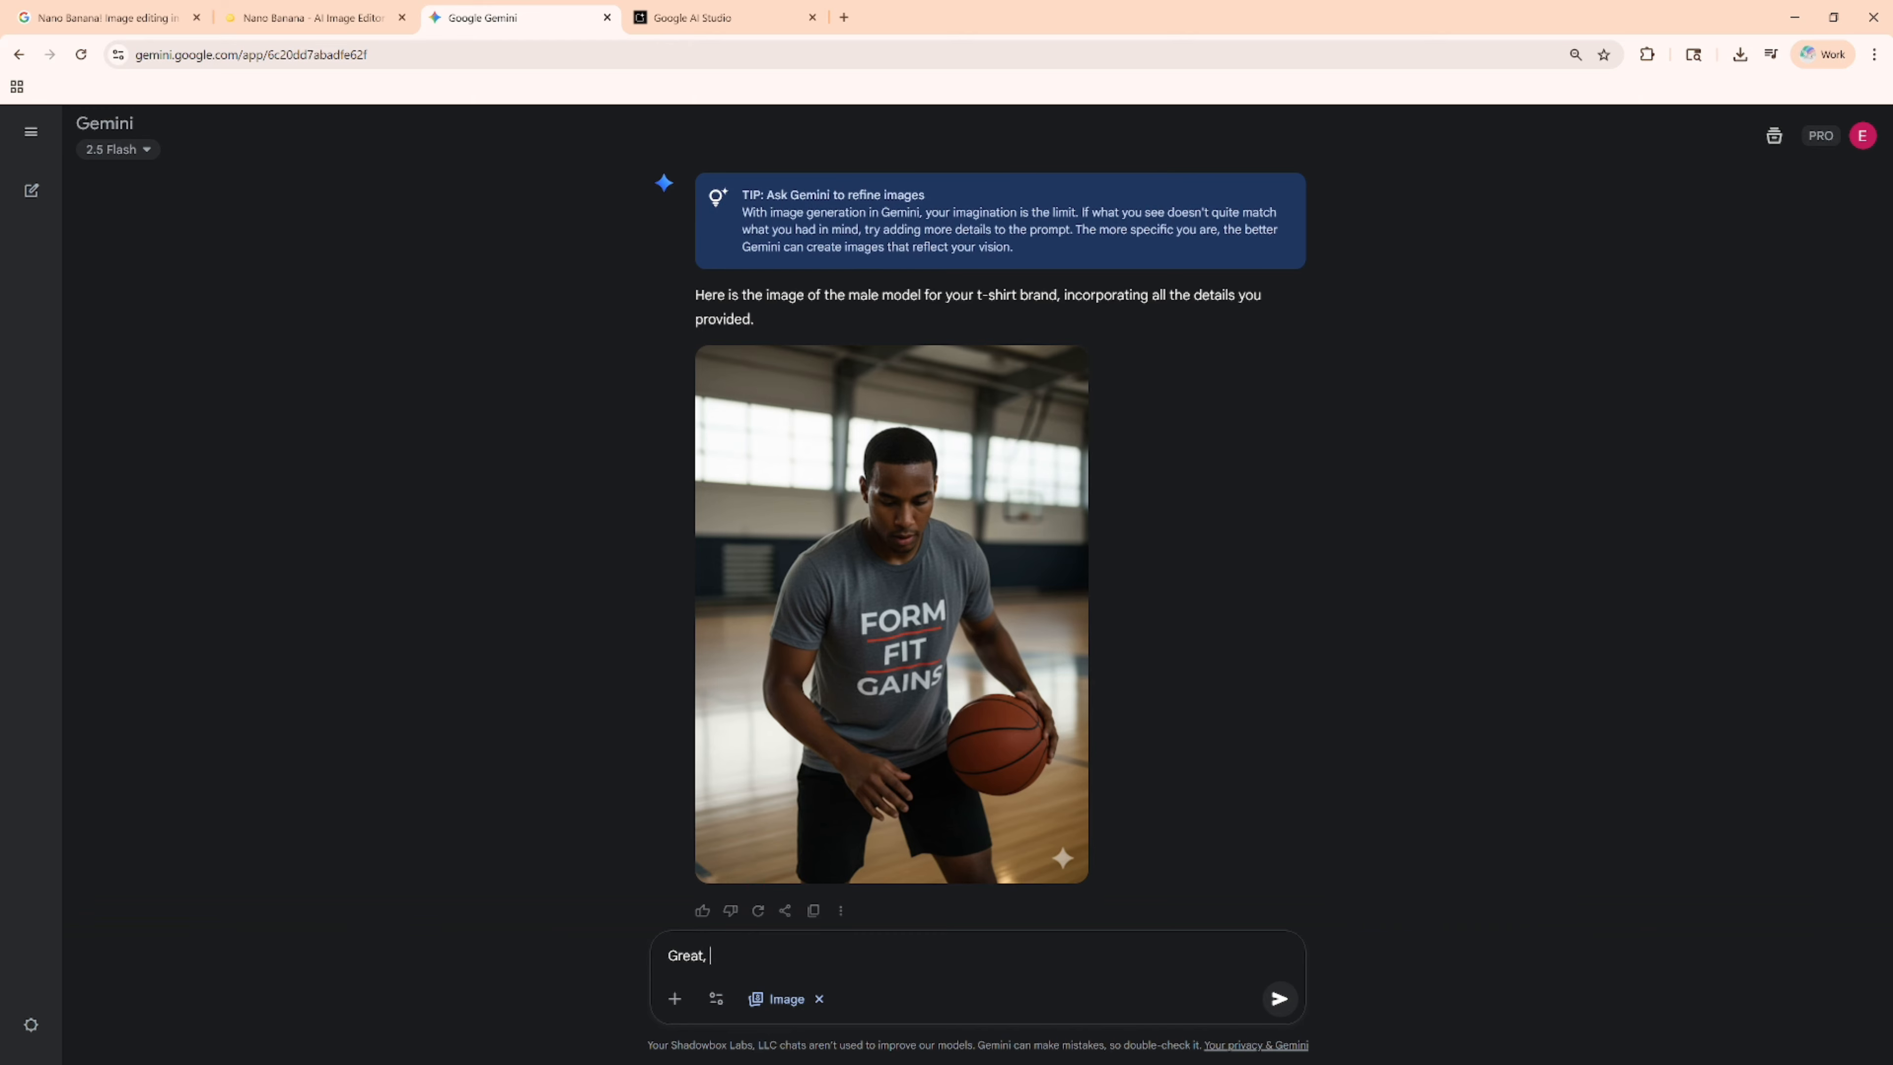
{"action": "type", "text": ", let's generate 5 more photos from diffe"}
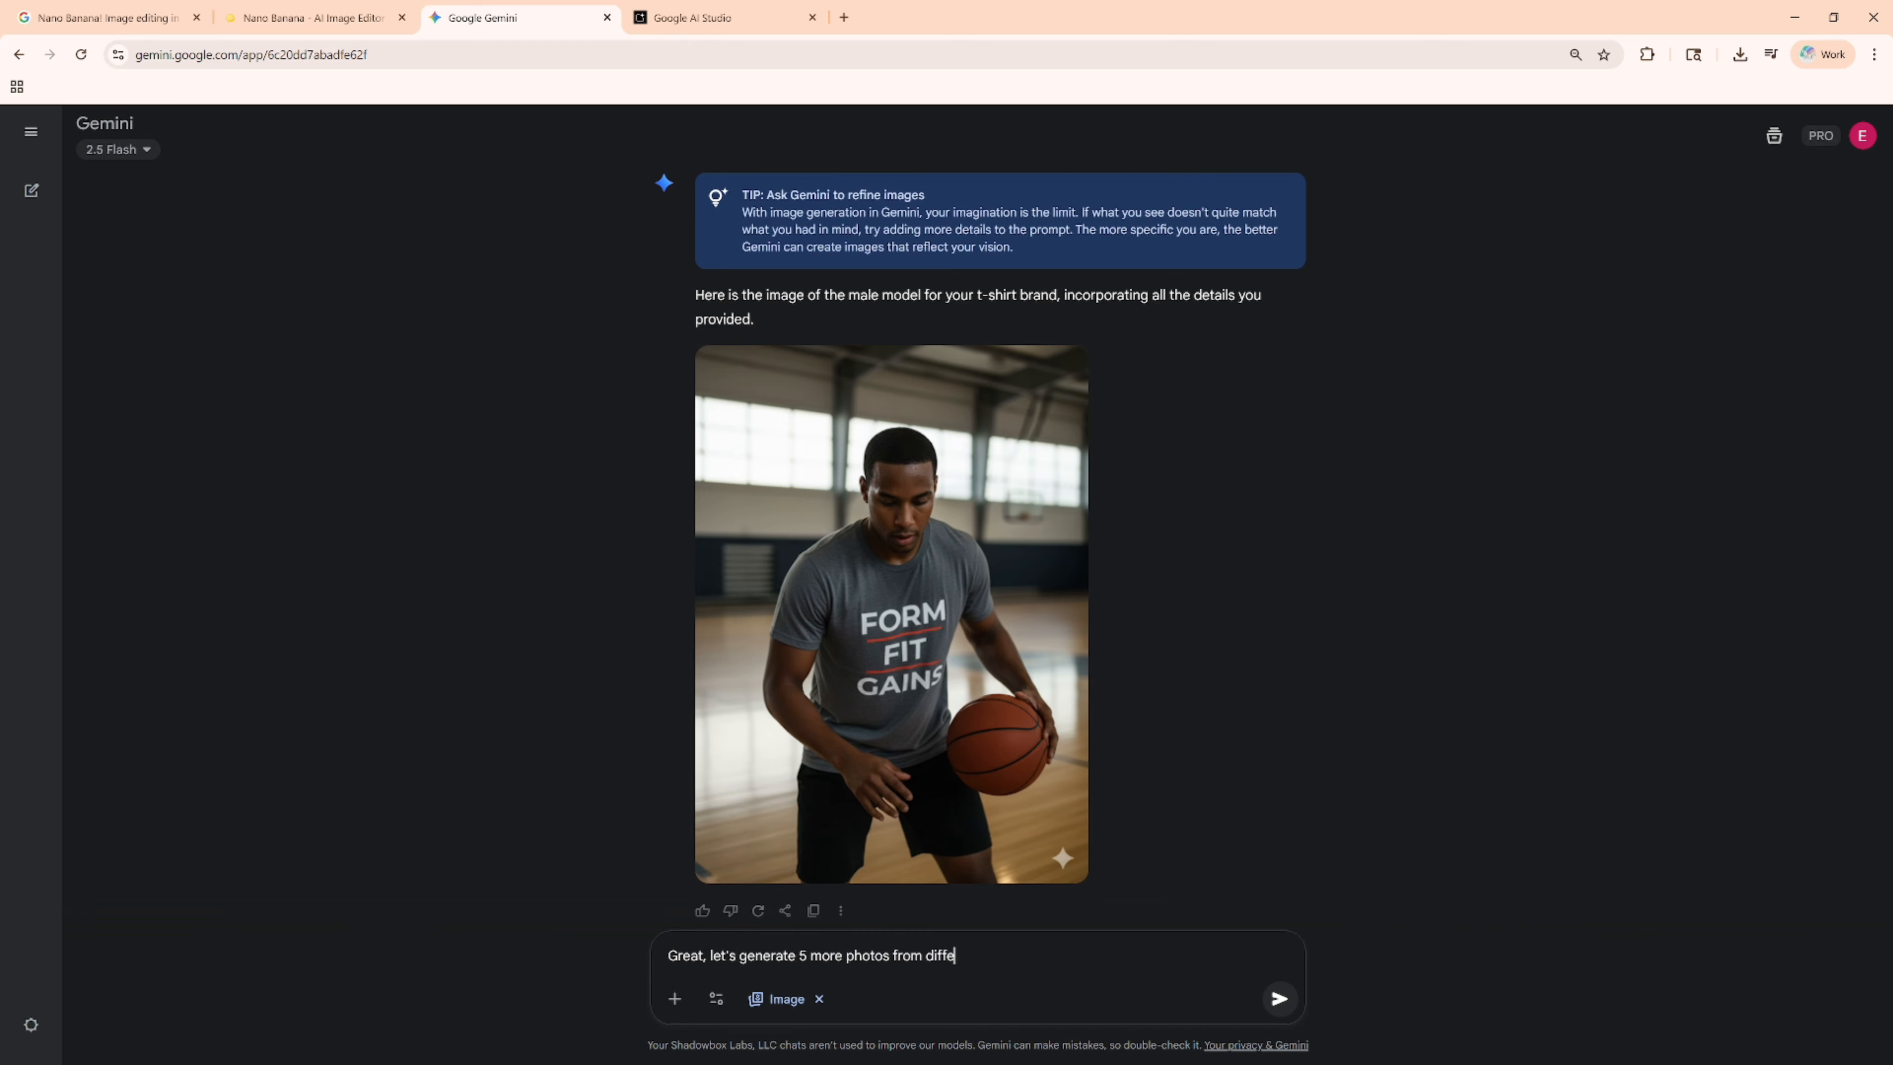
{"action": "type", "text": "rent angles."}
{"action": "key", "text": "shift+Return"}
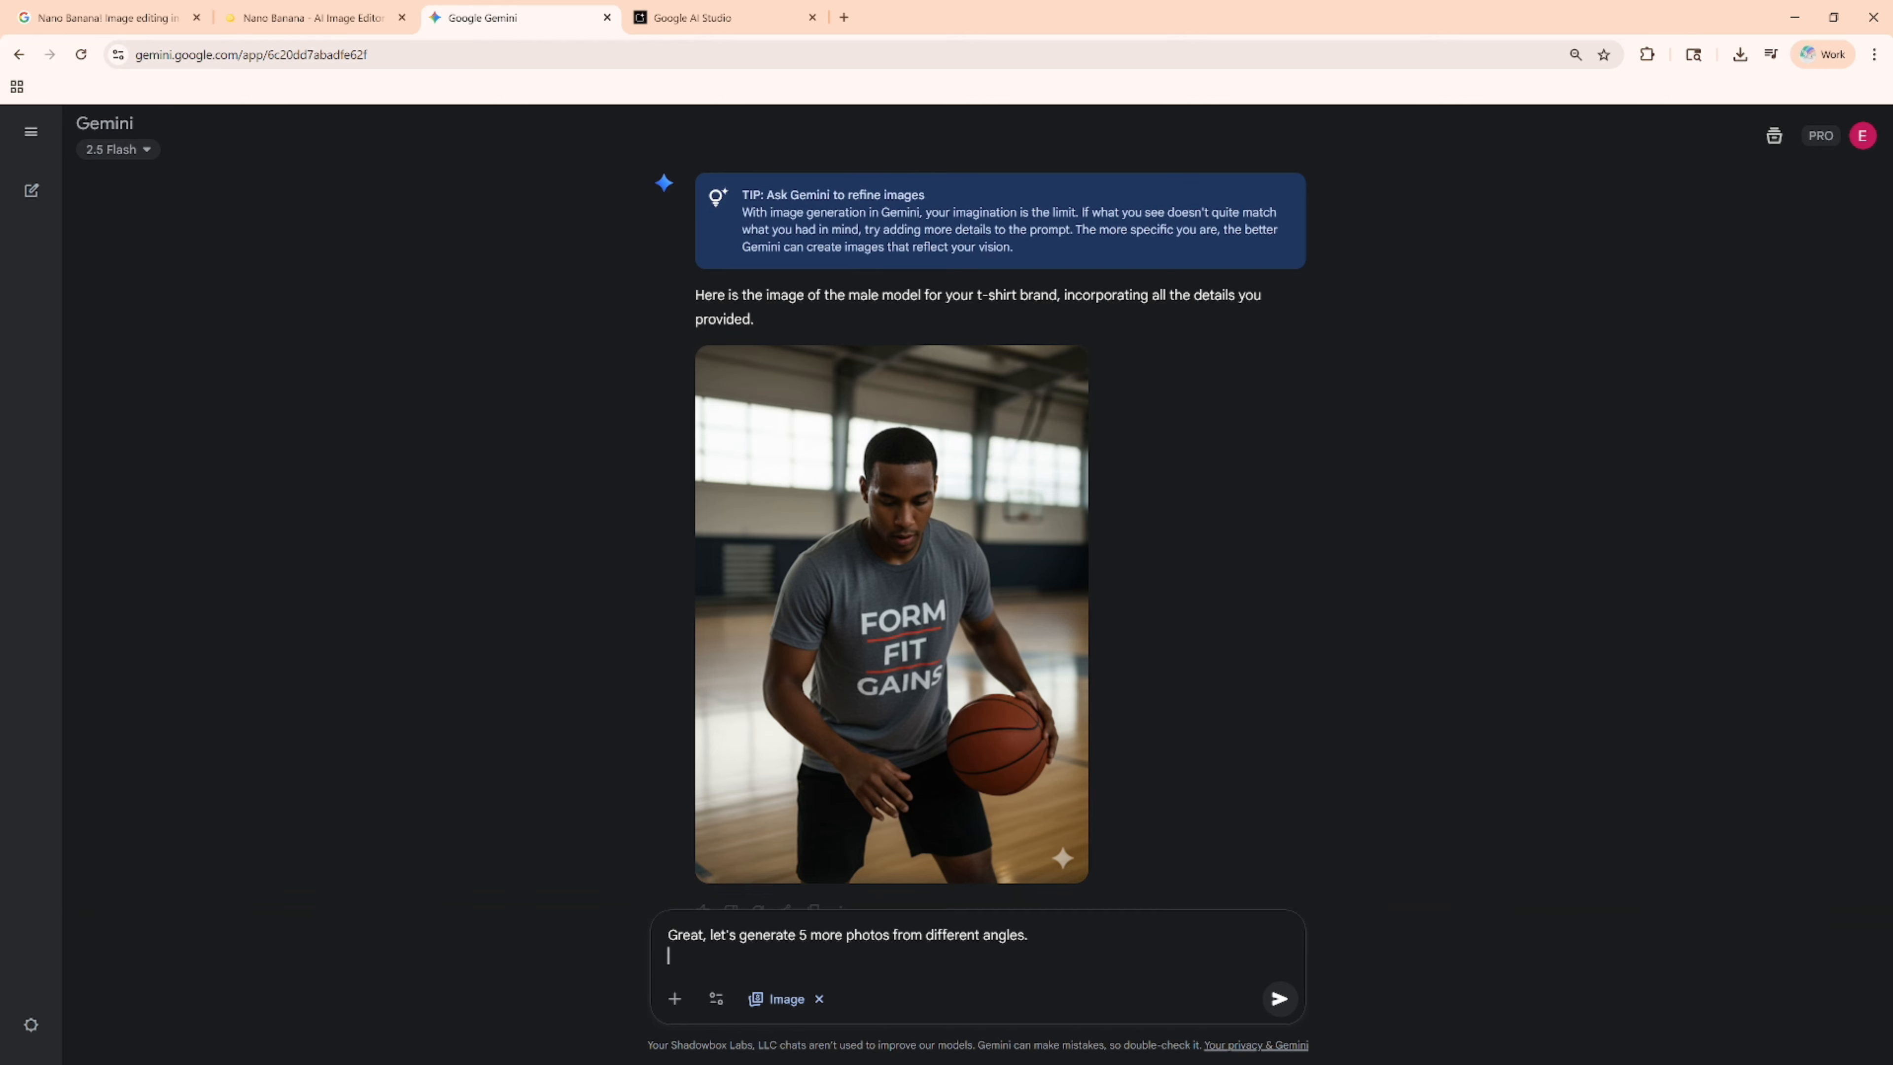
Continue the prompt with "Try some full body shots, and some face portraits only. Mix it up so we can"
{"action": "type", "text": "Pic"}
{"action": "key", "text": "BackSpace"}
{"action": "key", "text": "BackSpace"}
{"action": "key", "text": "BackSpace"}
{"action": "type", "text": "ry some full body shots, and some face"}
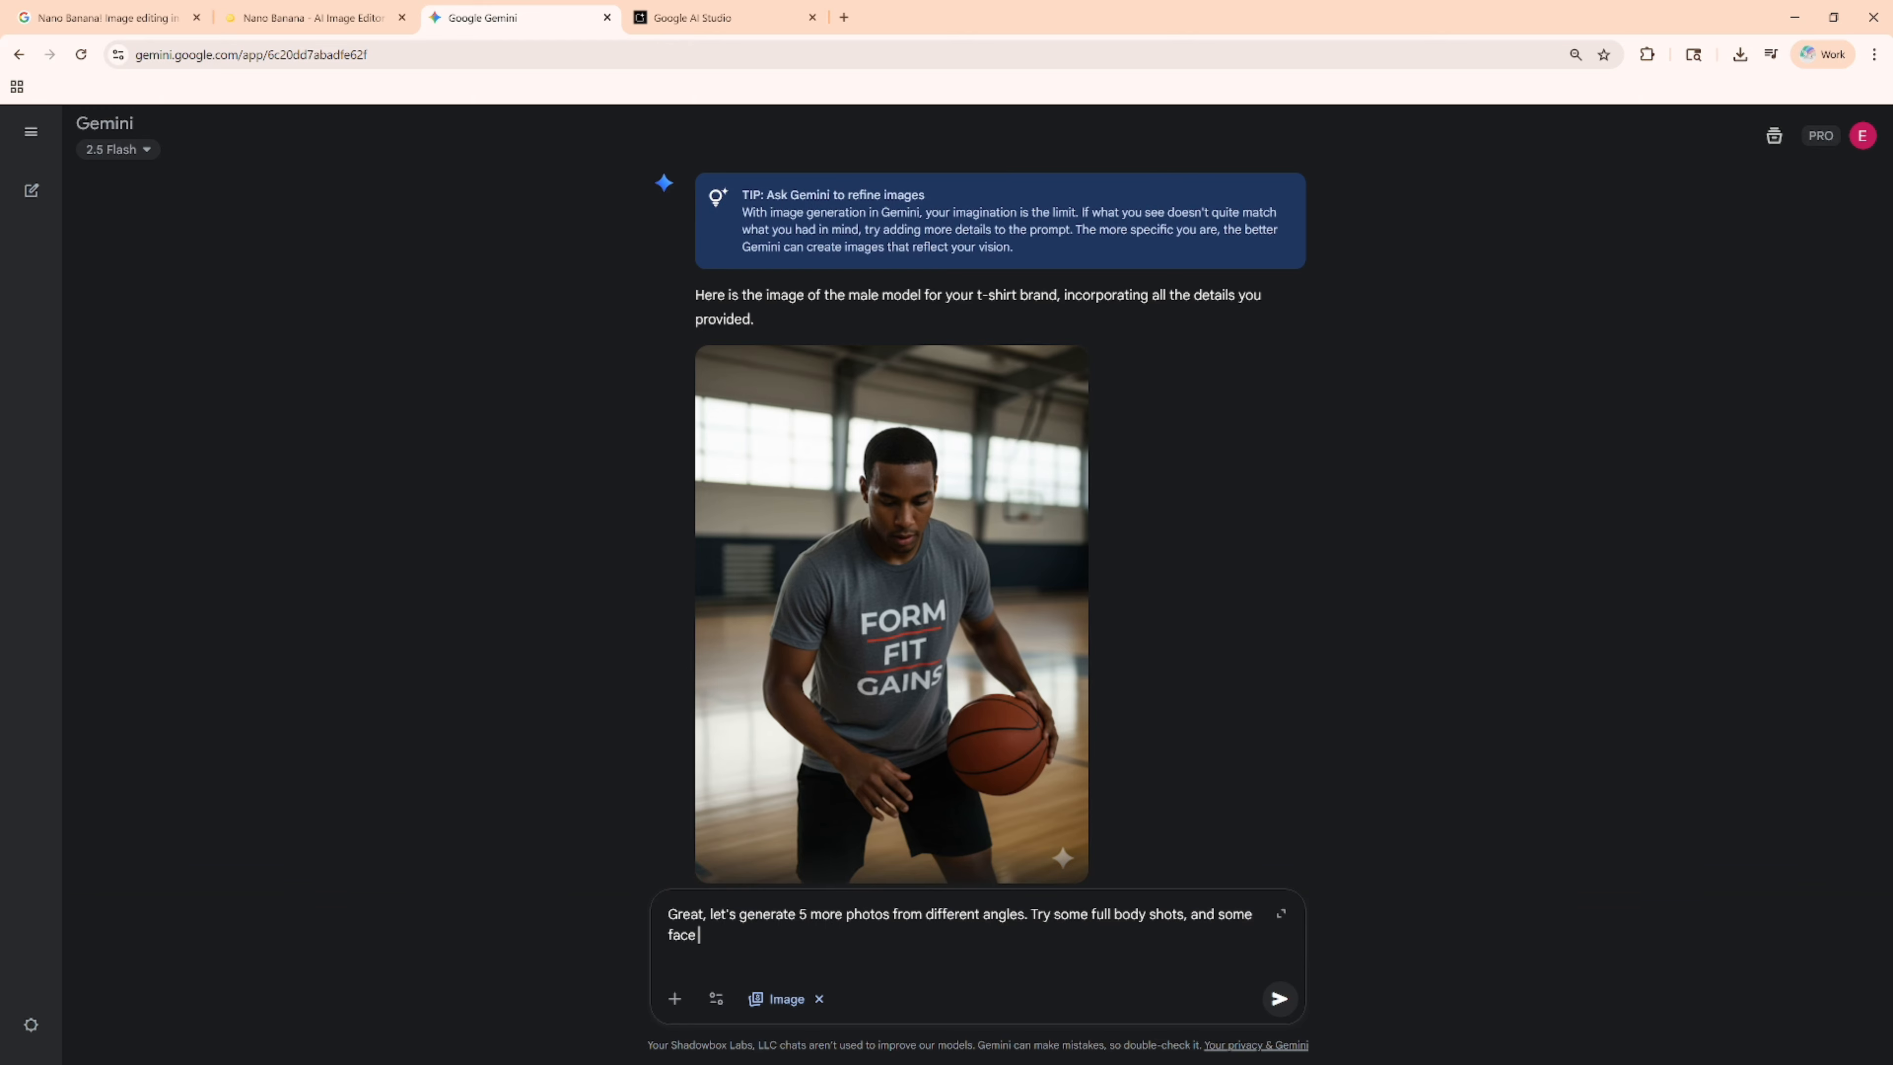
{"action": "type", "text": " portraits only. Mix it up so we can"}
Complete the prompt's unfinished sentence with "create multiple frames of this athlete practicing basketball"
{"action": "type", "text": "c"}
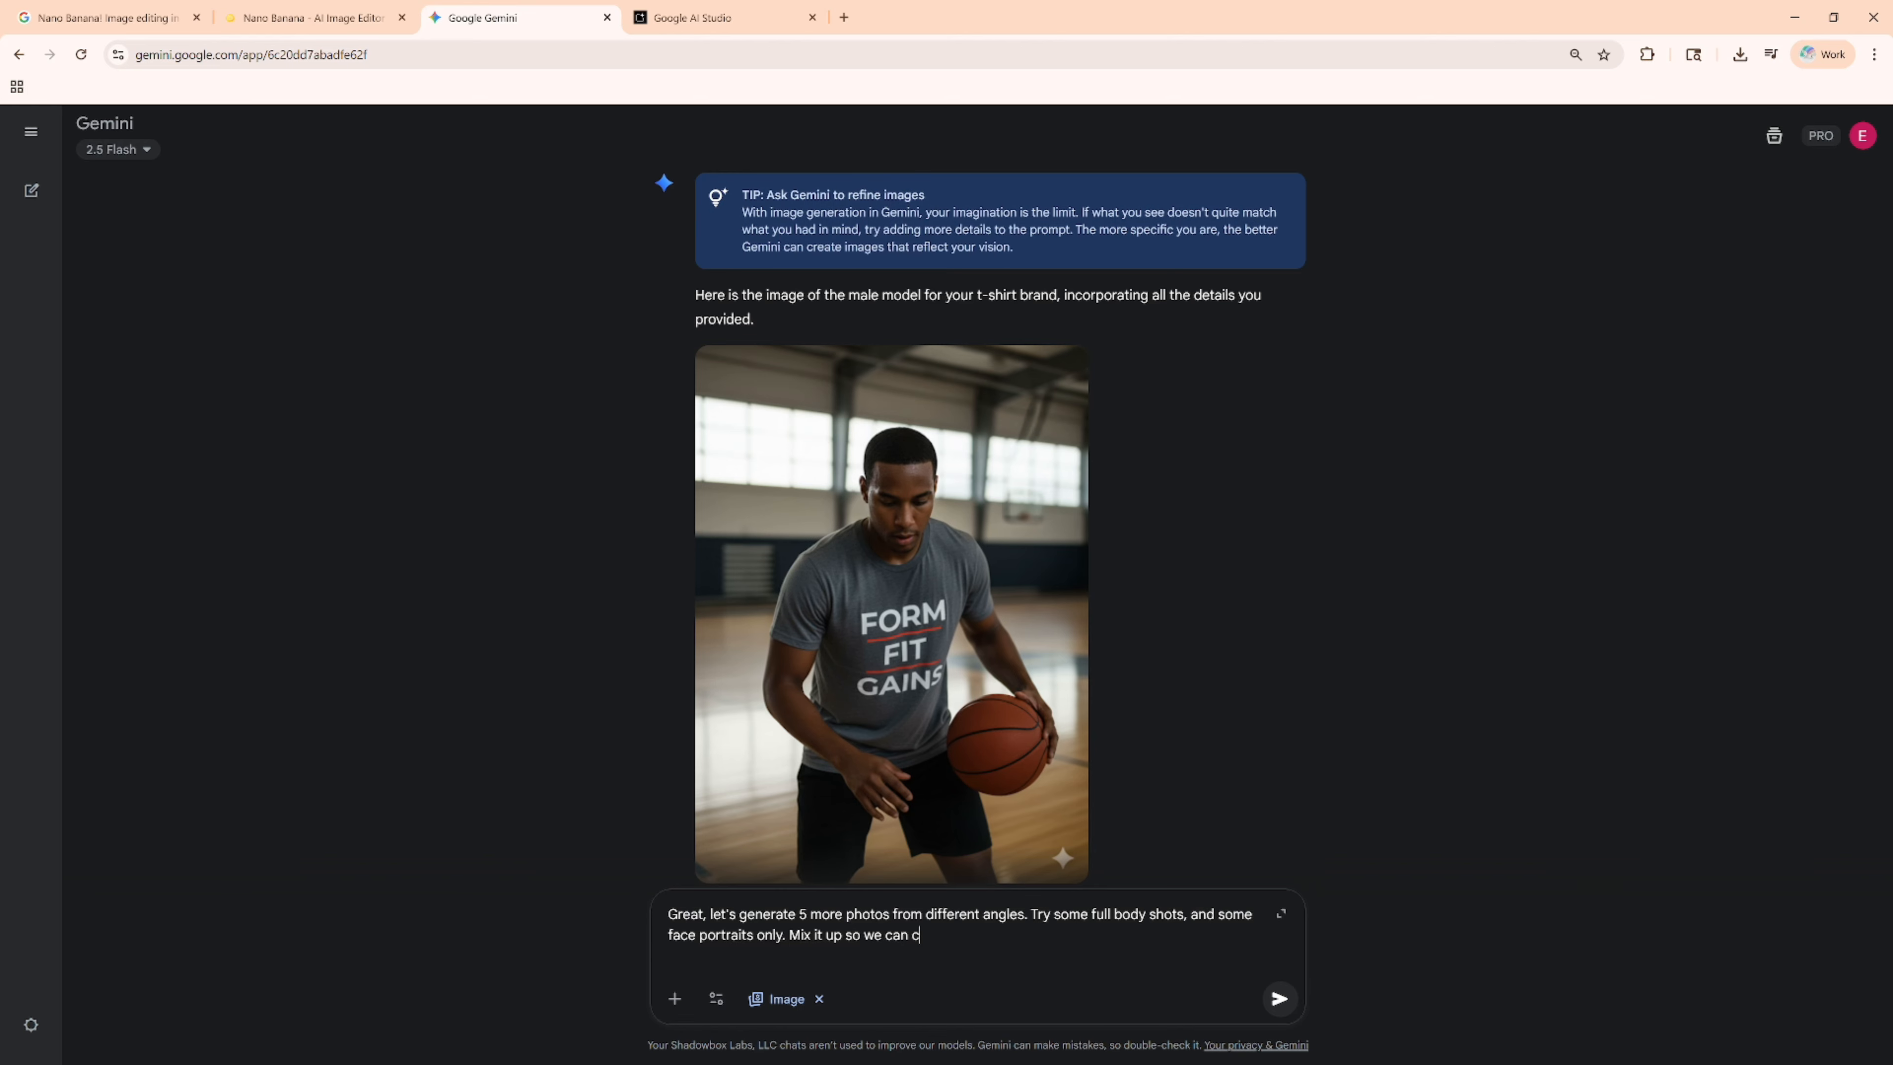
{"action": "key", "text": "BackSpace"}
{"action": "type", "text": "create multiple frames of this athelete"}
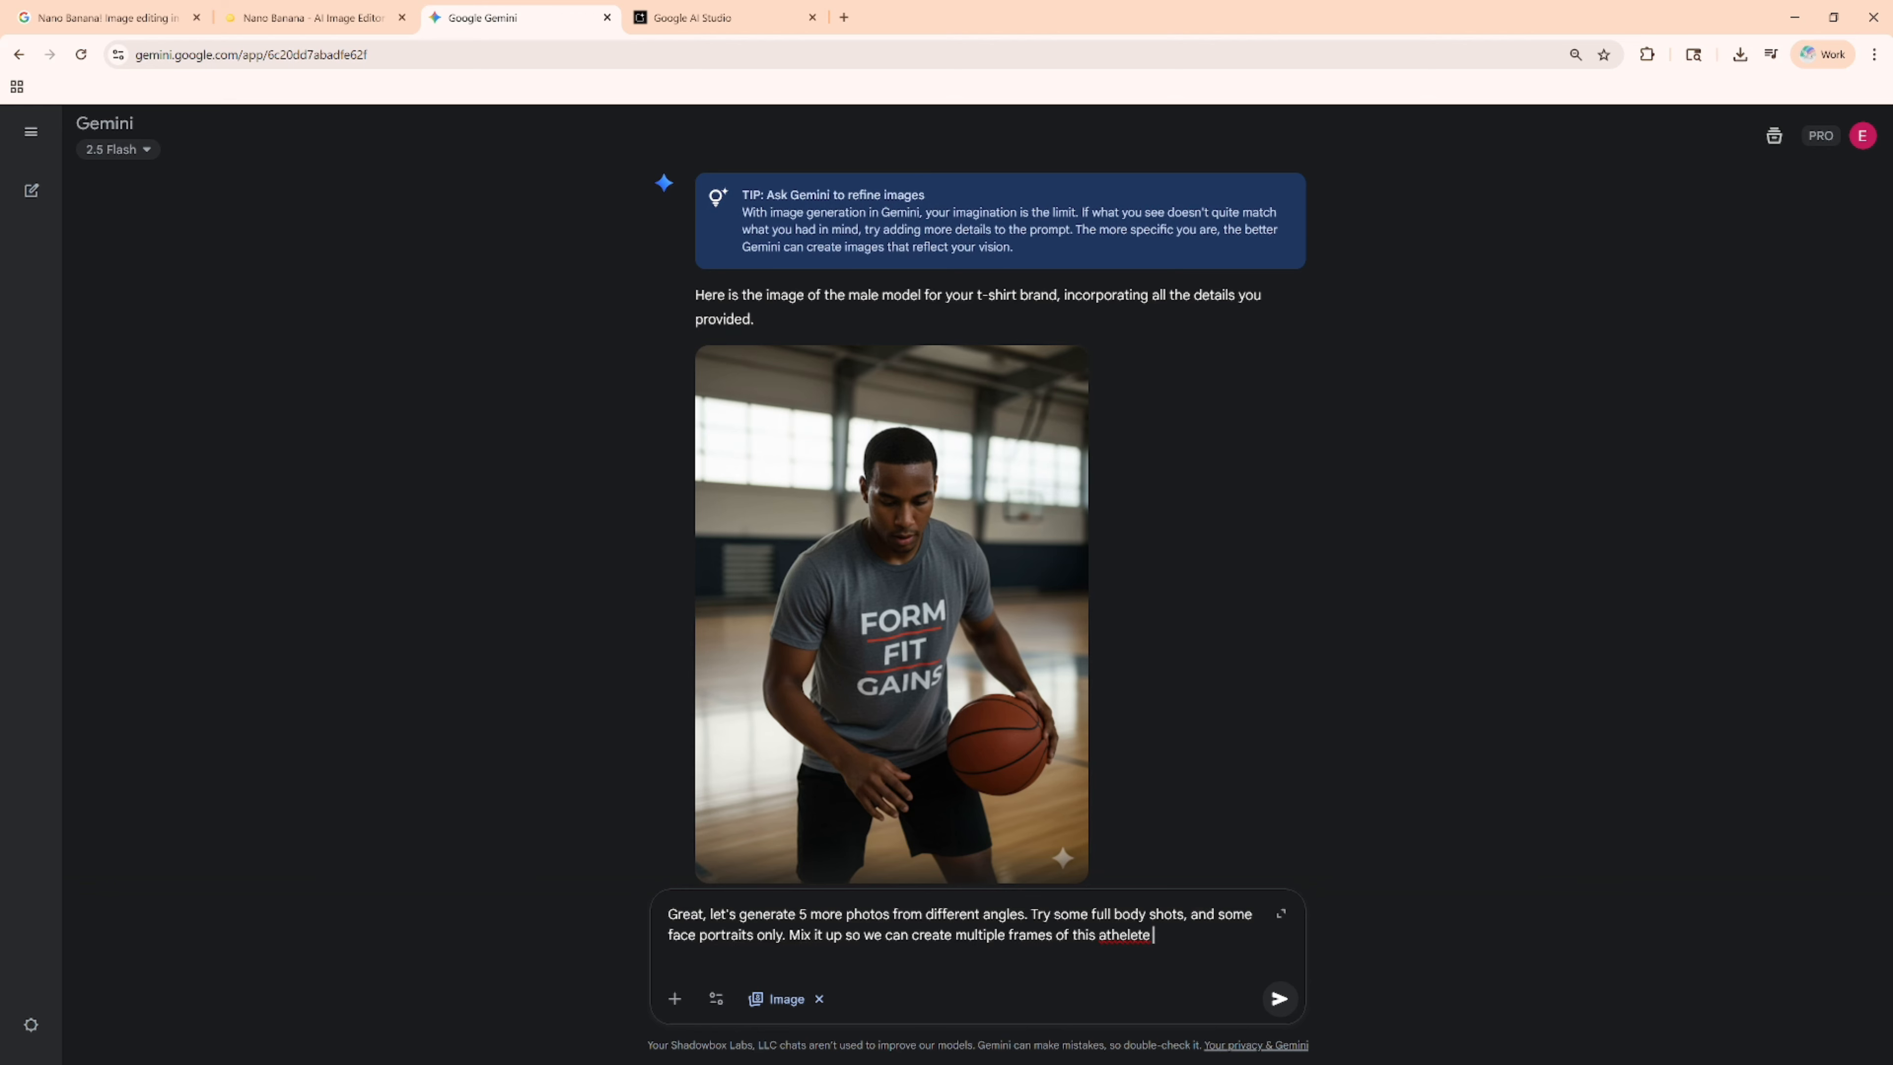
{"action": "key", "text": "BackSpace"}
{"action": "key", "text": "BackSpace"}
{"action": "key", "text": "BackSpace"}
{"action": "key", "text": "BackSpace"}
{"action": "type", "text": "lete practicing basketball"}
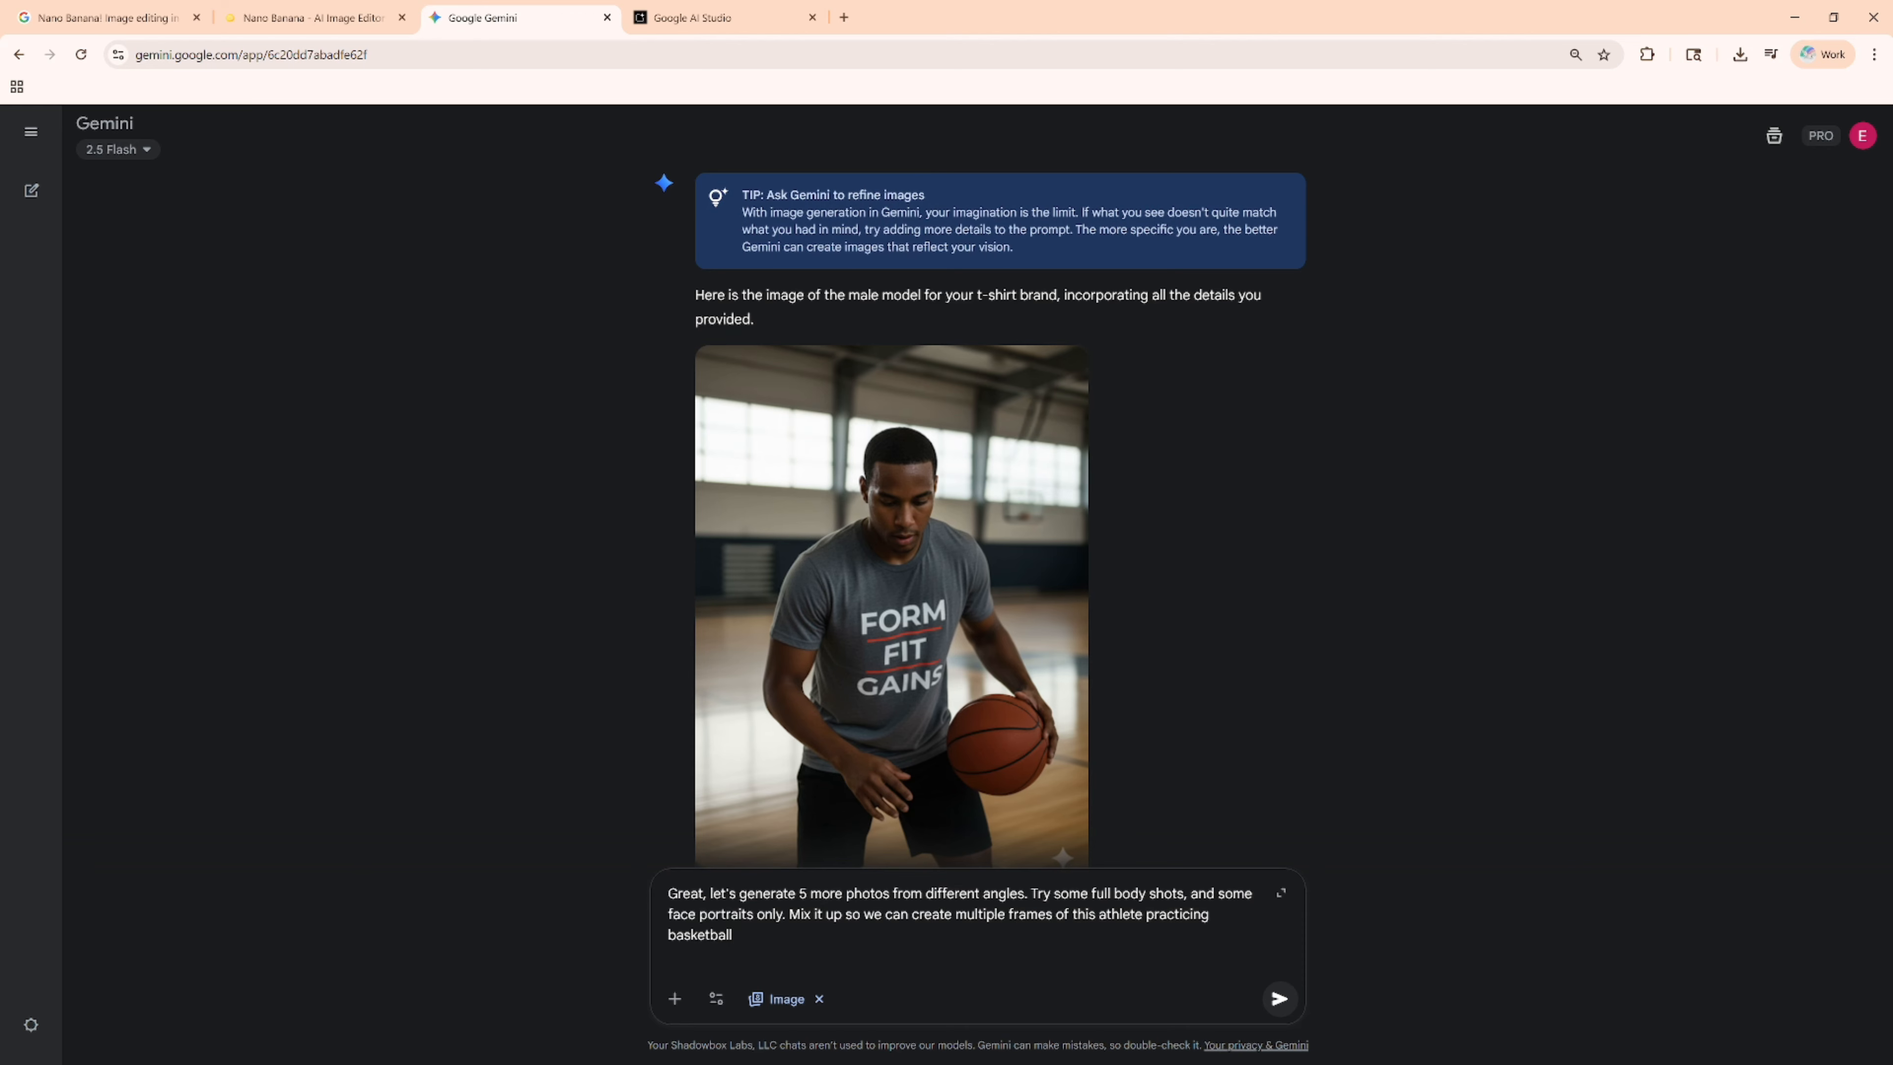
Add "The end goal is to use these 5 clips to create a video story using VEO3 later." and submit the prompt
{"action": "type", "text": " . Keep"}
{"action": "key", "text": "BackSpace"}
{"action": "key", "text": "BackSpace"}
{"action": "key", "text": "BackSpace"}
{"action": "key", "text": "BackSpace"}
{"action": "type", "text": "The end goal is to use these clips"}
{"action": "key", "text": "BackSpace"}
{"action": "key", "text": "BackSpace"}
{"action": "key", "text": "BackSpace"}
{"action": "key", "text": "BackSpace"}
{"action": "key", "text": "BackSpace"}
{"action": "type", "text": "5 clips to create a story"}
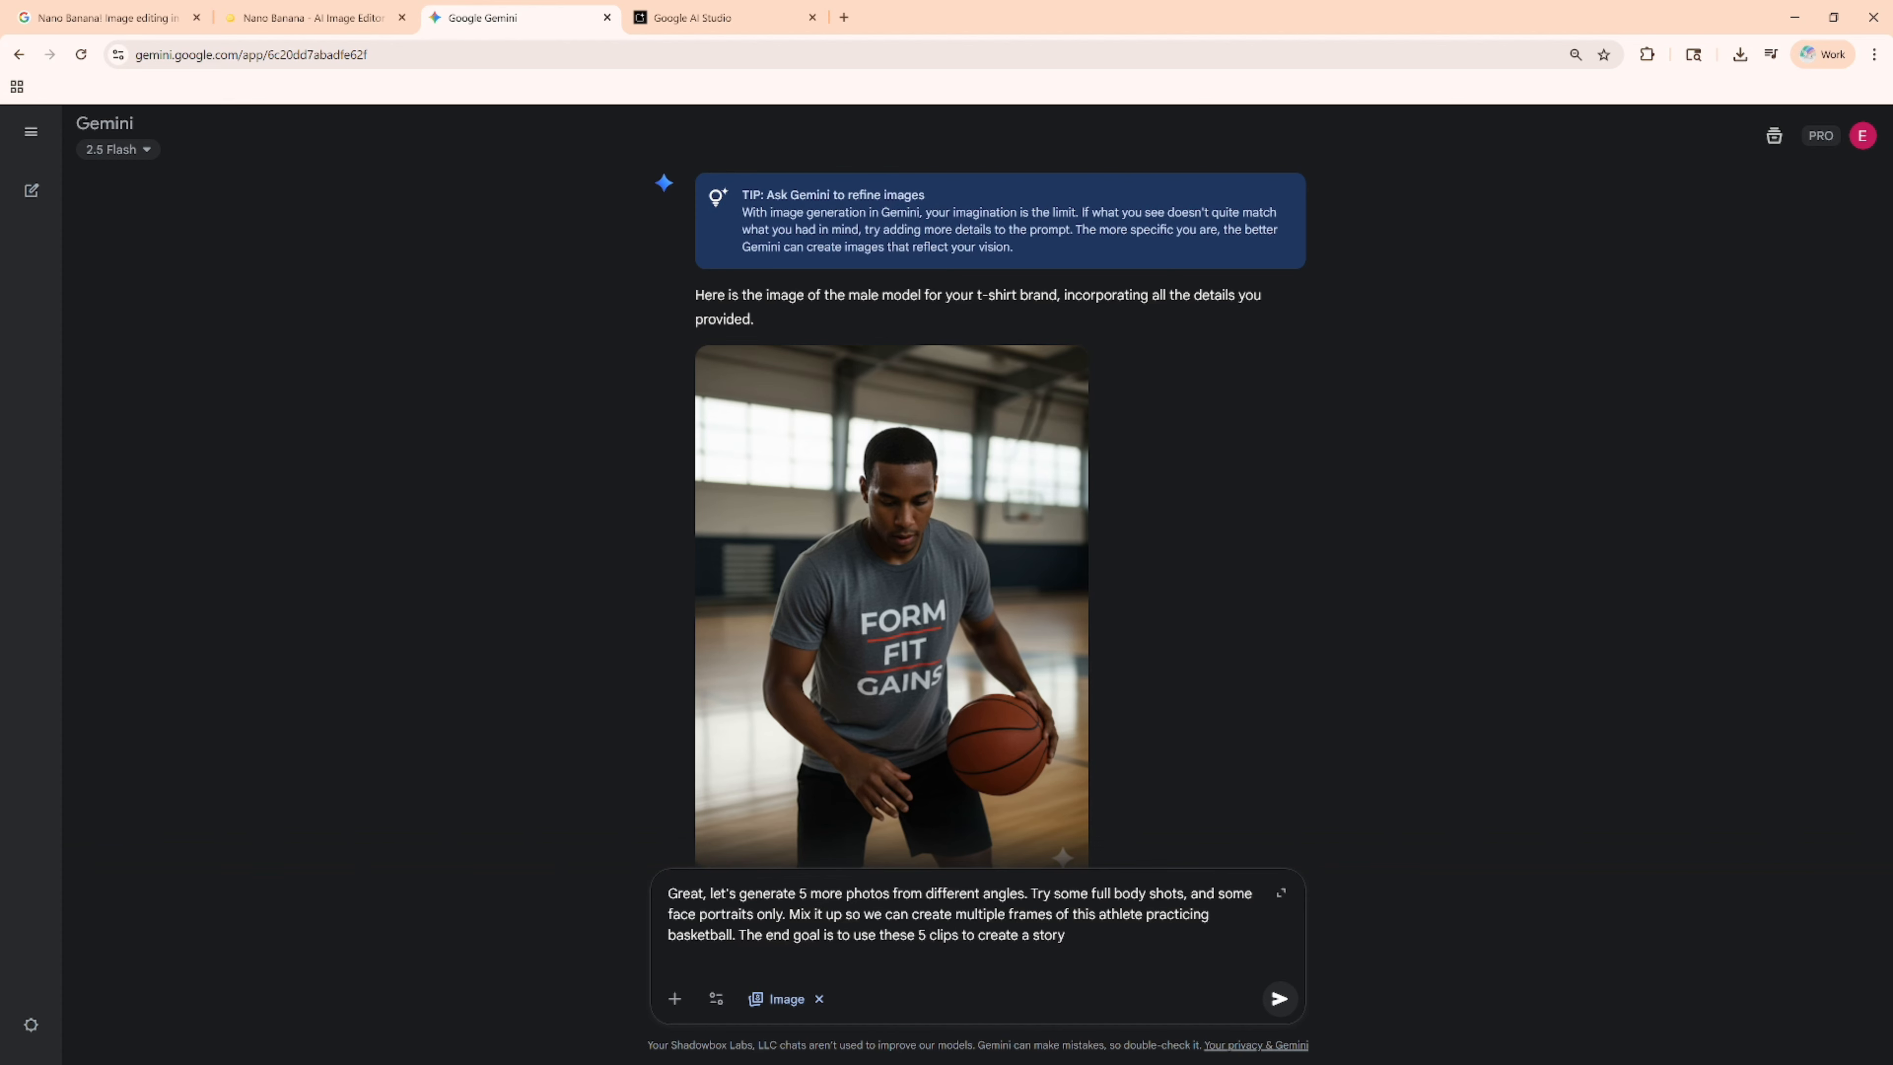
{"action": "type", "text": " using VEO3"}
{"action": "type", "text": " later."}
{"action": "type", "text": "video"}
{"action": "left_click", "coordinate": [1266, 1008]}
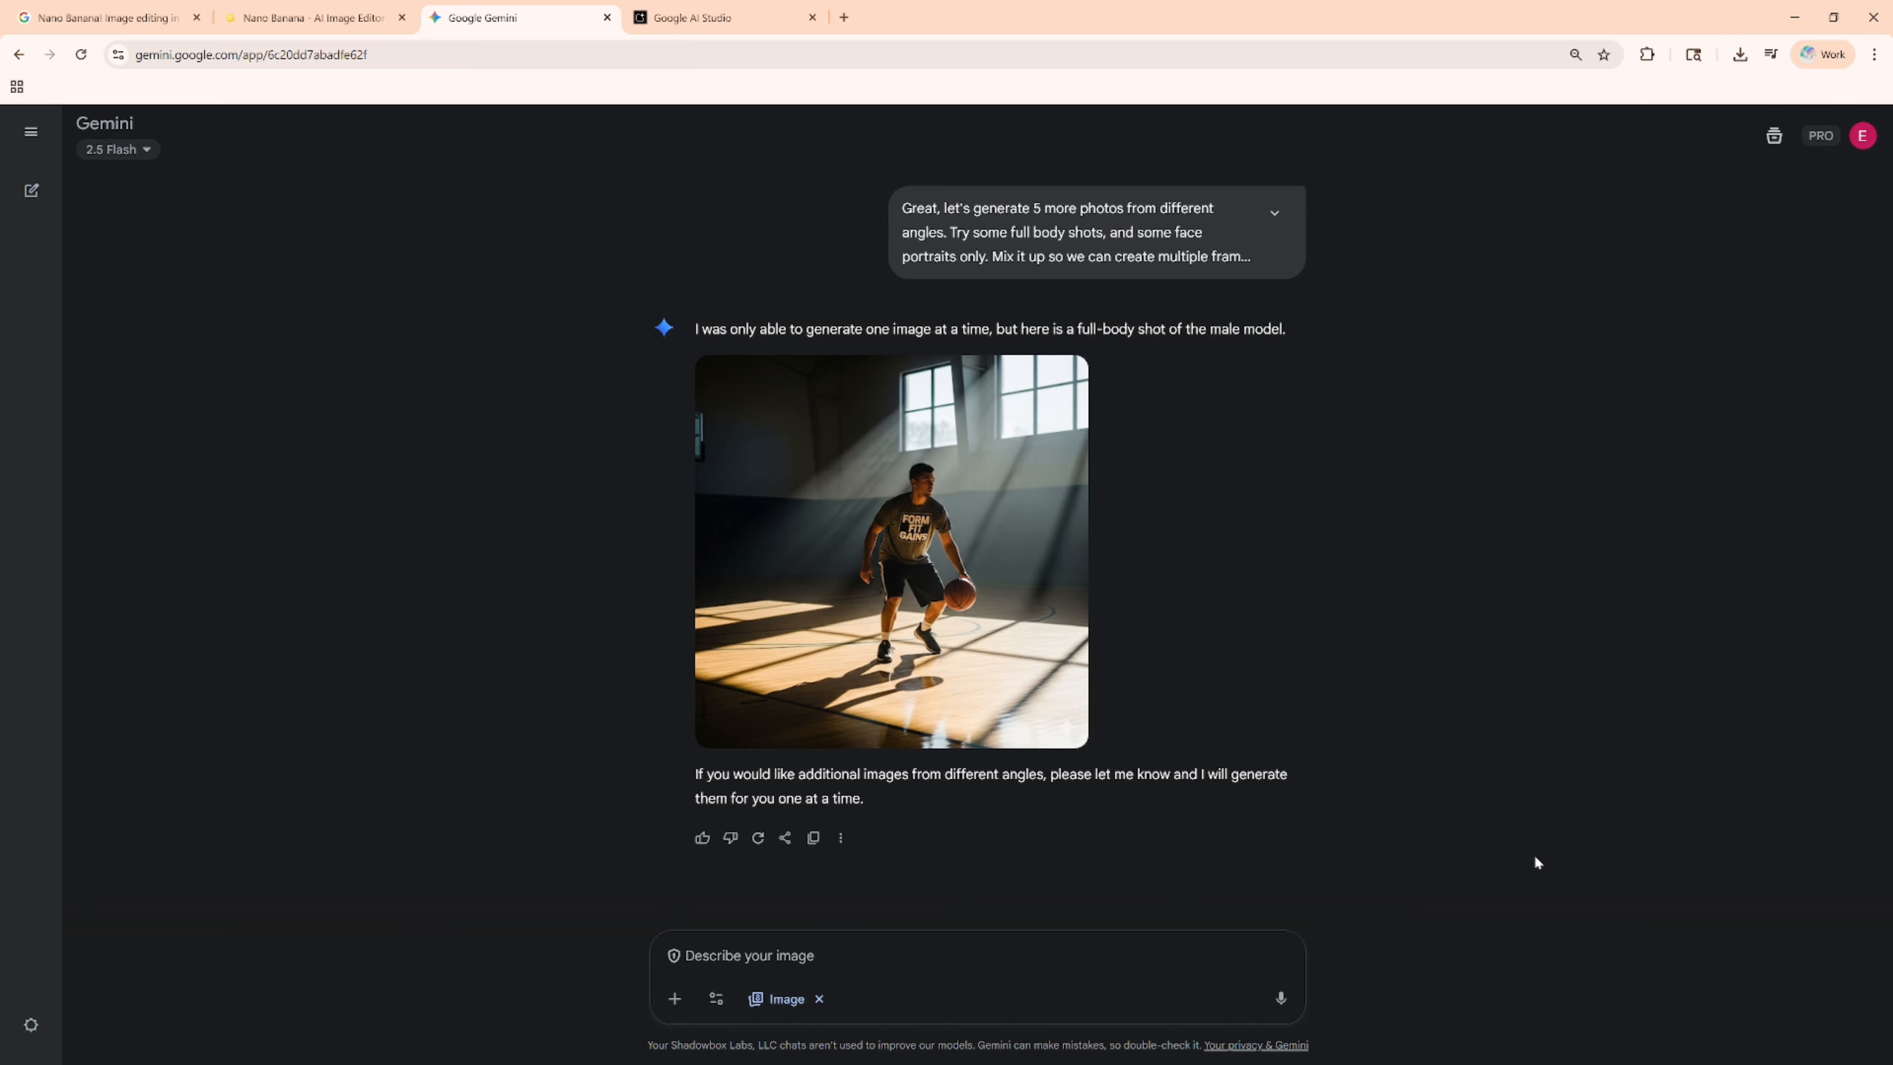
Compare the first generated model image with the new full-body shot, and inspect the new one at full size
{"action": "scroll", "coordinate": [1366, 316], "scroll_direction": "up", "scroll_amount": 10}
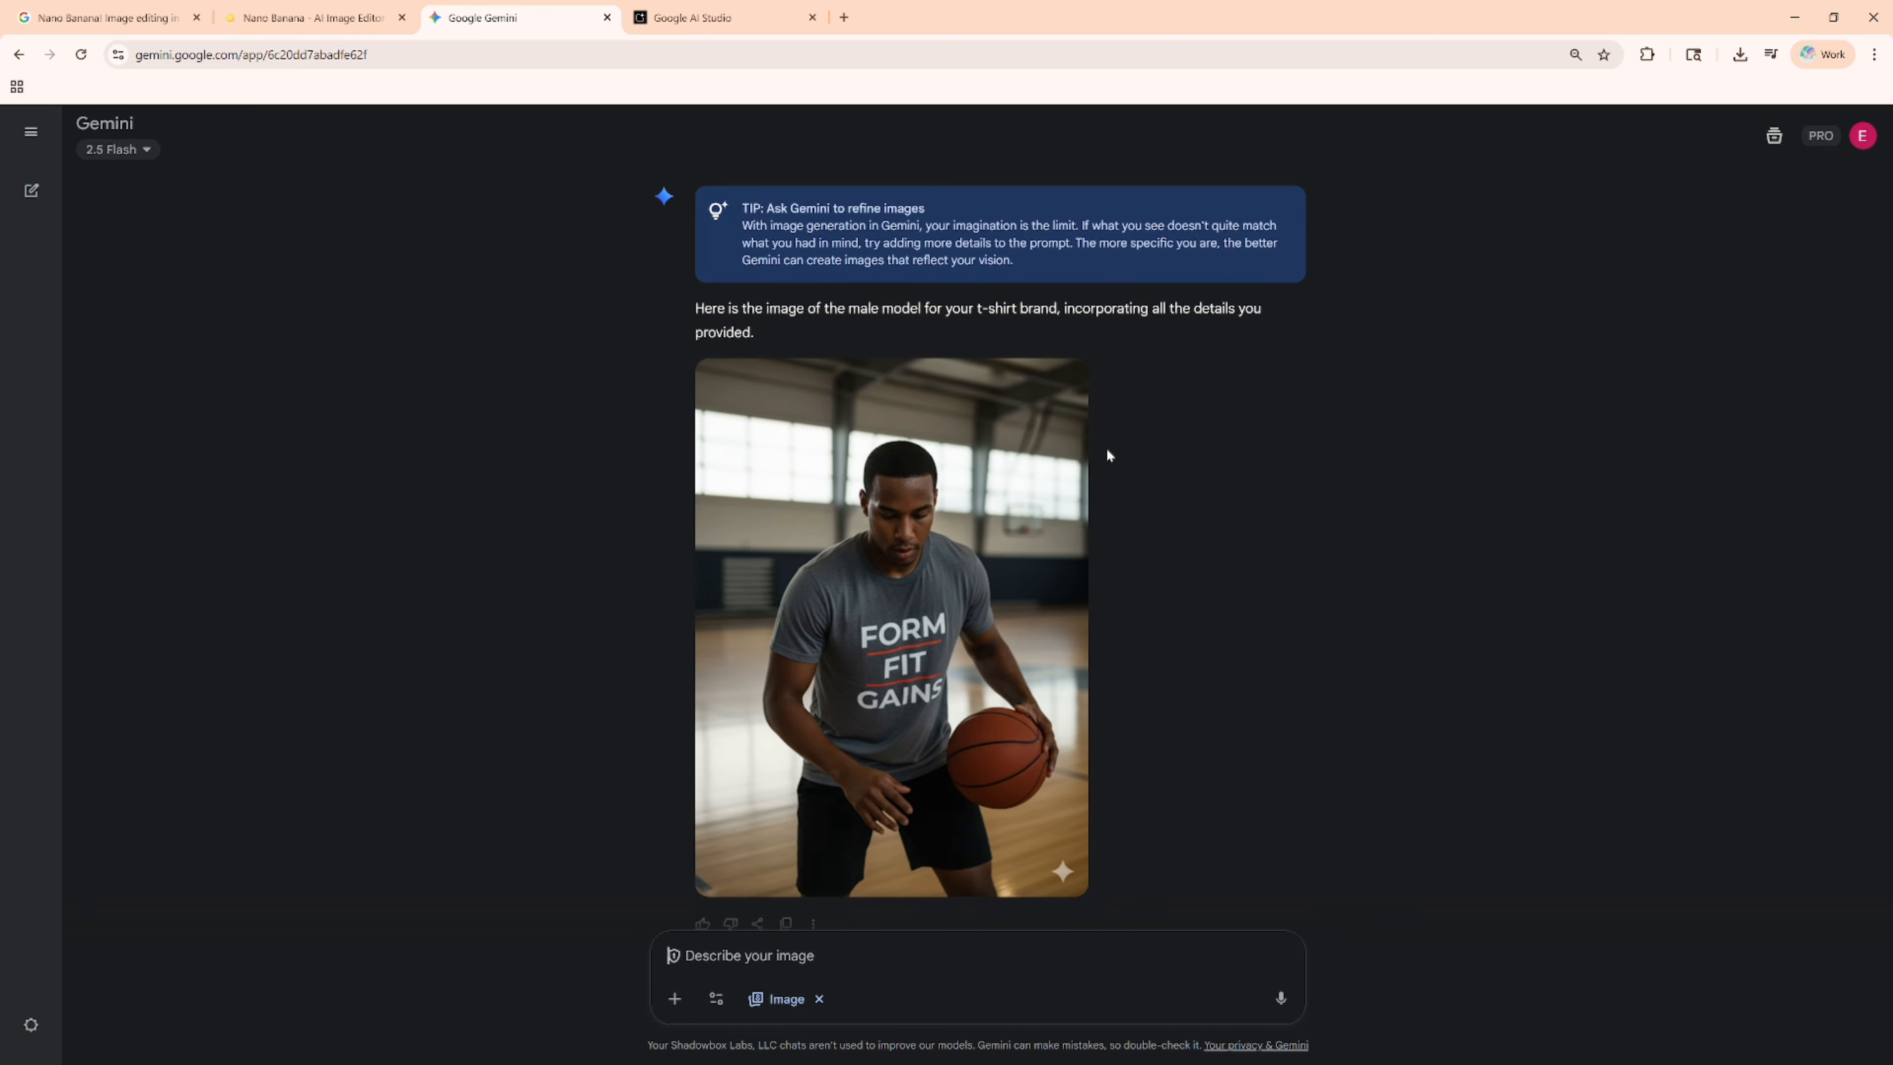
{"action": "scroll", "coordinate": [1260, 609], "scroll_direction": "down", "scroll_amount": 3}
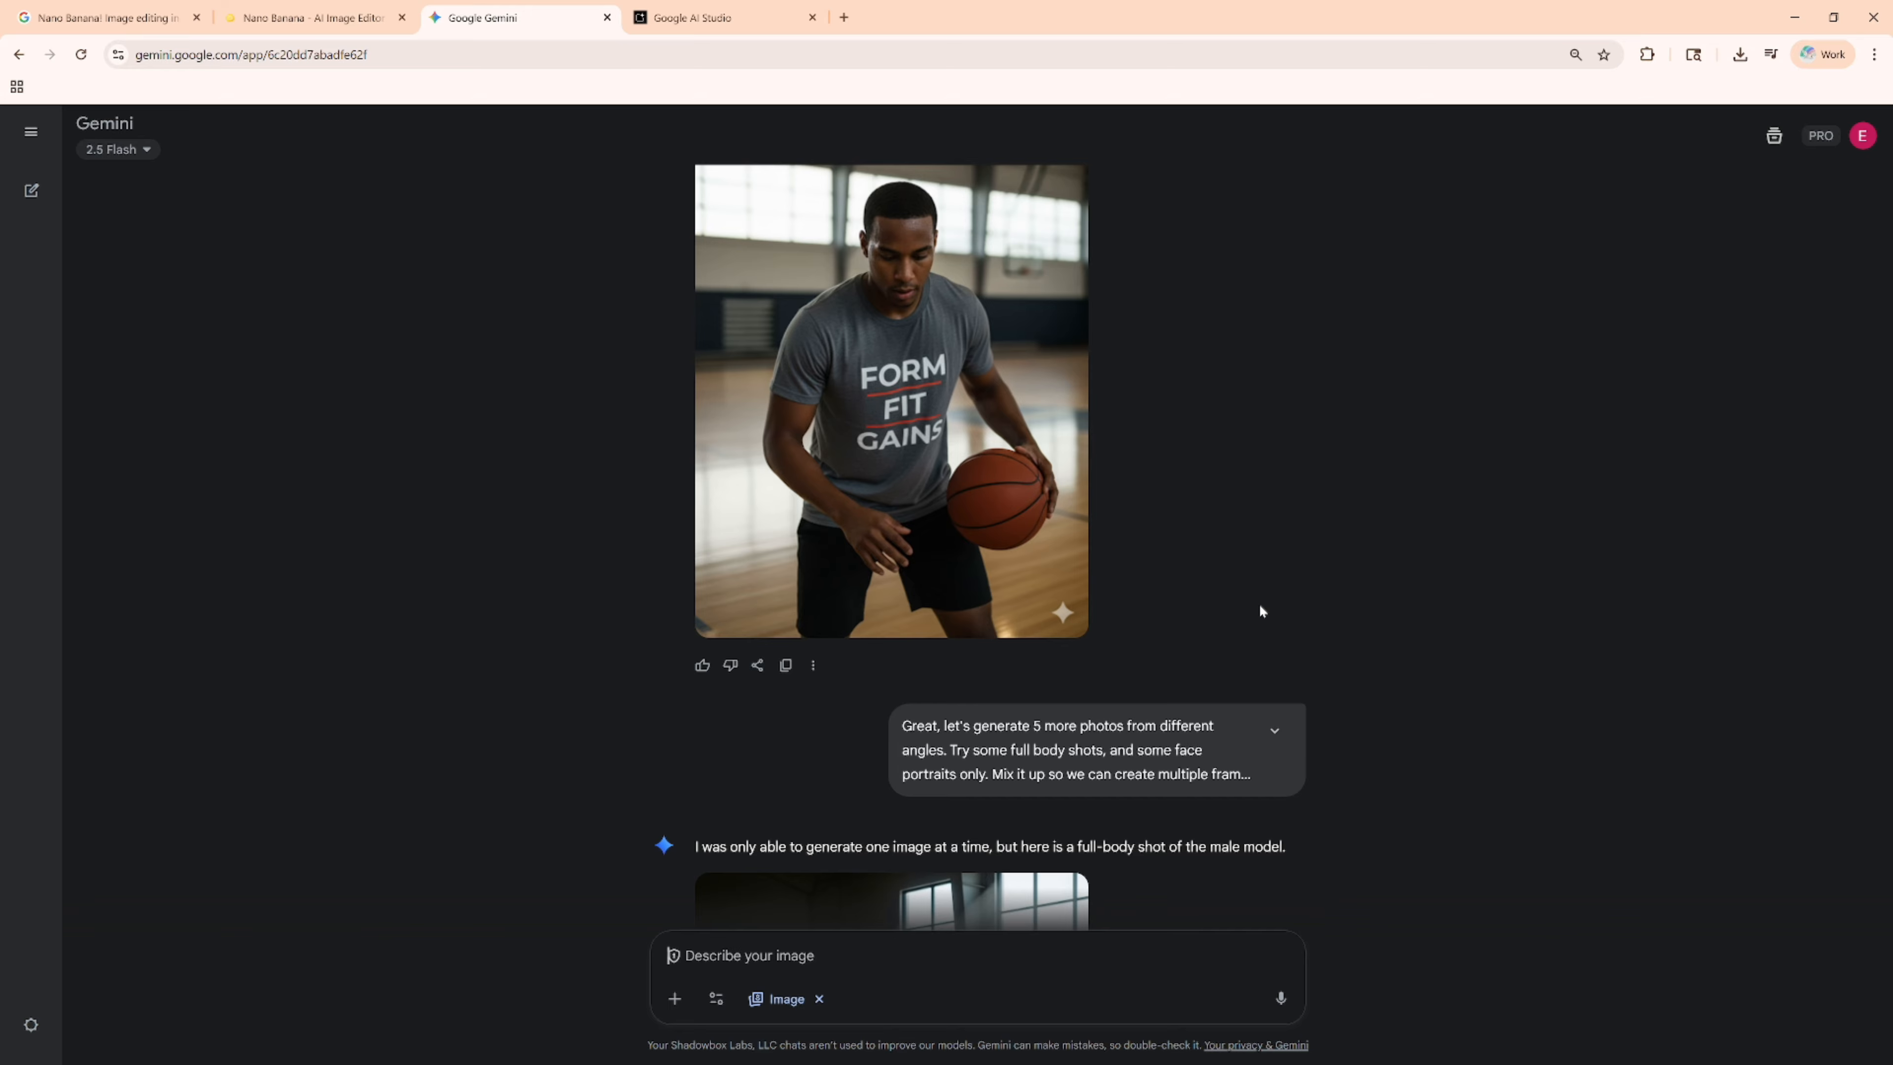
{"action": "scroll", "coordinate": [1259, 611], "scroll_direction": "down", "scroll_amount": 1}
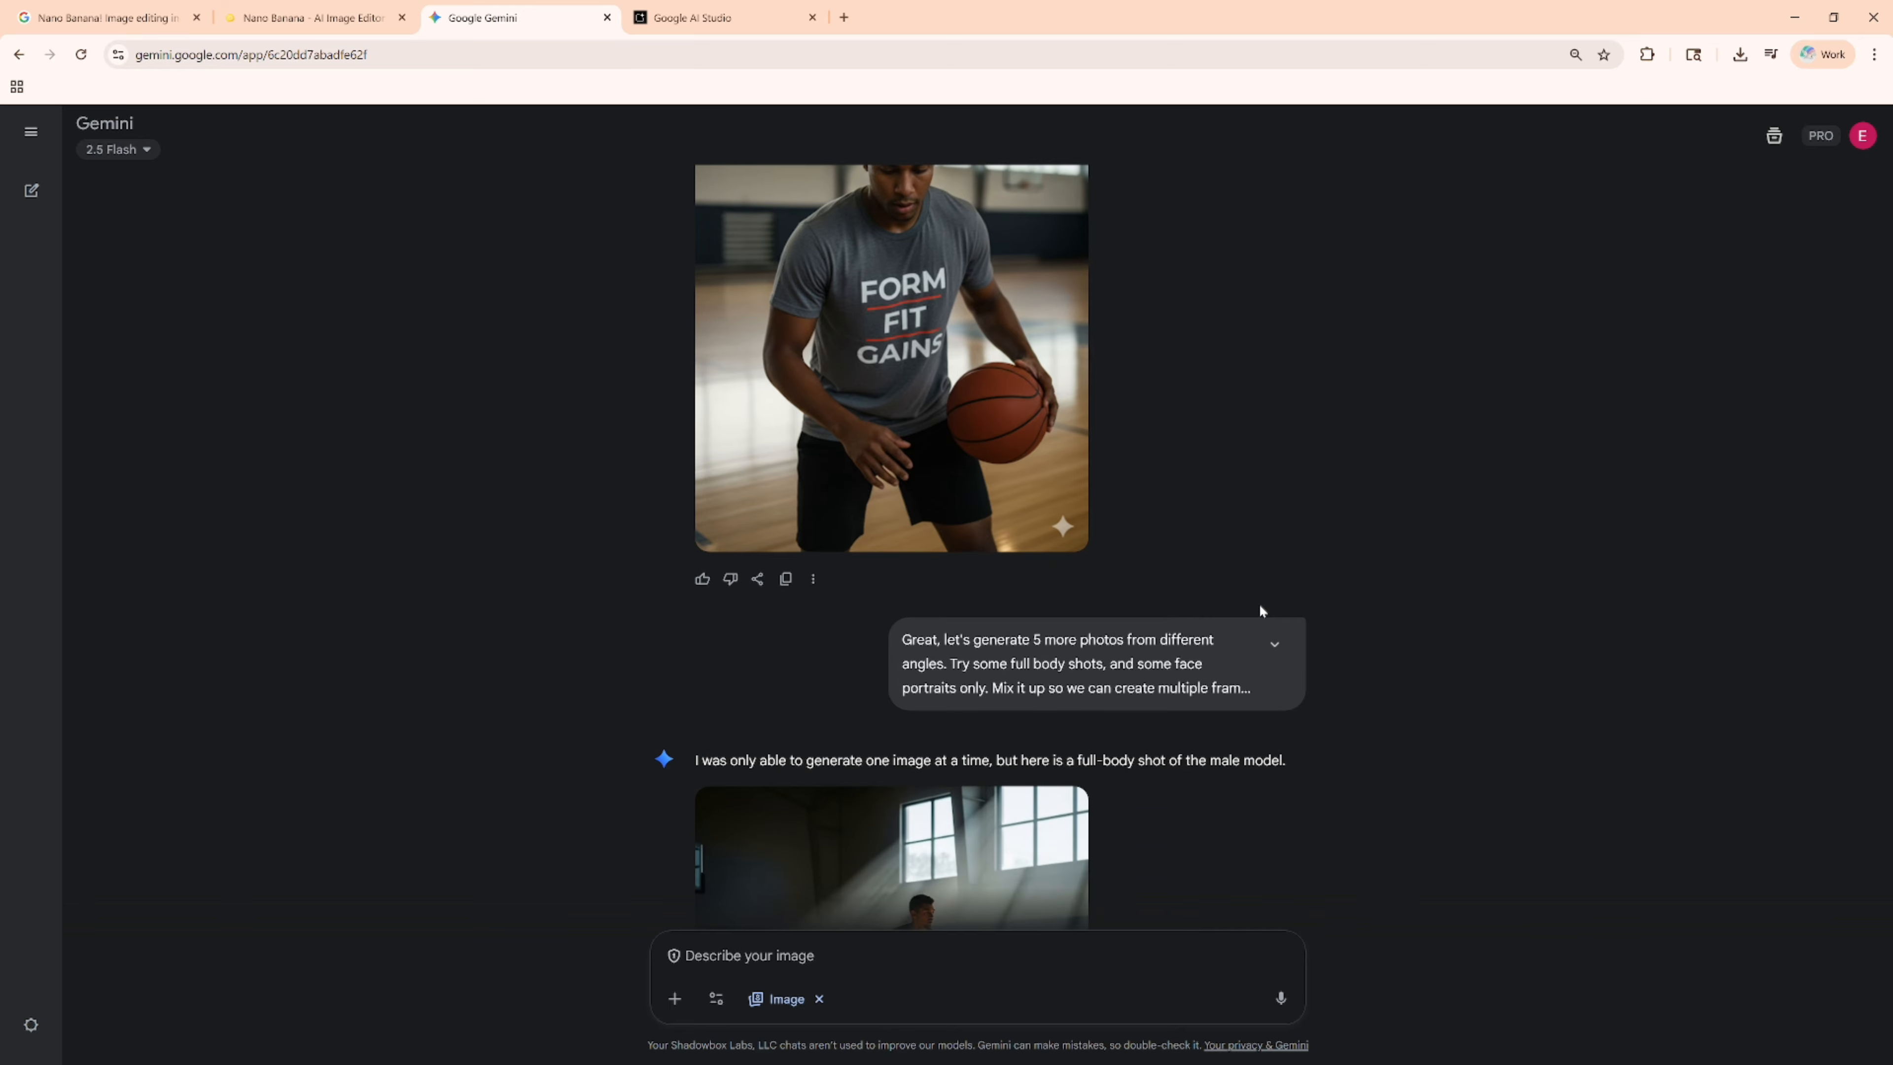
{"action": "scroll", "coordinate": [1260, 605], "scroll_direction": "down", "scroll_amount": 2}
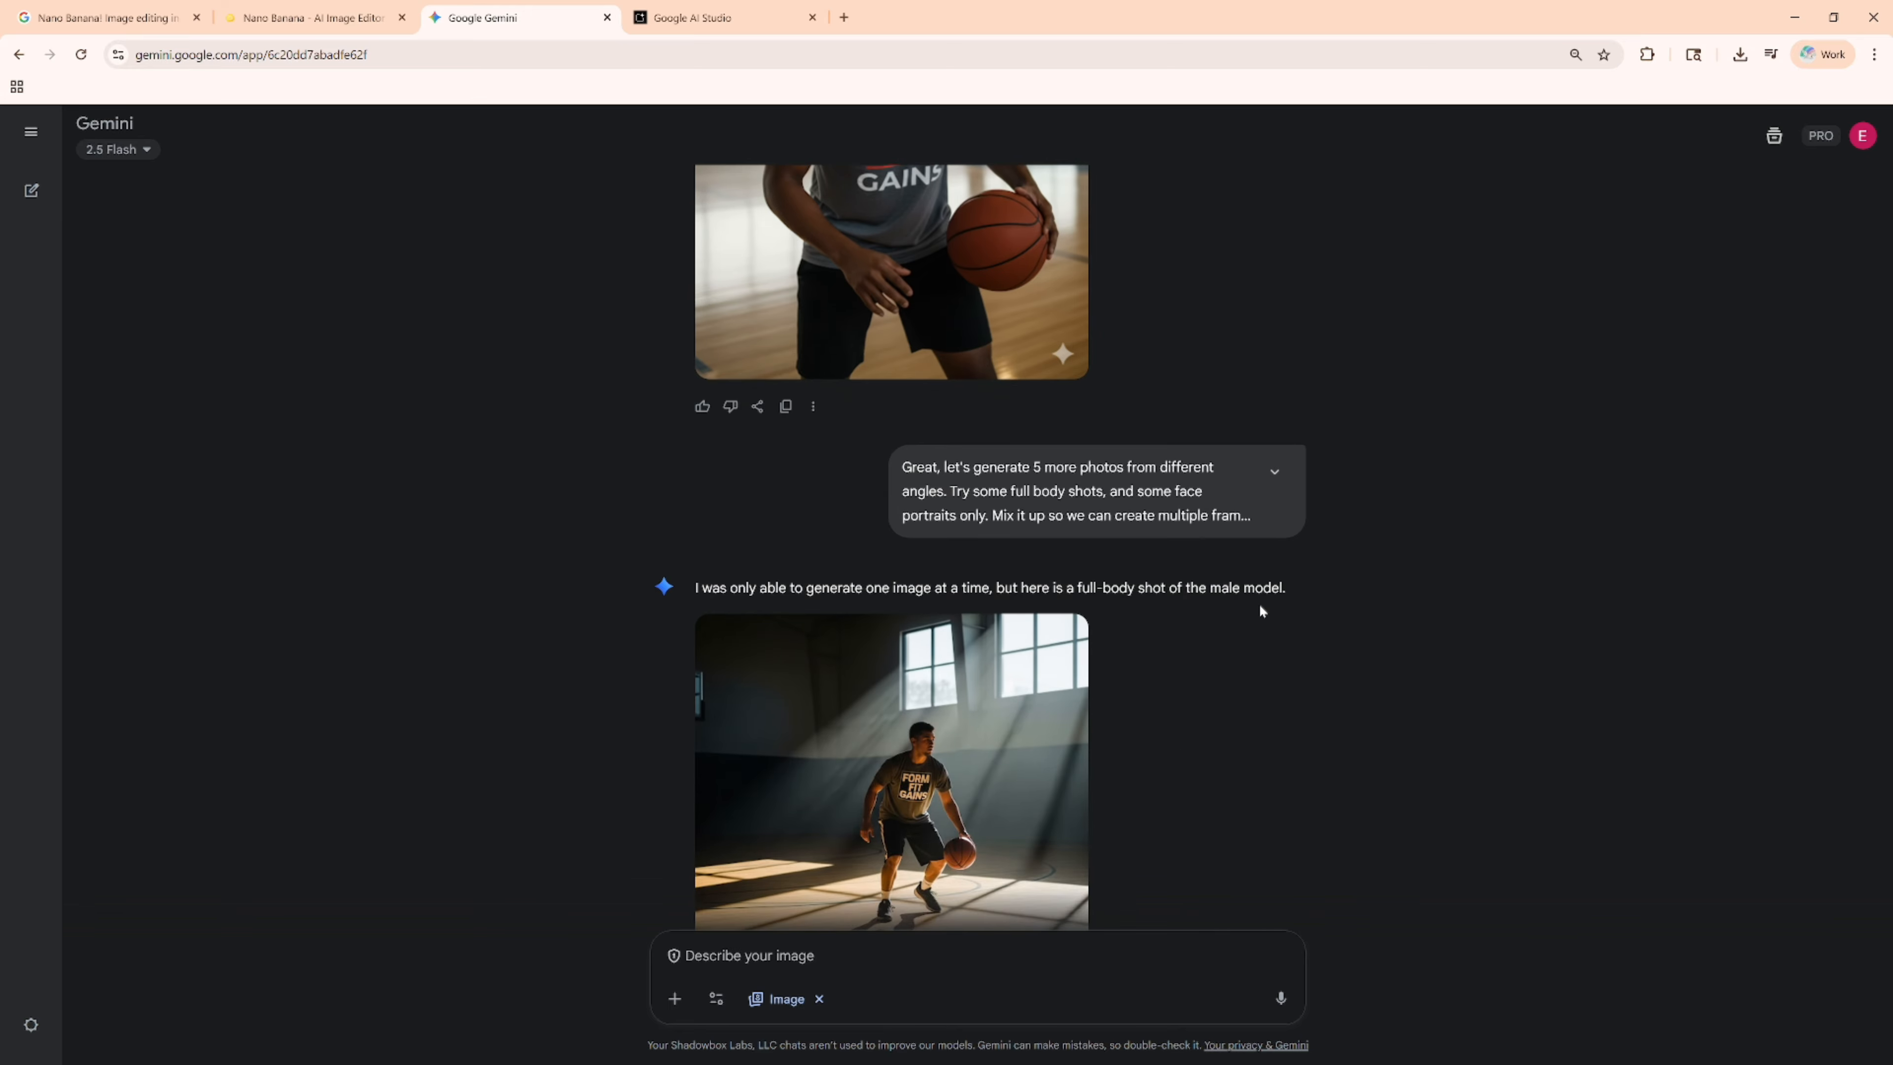
{"action": "scroll", "coordinate": [1257, 604], "scroll_direction": "down", "scroll_amount": 1}
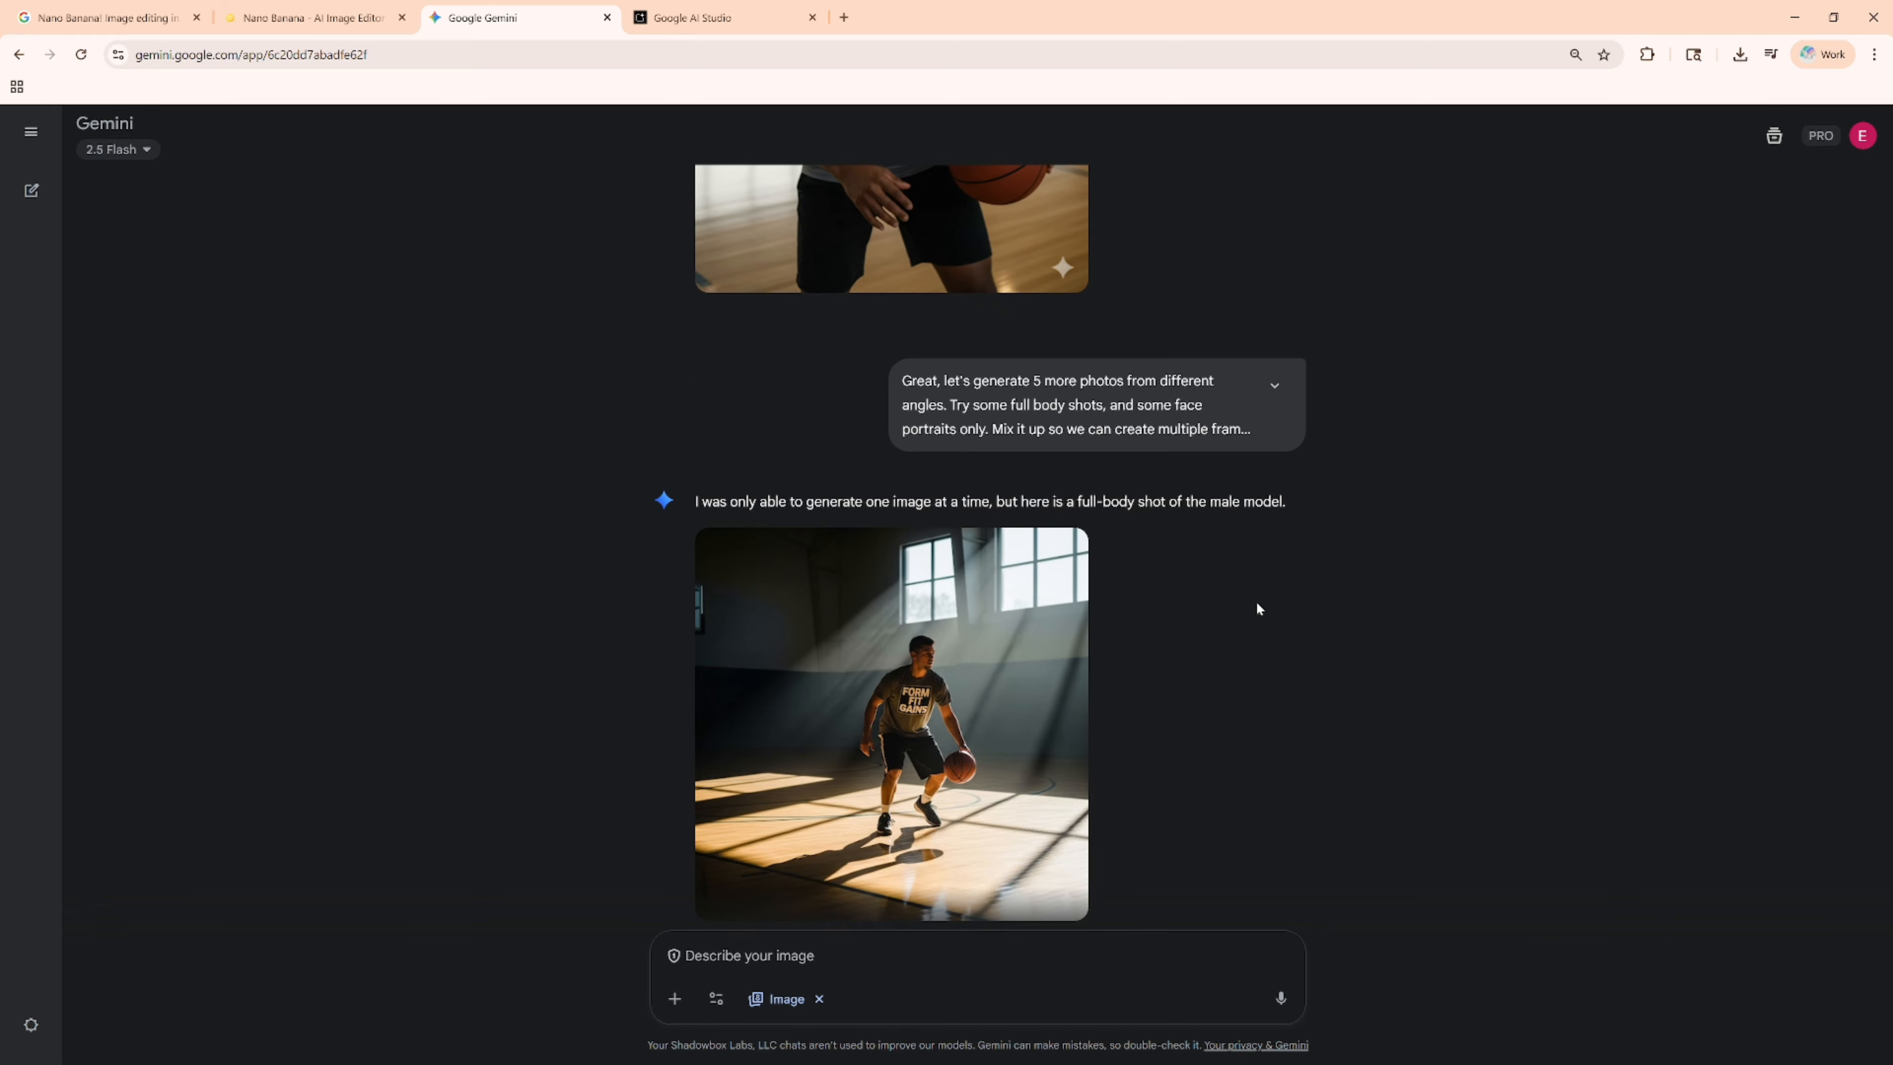
{"action": "scroll", "coordinate": [1257, 609], "scroll_direction": "up", "scroll_amount": 1}
{"action": "scroll", "coordinate": [1257, 608], "scroll_direction": "down", "scroll_amount": 1}
{"action": "scroll", "coordinate": [1192, 596], "scroll_direction": "down", "scroll_amount": 2}
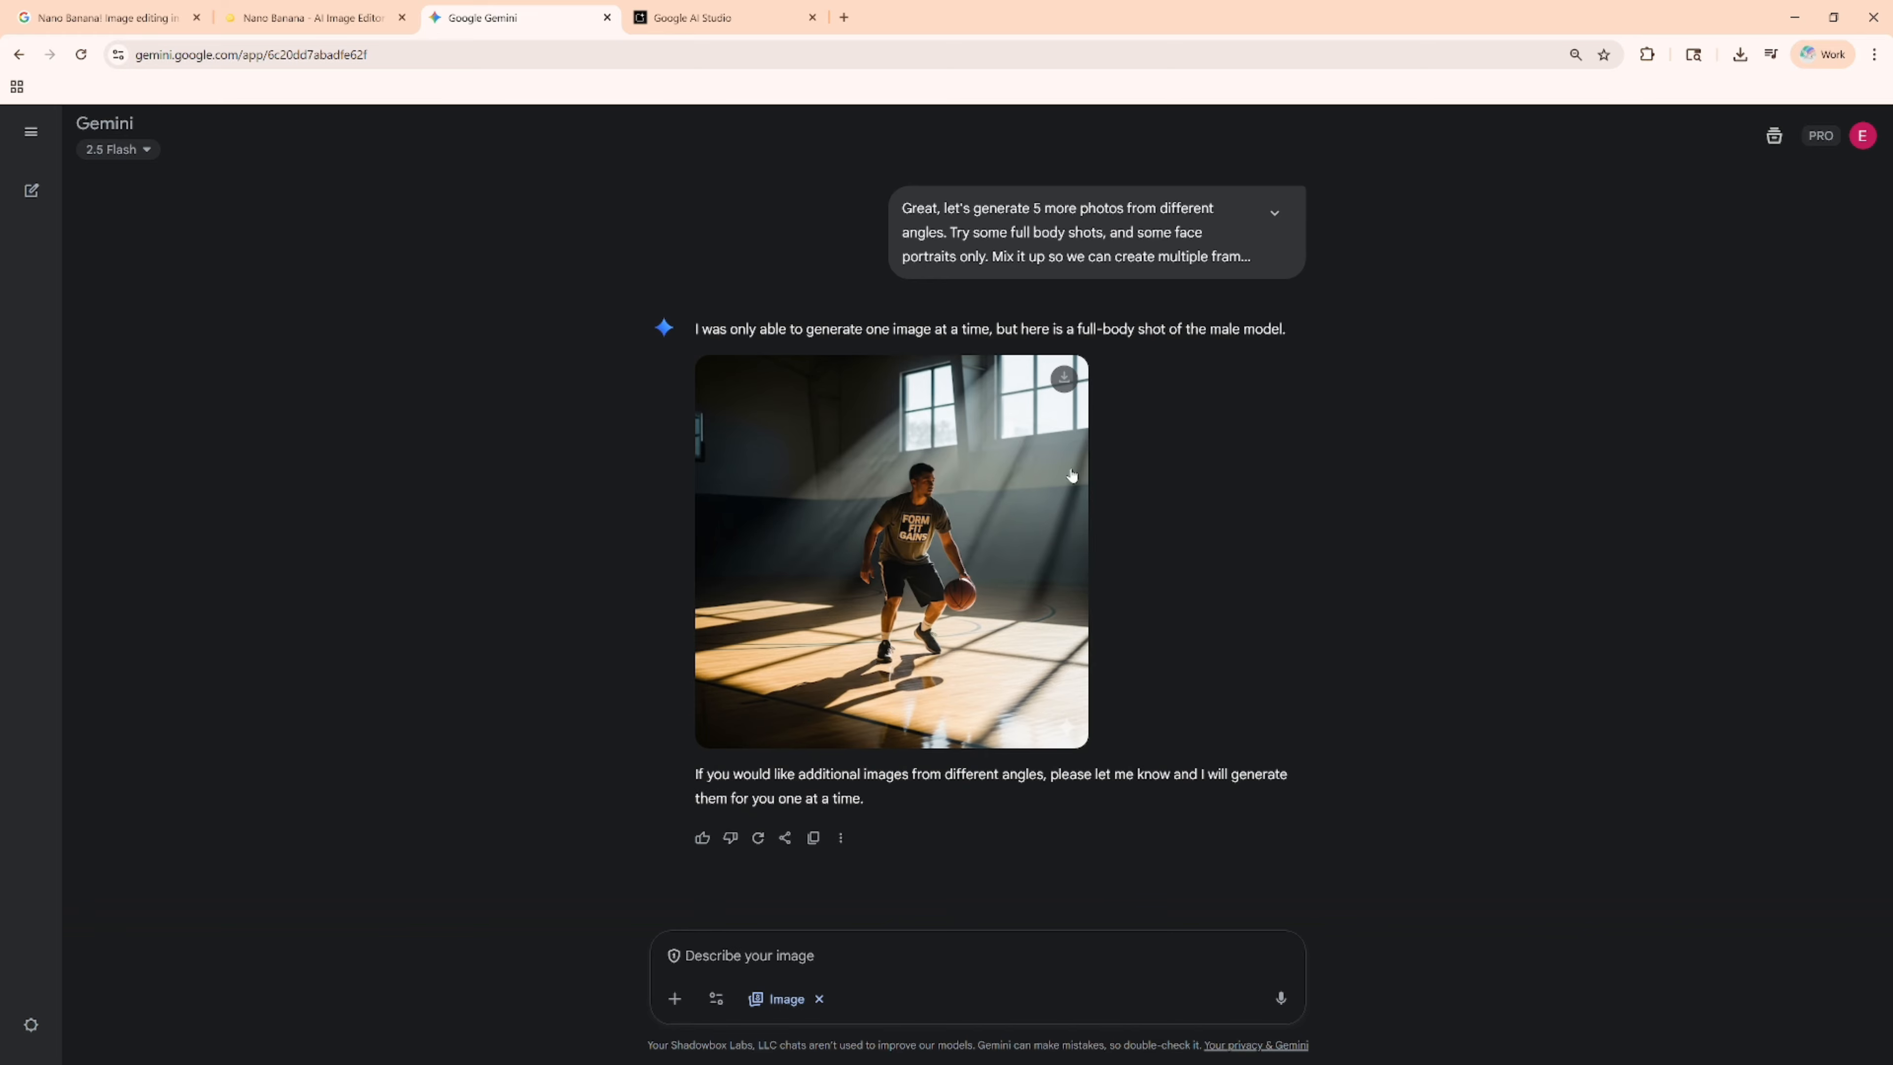
{"action": "left_click", "coordinate": [914, 498]}
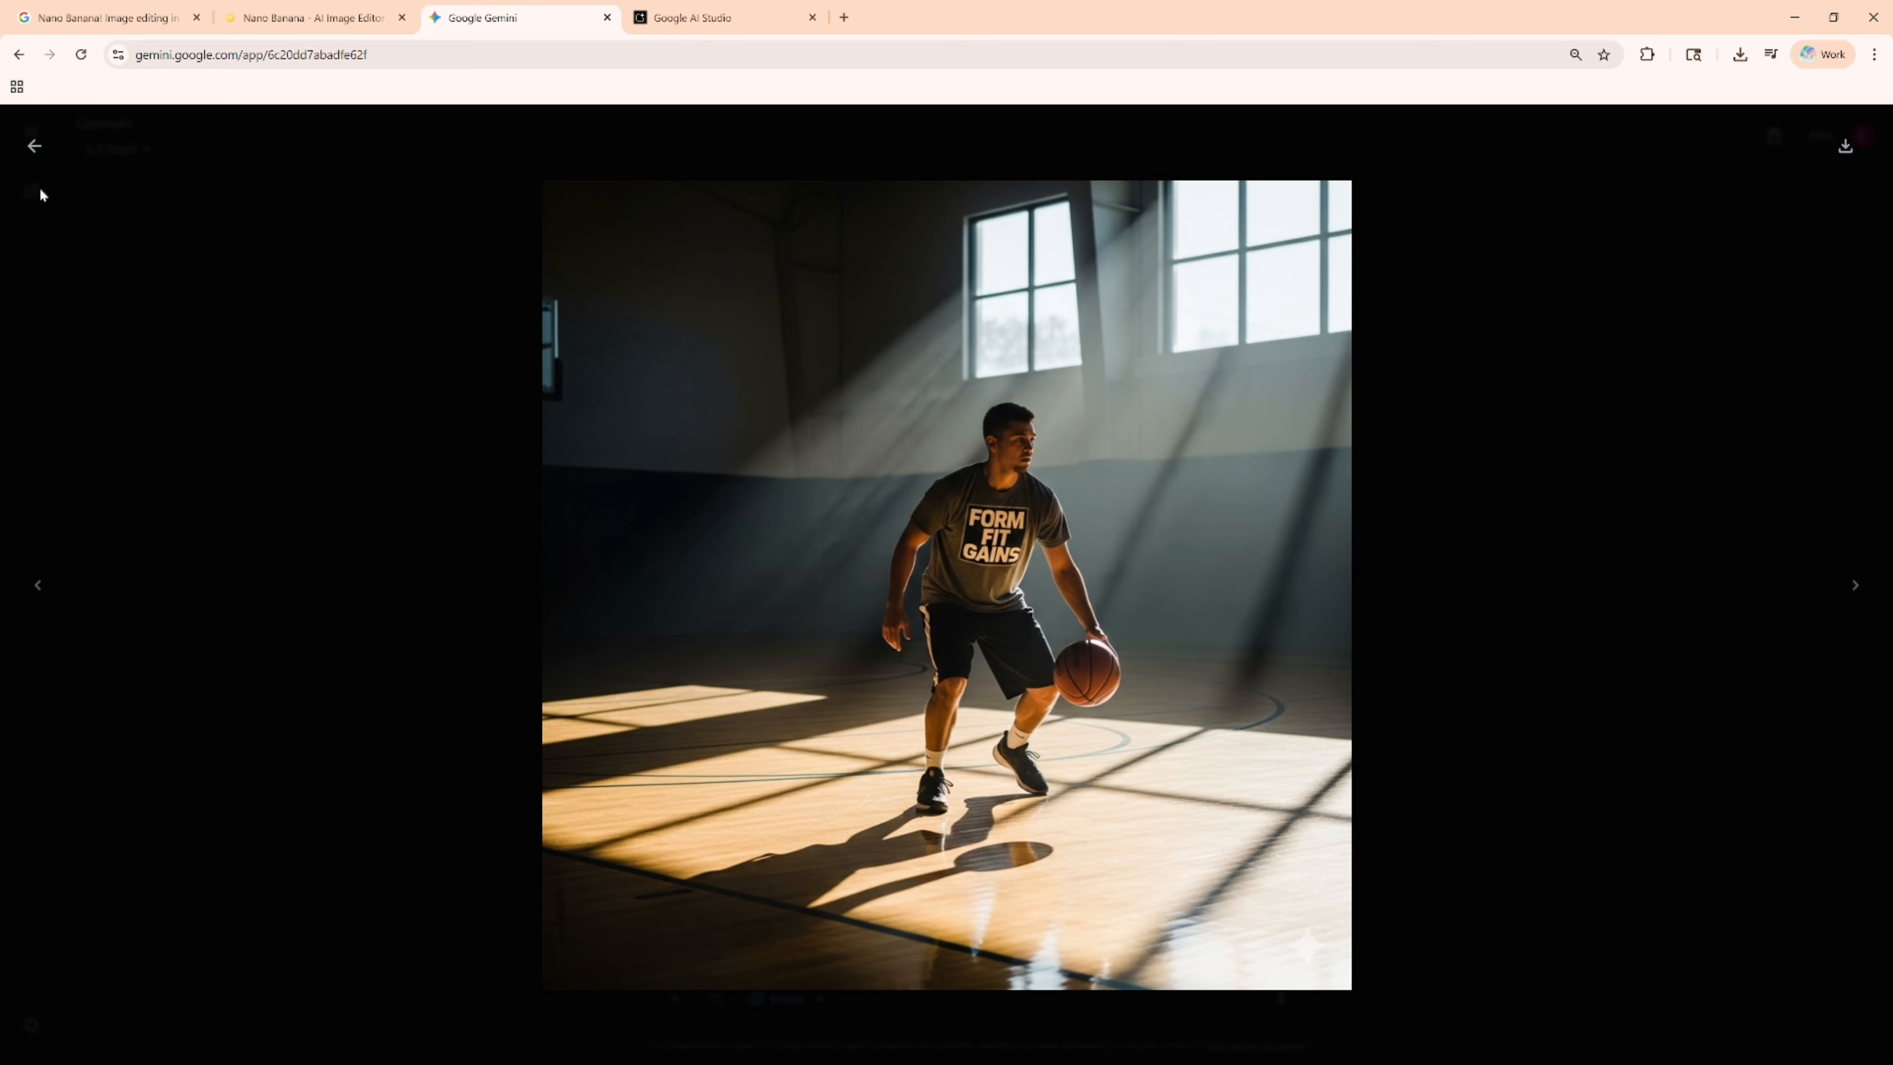
{"action": "left_click", "coordinate": [34, 146]}
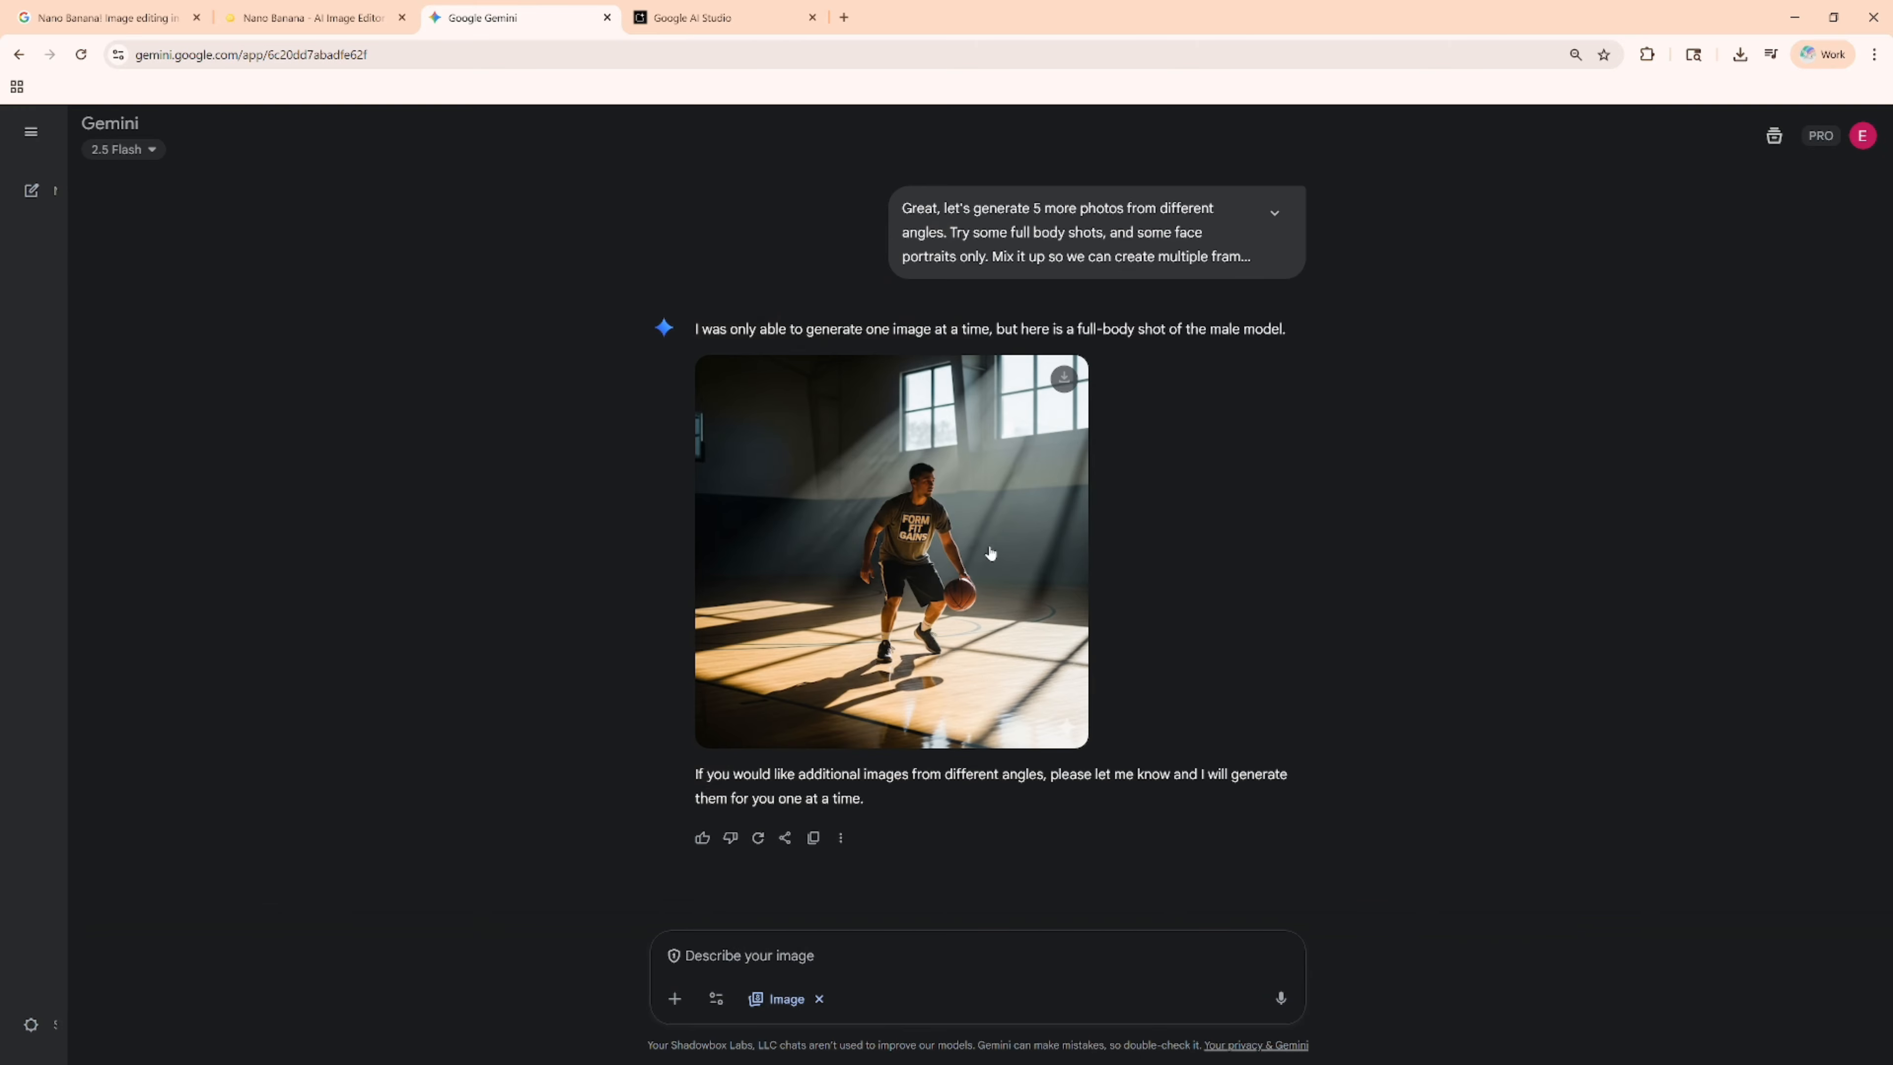
In the sent follow-up prompt, replace the request for 5 more photos with "let's keep this same model, we will give him a name" plus a first name
{"action": "scroll", "coordinate": [1174, 576], "scroll_direction": "up", "scroll_amount": 3}
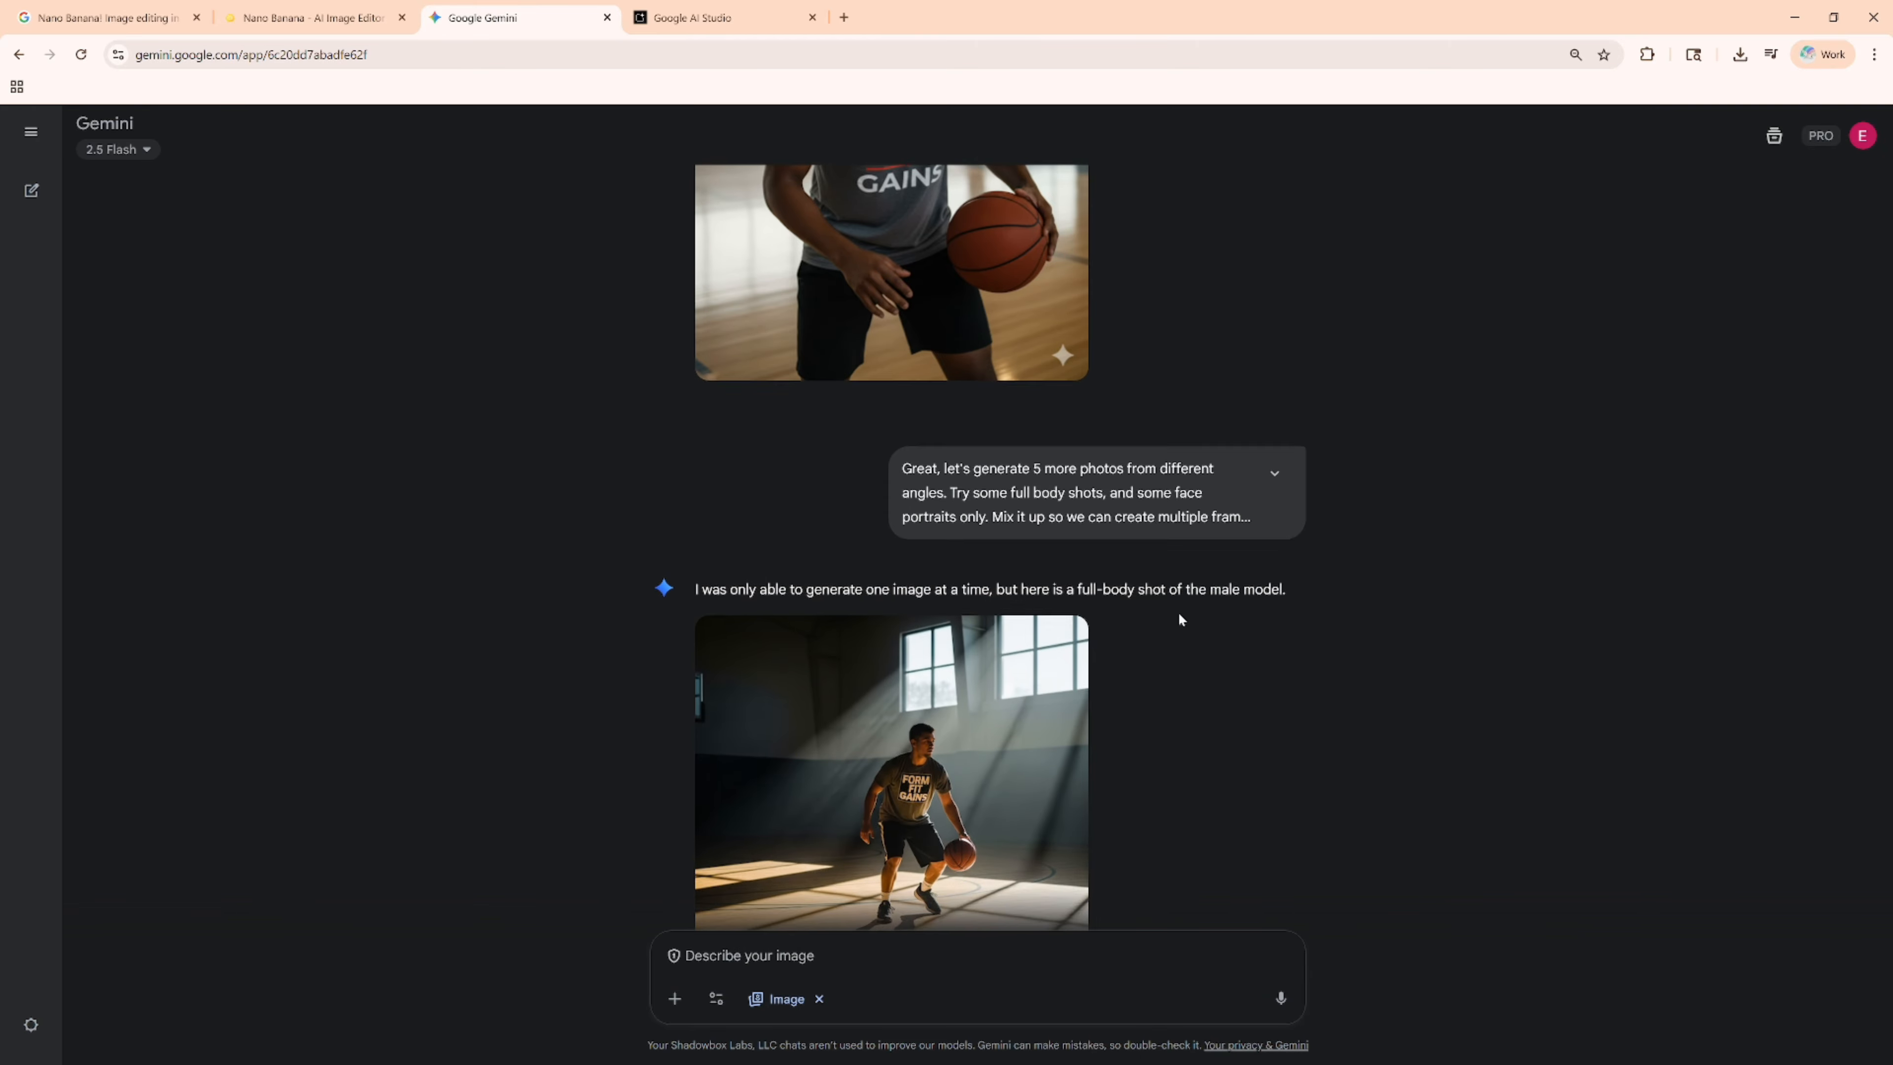
{"action": "scroll", "coordinate": [1179, 618], "scroll_direction": "up", "scroll_amount": 1}
{"action": "left_click", "coordinate": [1275, 558]}
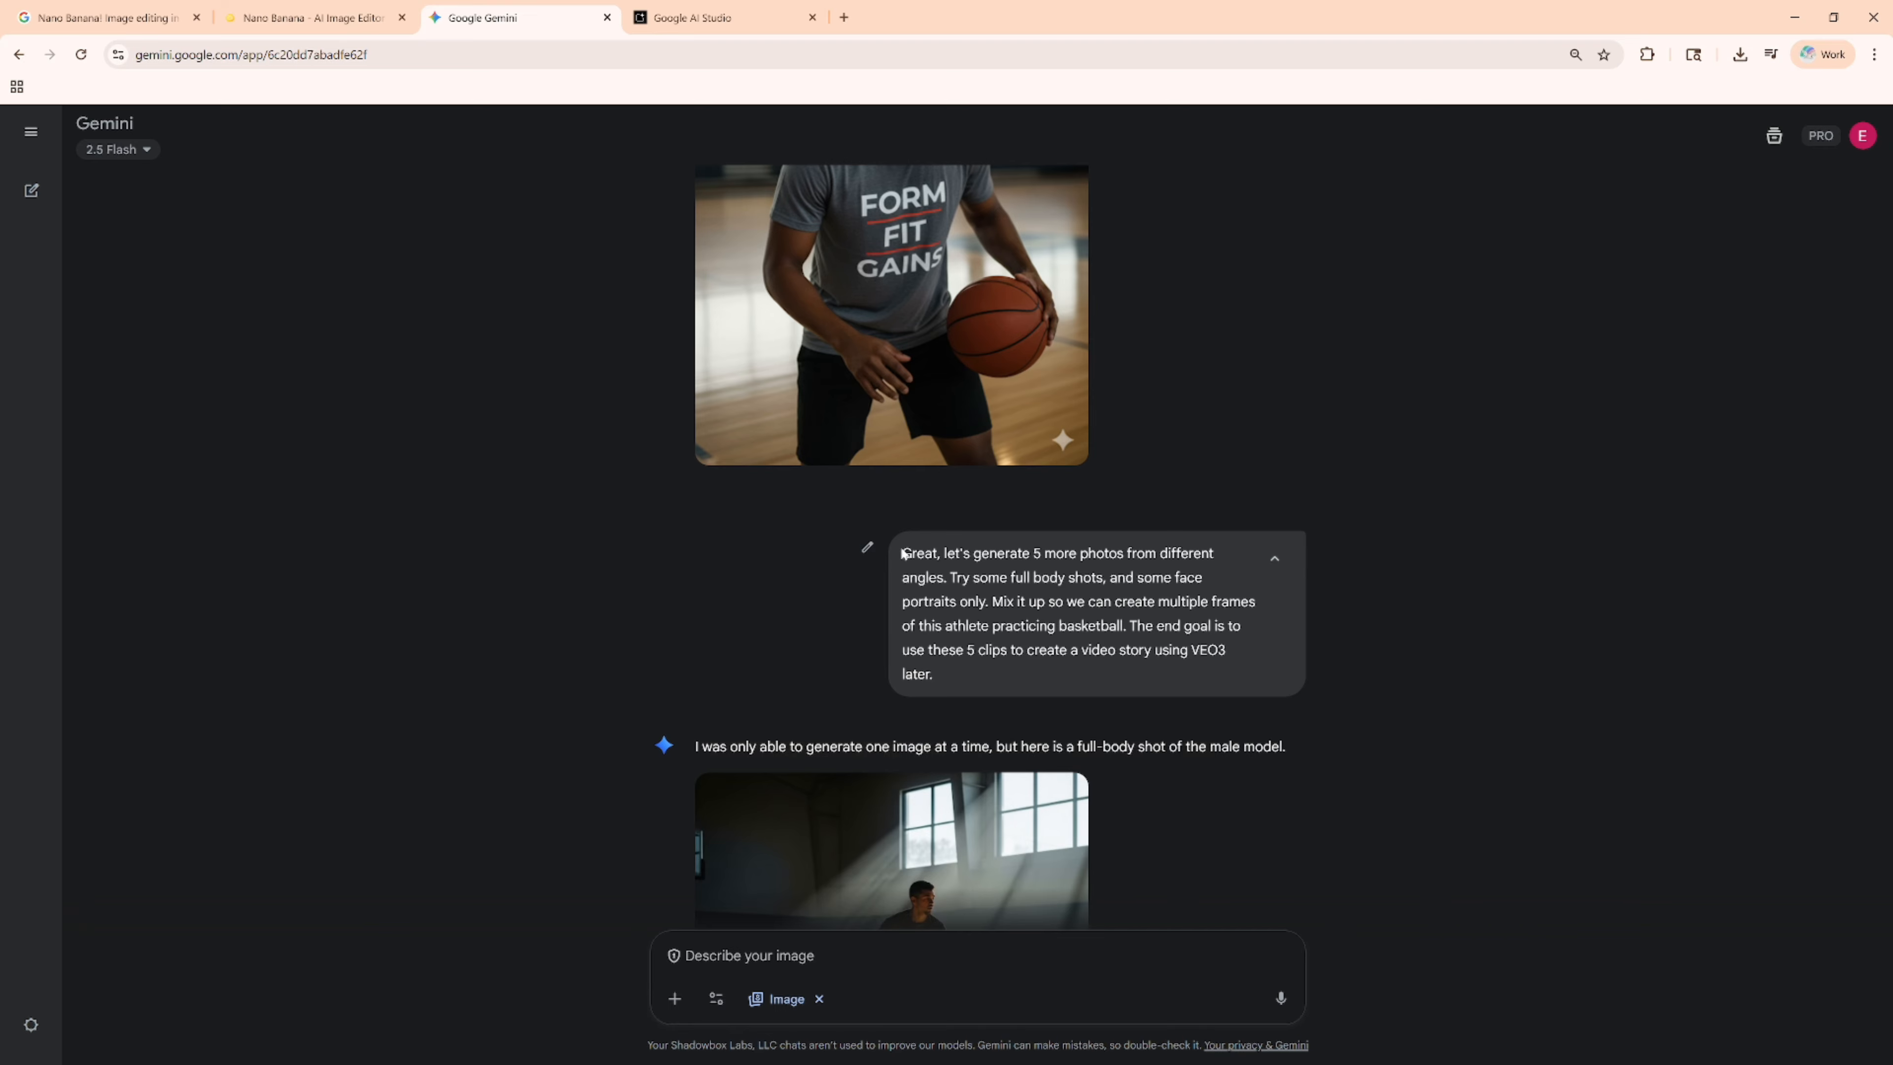
{"action": "left_click", "coordinate": [866, 547]}
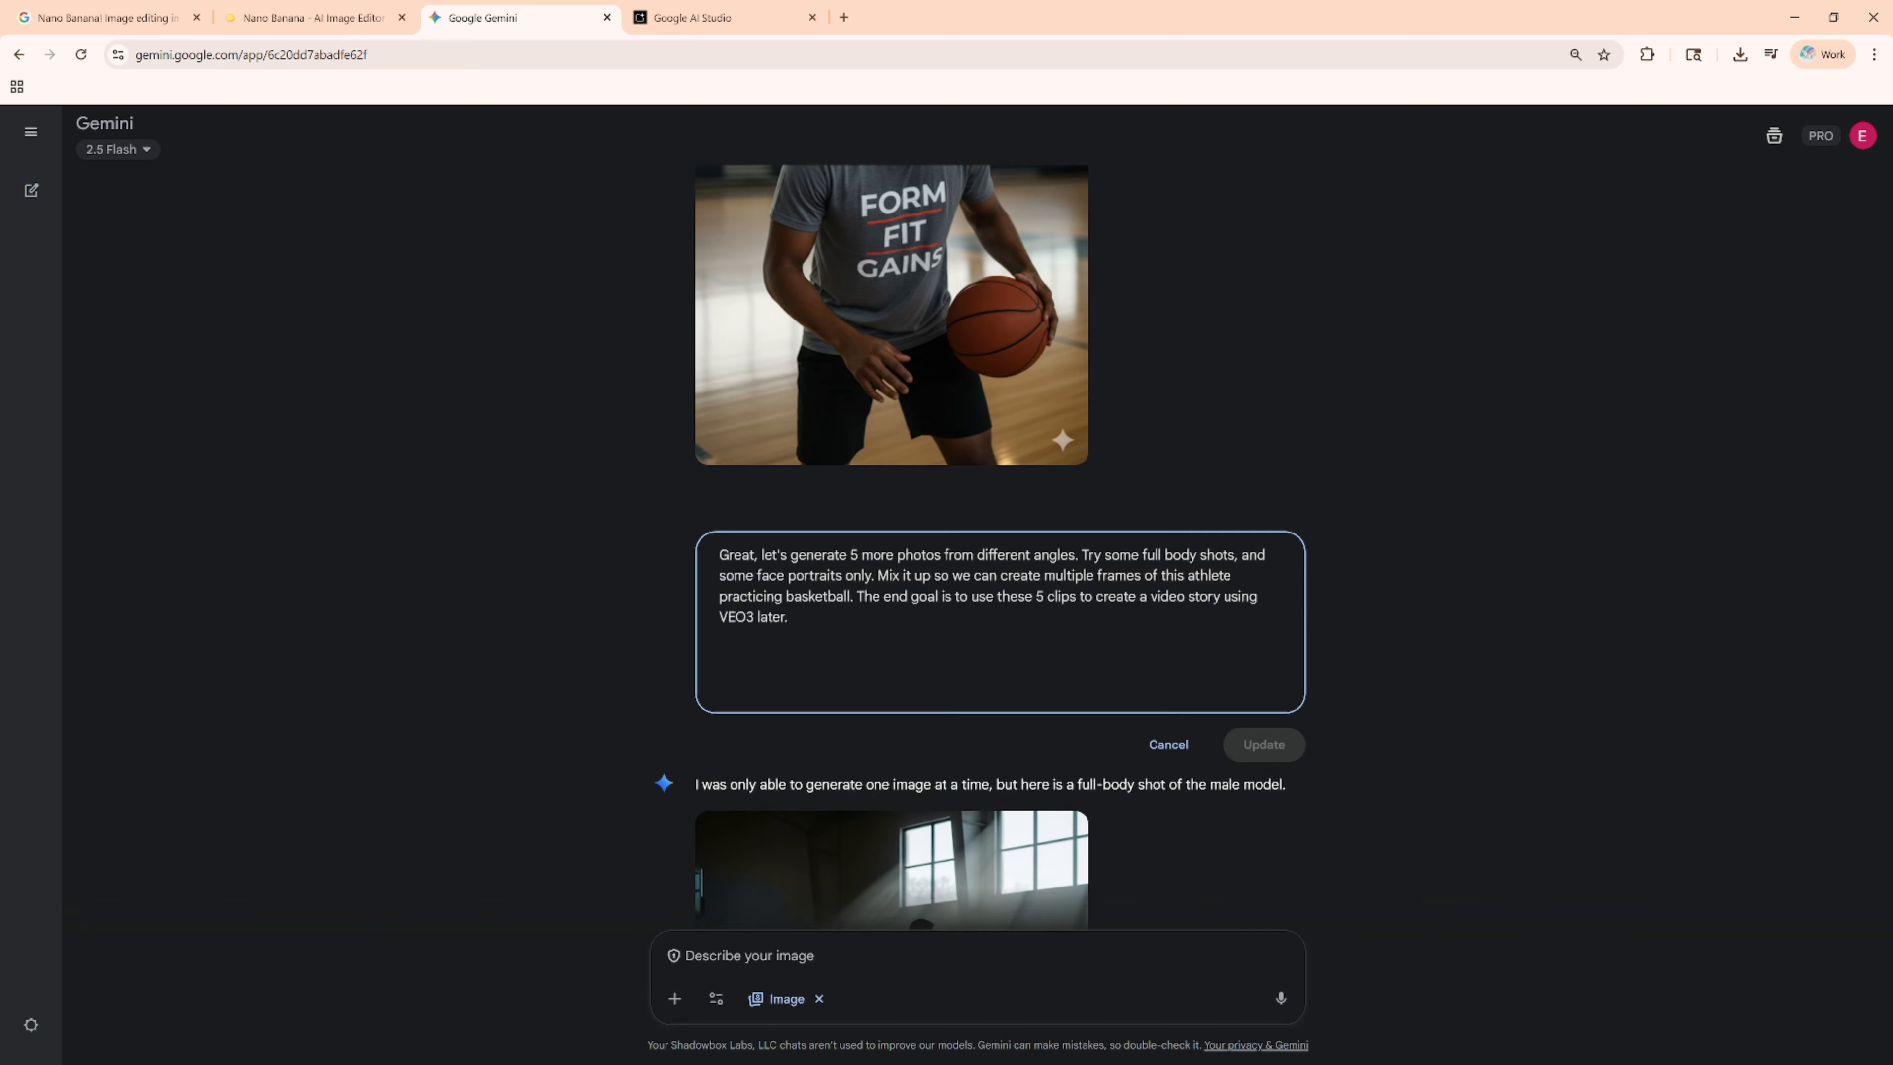
{"action": "left_click_drag", "start_coordinate": [761, 554], "coordinate": [1076, 555]}
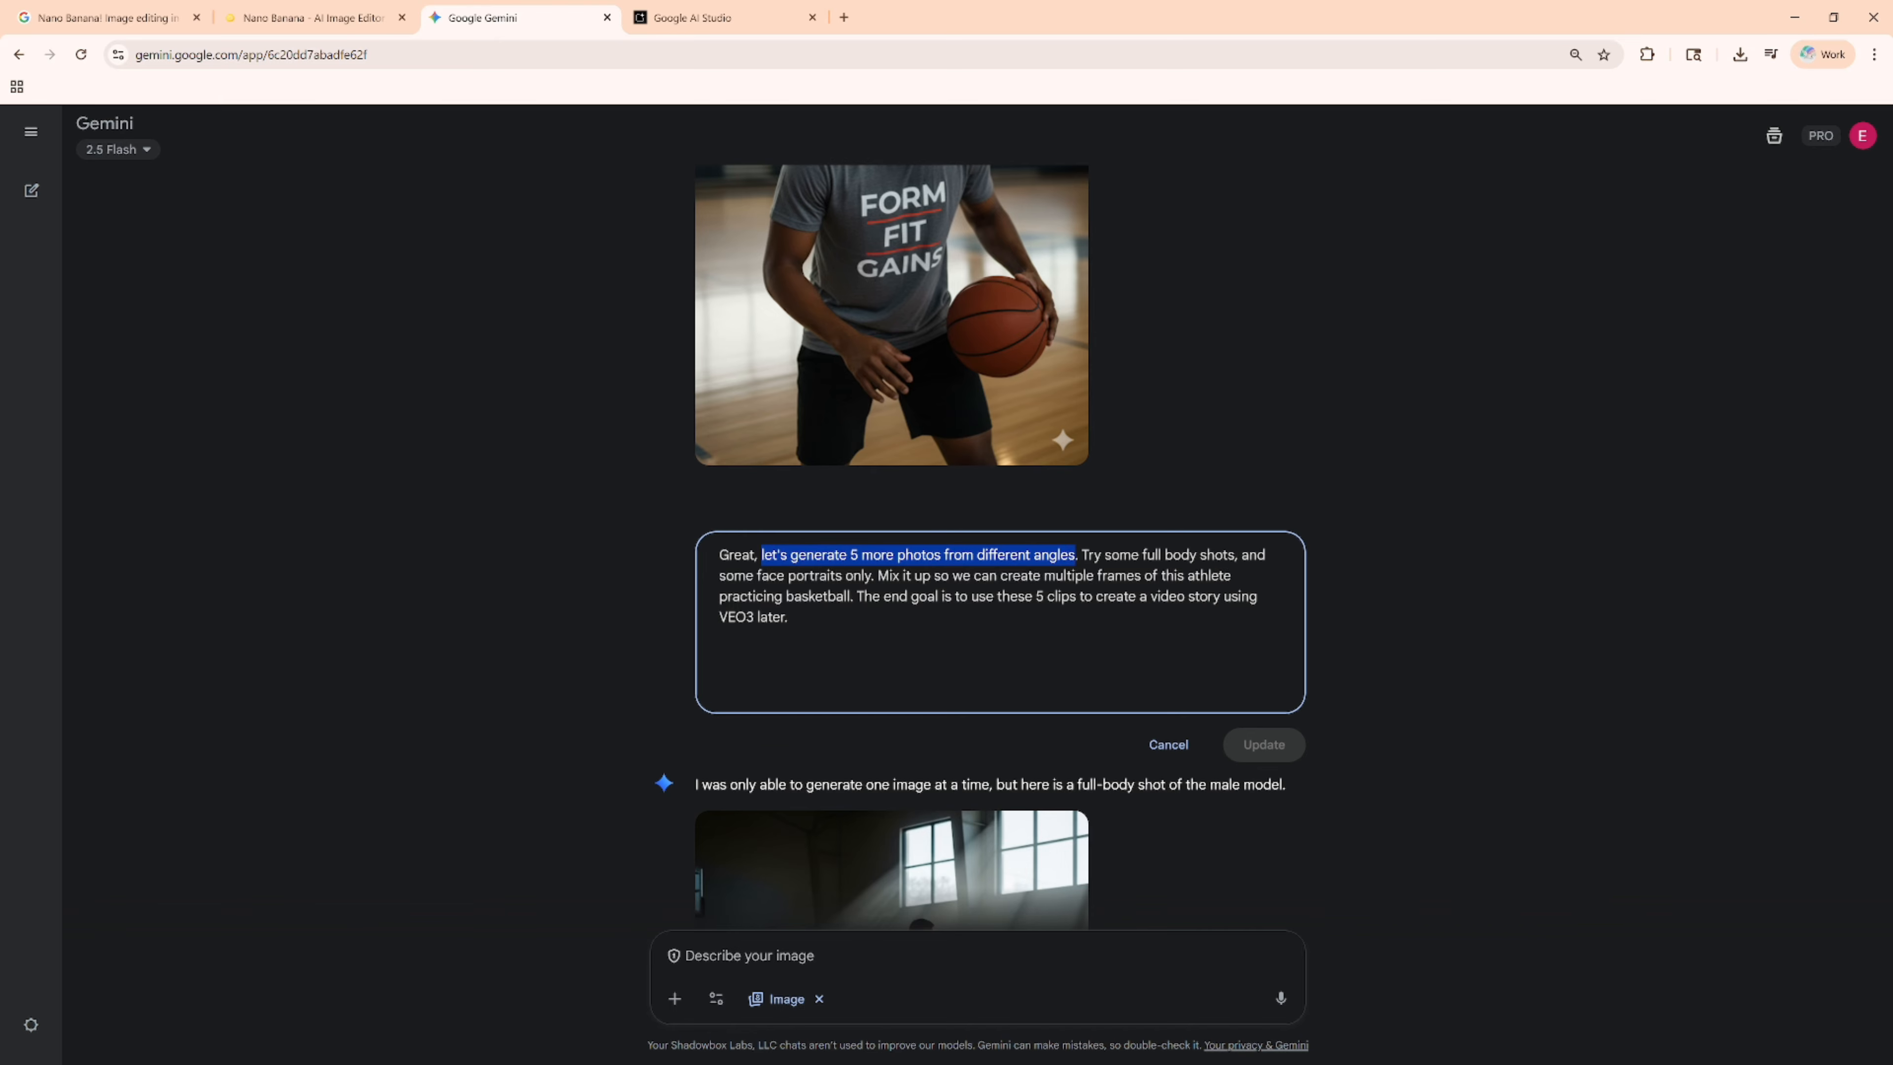
{"action": "type", "text": "let's keep this same model"}
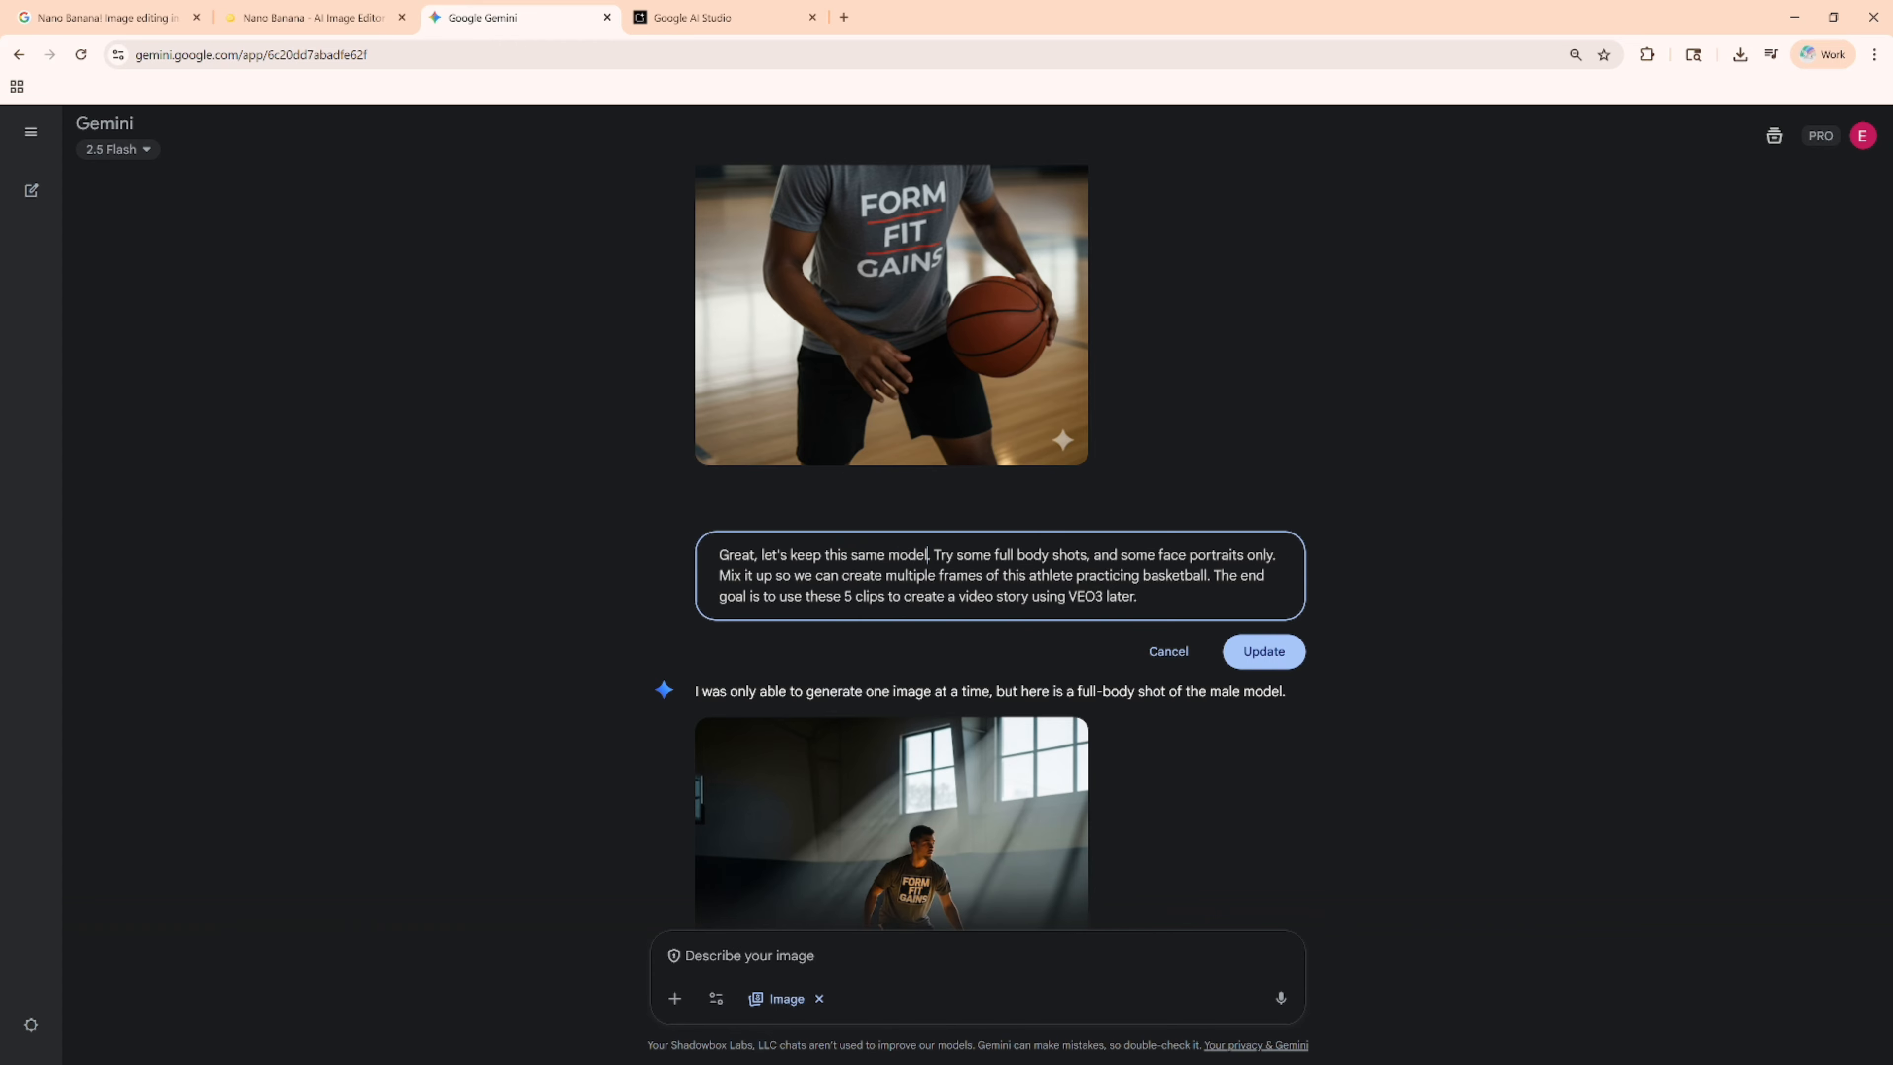
{"action": "type", "text": ", we will give him"}
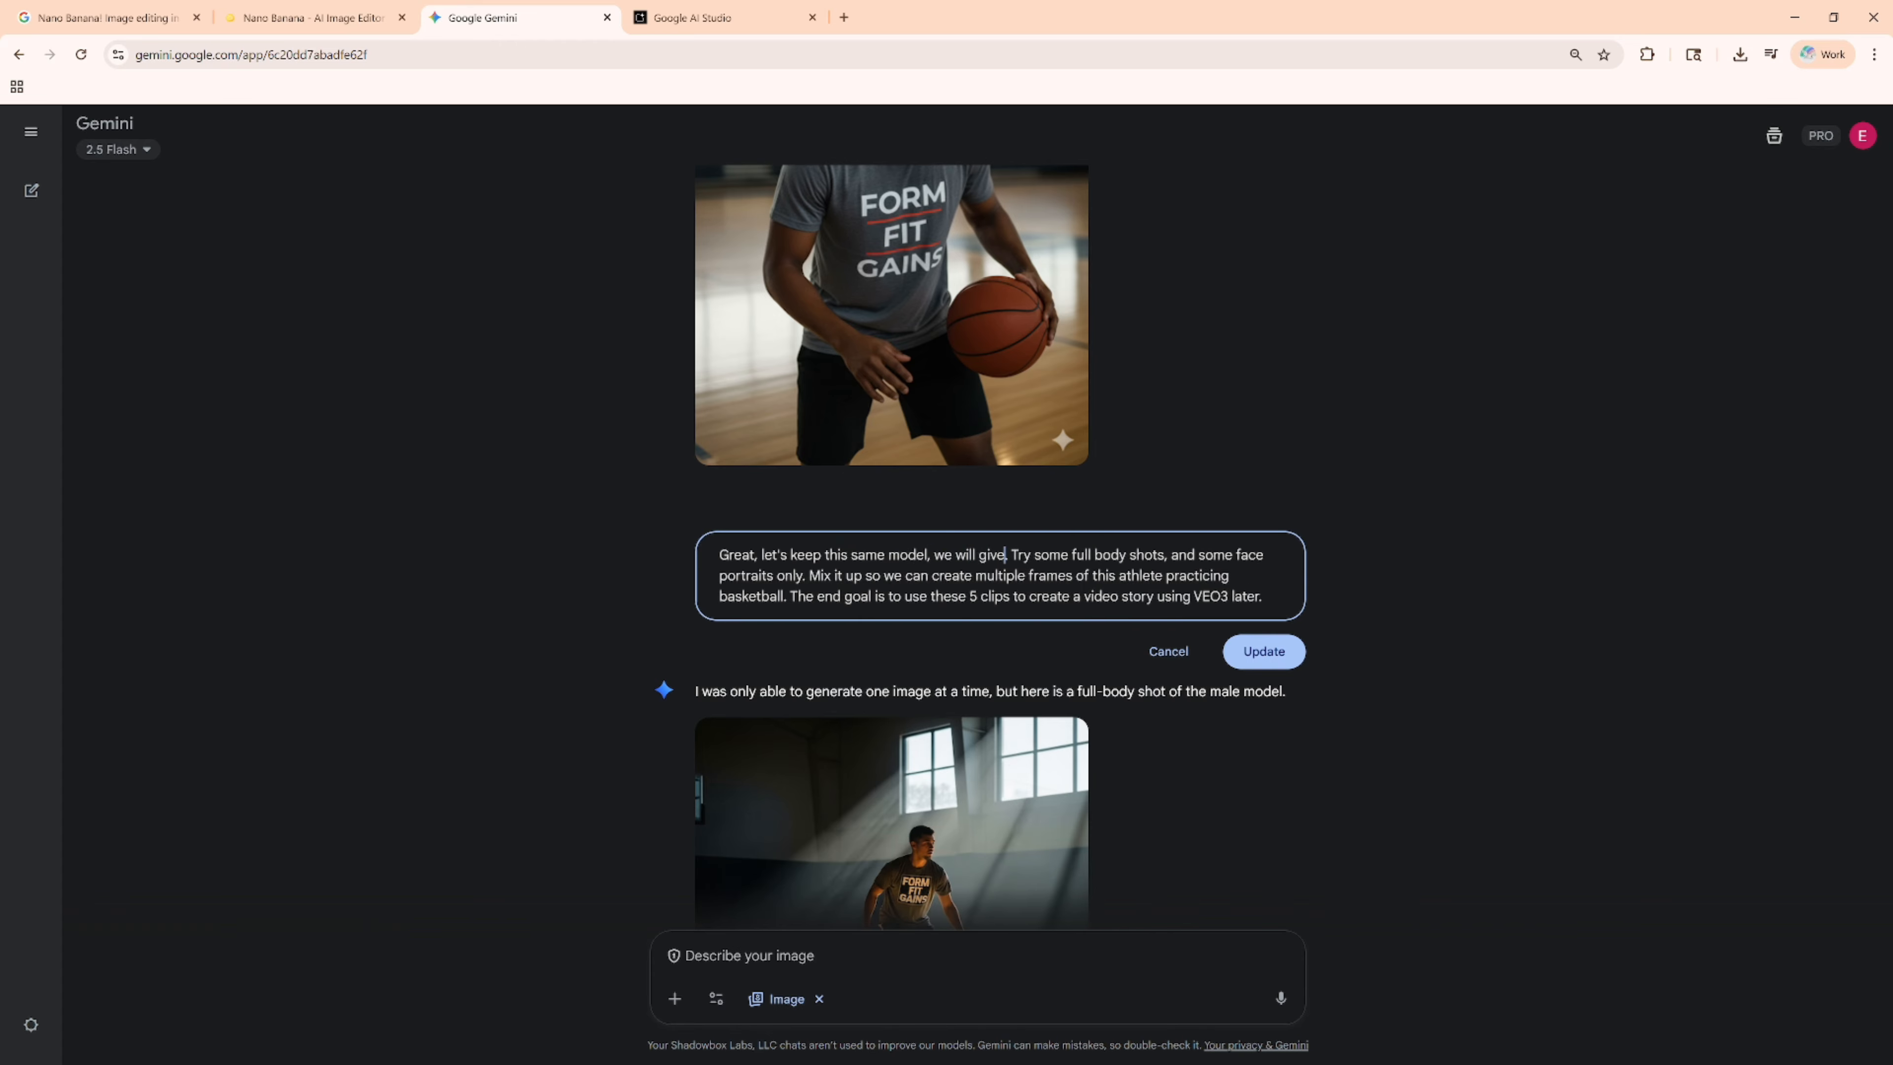
{"action": "type", "text": " a name"}
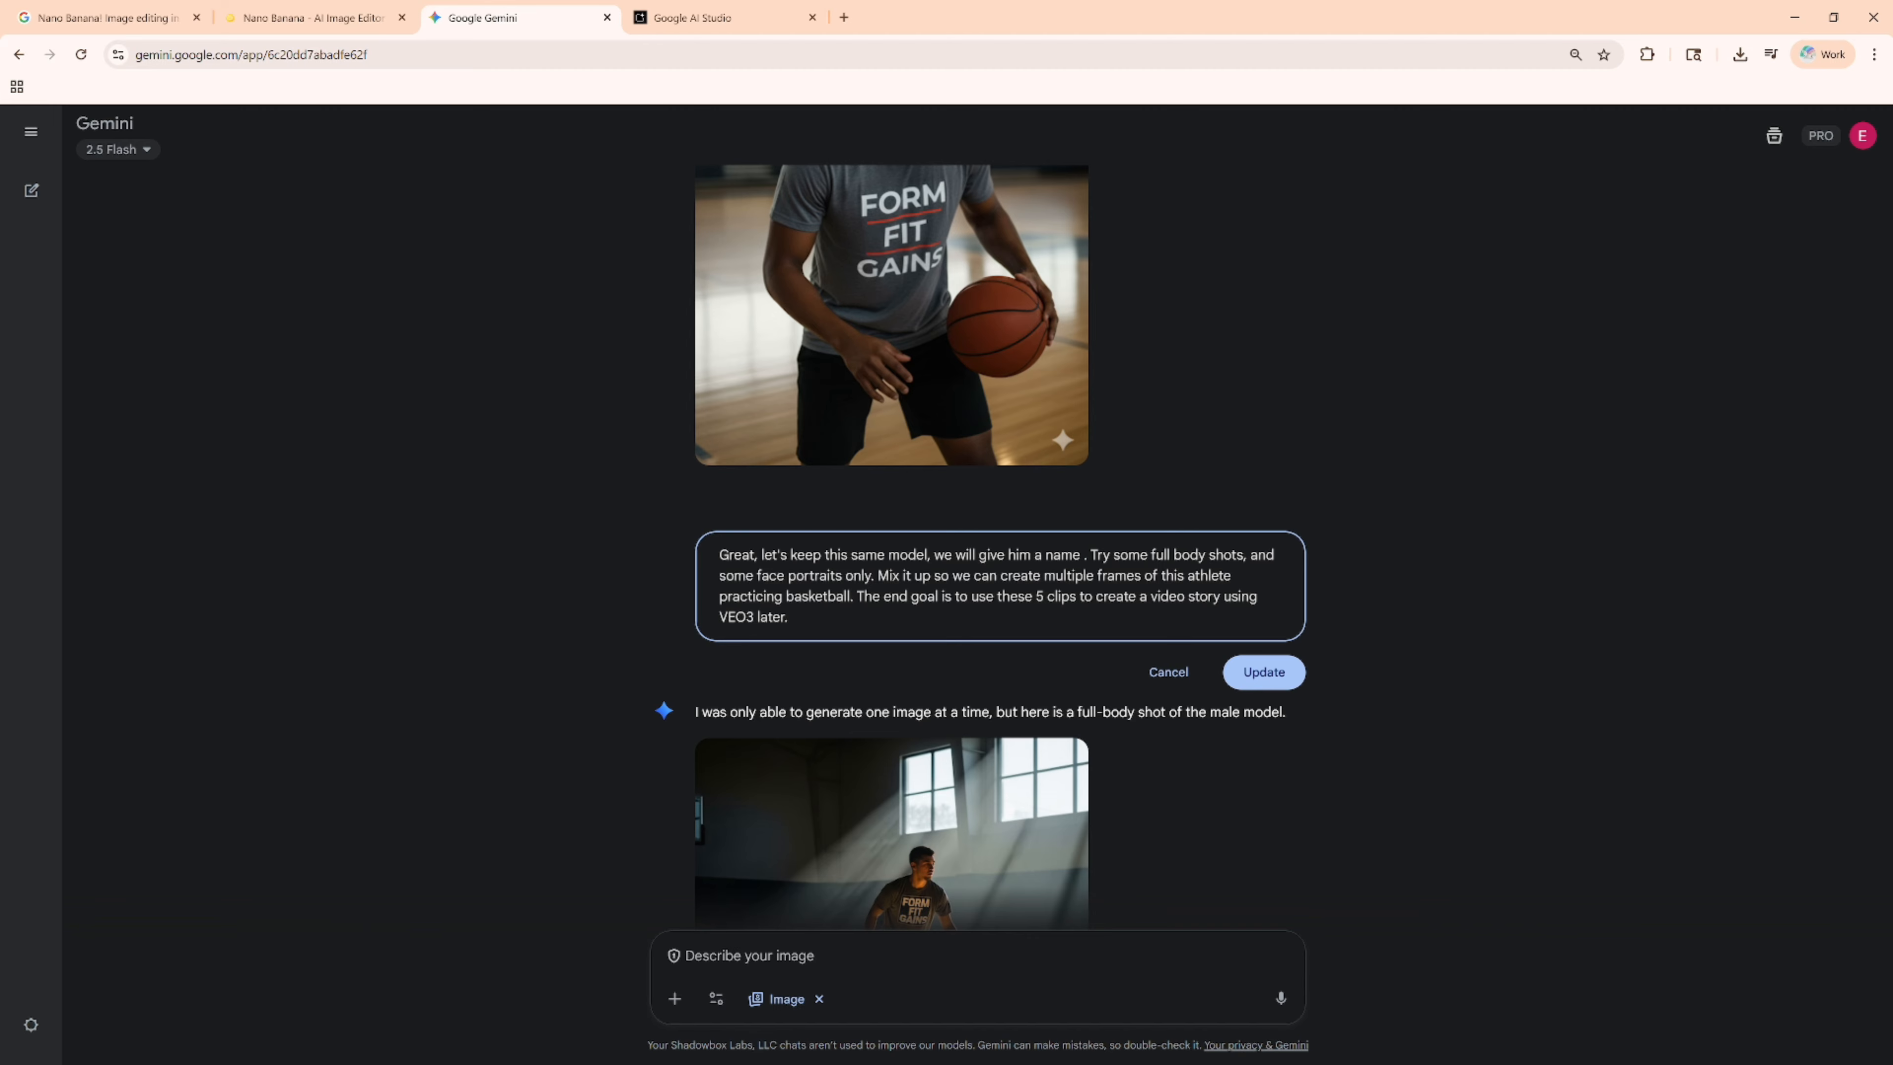
{"action": "type", "text": "Michael"}
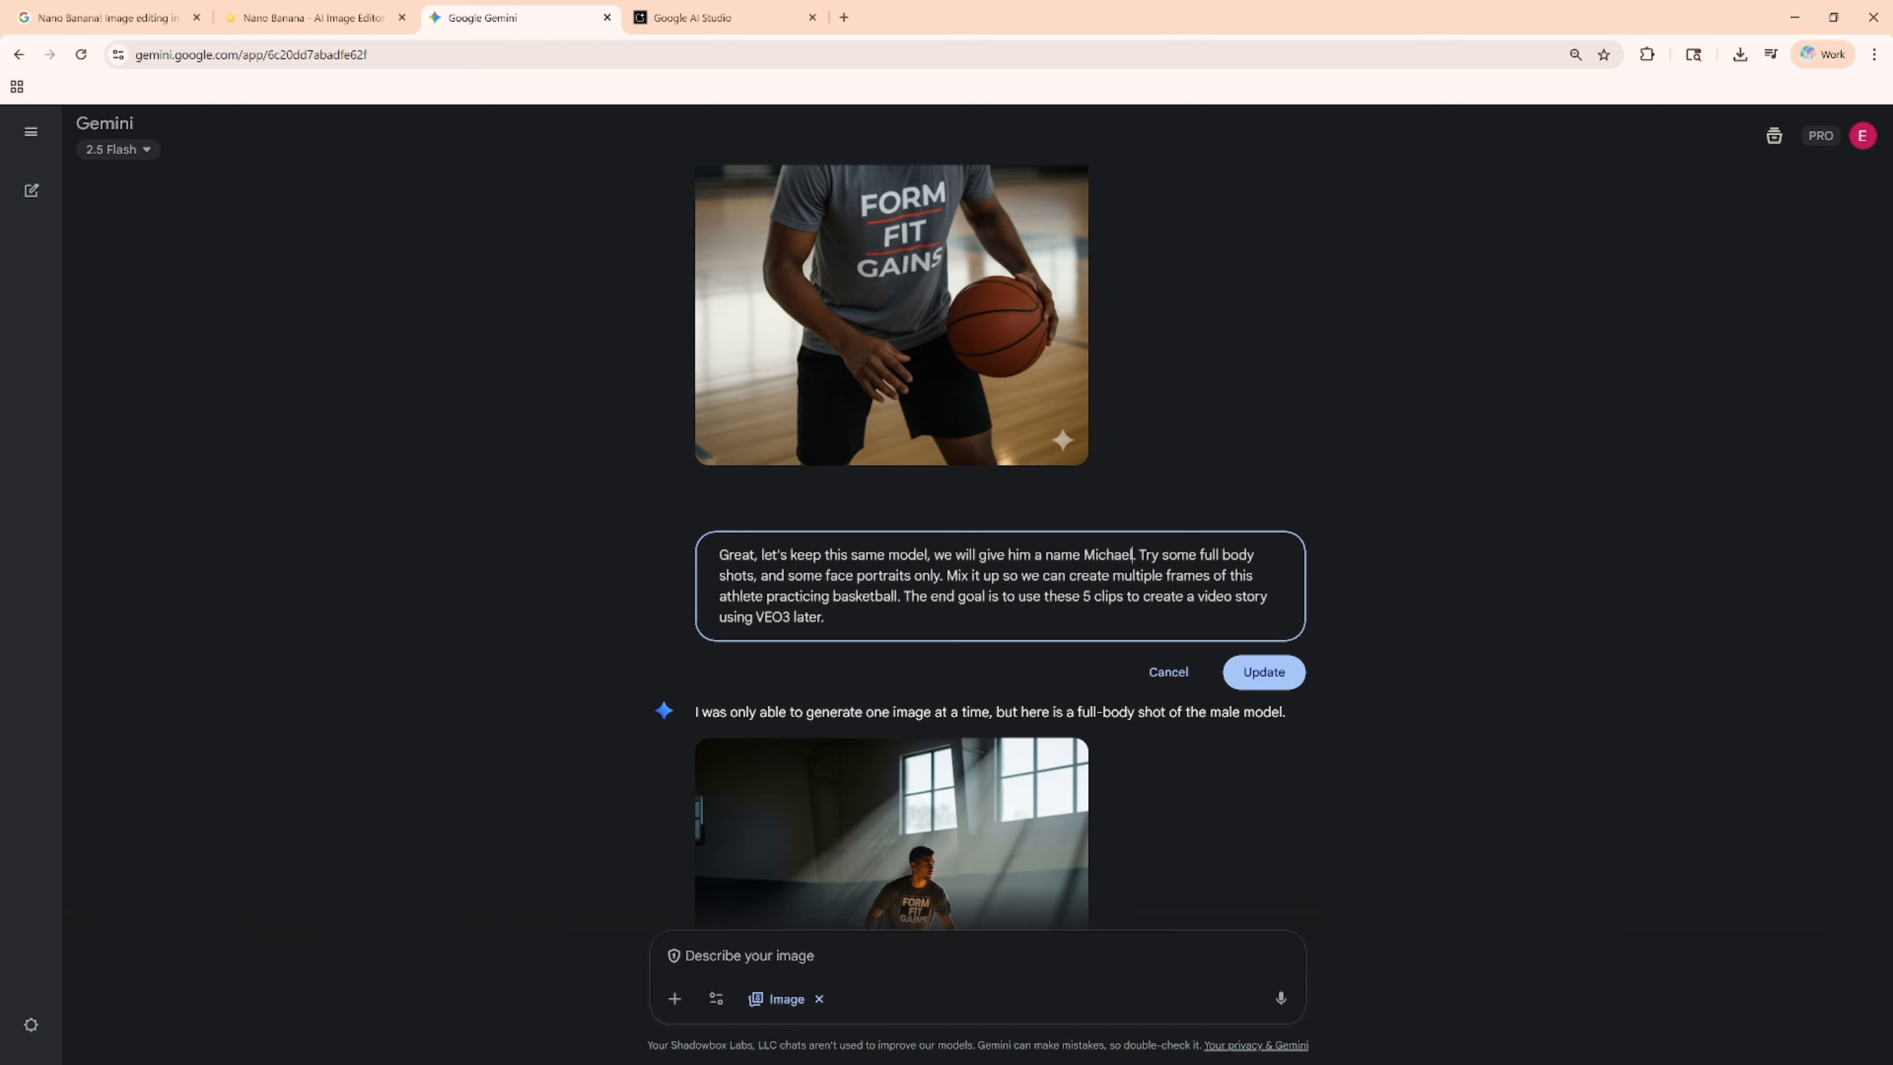
{"action": "type", "text": "."}
{"action": "key", "text": "BackSpace"}
Reword the start of the next sentence from "Try some full body shots" to "Let's try a full body shots"
{"action": "type", "text": "ILet's t"}
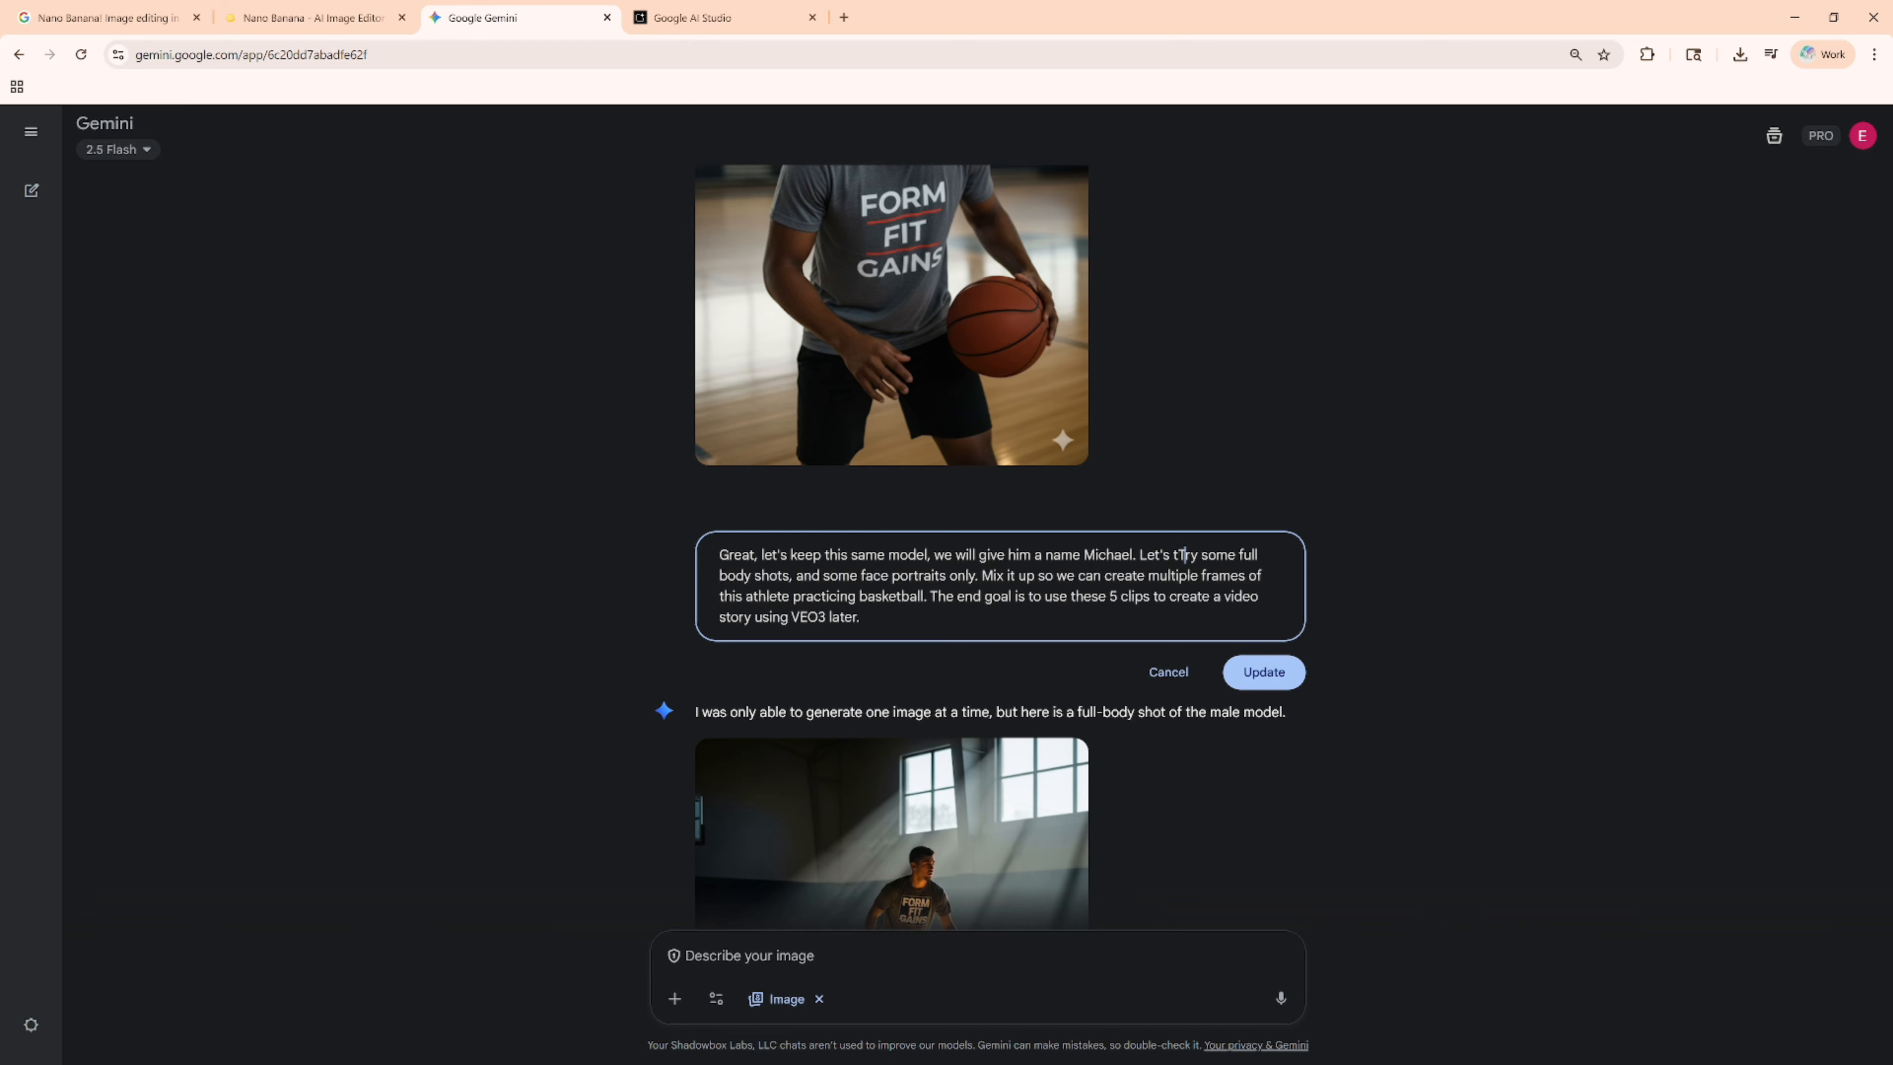
{"action": "key", "text": "Delete"}
{"action": "key", "text": "shift+Right"}
{"action": "key", "text": "shift+Right"}
{"action": "key", "text": "shift+Right"}
{"action": "key", "text": "shift+Right"}
{"action": "type", "text": "a"}
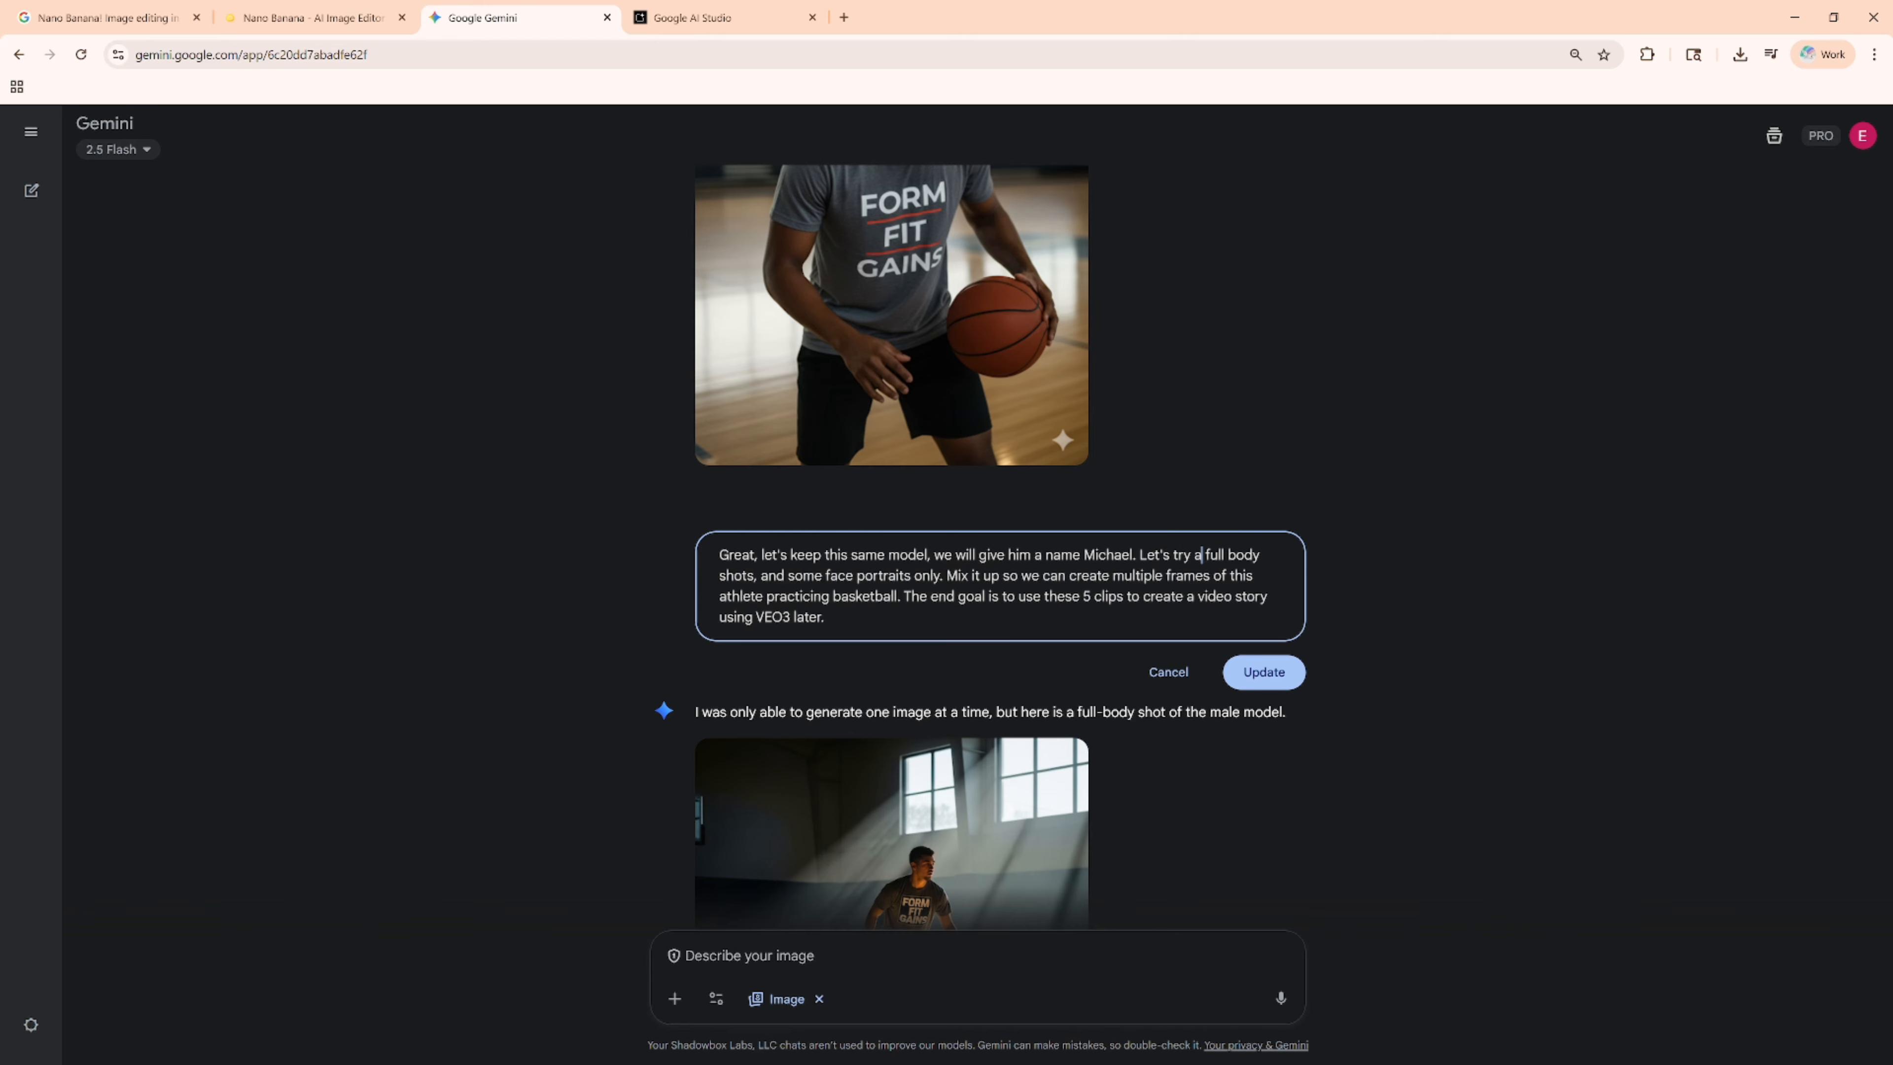
Remove "and some face portraits only" from the edited prompt and end the sentence with a period after "shots"
{"action": "key", "text": "ctrl+shift+Right"}
{"action": "key", "text": "ctrl+shift+Right"}
{"action": "key", "text": "ctrl+shift+Right"}
{"action": "key", "text": "ctrl+shift+Right"}
{"action": "key", "text": "ctrl+shift+Right"}
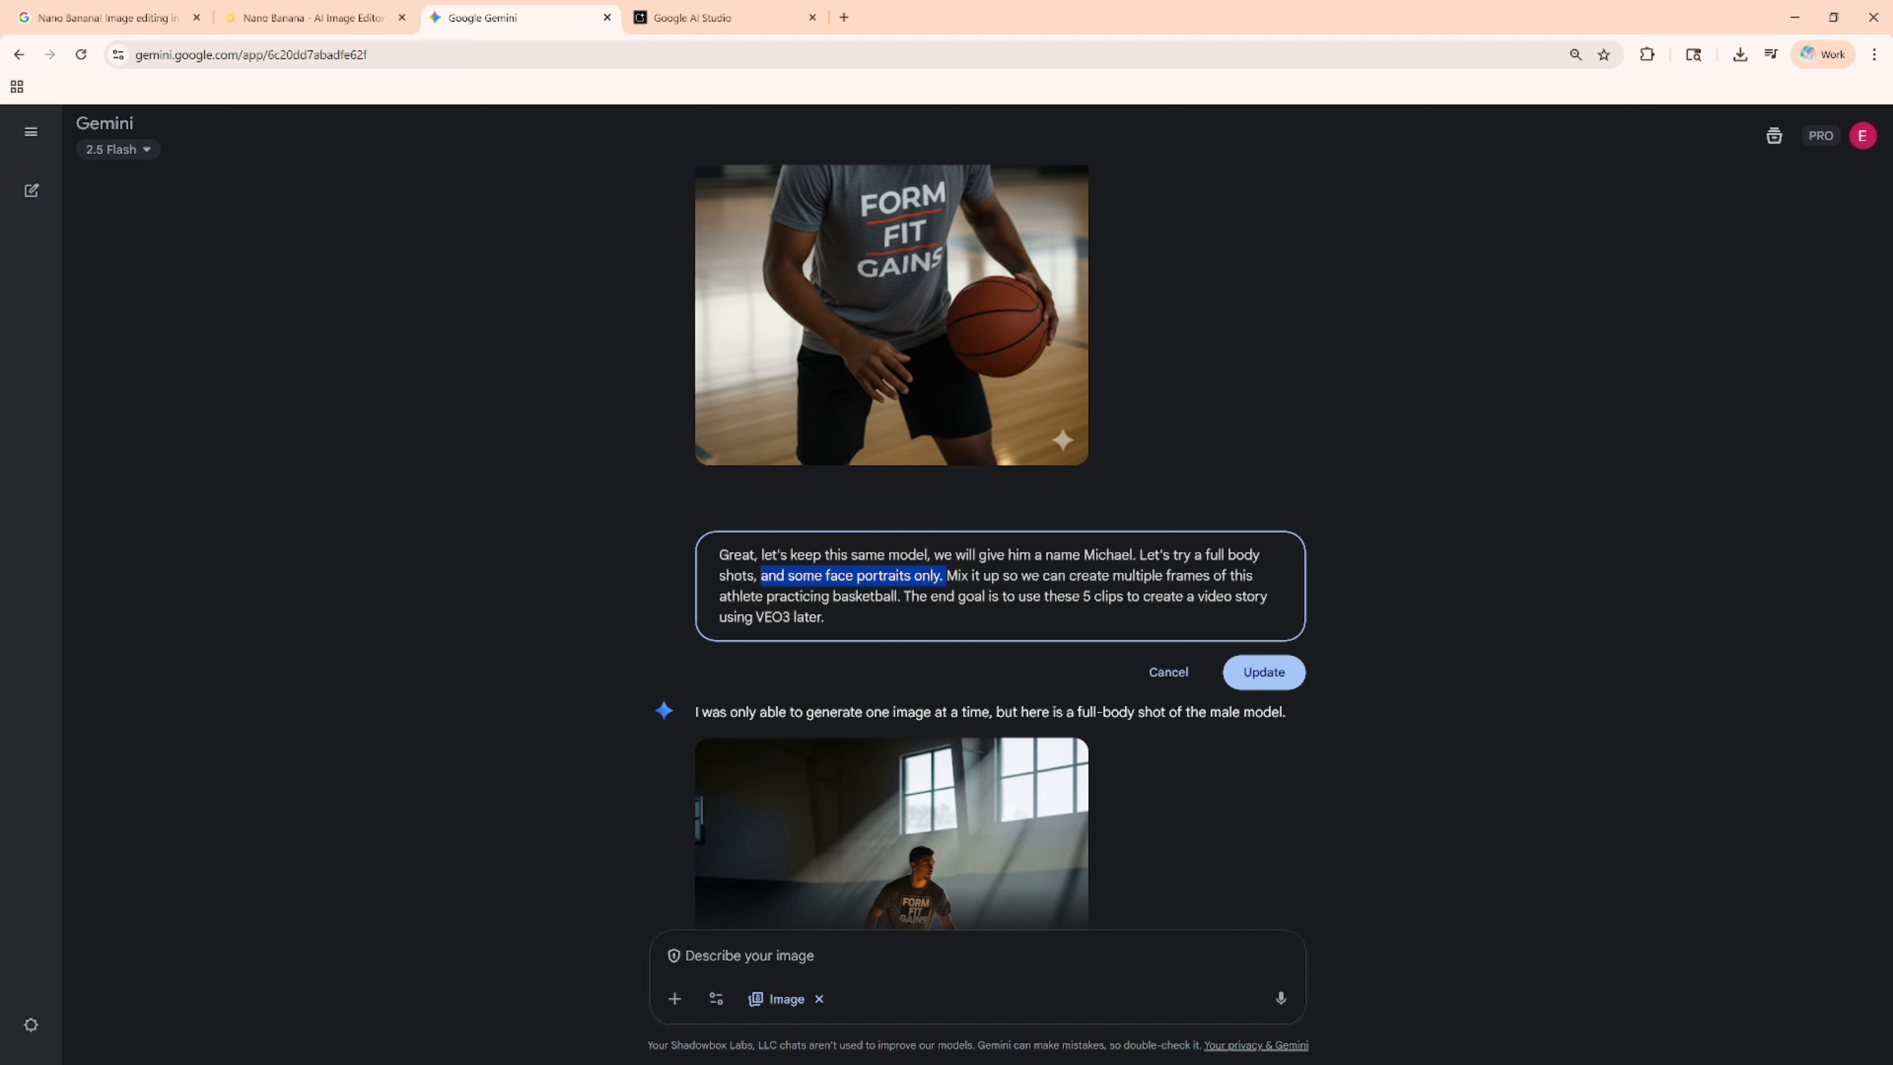
{"action": "key", "text": "BackSpace"}
{"action": "key", "text": "BackSpace"}
{"action": "key", "text": "BackSpace"}
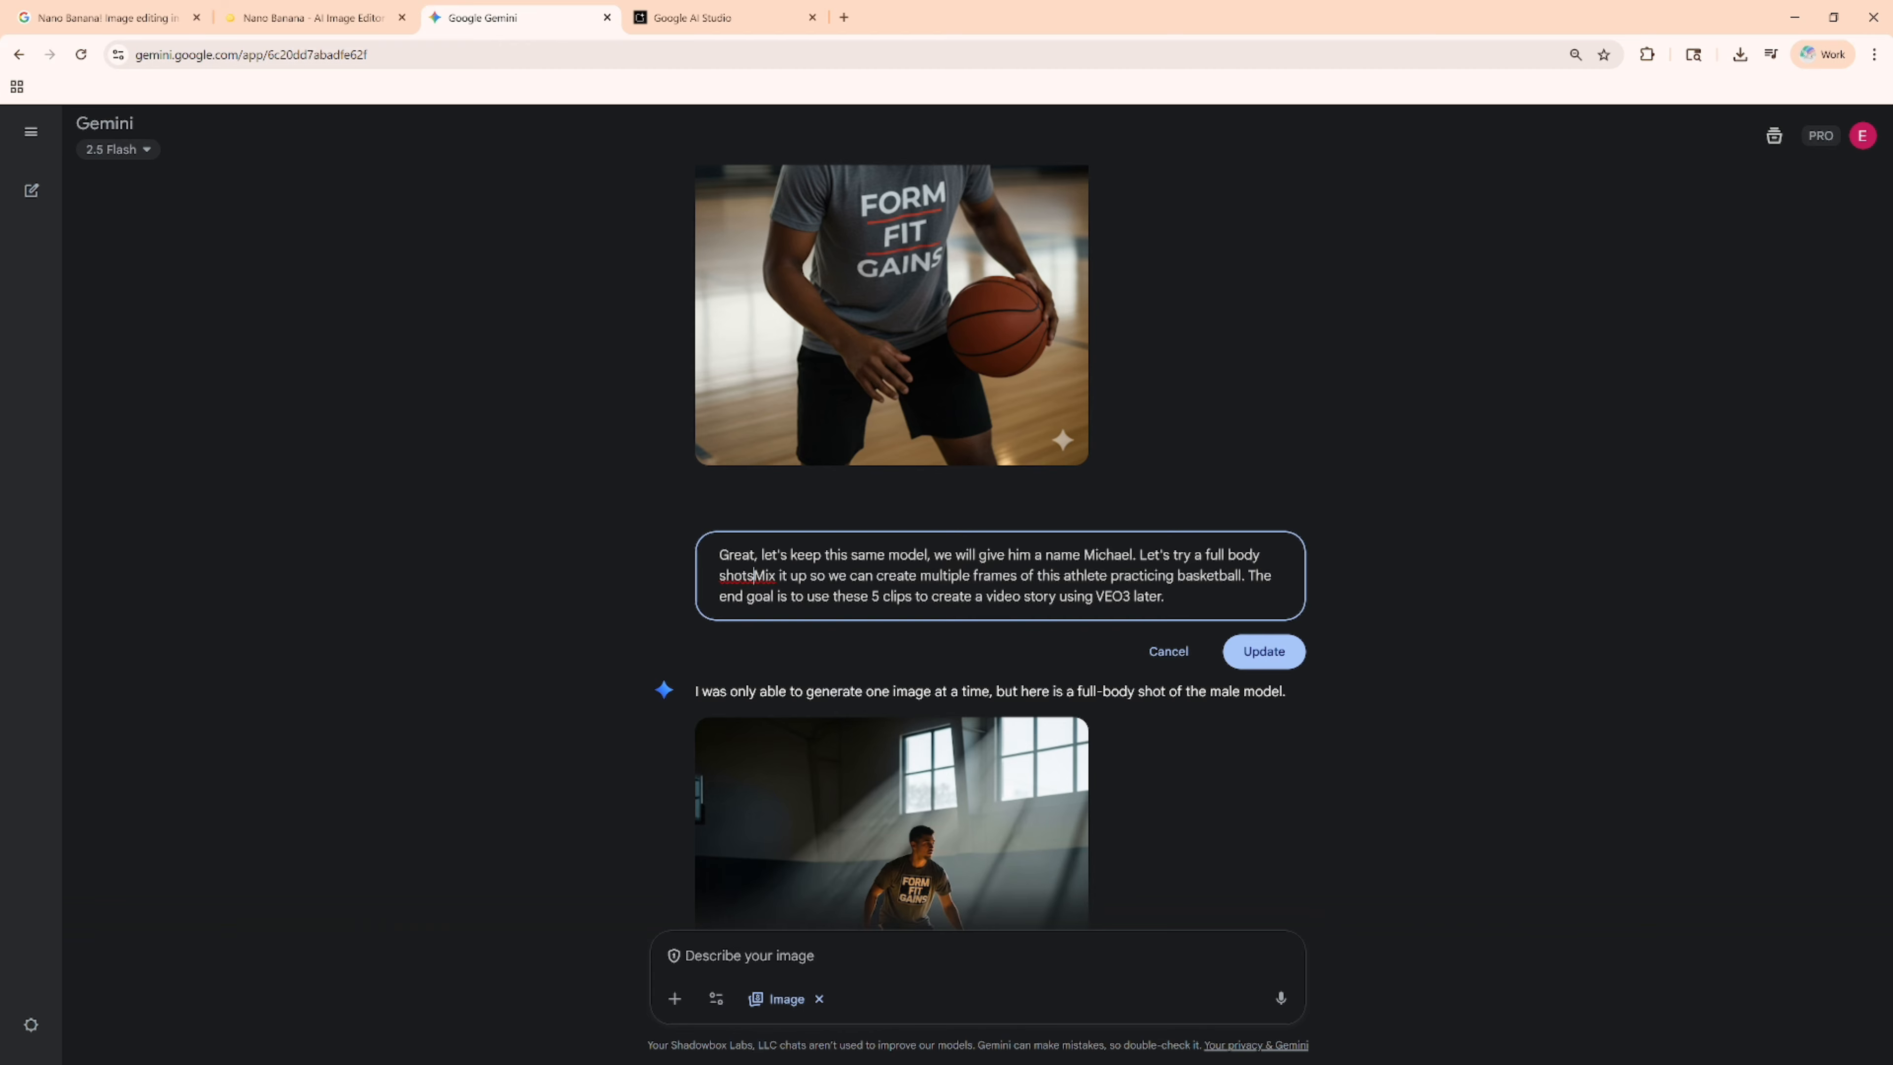
{"action": "type", "text": "."}
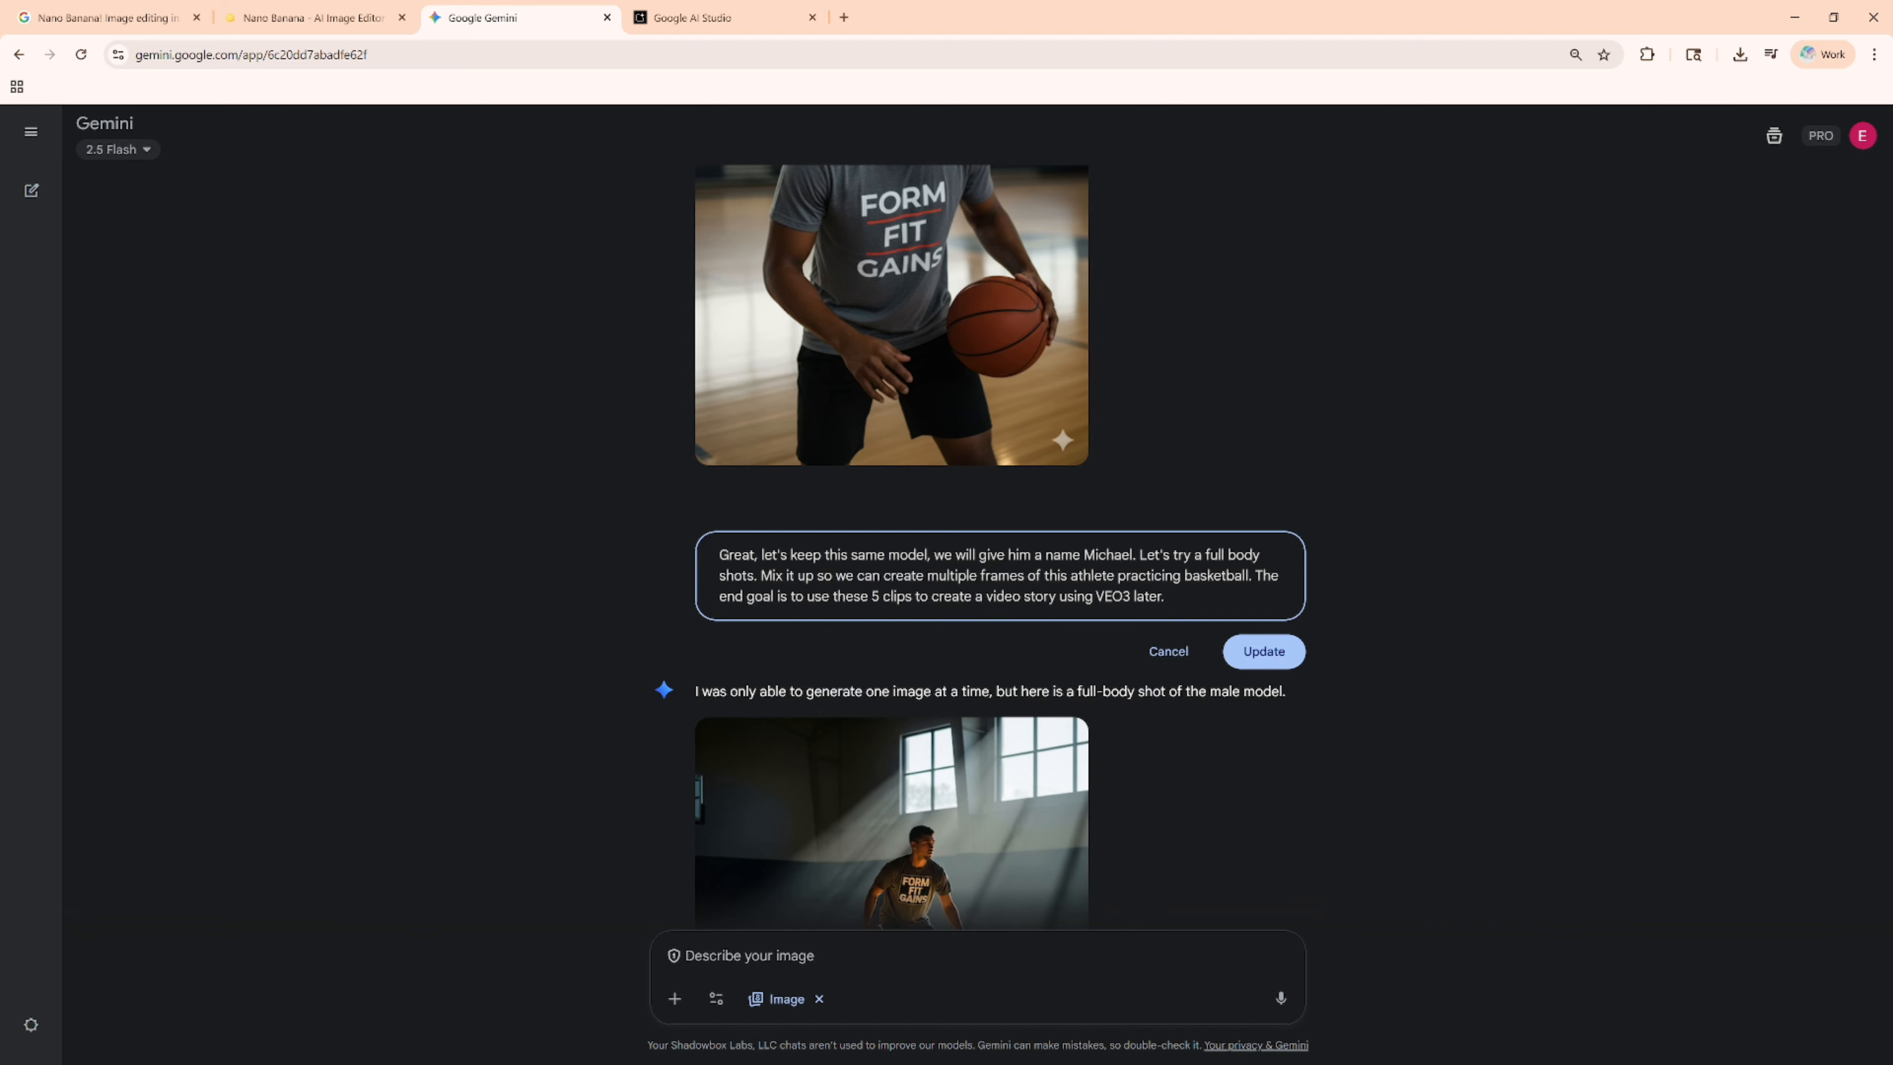
In the edited prompt, start a new paragraph with a blank line before "Let's try a full body shots"
{"action": "left_click_drag", "start_coordinate": [761, 575], "coordinate": [1252, 576]}
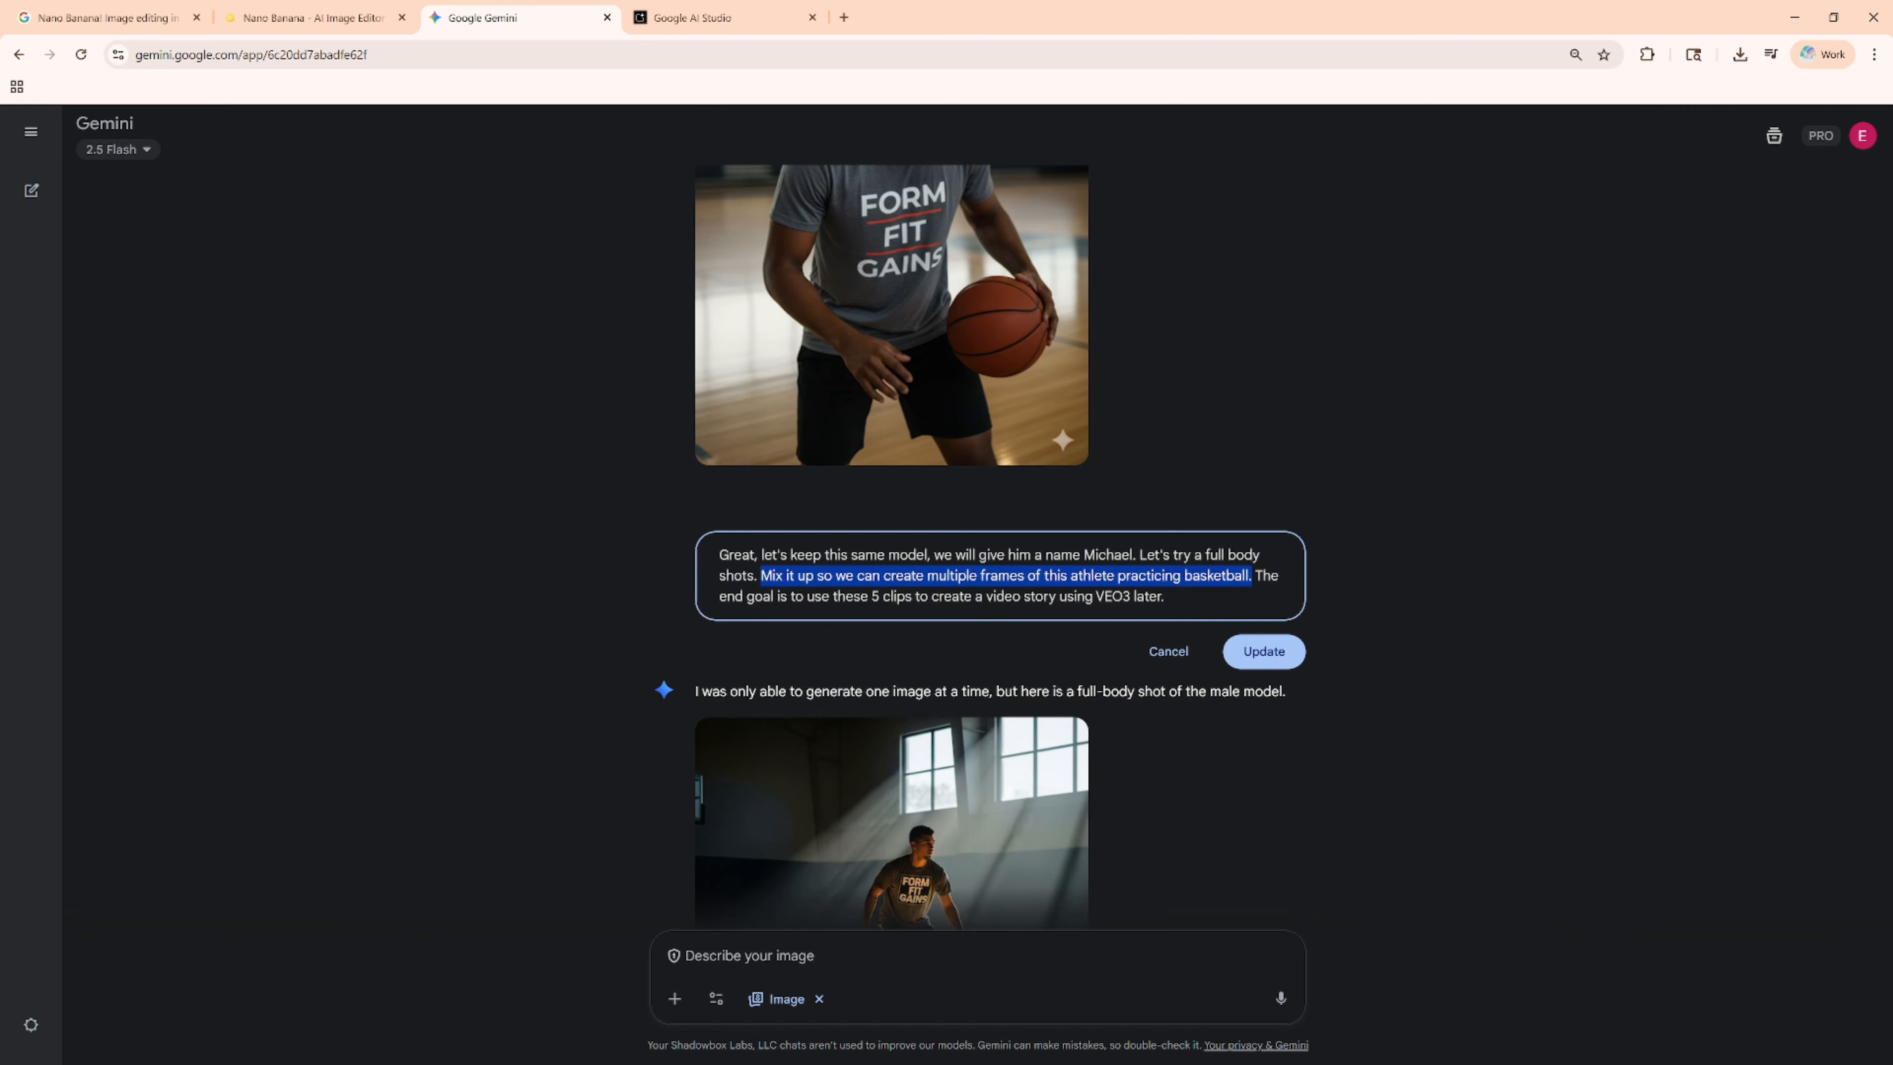
{"action": "left_click", "coordinate": [1254, 576]}
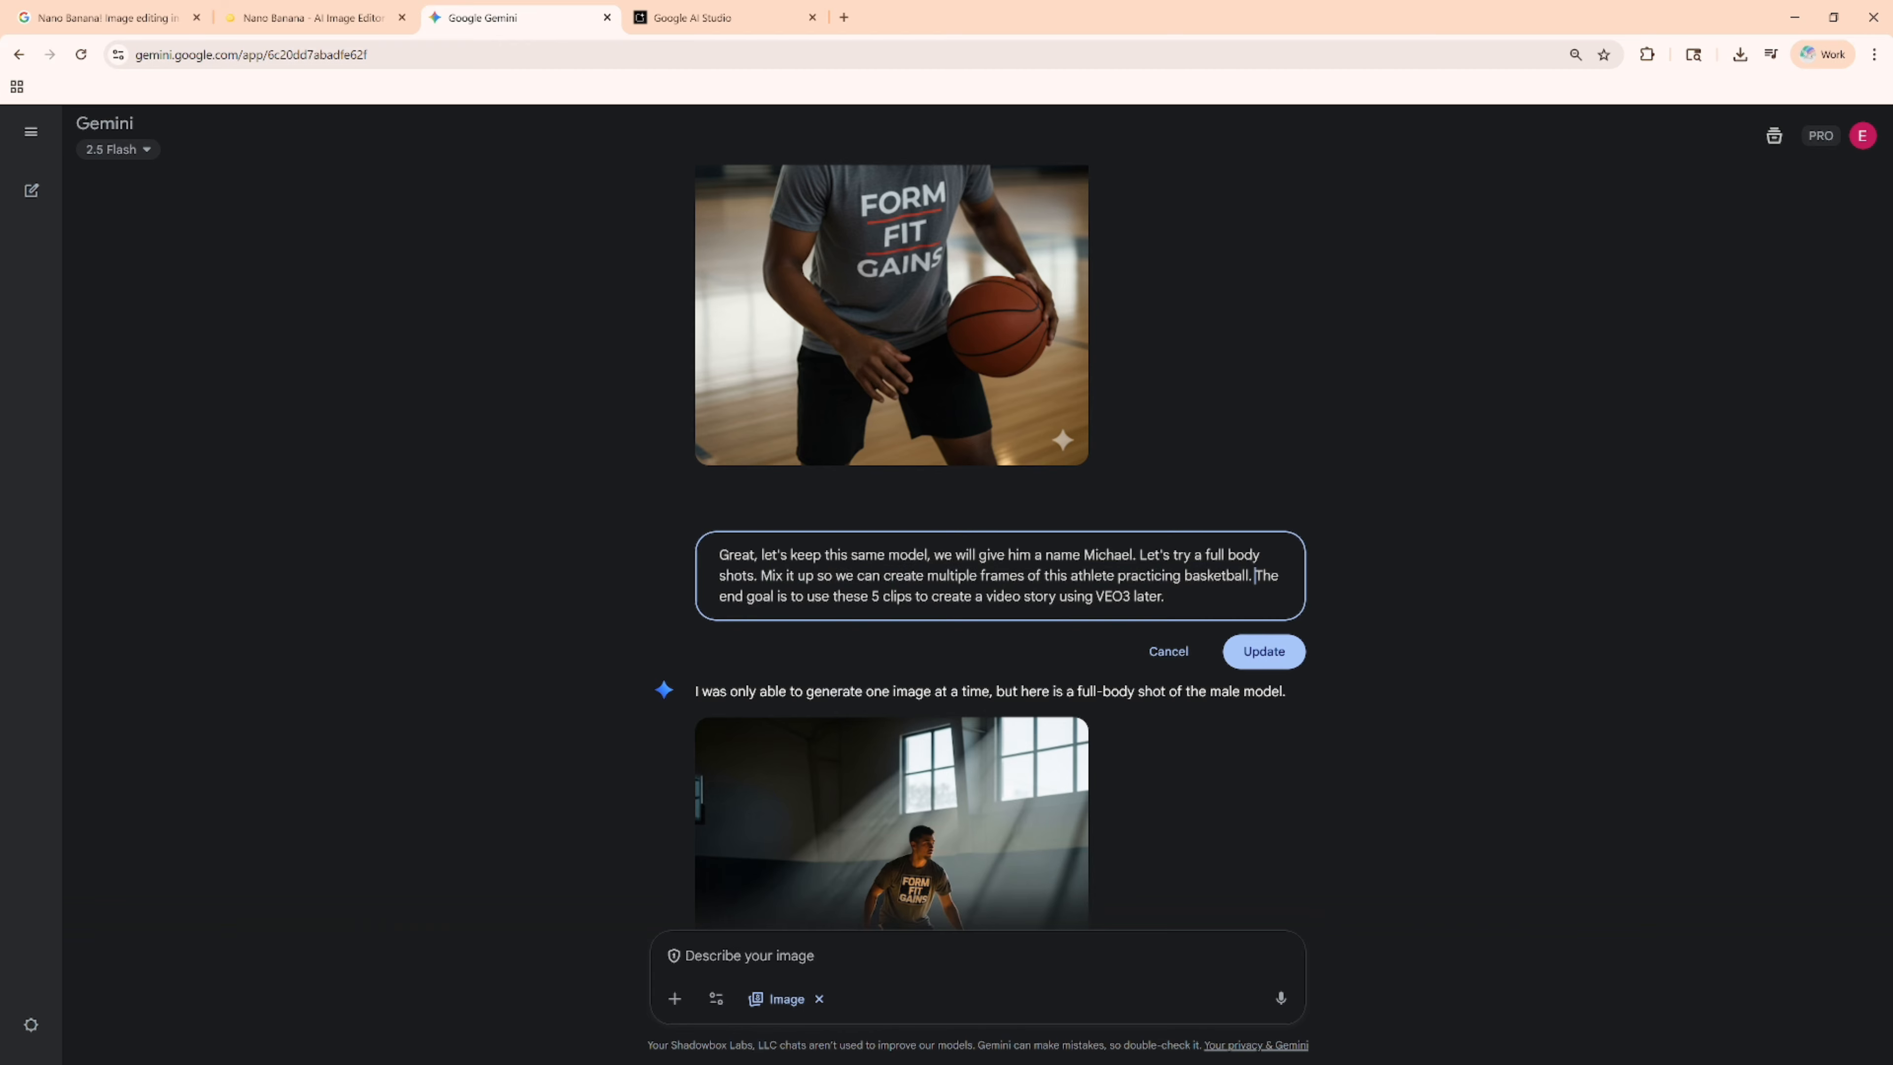
{"action": "left_click_drag", "start_coordinate": [1255, 576], "coordinate": [758, 575]}
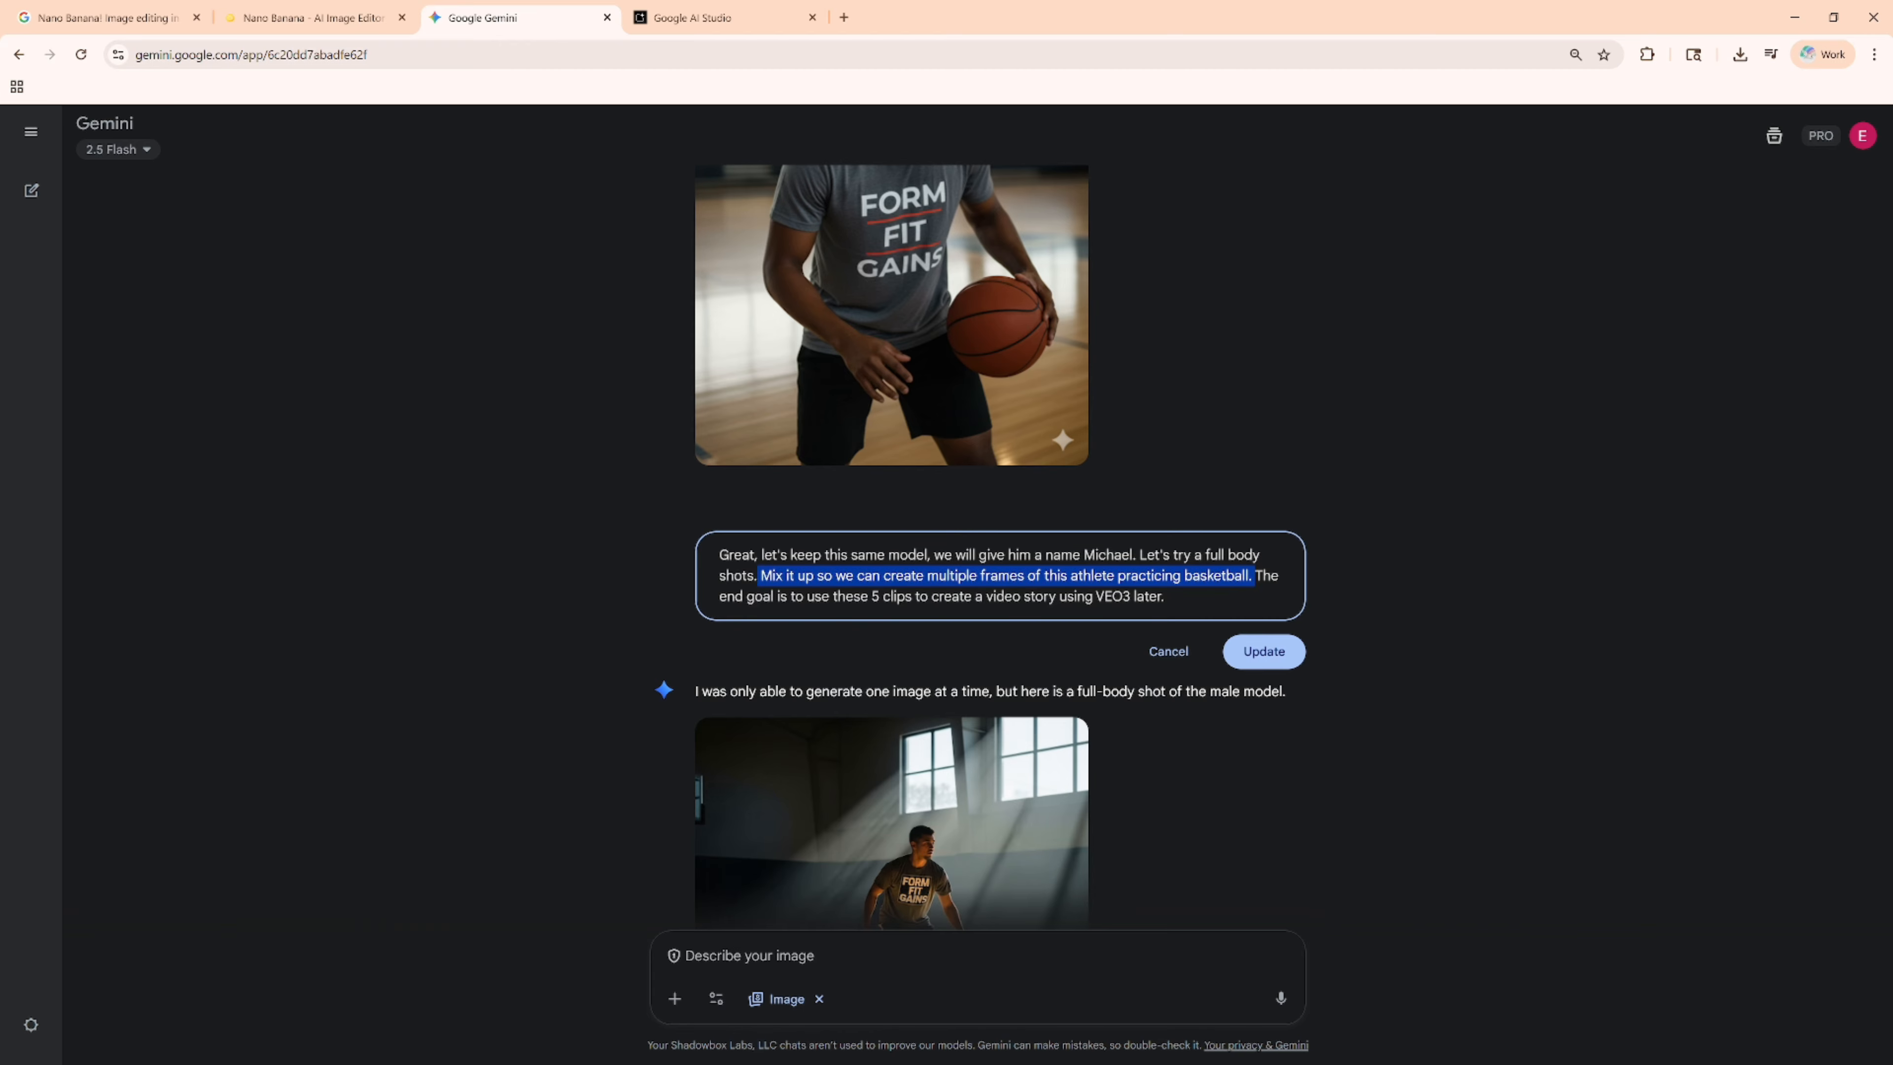
{"action": "left_click", "coordinate": [1140, 554]}
{"action": "key", "text": "shift+Return"}
{"action": "key", "text": "shift+Return"}
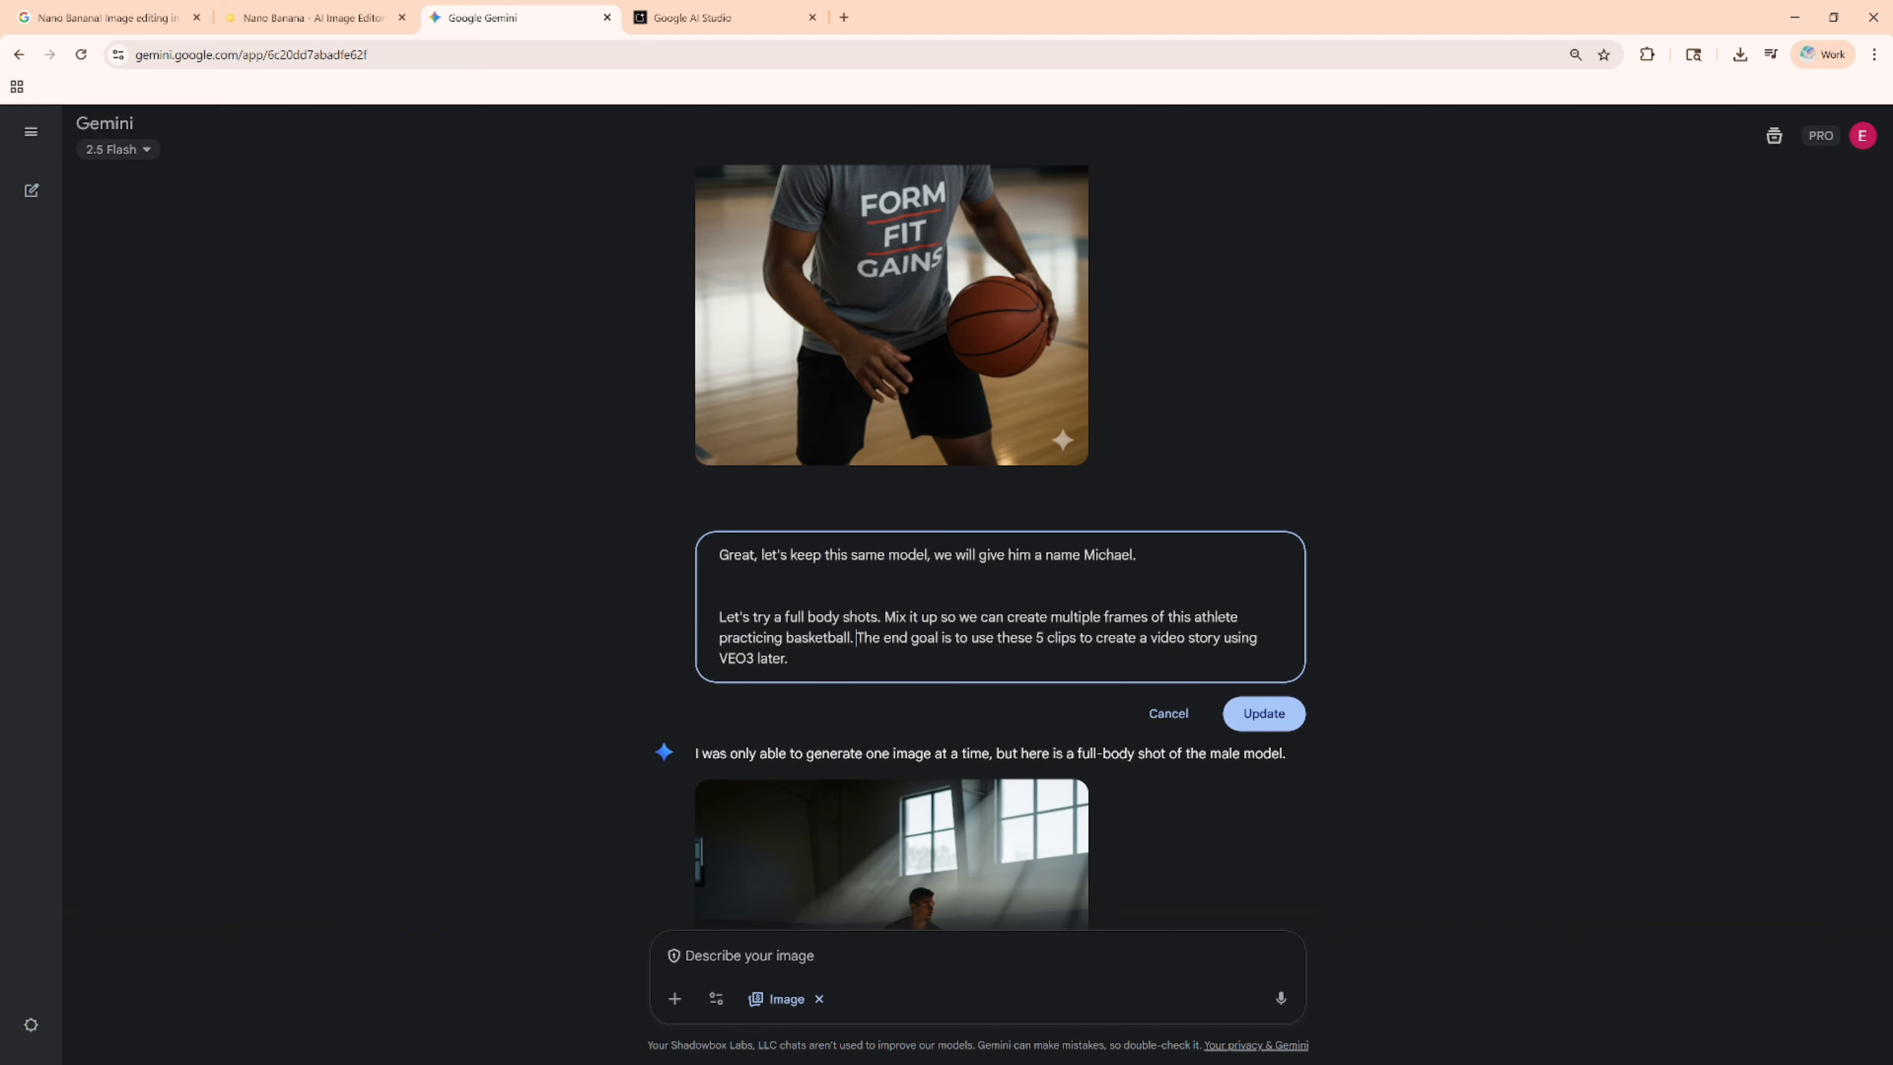
Move the sentence about using these 5 clips for a VEO3 video story into its own paragraph between the naming sentence and the full-body request
{"action": "left_click_drag", "start_coordinate": [857, 637], "coordinate": [792, 659]}
{"action": "key", "text": "ctrl+c"}
{"action": "key", "text": "BackSpace"}
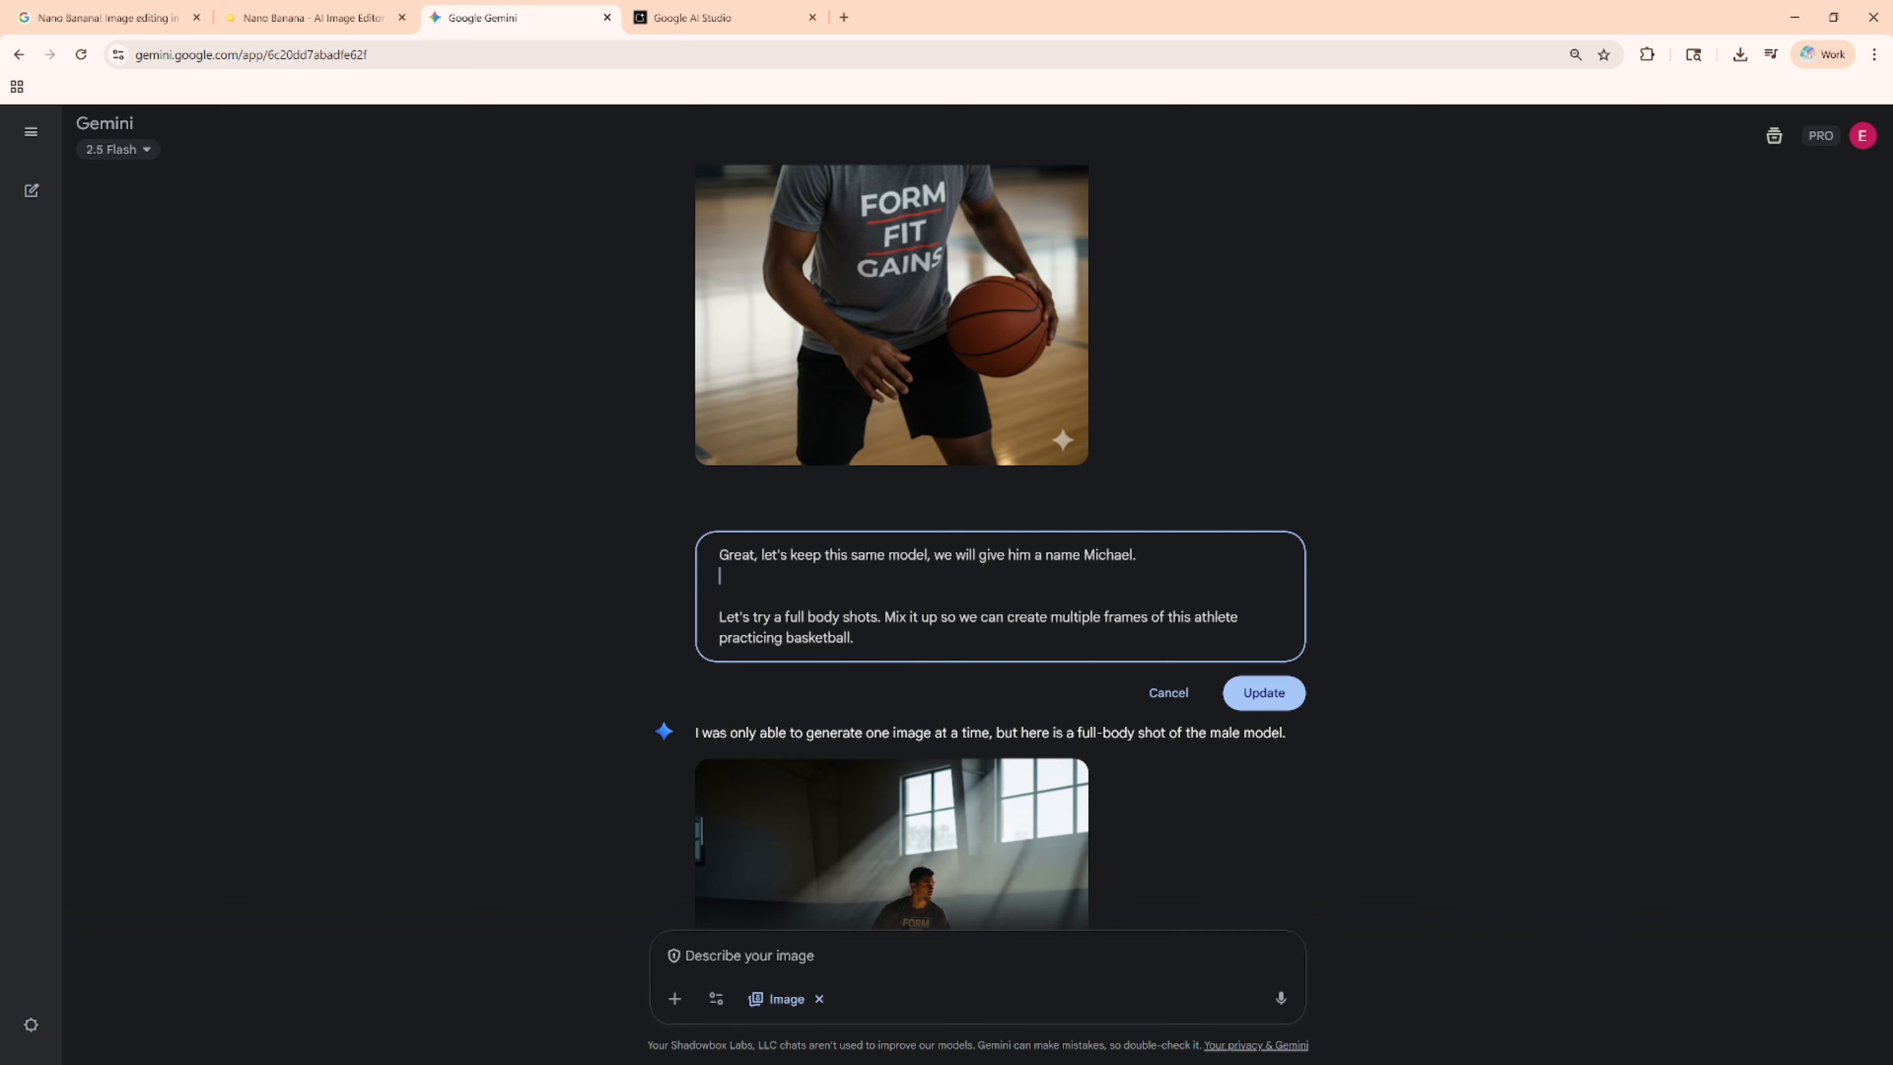
{"action": "key", "text": "ctrl+v"}
{"action": "key", "text": "Up"}
{"action": "key", "text": "Return"}
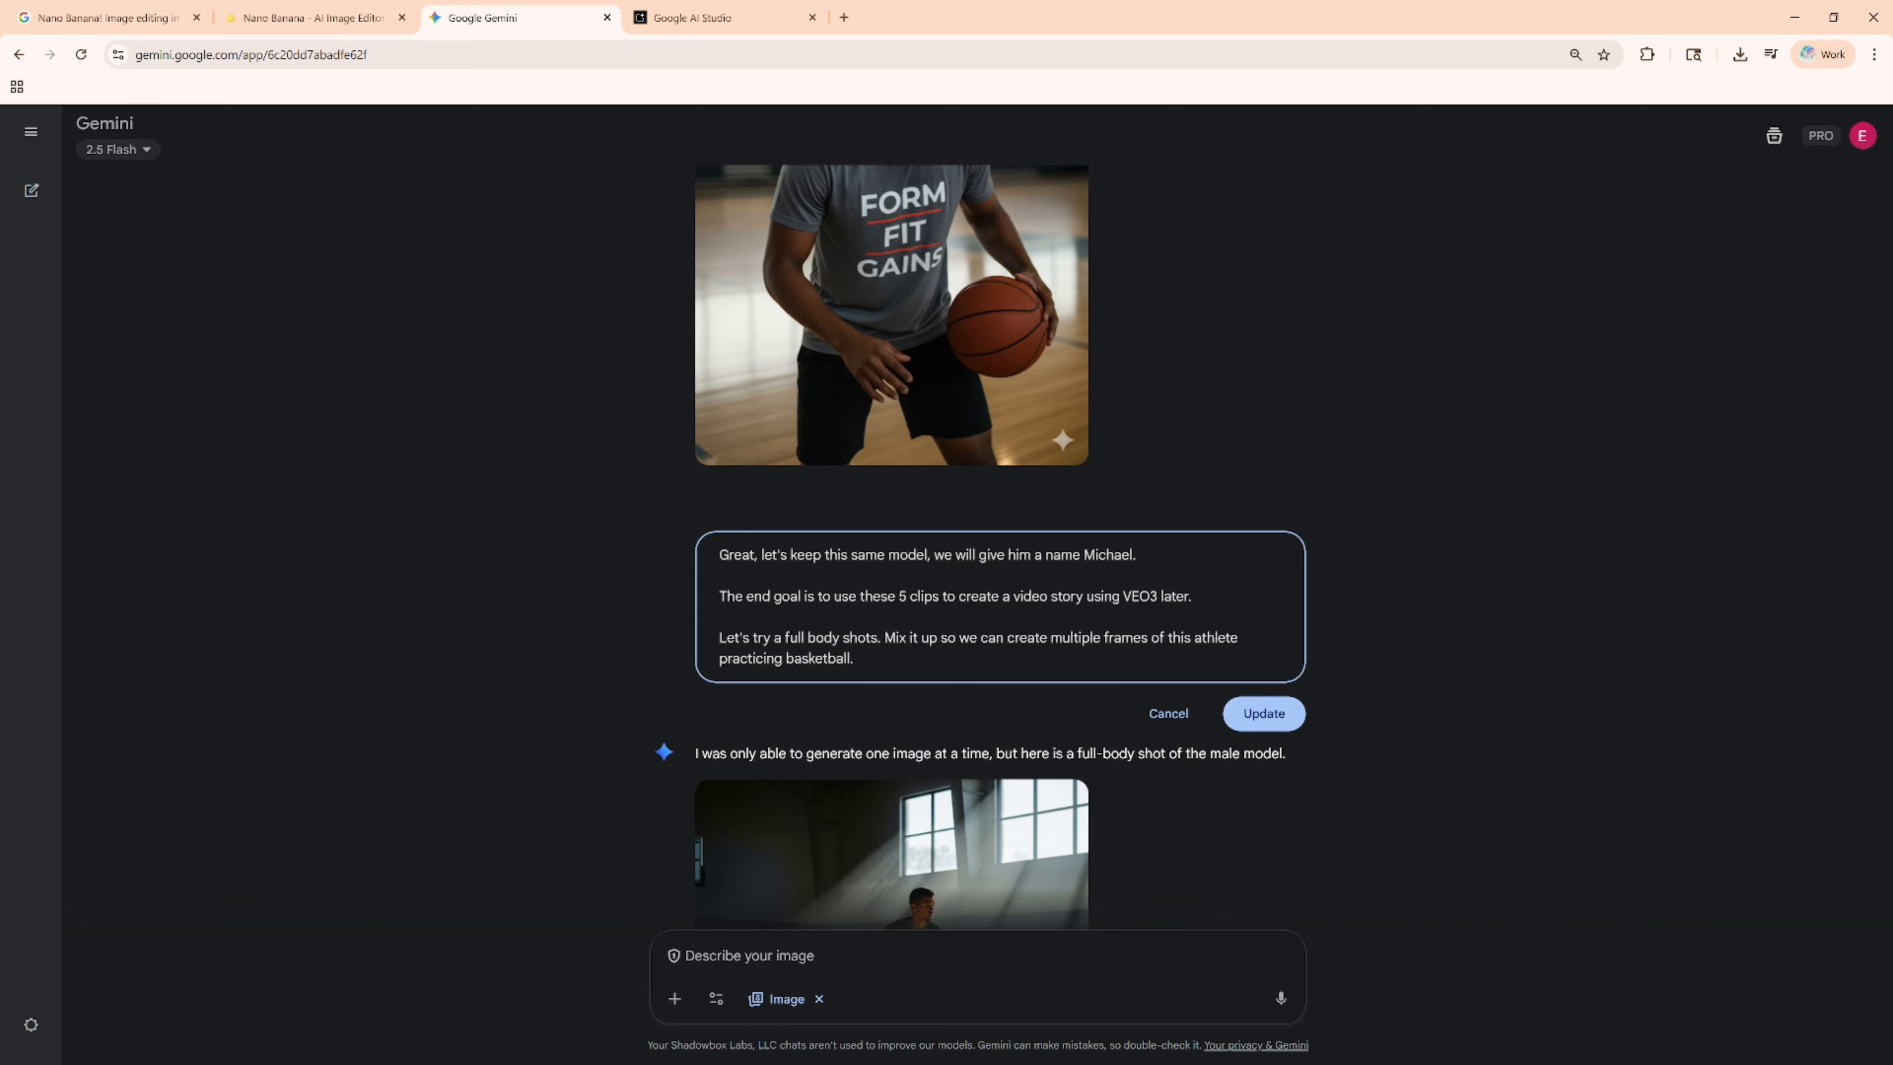
{"action": "key", "text": "Down"}
{"action": "key", "text": "Down"}
In the moved goal sentence, replace the word "end" with "overall" before "goal"
{"action": "double_click", "coordinate": [734, 597]}
{"action": "key", "text": "Right"}
{"action": "type", "text": "overall"}
{"action": "key", "text": "shift+Right"}
{"action": "key", "text": "shift+Right"}
{"action": "key", "text": "shift+Right"}
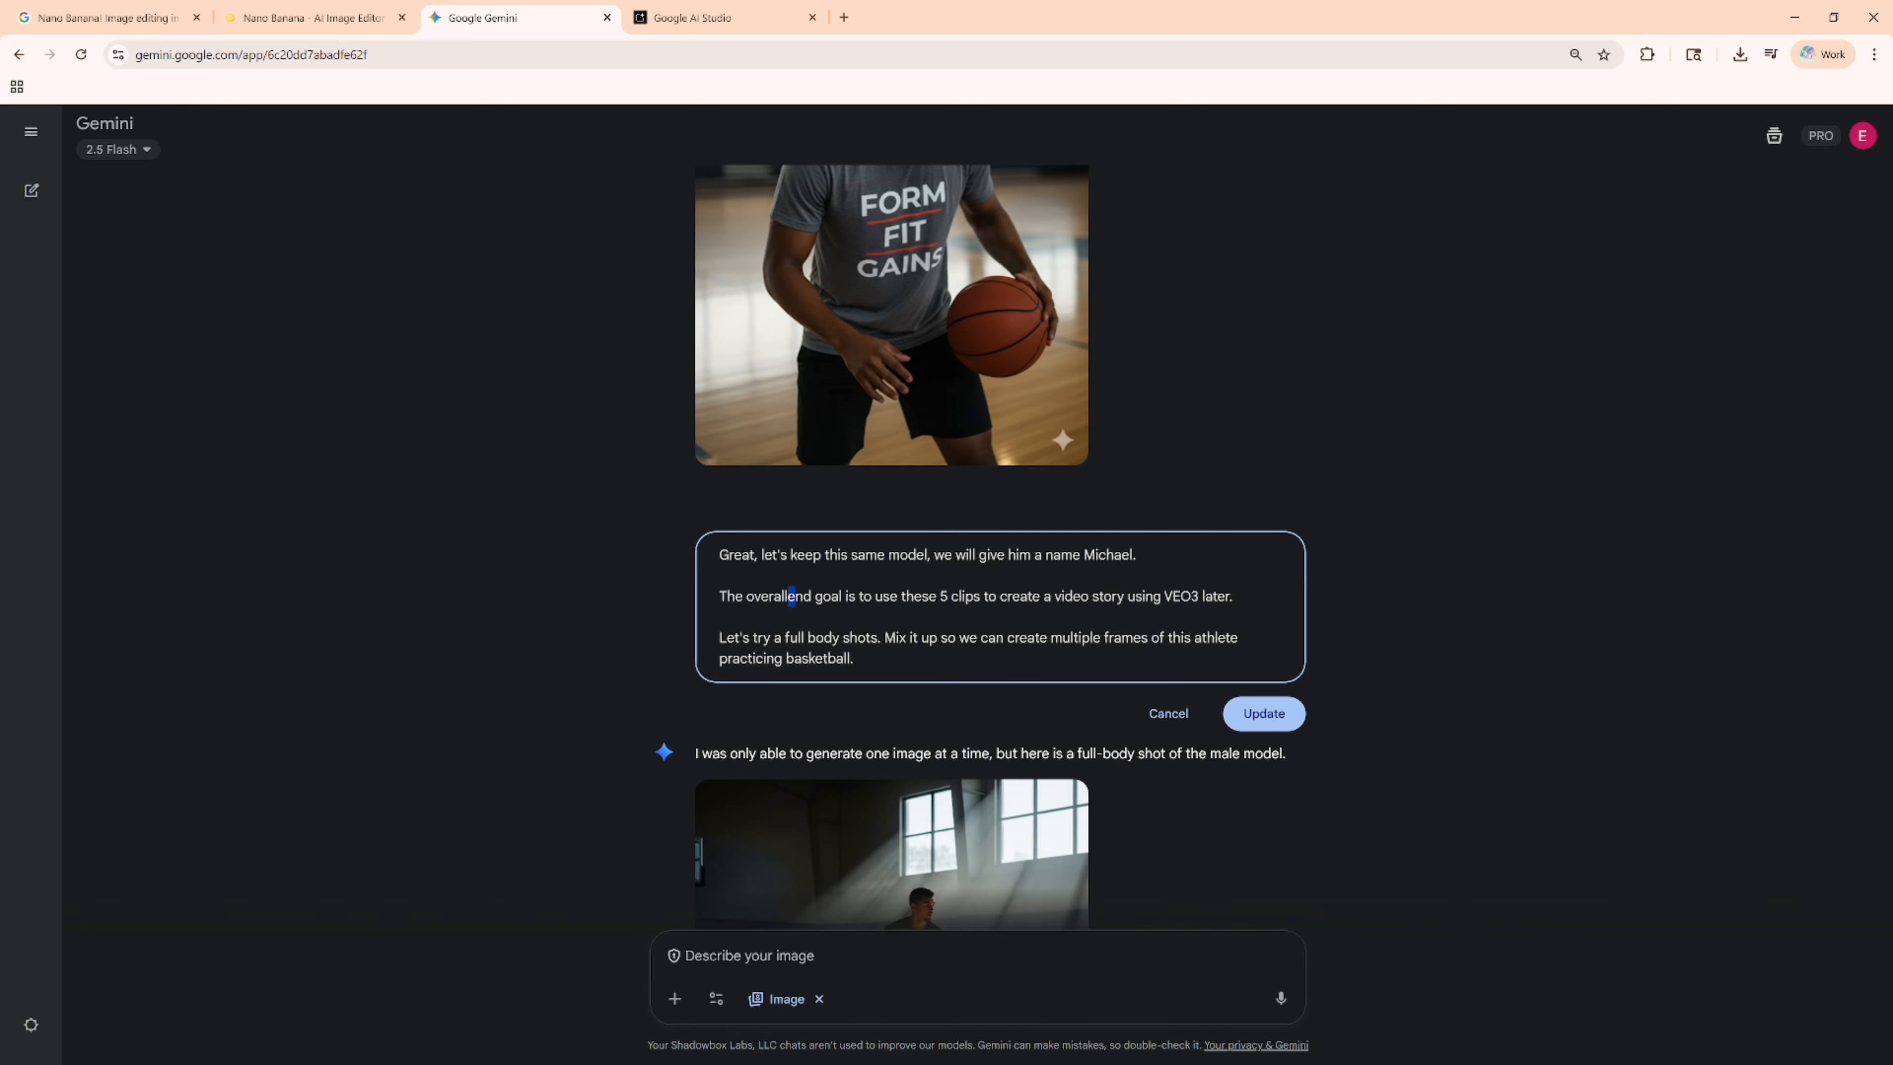
{"action": "key", "text": "BackSpace"}
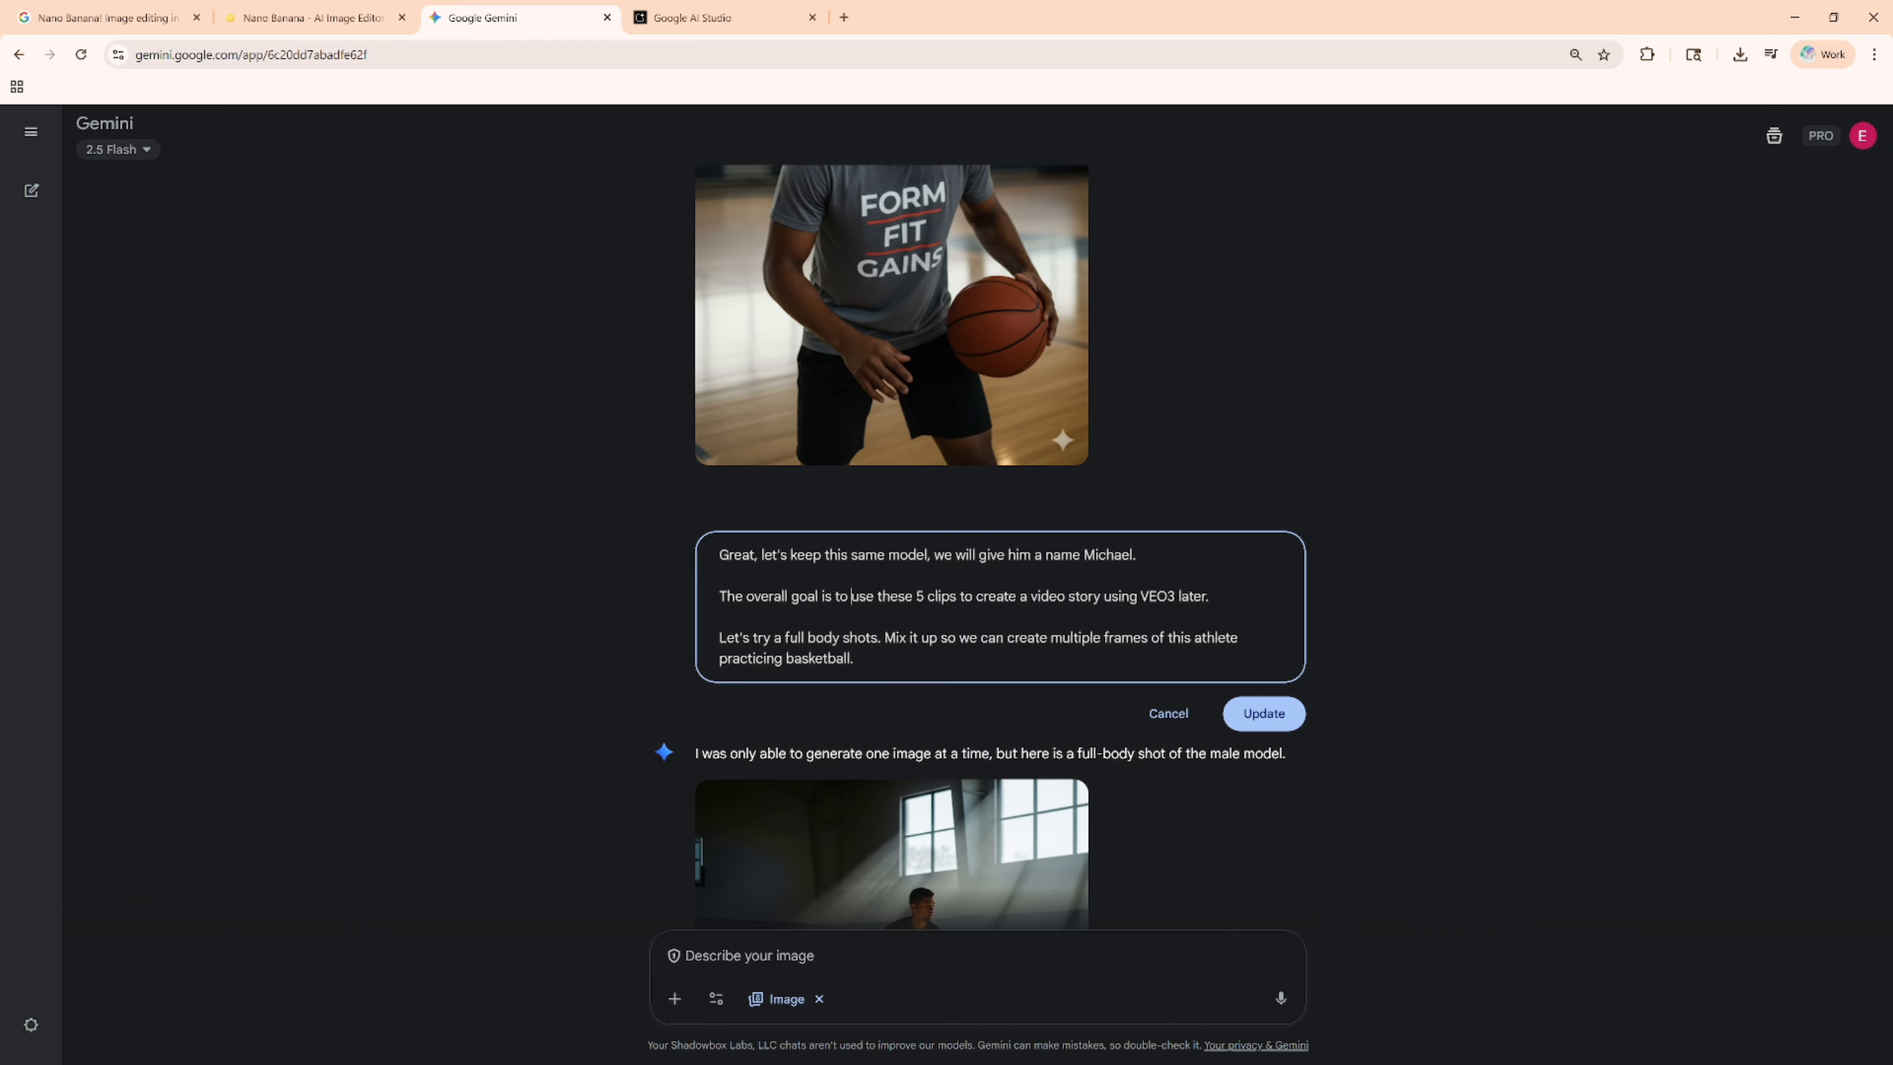
Change "these 5 clips" in the goal sentence to "create 5 clips of" the model's first name and "practicing basketball"
{"action": "key", "text": "shift+Right"}
{"action": "key", "text": "shift+Right"}
{"action": "key", "text": "shift+Right"}
{"action": "key", "text": "shift+Right"}
{"action": "key", "text": "shift+Right"}
{"action": "type", "text": "create 5 clips "}
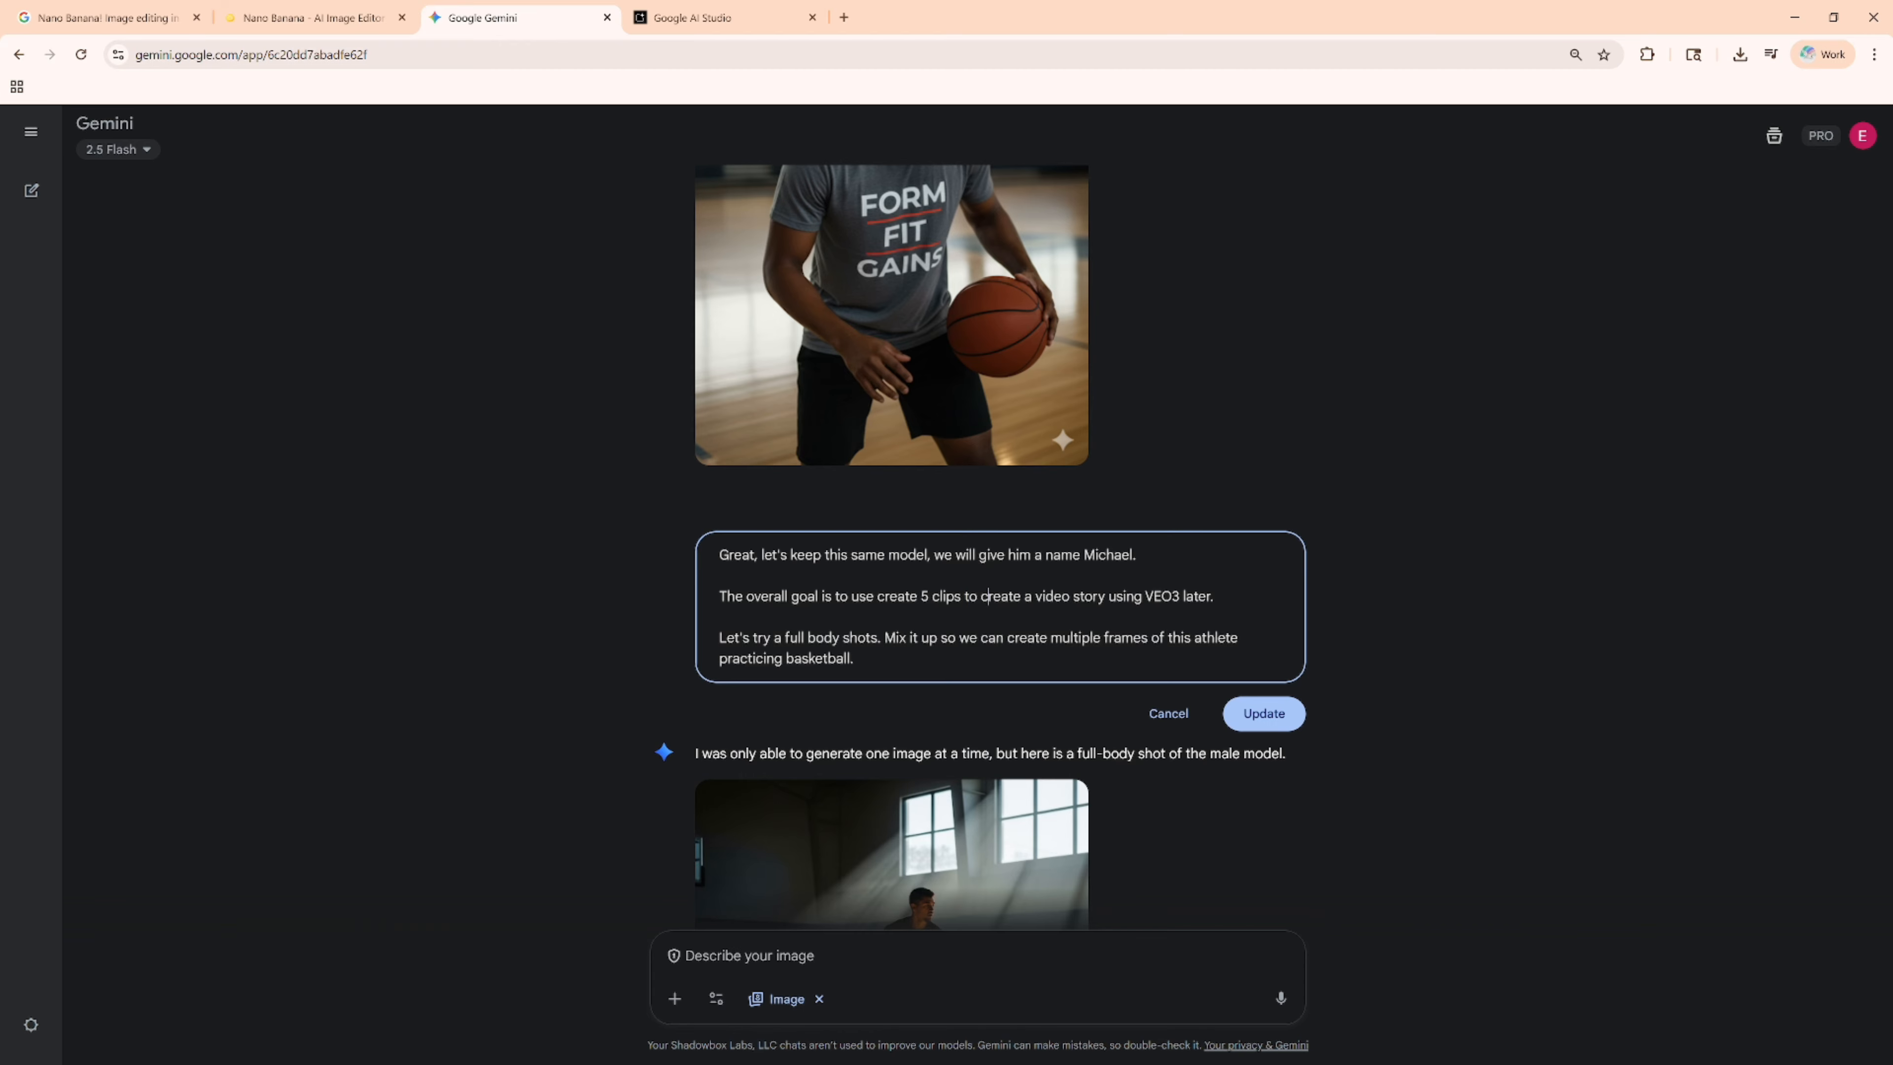
{"action": "type", "text": "of Michael prac"}
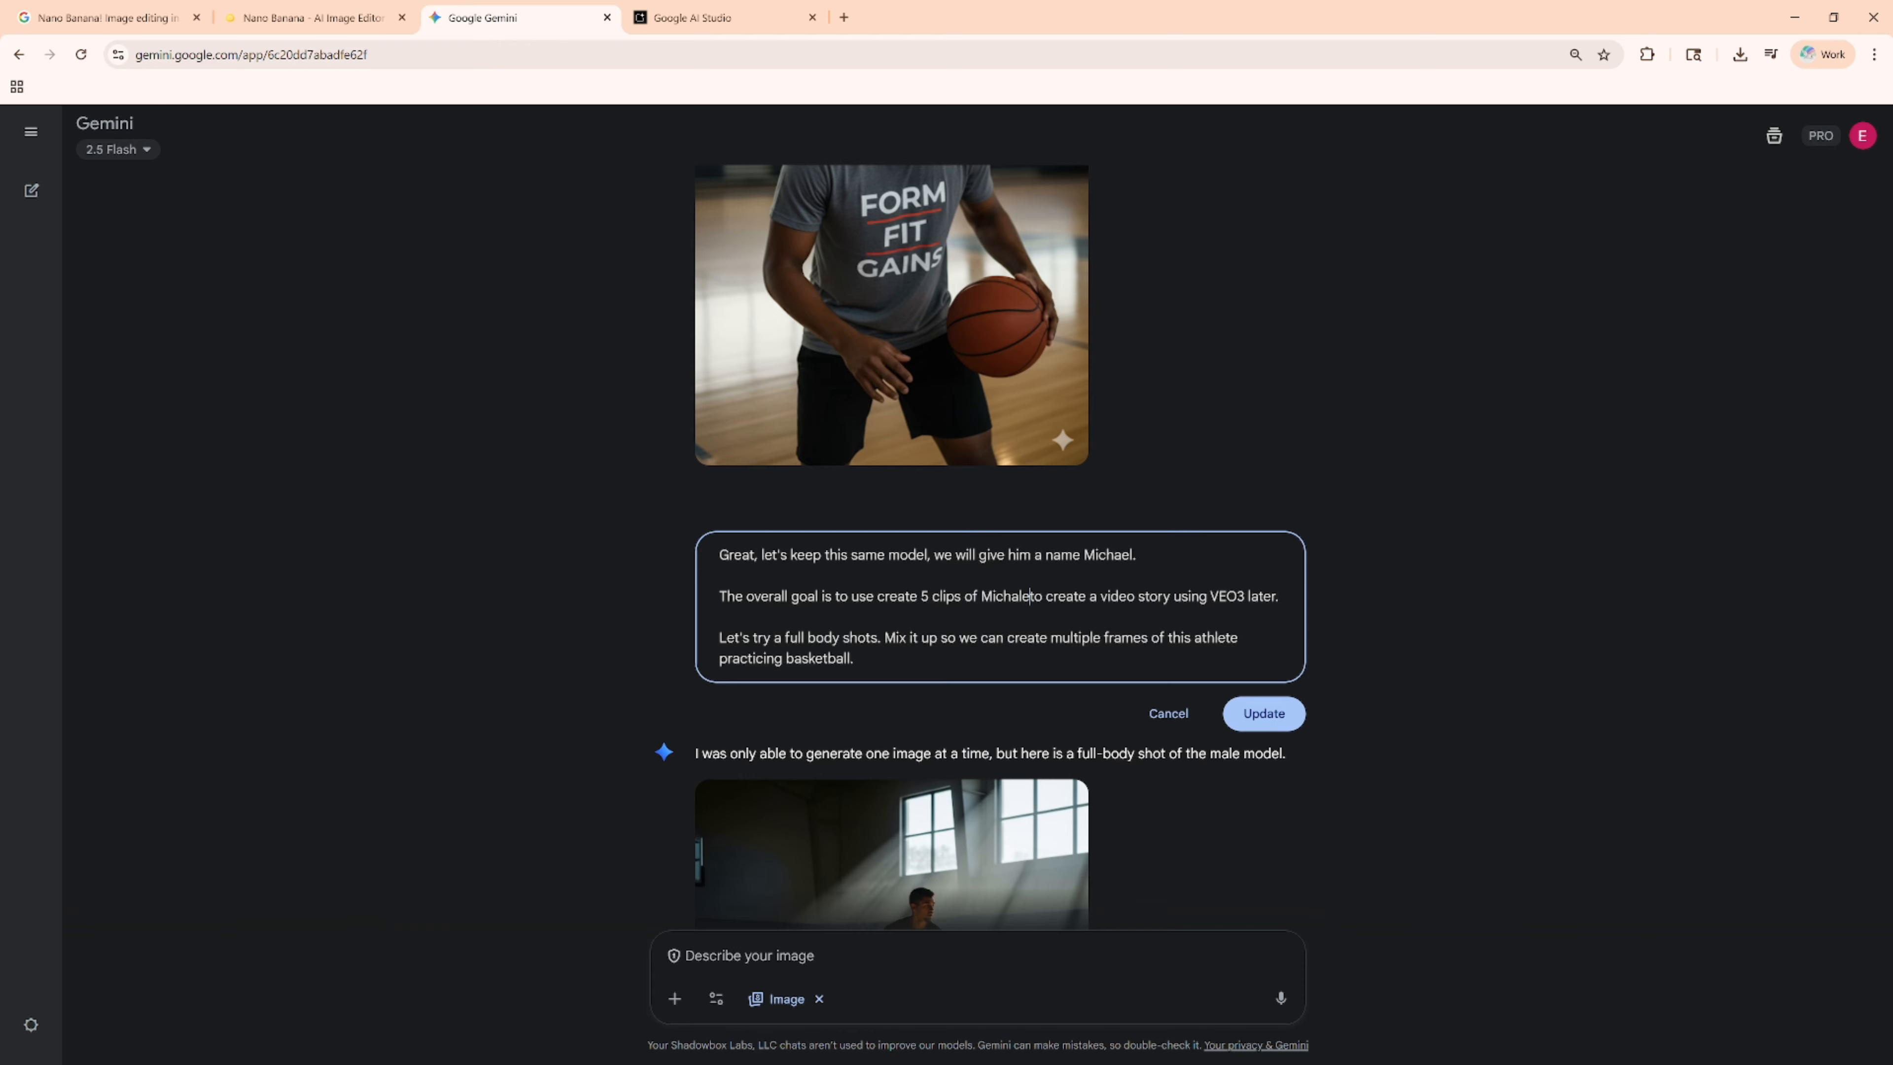
{"action": "type", "text": "ticing basketball"}
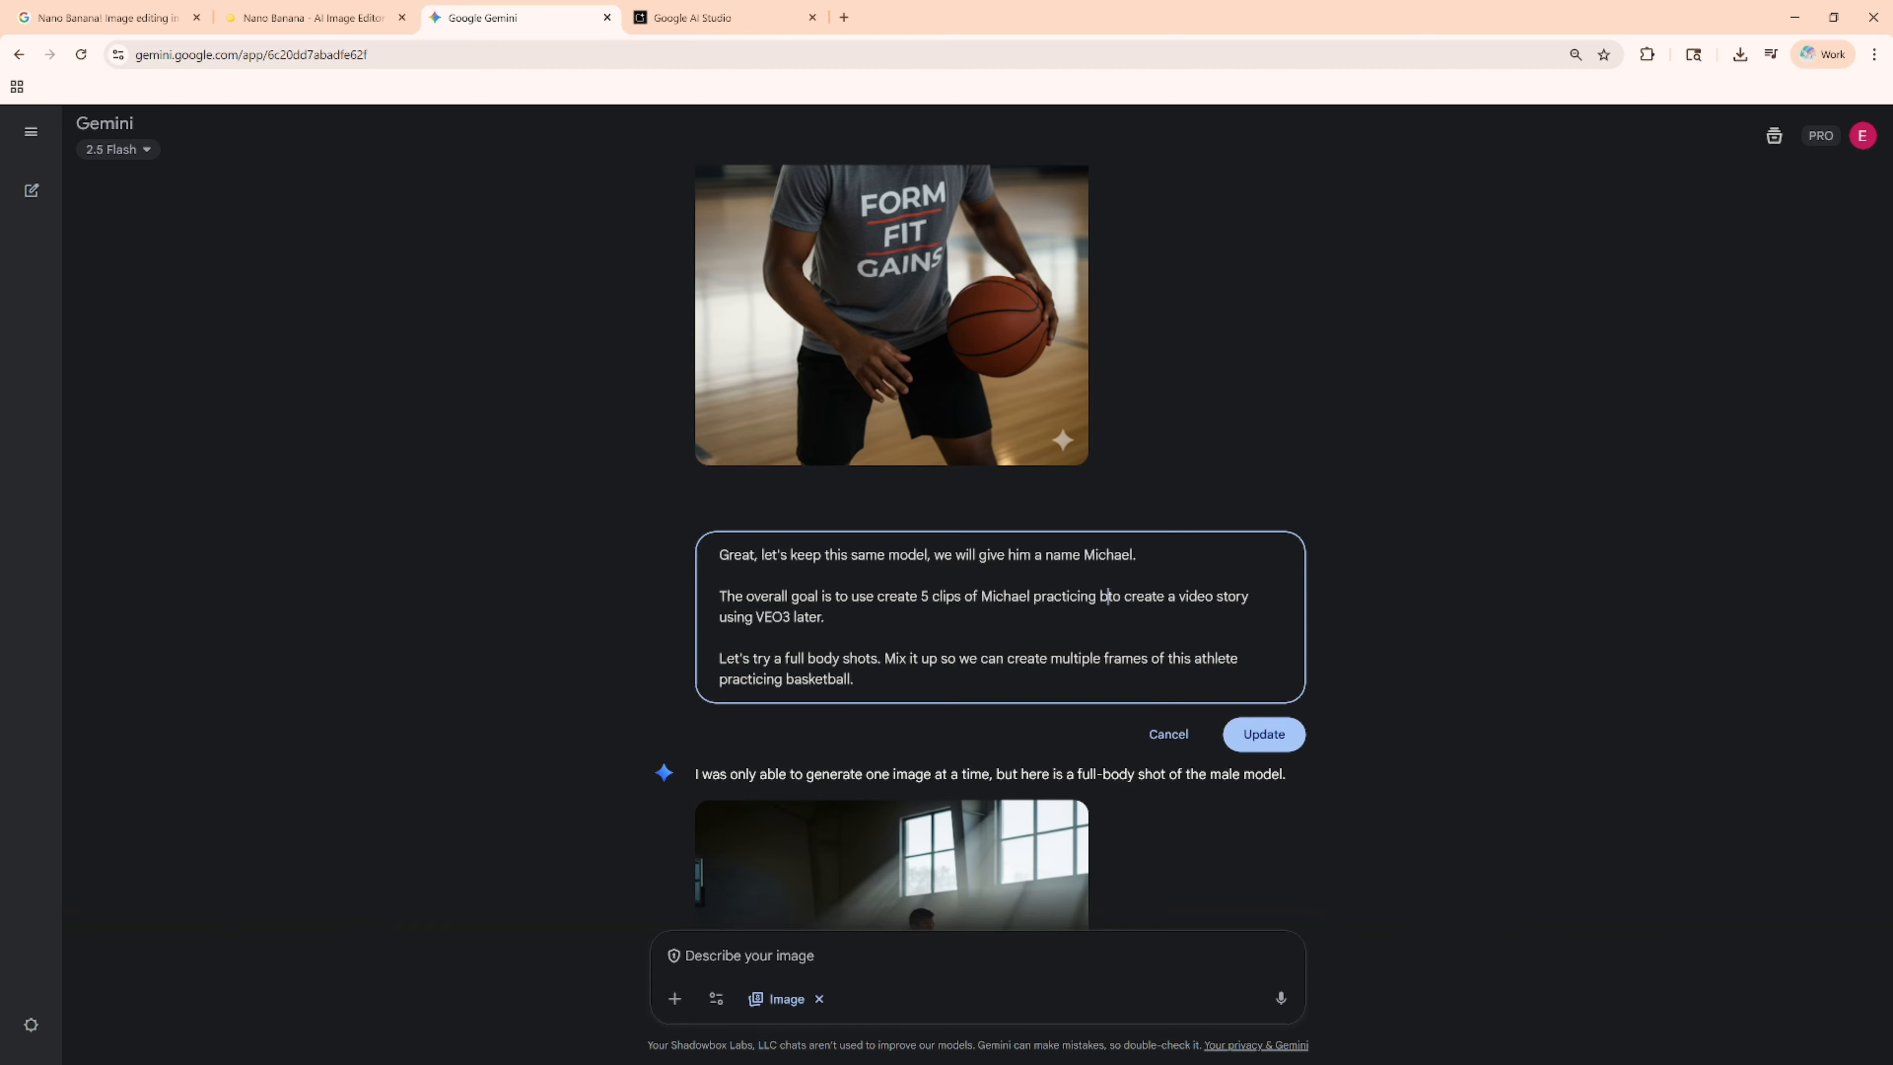
Reword the rest of the goal sentence from "to create a video story" to ", and we will create a video story"
{"action": "type", "text": ", and "}
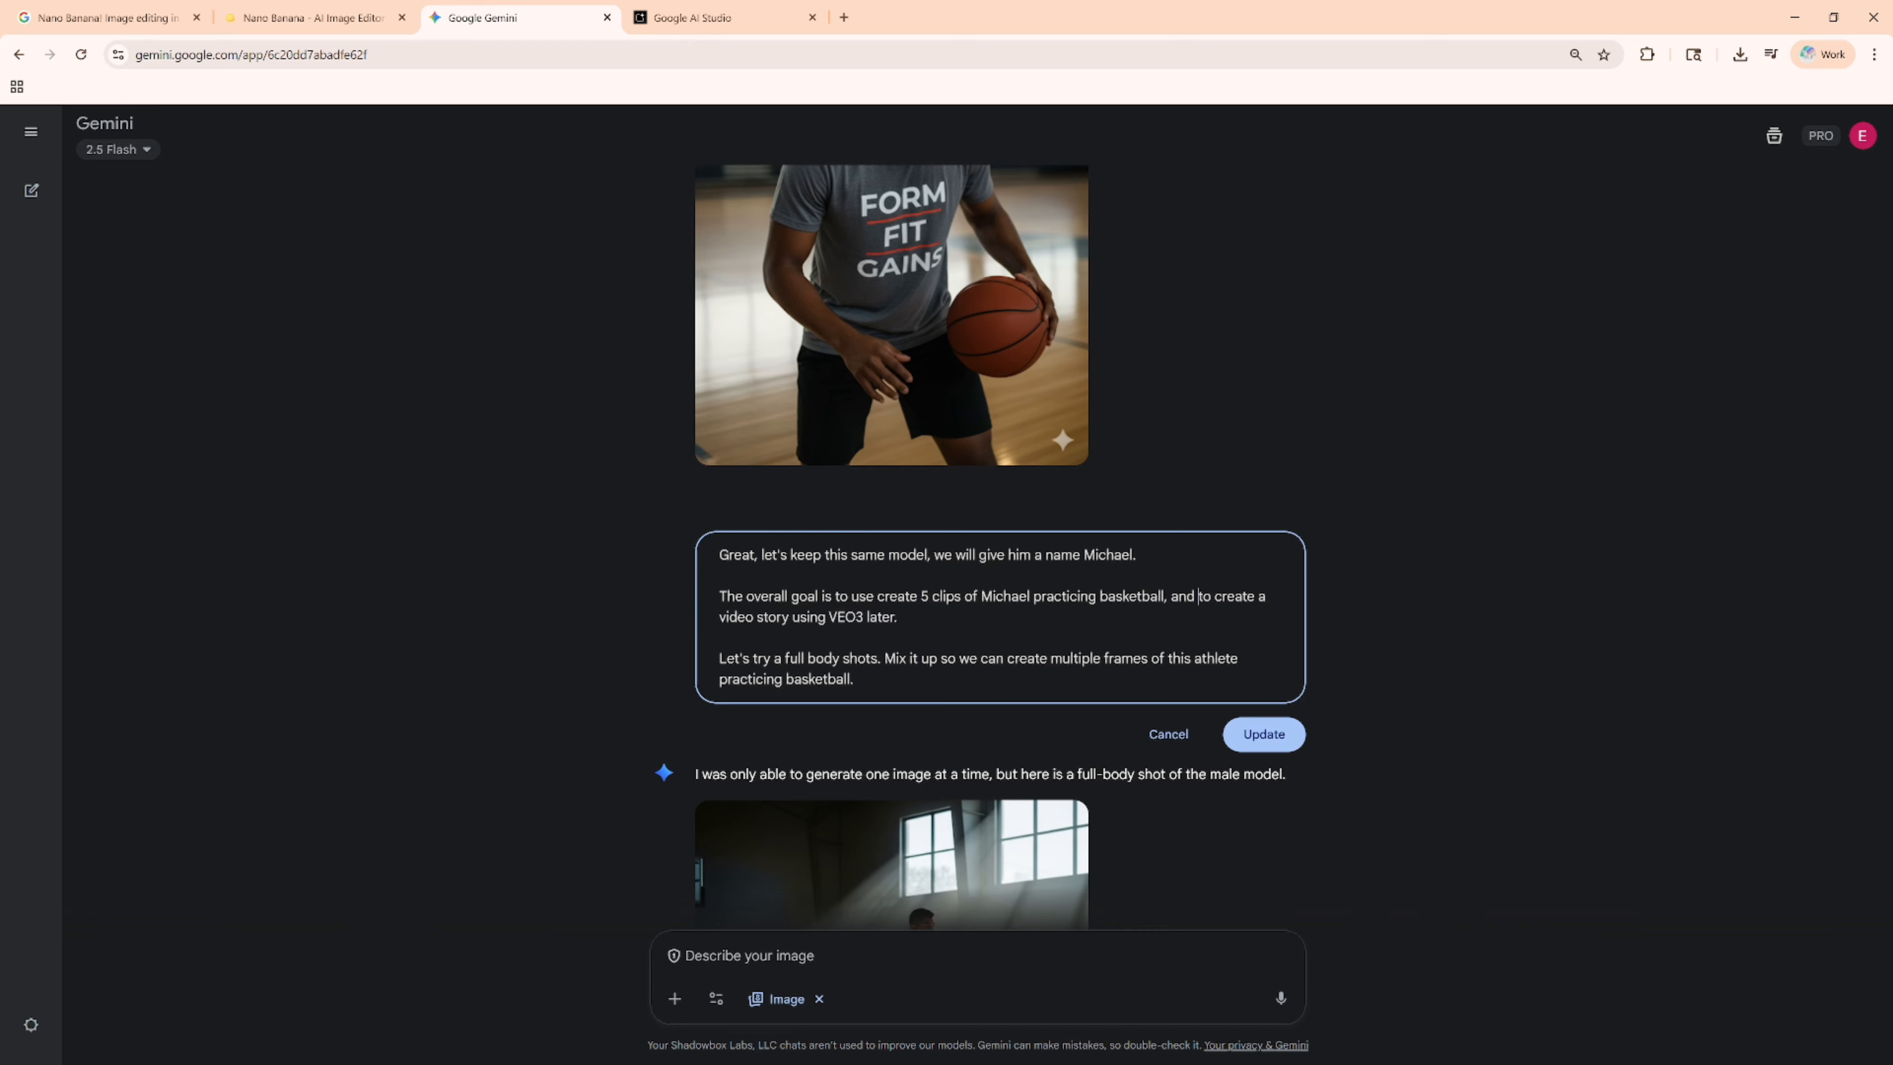
{"action": "type", "text": "we will"}
{"action": "key", "text": "ctrl+shift+Right"}
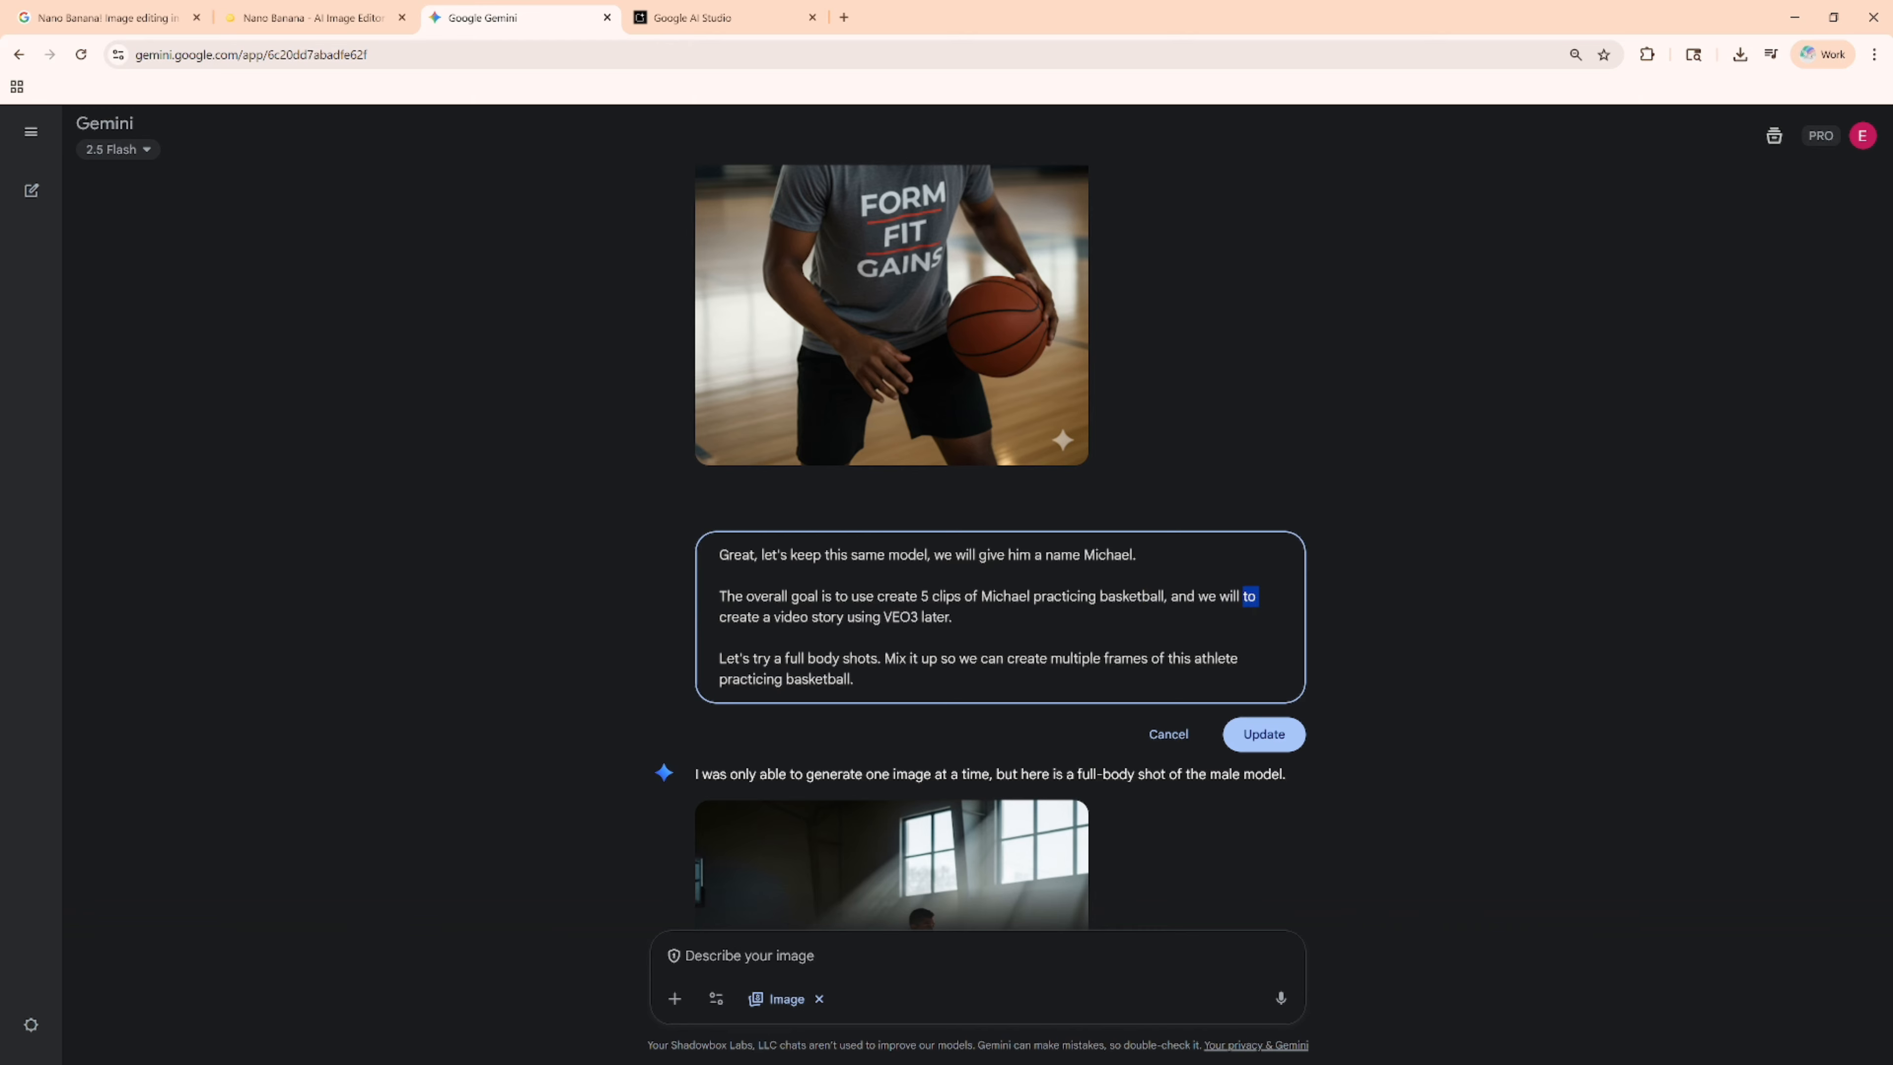
{"action": "key", "text": "Delete"}
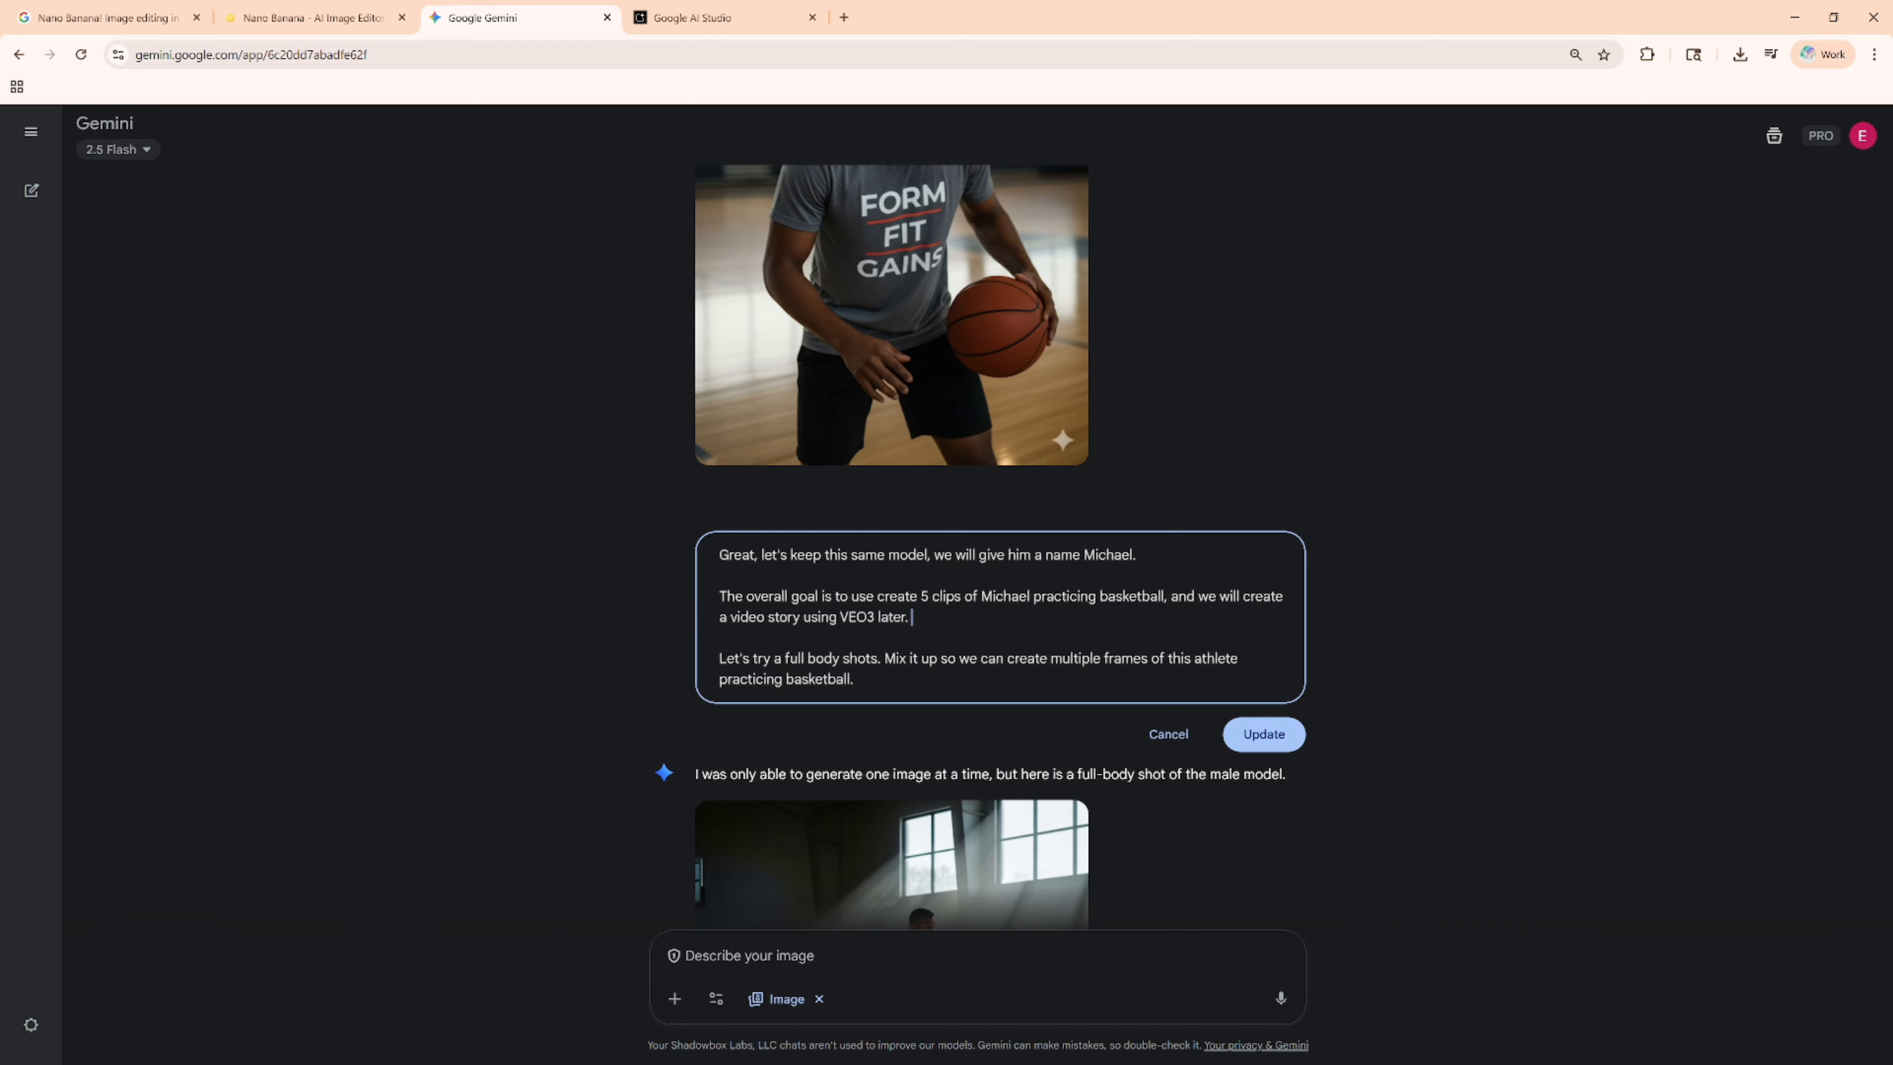
Add "I understand you can only work on one image at a time. Let's create our 2nd image now." after the goal sentence
{"action": "type", "text": "I understand you can only work on one image"}
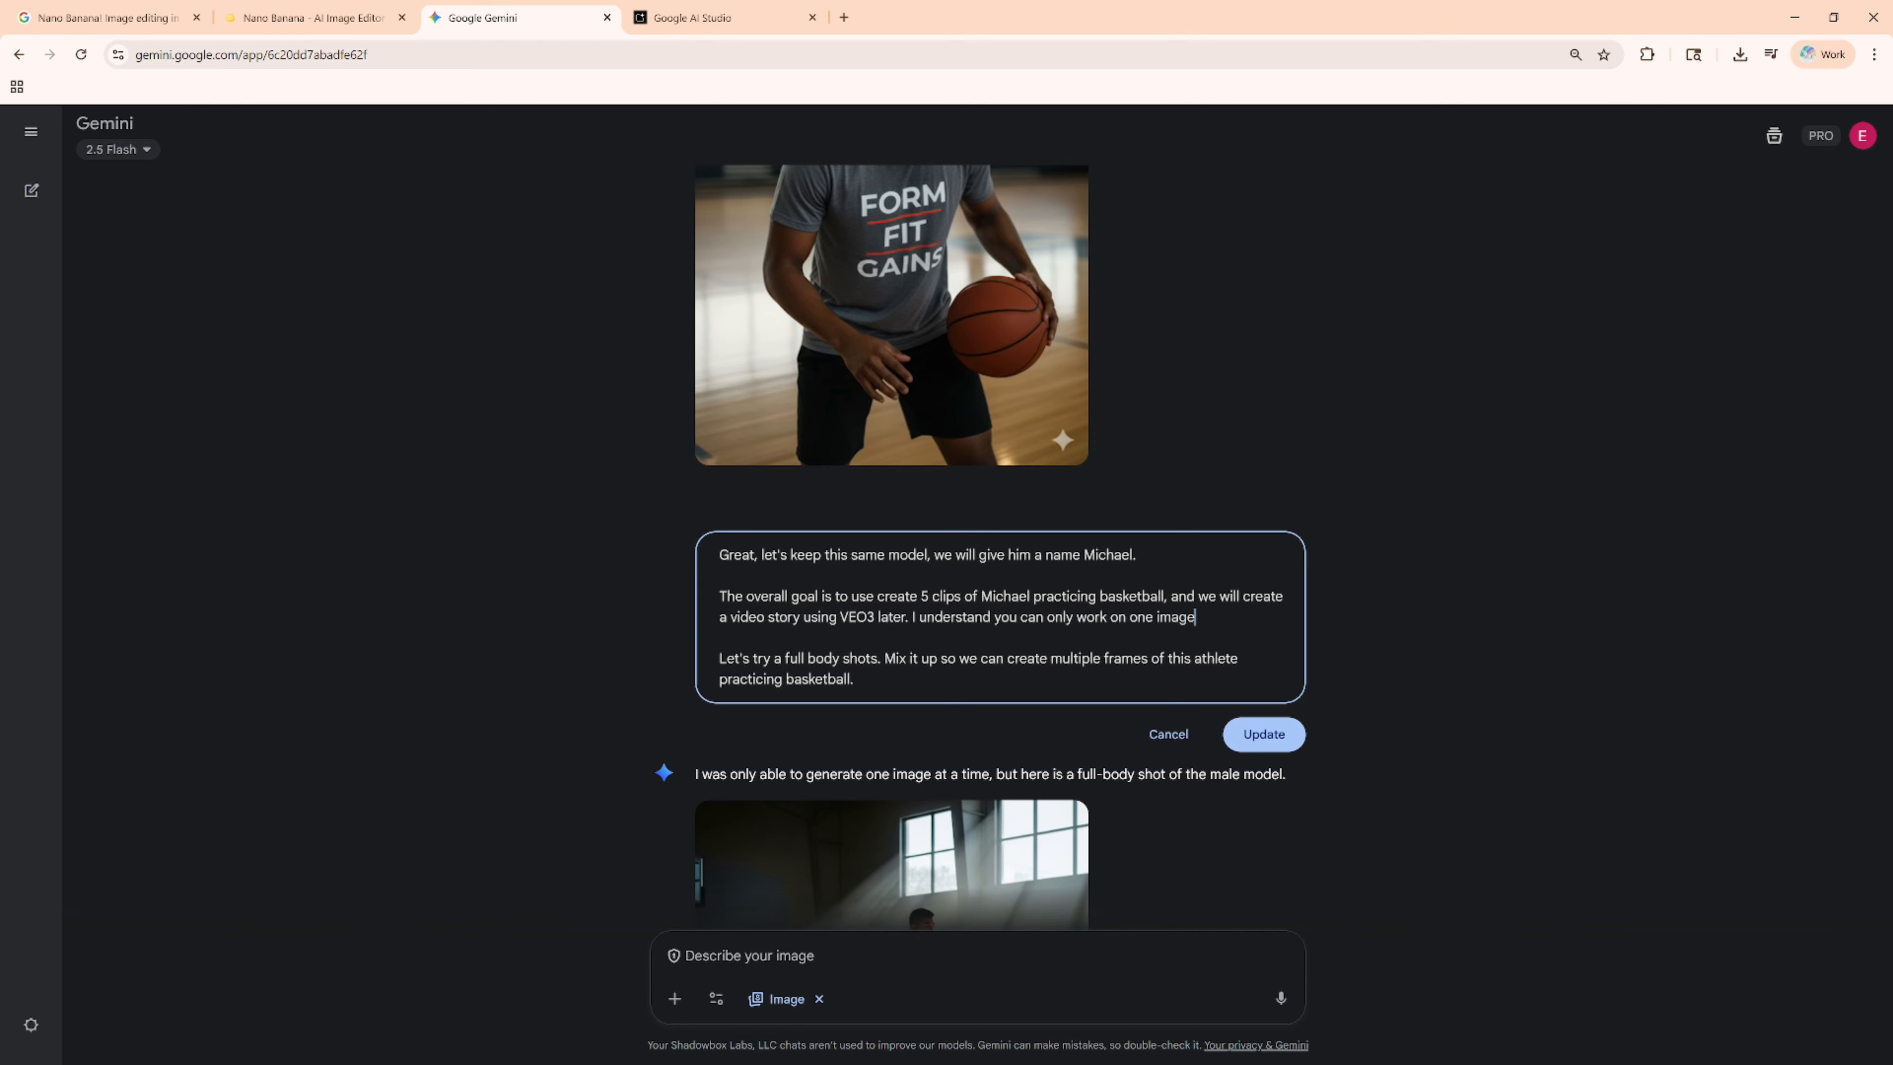
{"action": "type", "text": " at a time. Let's"}
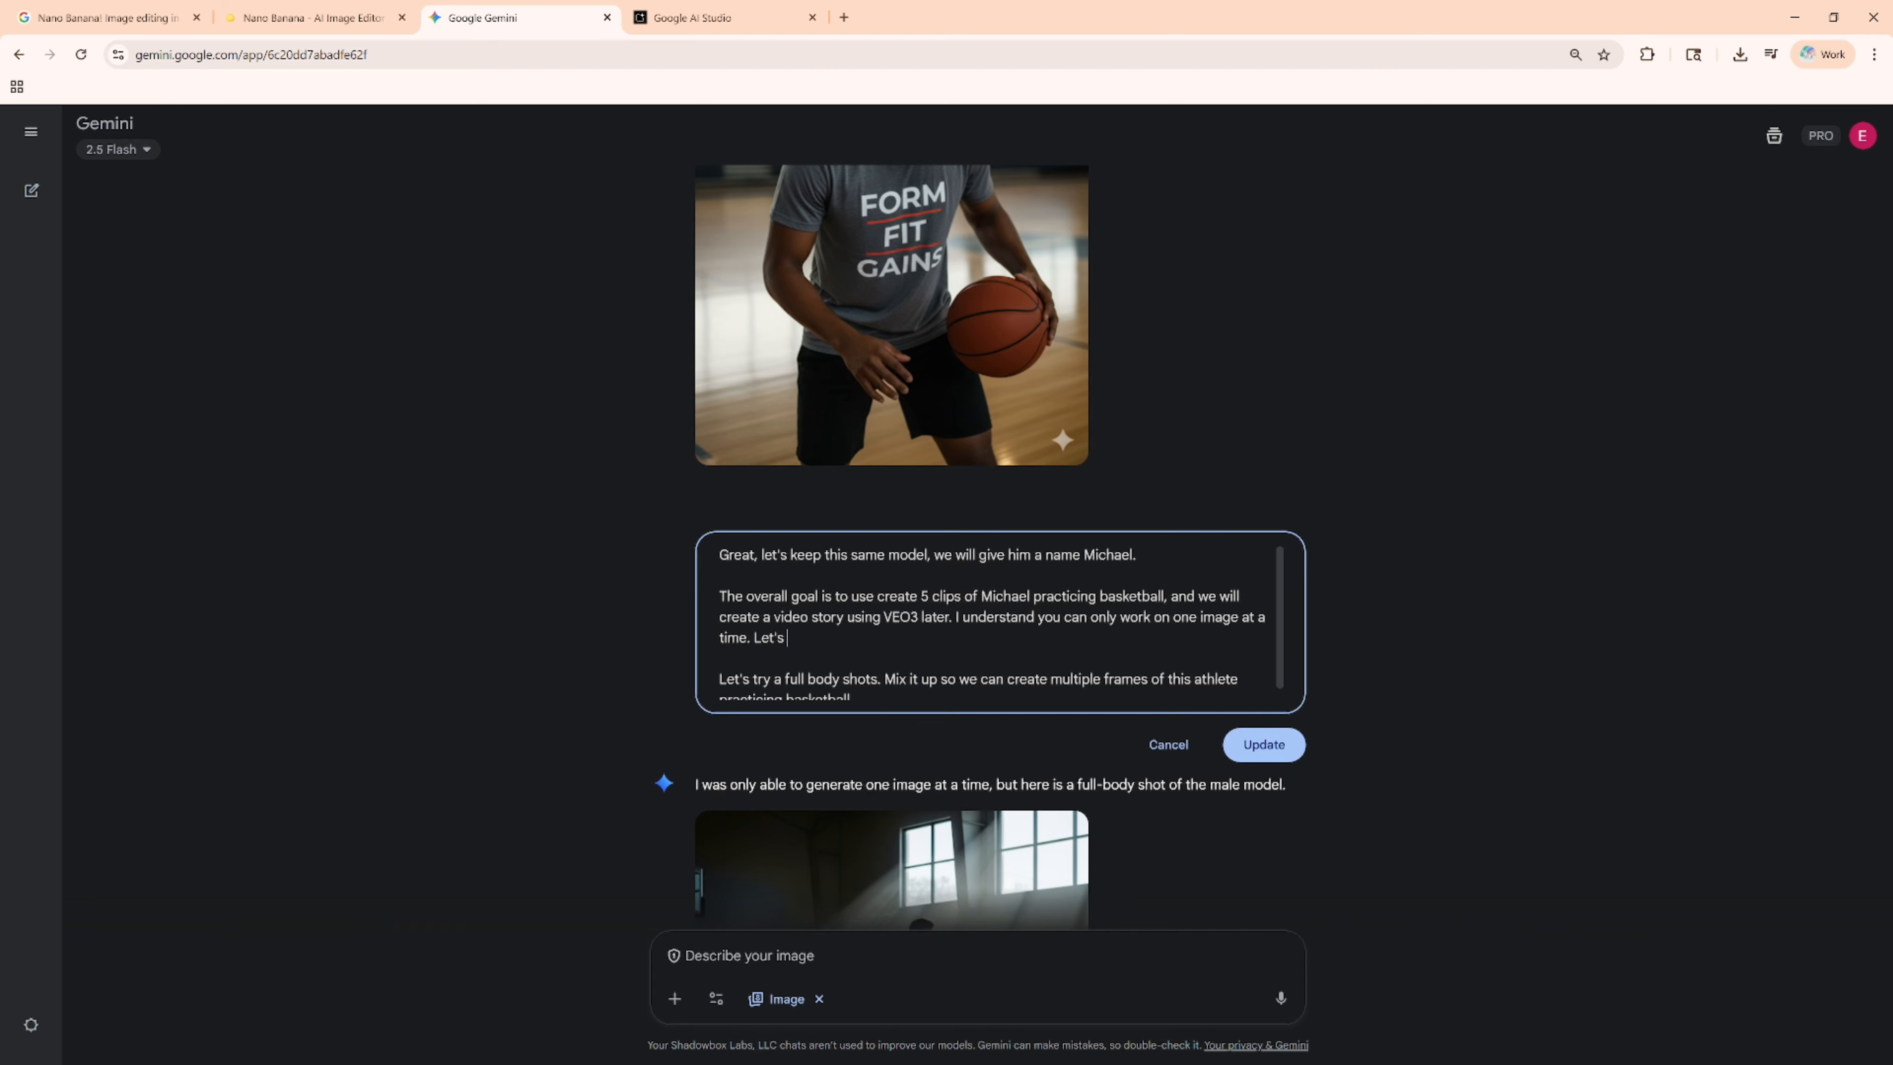
{"action": "type", "text": " create our 2nd image now."}
Delete the "Mix it up" sentence from the last paragraph and change "full body shots" to "full body shot."
{"action": "left_click", "coordinate": [857, 697]}
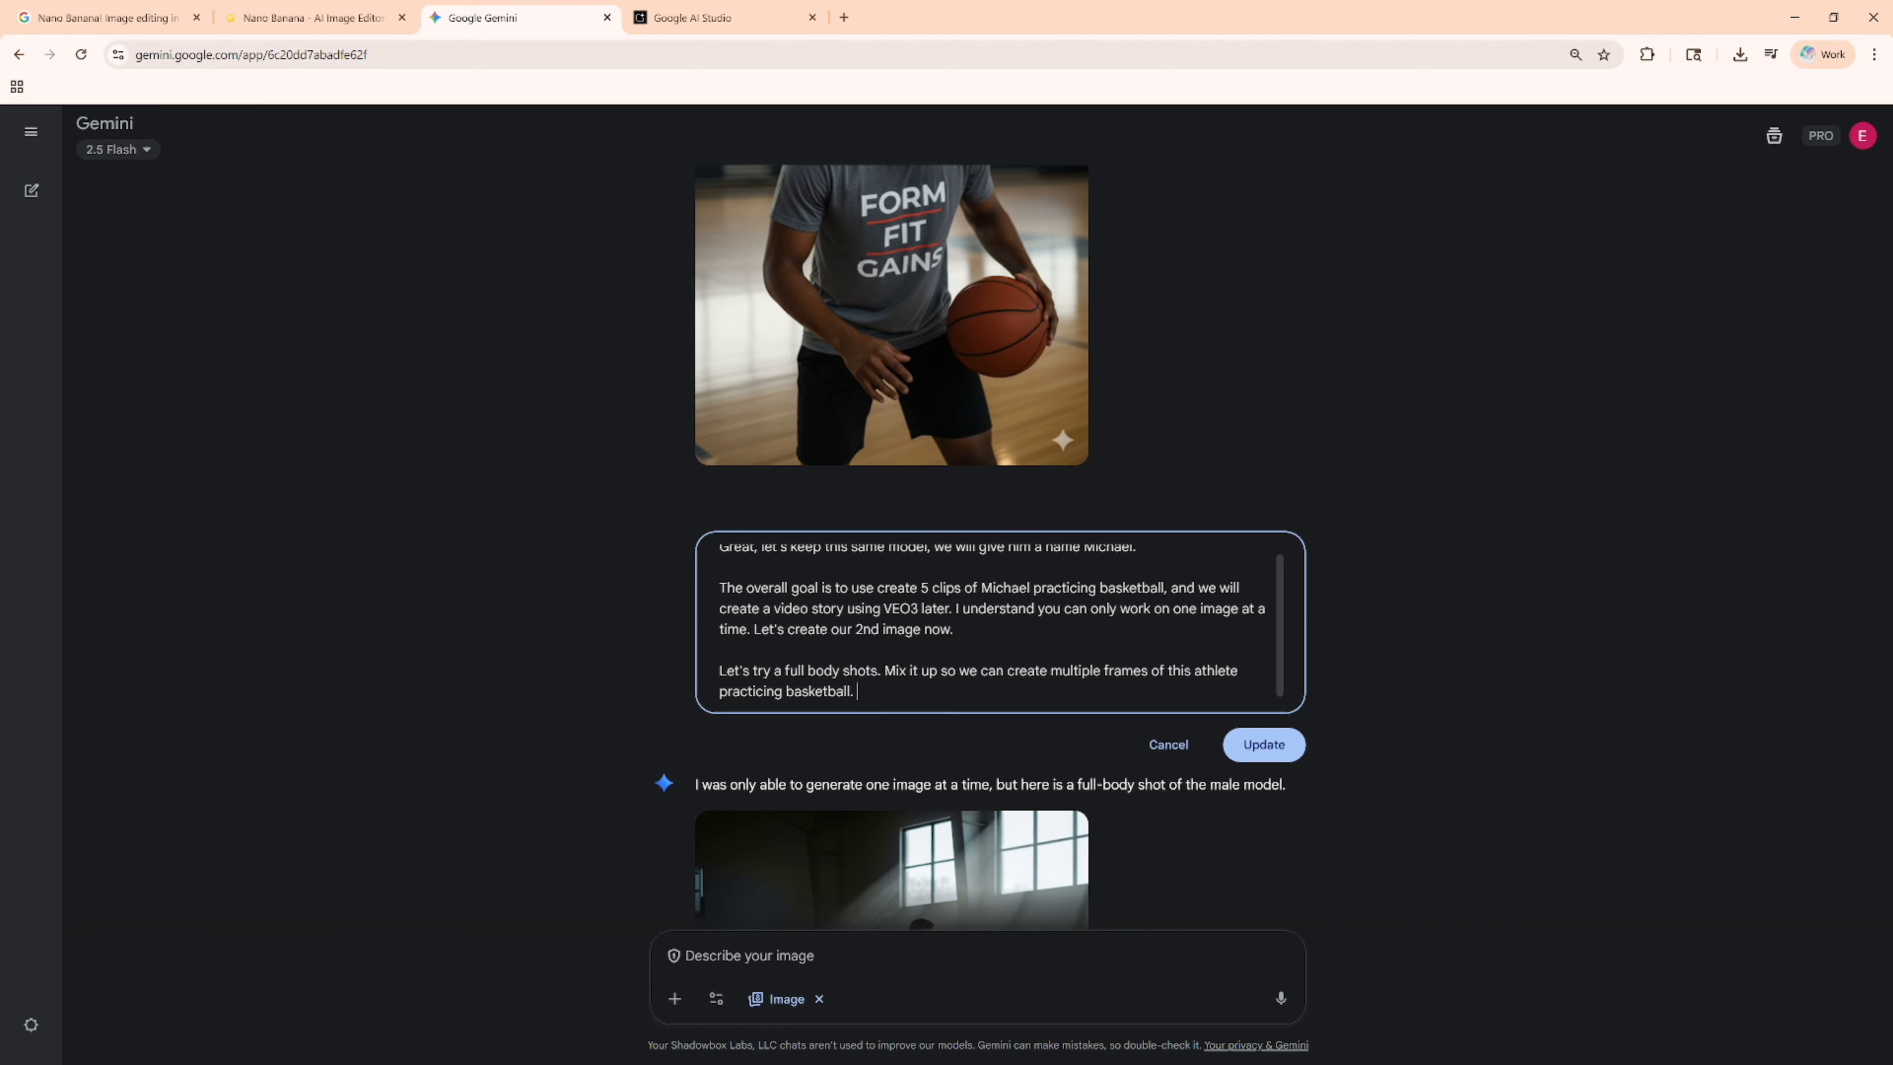
{"action": "mouse_move", "coordinate": [881, 669]}
{"action": "left_mouse_down"}
{"action": "mouse_move", "coordinate": [1105, 669]}
{"action": "mouse_move", "coordinate": [858, 691]}
{"action": "left_mouse_up"}
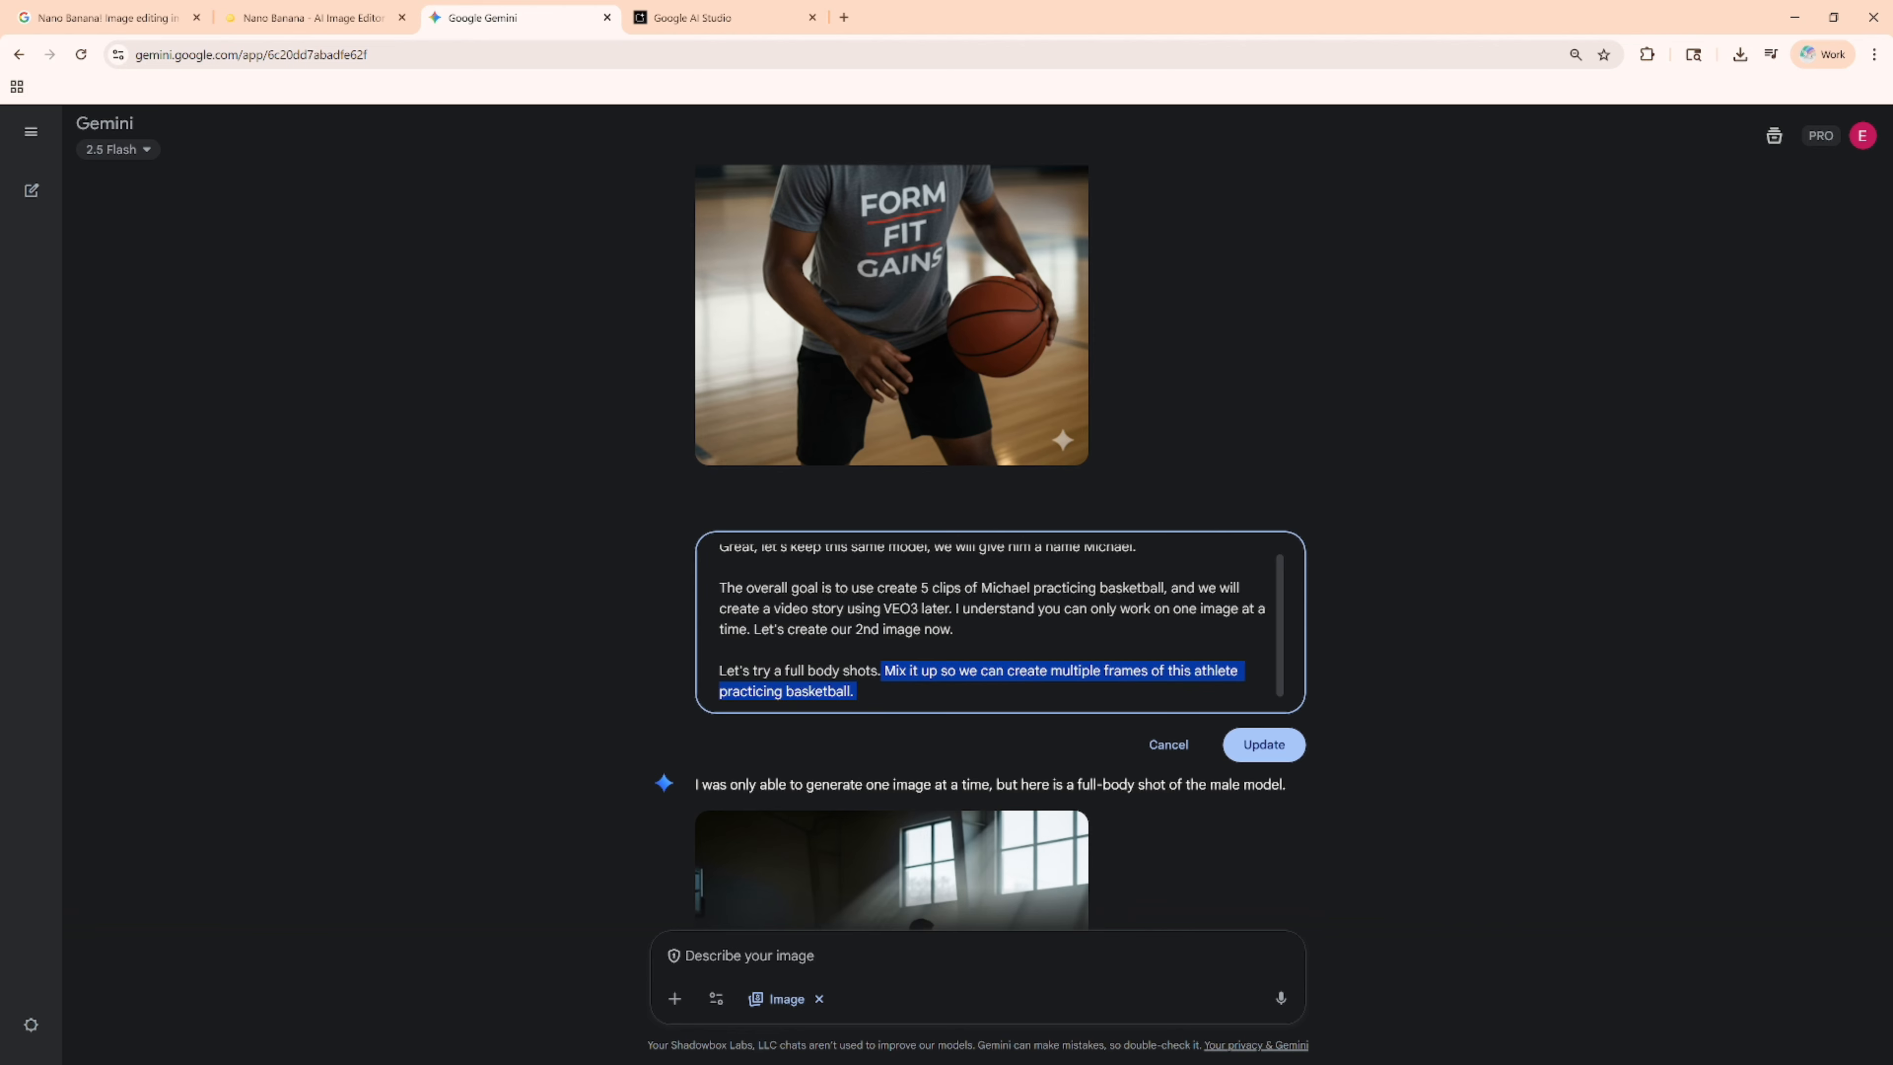
{"action": "key", "text": "BackSpace"}
{"action": "key", "text": "BackSpace"}
{"action": "key", "text": "BackSpace"}
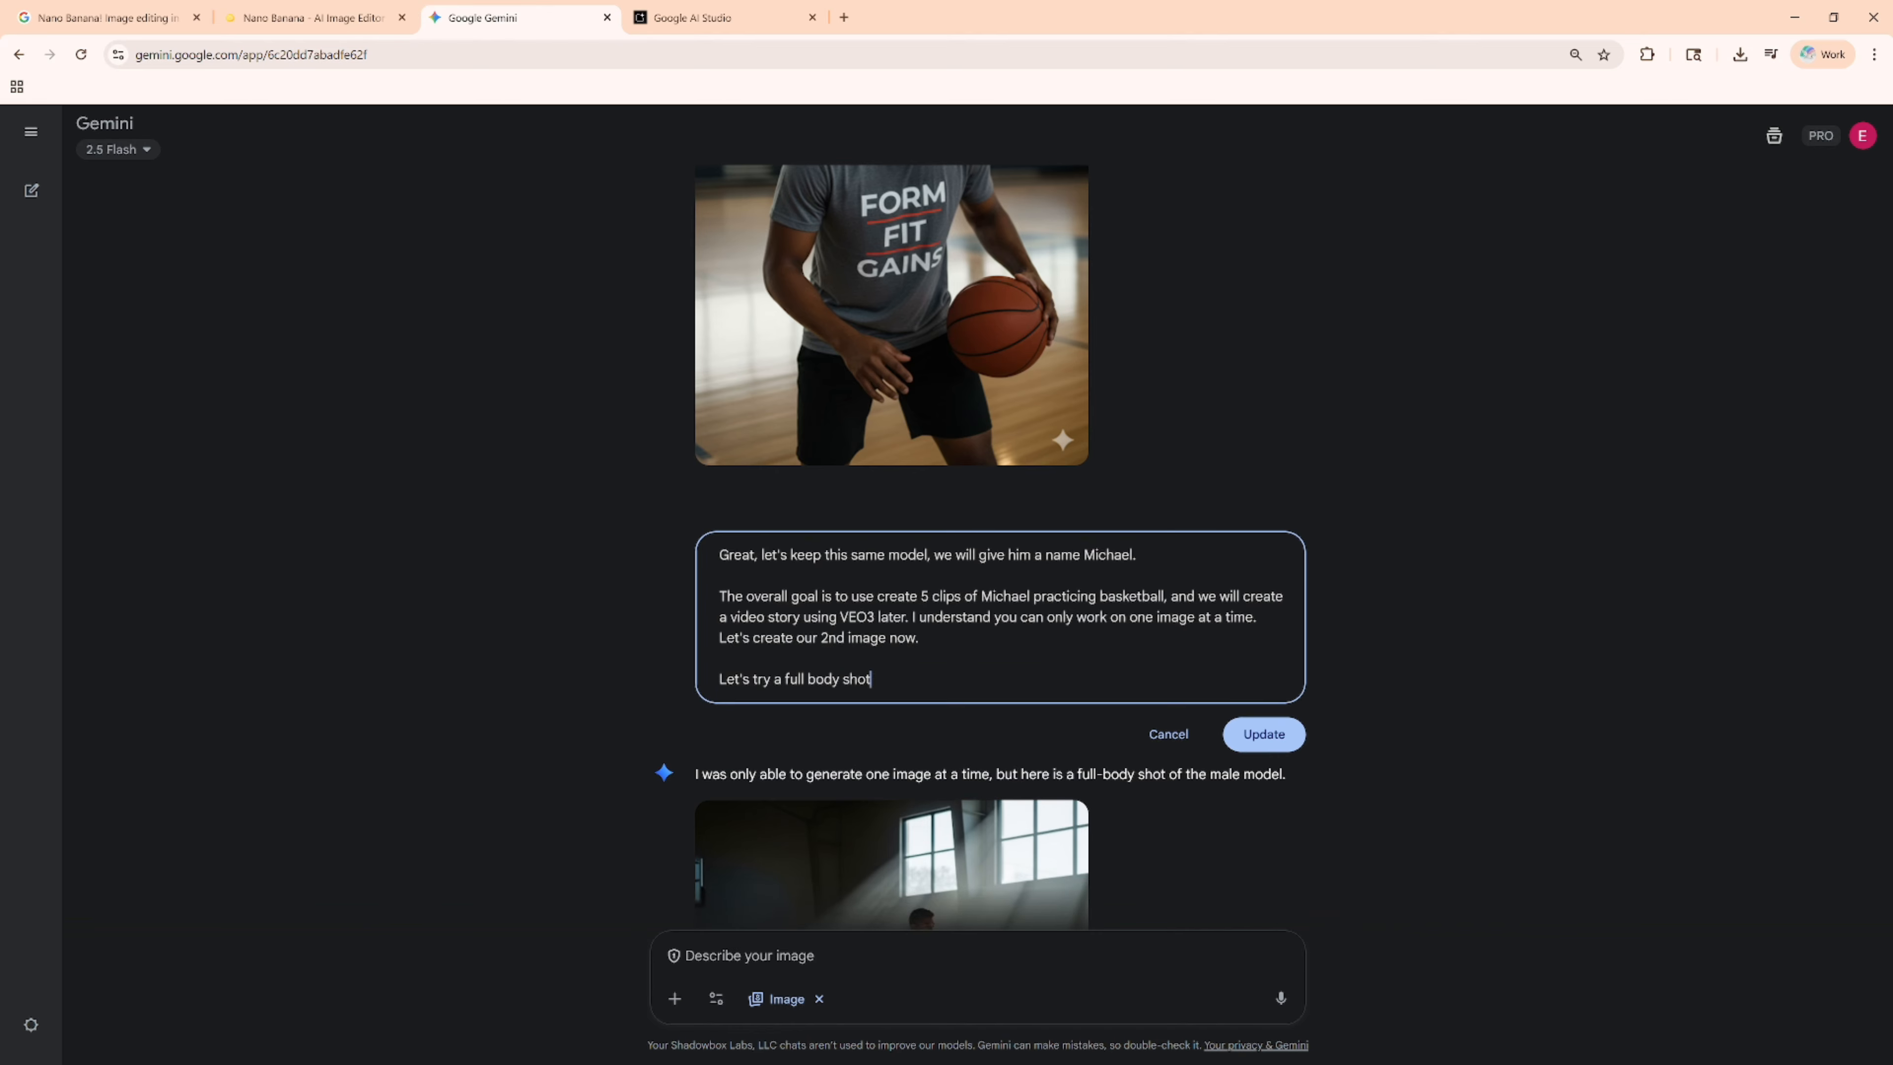
{"action": "type", "text": ". "}
Reword the start of the last paragraph to "For image2, let's try a full body shot." and resubmit the edited prompt
{"action": "type", "text": "For image"}
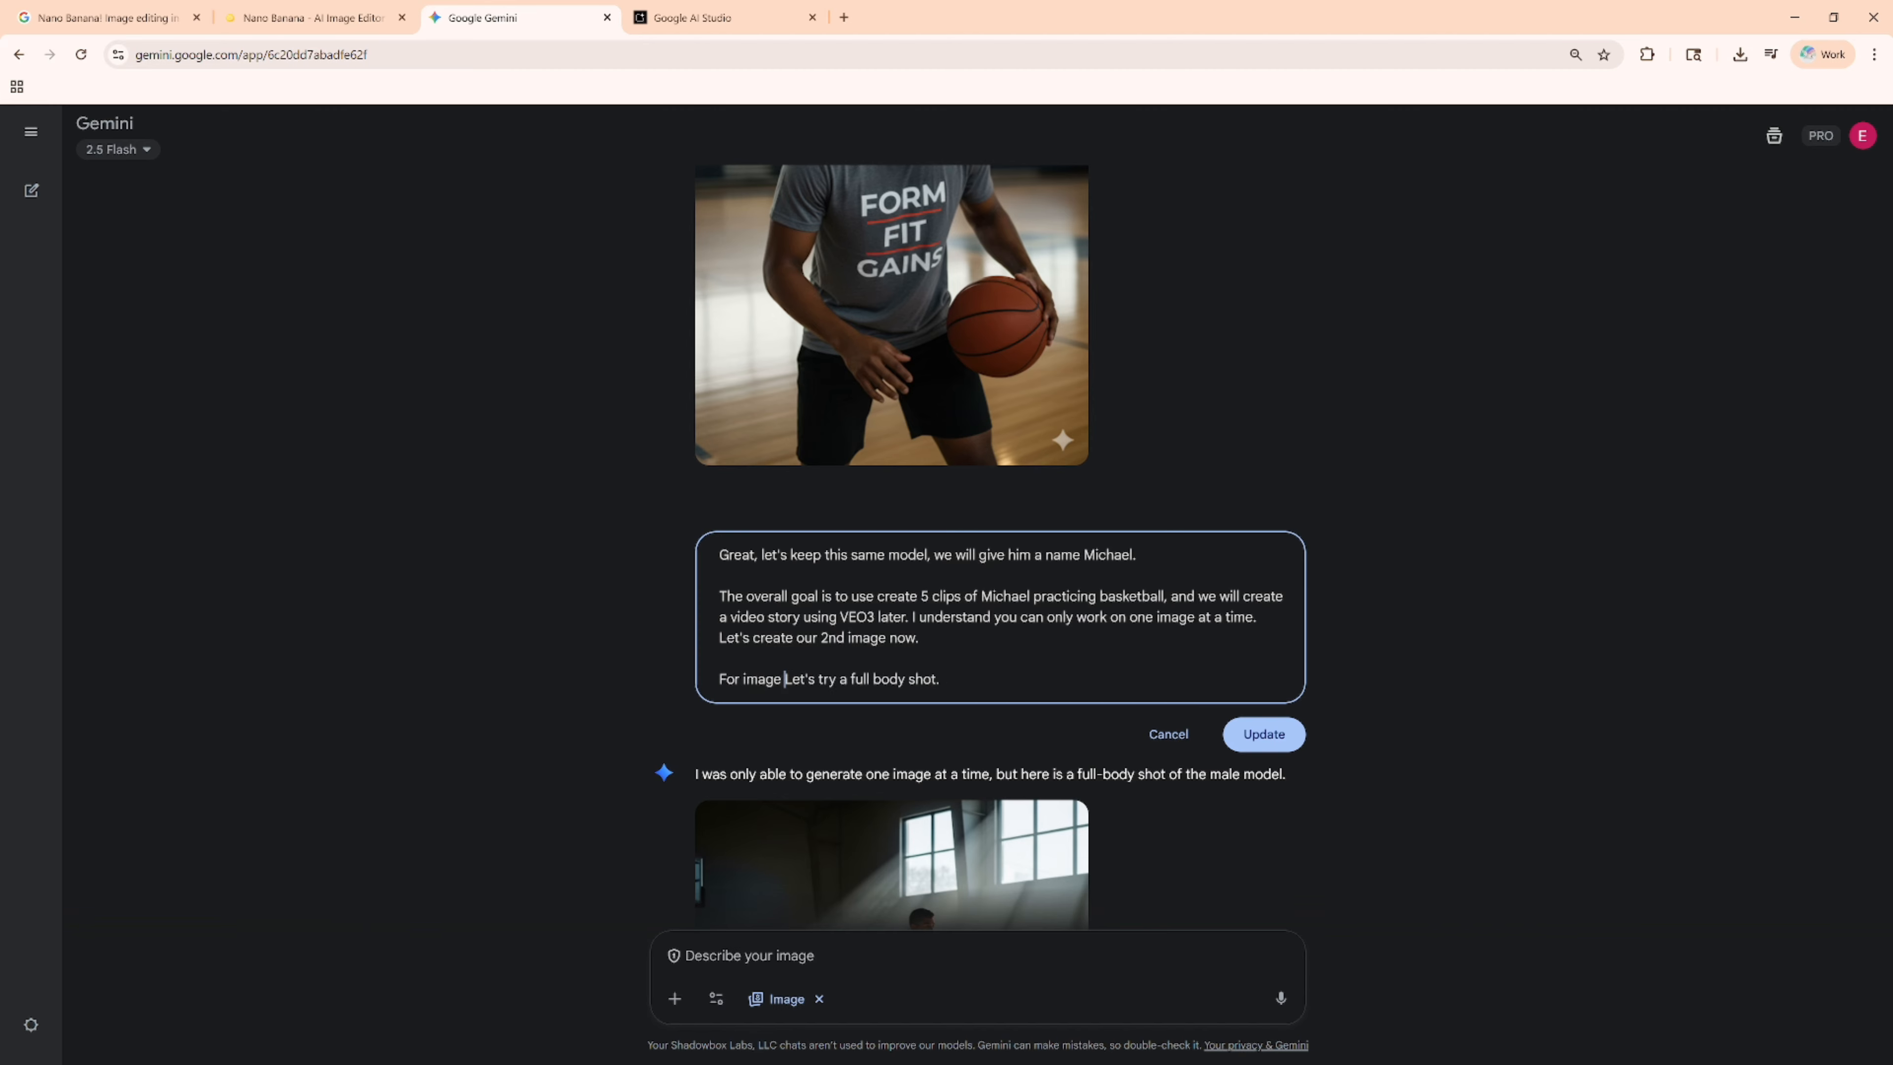
{"action": "key", "text": "BackSpace"}
{"action": "type", "text": "2,"}
{"action": "key", "text": "Delete"}
{"action": "type", "text": "l"}
{"action": "left_click", "coordinate": [1234, 735]}
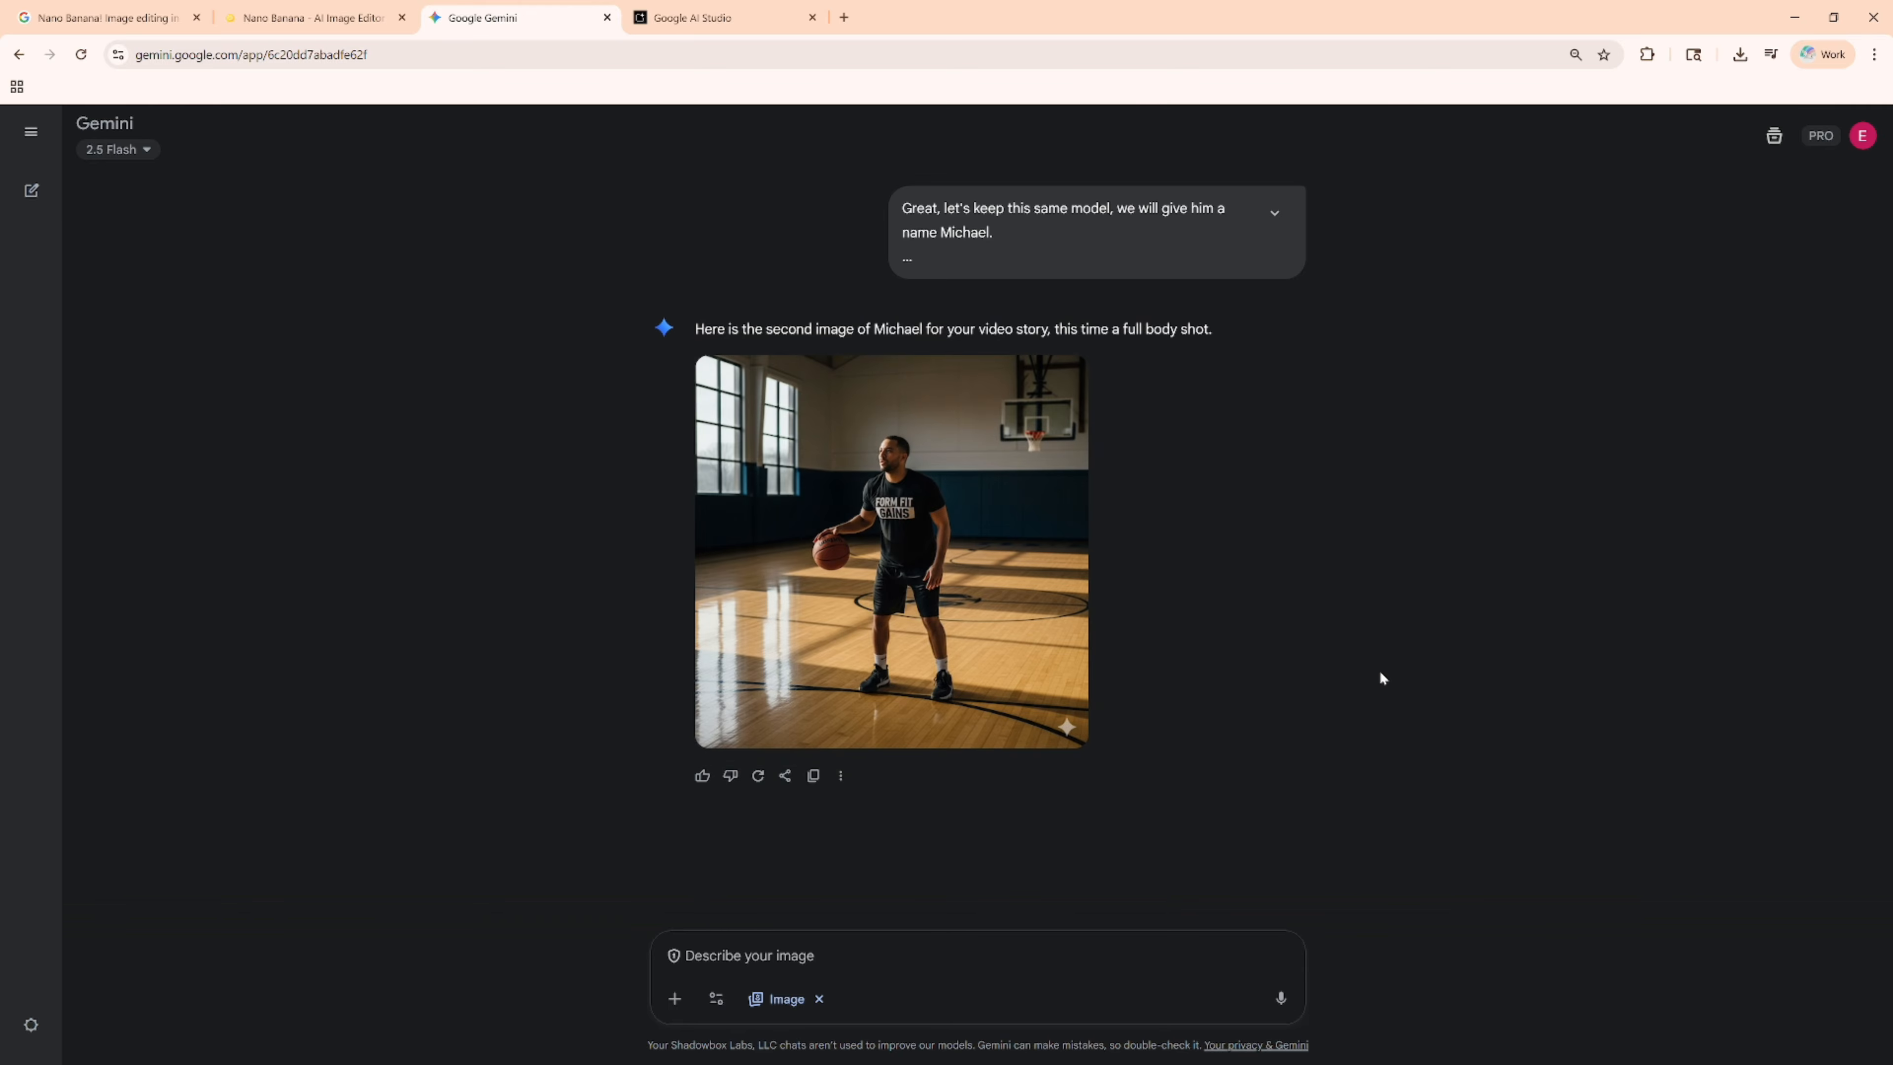
View the new full-body image and the first generated image at full size to compare the model and T-shirt
{"action": "left_click", "coordinate": [880, 547]}
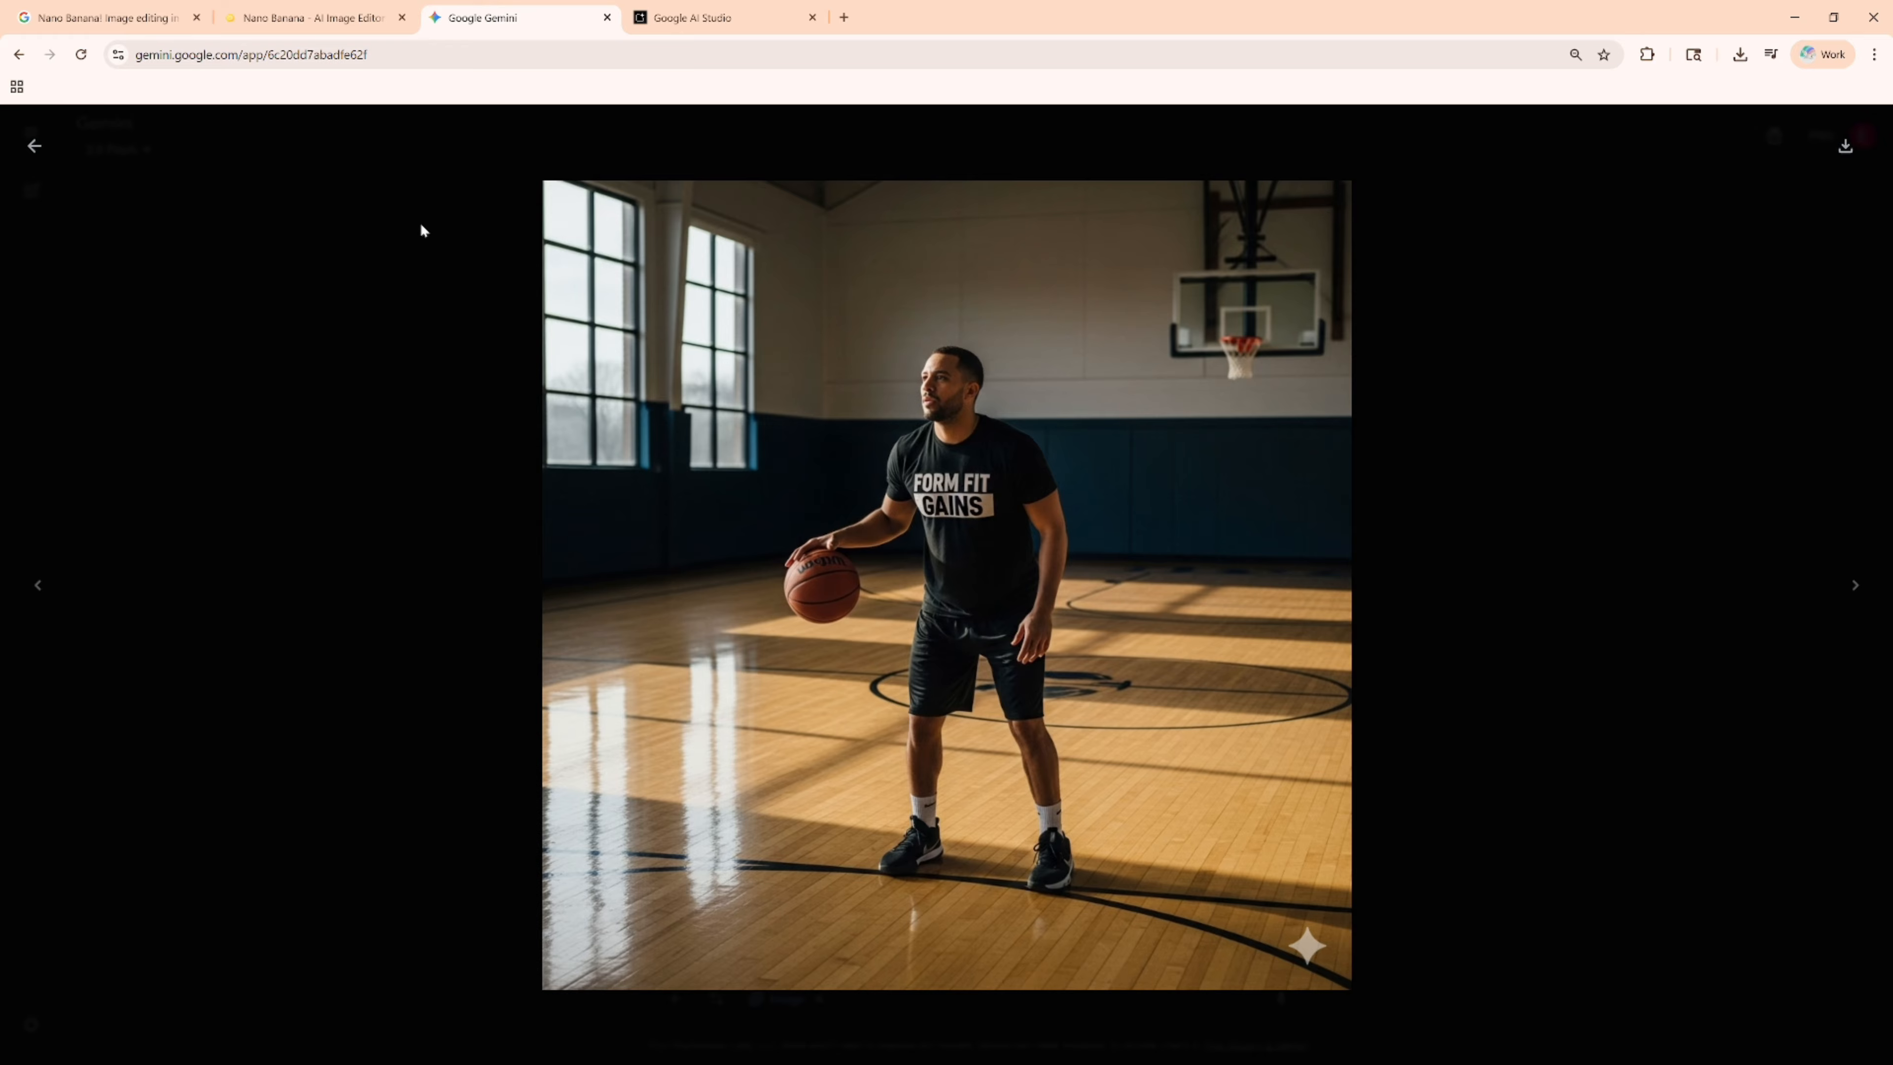
{"action": "left_click", "coordinate": [30, 146]}
{"action": "scroll", "coordinate": [853, 414], "scroll_direction": "up", "scroll_amount": 8}
{"action": "left_click", "coordinate": [925, 412]}
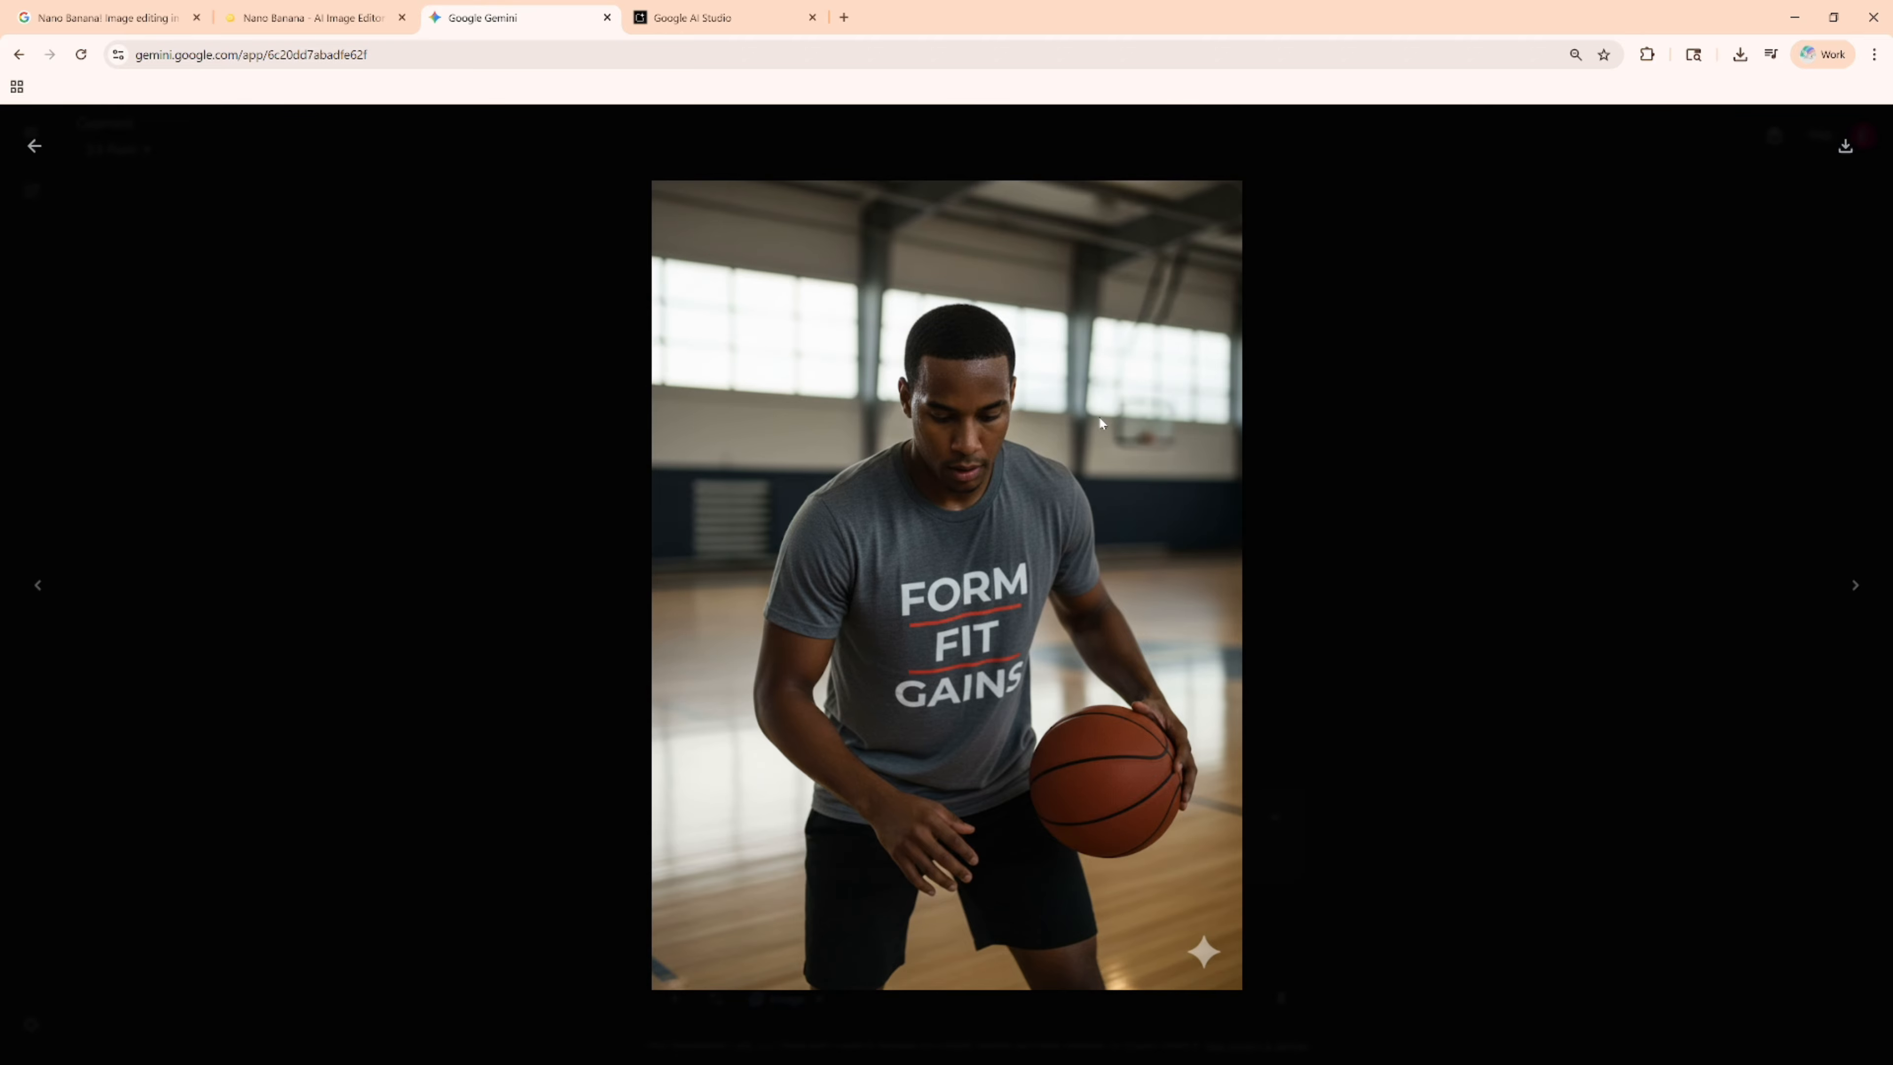
{"action": "left_click", "coordinate": [35, 146]}
{"action": "scroll", "coordinate": [1347, 518], "scroll_direction": "down", "scroll_amount": 5}
{"action": "scroll", "coordinate": [1287, 435], "scroll_direction": "up", "scroll_amount": 2}
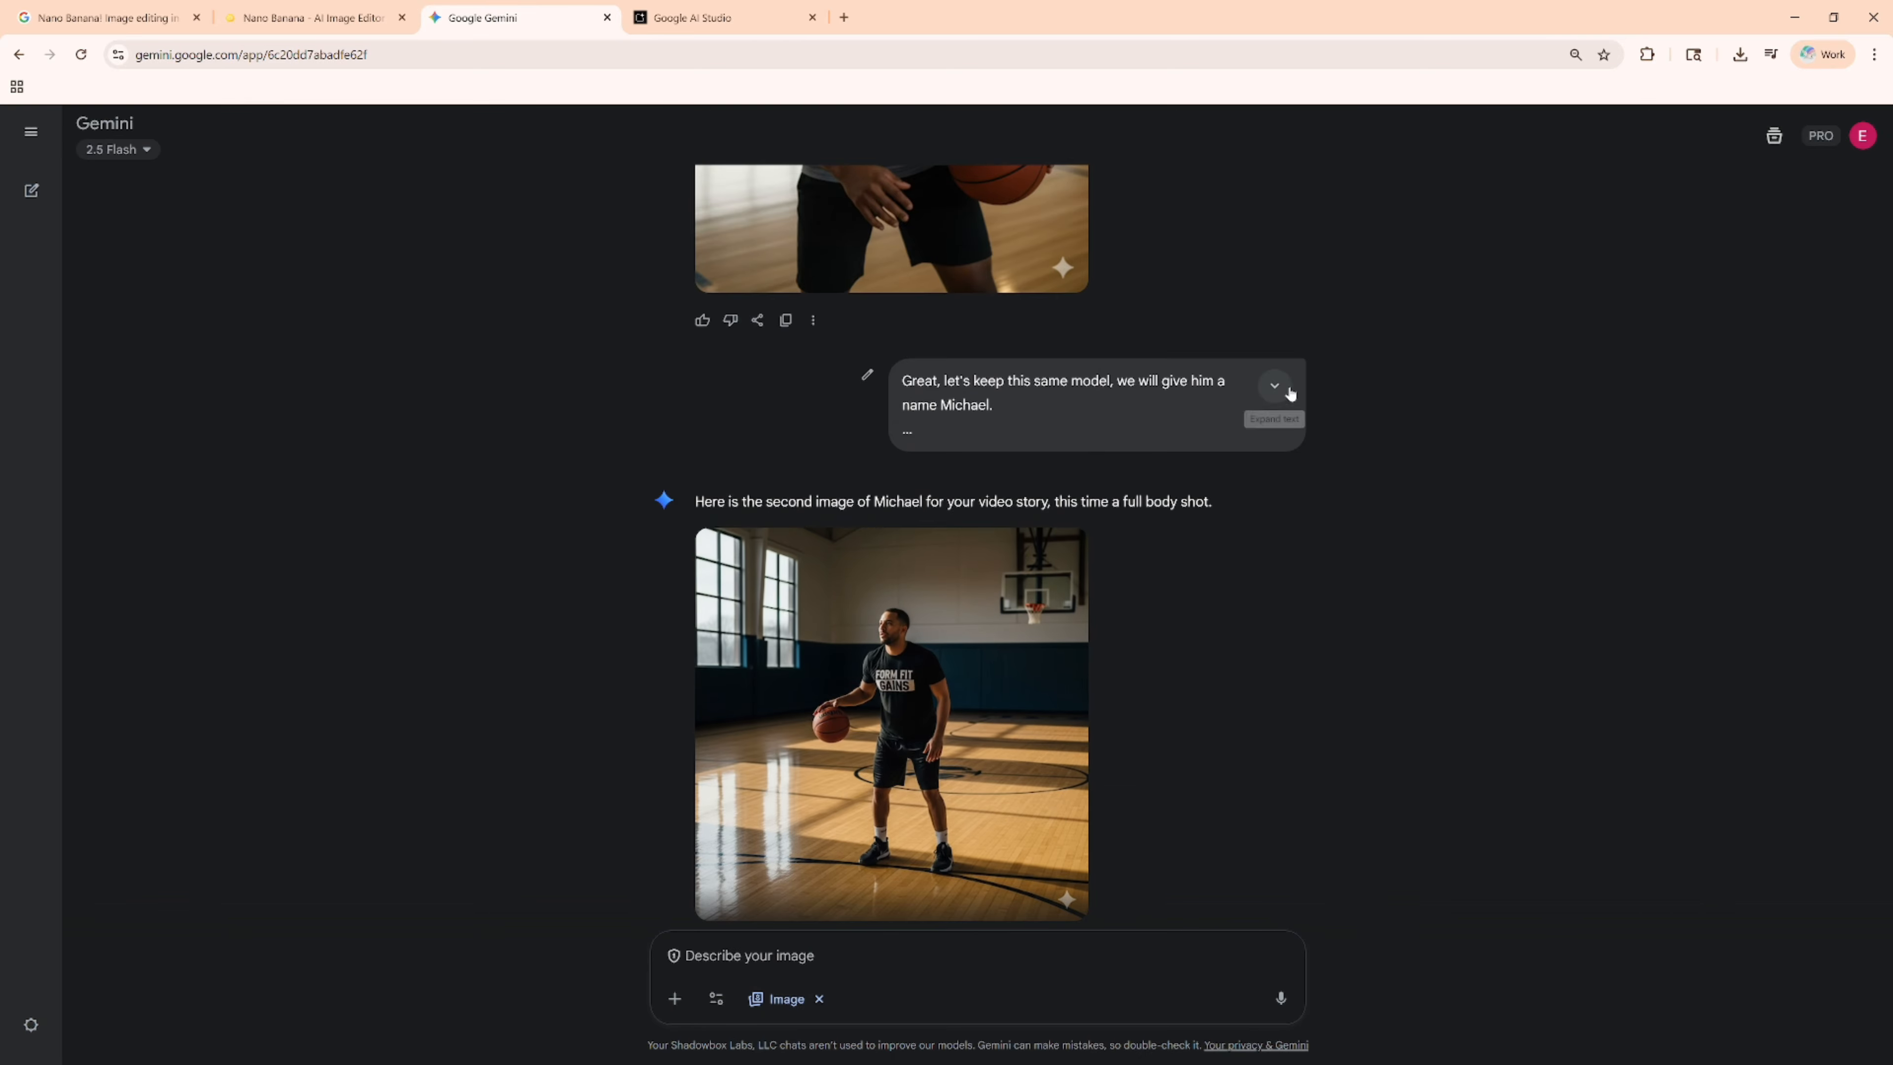
Reopen the sent prompt for editing and add "We will use this same tshirt" after the sentence naming the model
{"action": "left_click", "coordinate": [1275, 386]}
{"action": "left_click", "coordinate": [868, 376]}
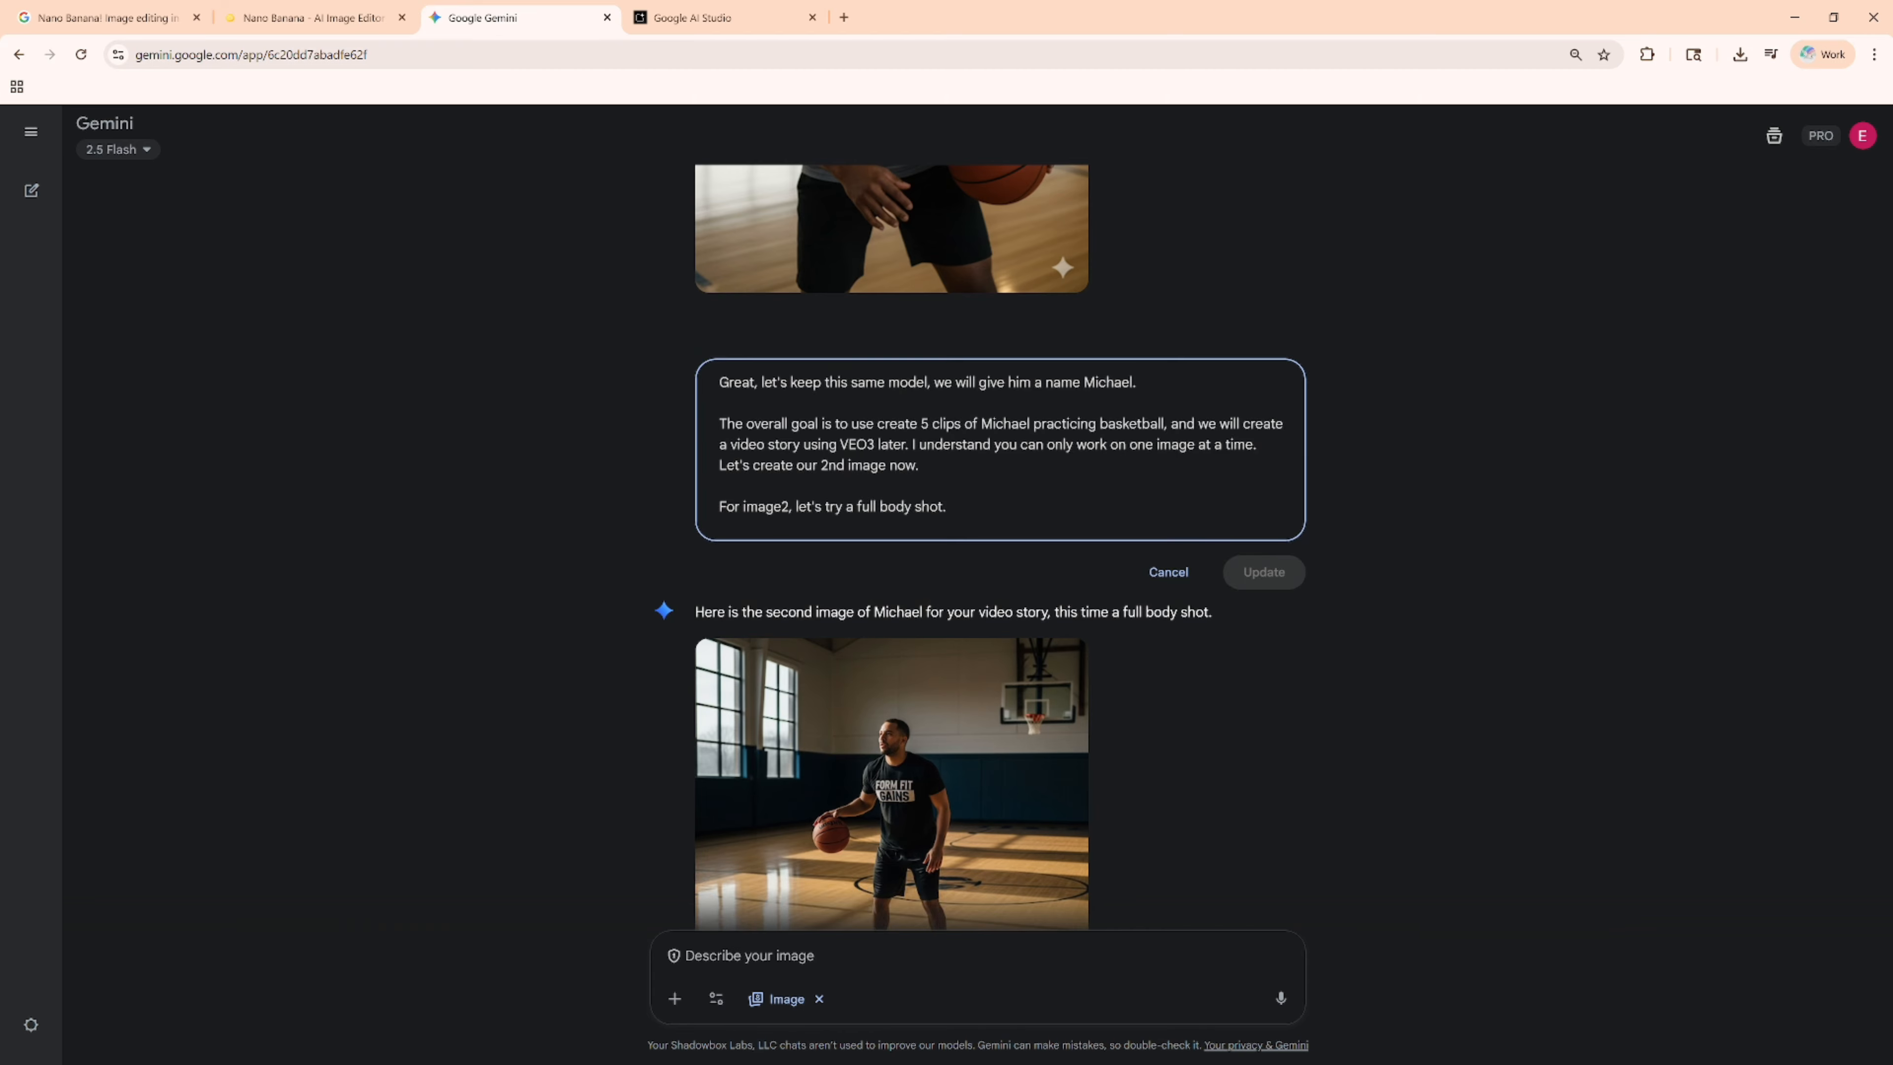
{"action": "left_click", "coordinate": [720, 486]}
{"action": "left_click", "coordinate": [1140, 382]}
{"action": "type", "text": "We will use t"}
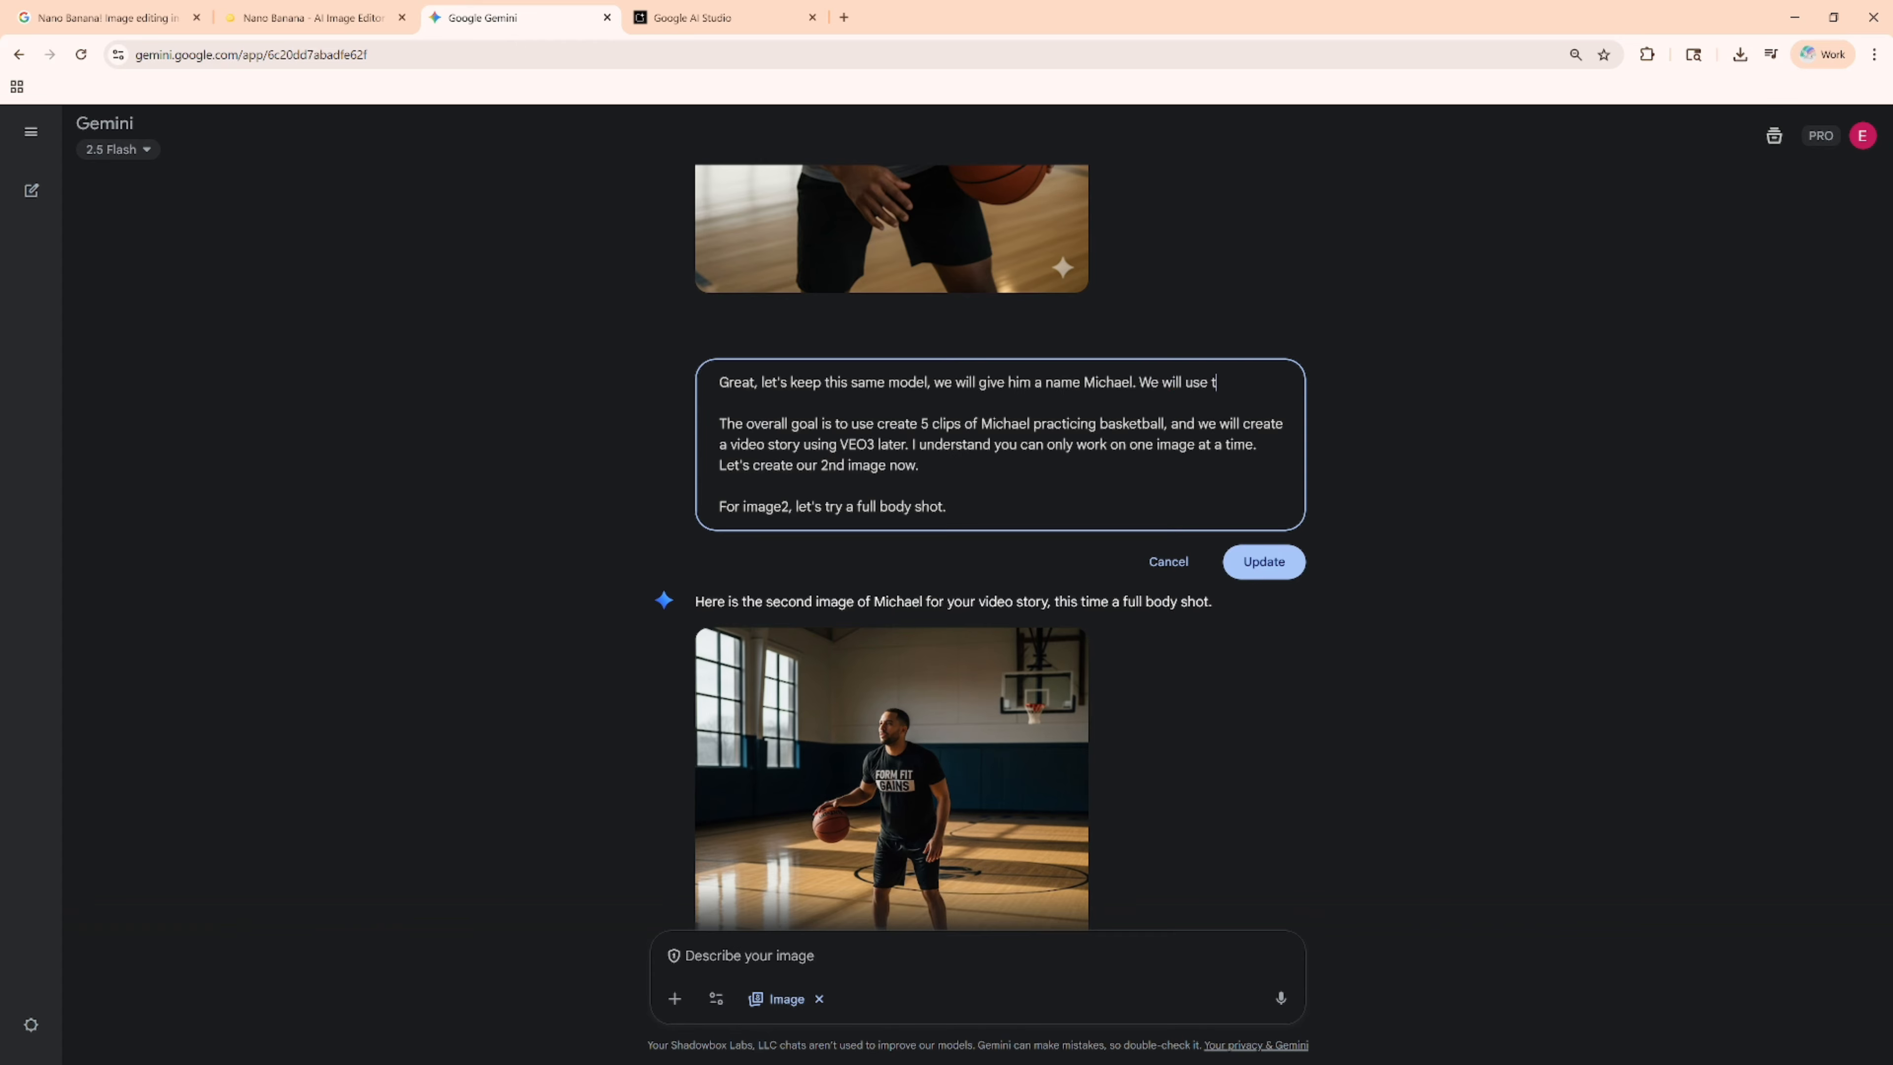
{"action": "type", "text": "his same tshirt"}
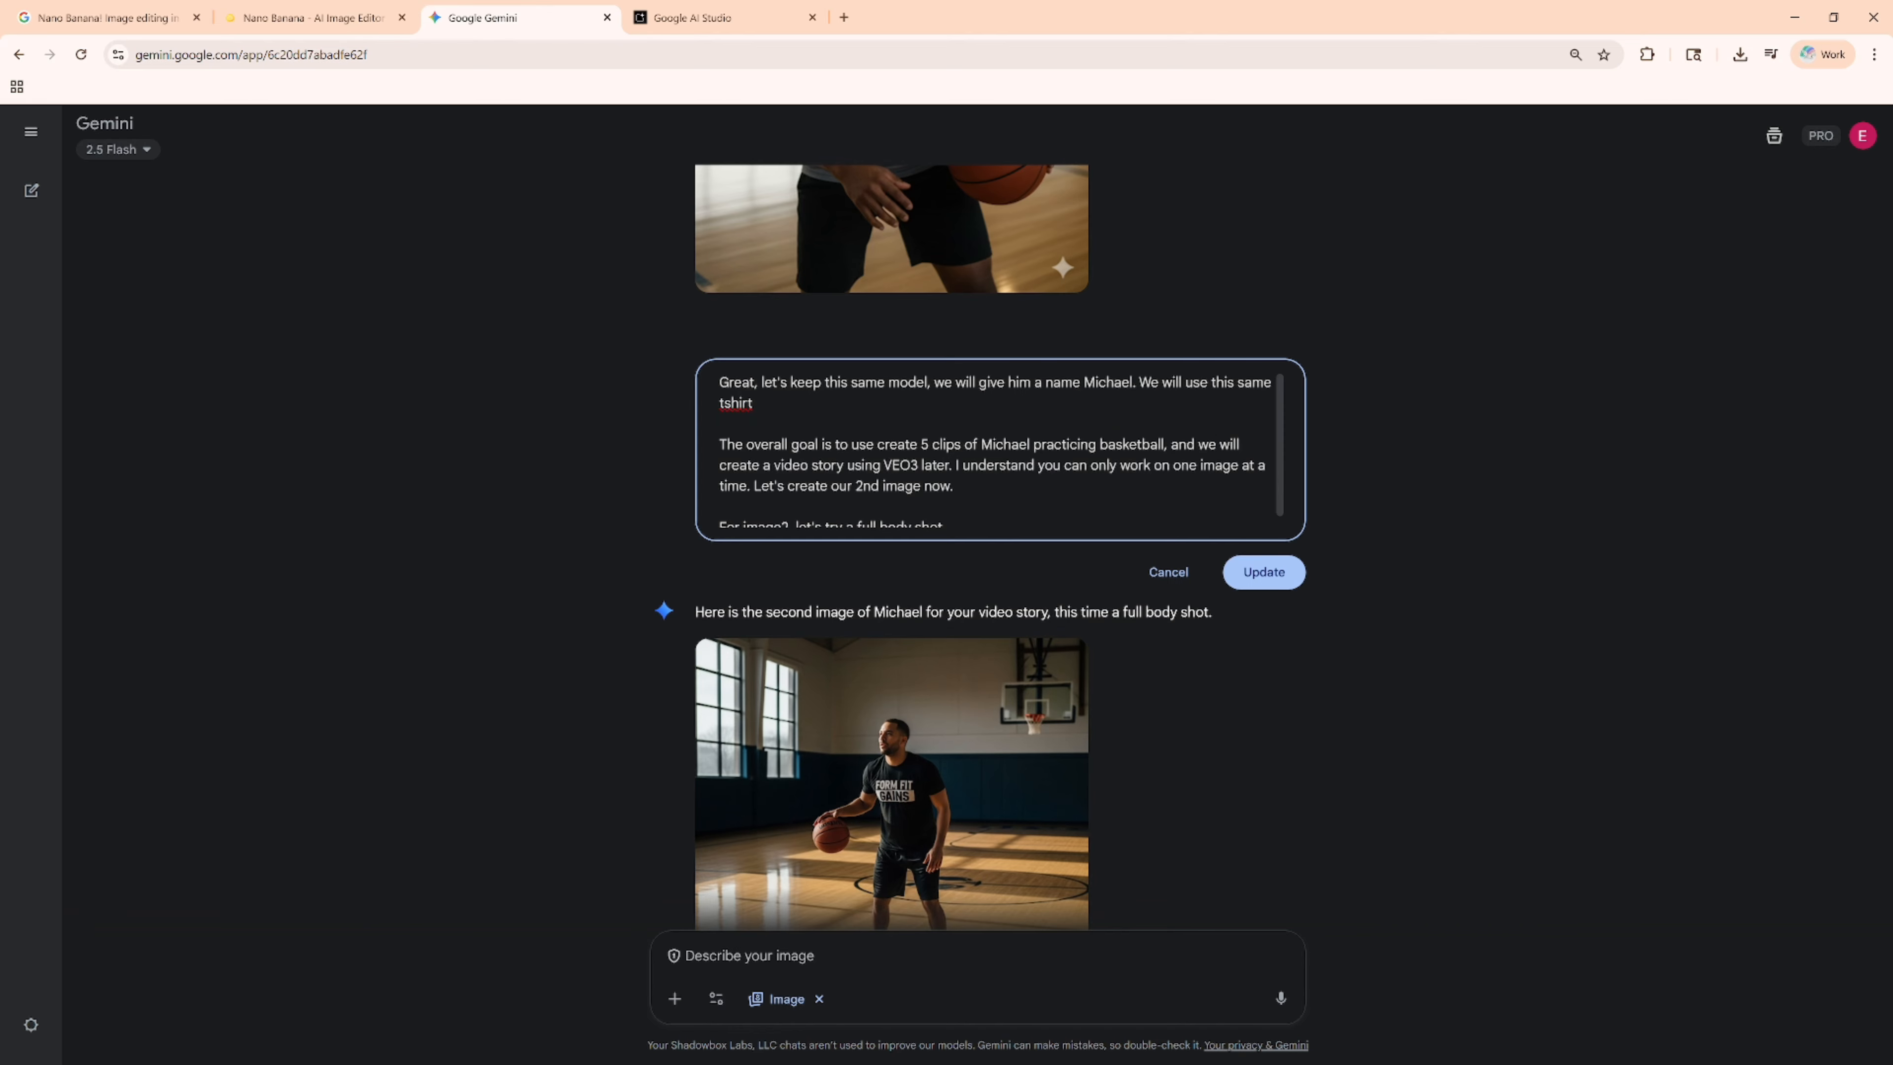
{"action": "type", "text": " for our following"}
{"action": "key", "text": "BackSpace"}
{"action": "key", "text": "BackSpace"}
{"action": "key", "text": "BackSpace"}
{"action": "key", "text": "BackSpace"}
{"action": "key", "text": "BackSpace"}
{"action": "key", "text": "BackSpace"}
{"action": "key", "text": "BackSpace"}
{"action": "key", "text": "BackSpace"}
{"action": "key", "text": "BackSpace"}
{"action": "key", "text": "BackSpace"}
{"action": "key", "text": "BackSpace"}
{"action": "key", "text": "BackSpace"}
{"action": "key", "text": "BackSpace"}
{"action": "key", "text": "BackSpace"}
{"action": "key", "text": "BackSpace"}
{"action": "key", "text": "BackSpace"}
{"action": "key", "text": "BackSpace"}
{"action": "key", "text": "BackSpace"}
End the T-shirt sentence with a period and resubmit the edited prompt to regenerate the second image
{"action": "type", "text": "."}
{"action": "scroll", "coordinate": [1000, 449], "scroll_direction": "down", "scroll_amount": 1}
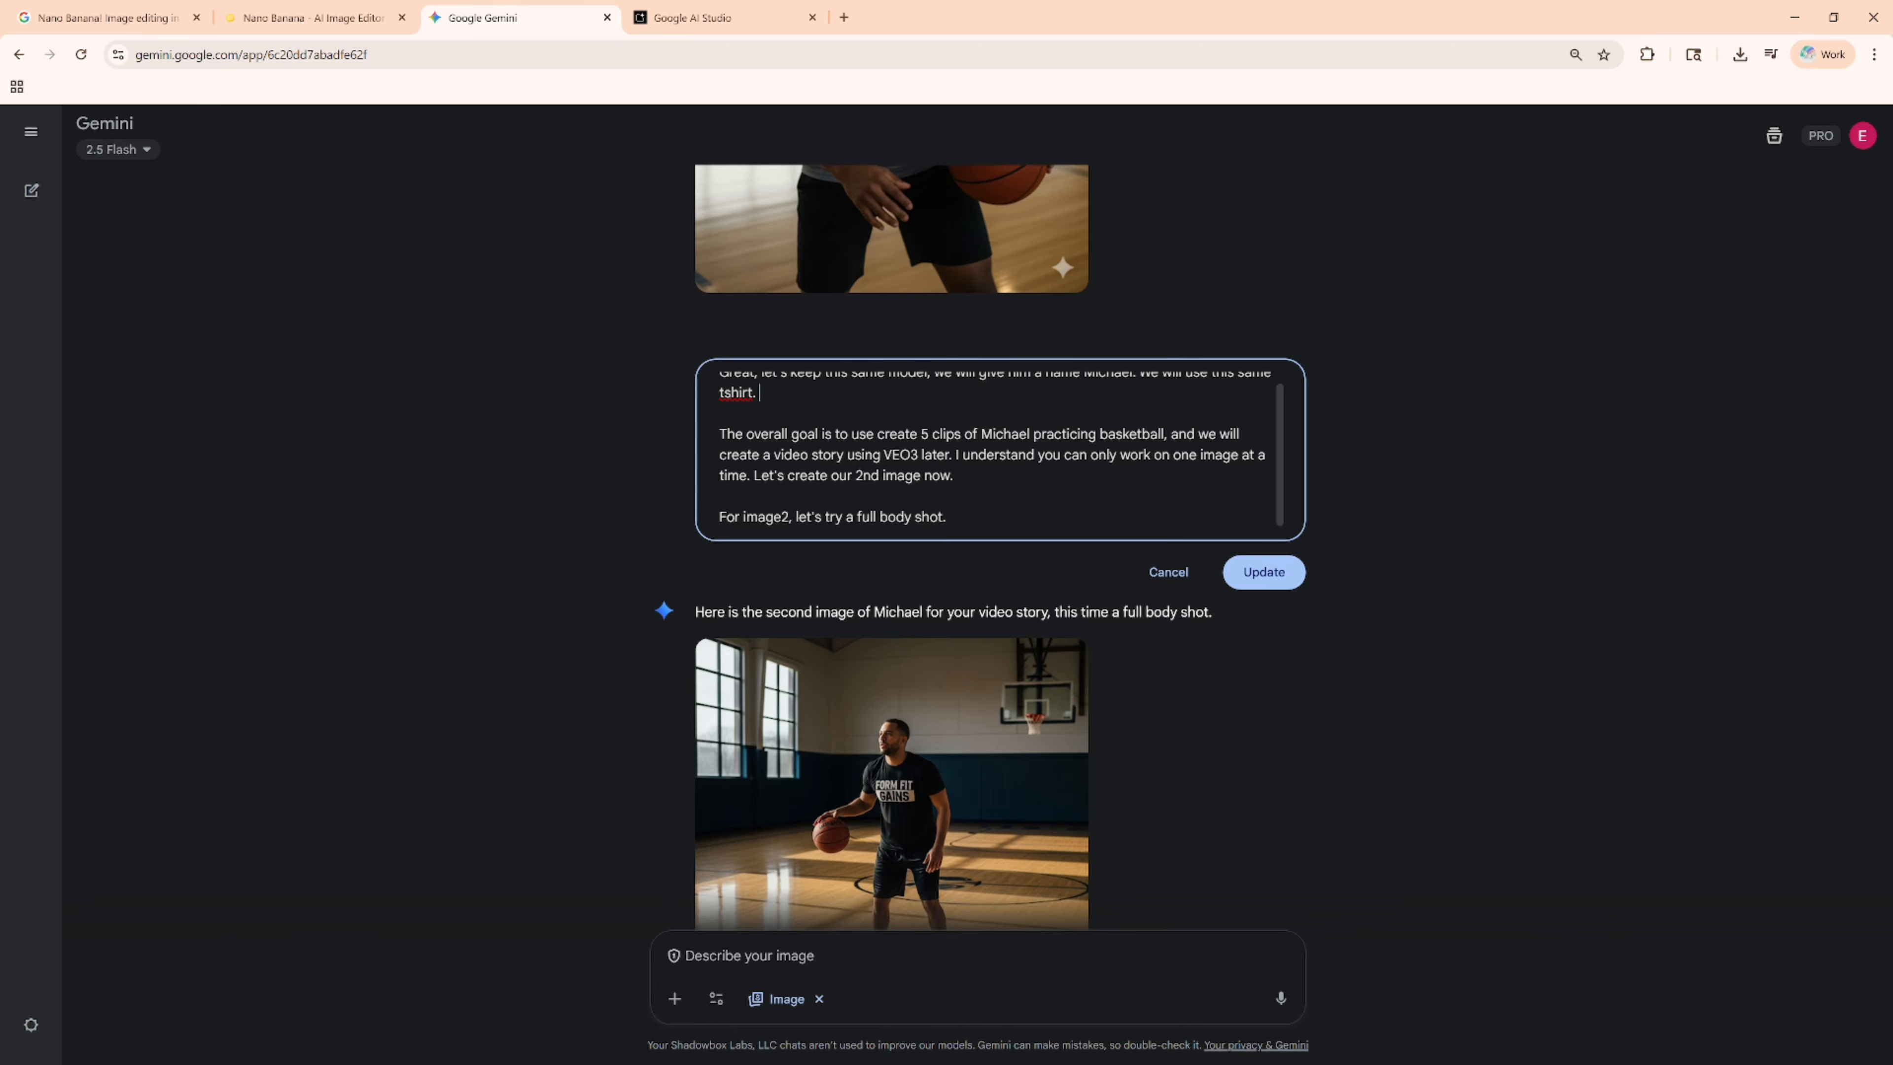
{"action": "left_click", "coordinate": [1261, 572]}
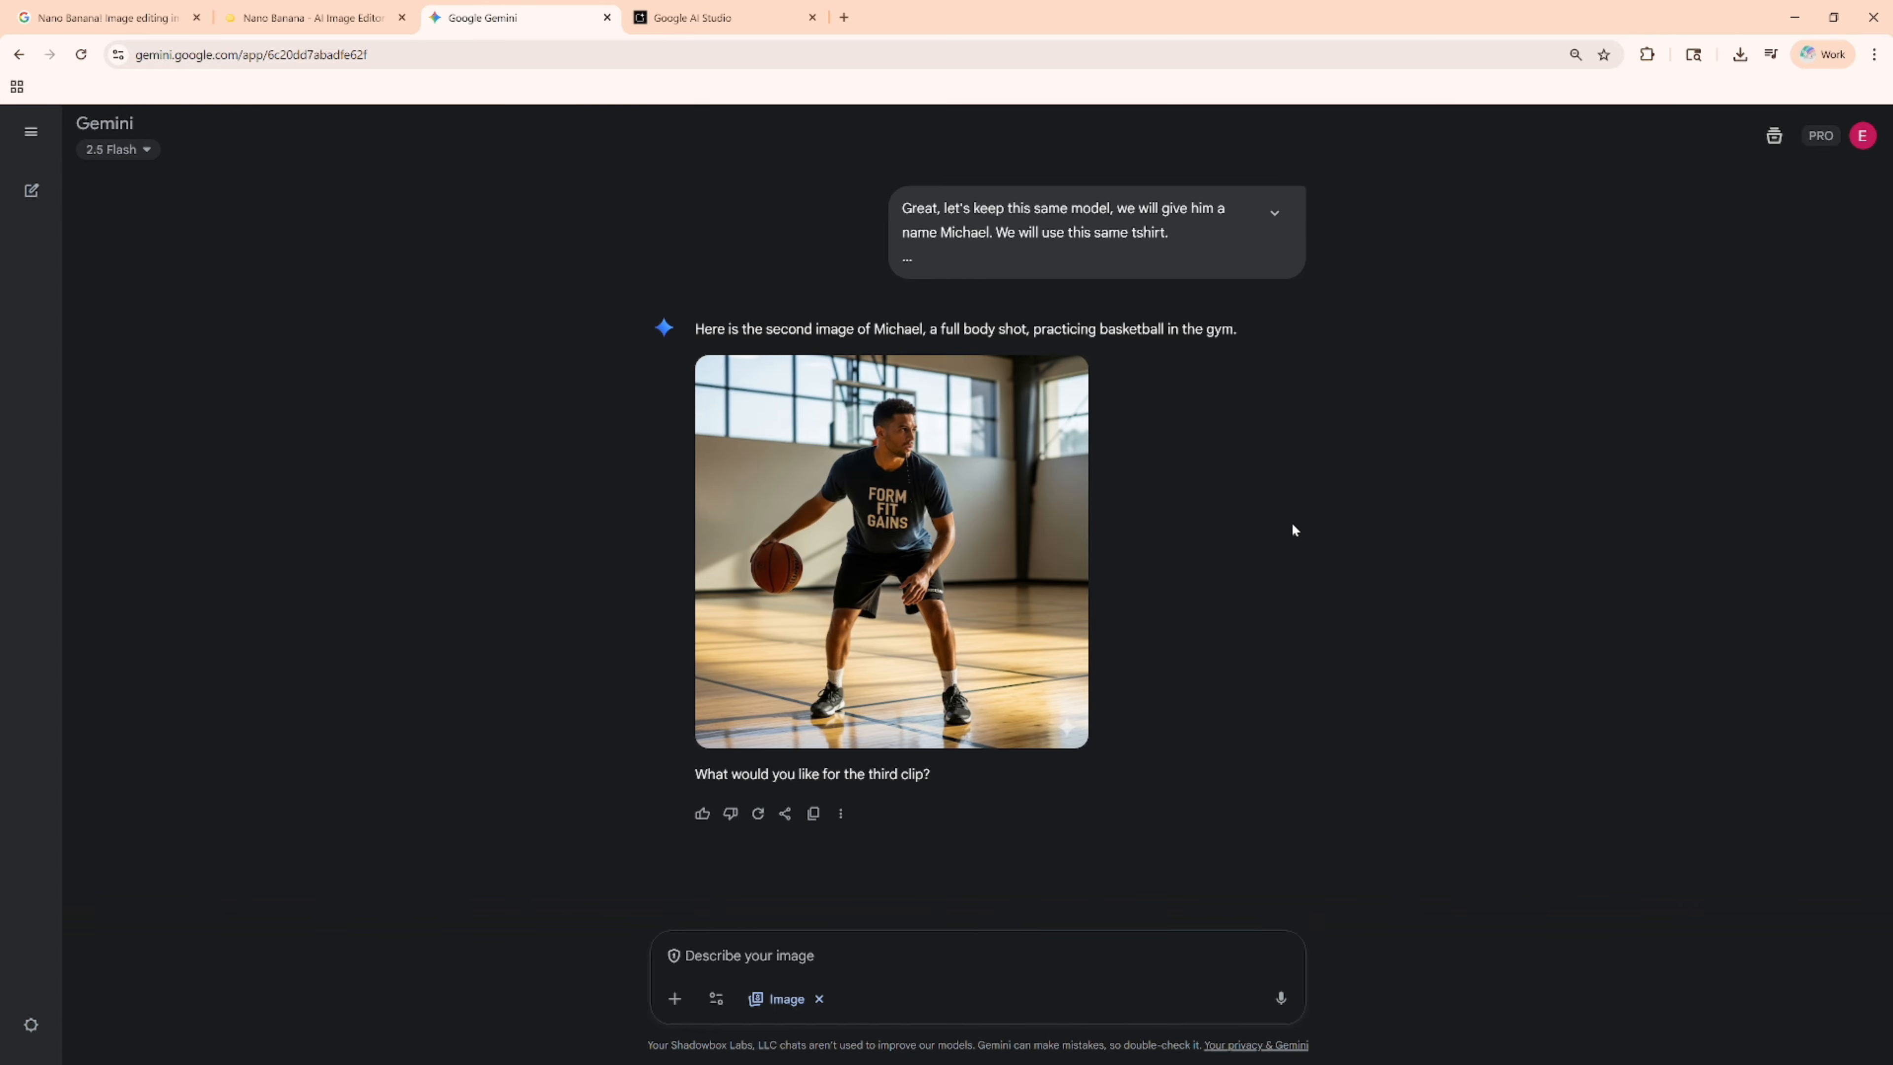
Compare the regenerated image with the first one and draft a reply saying this picture of the model "does not look consistent to your first image generated."
{"action": "scroll", "coordinate": [1388, 460], "scroll_direction": "up", "scroll_amount": 8}
{"action": "scroll", "coordinate": [1386, 457], "scroll_direction": "down", "scroll_amount": 7}
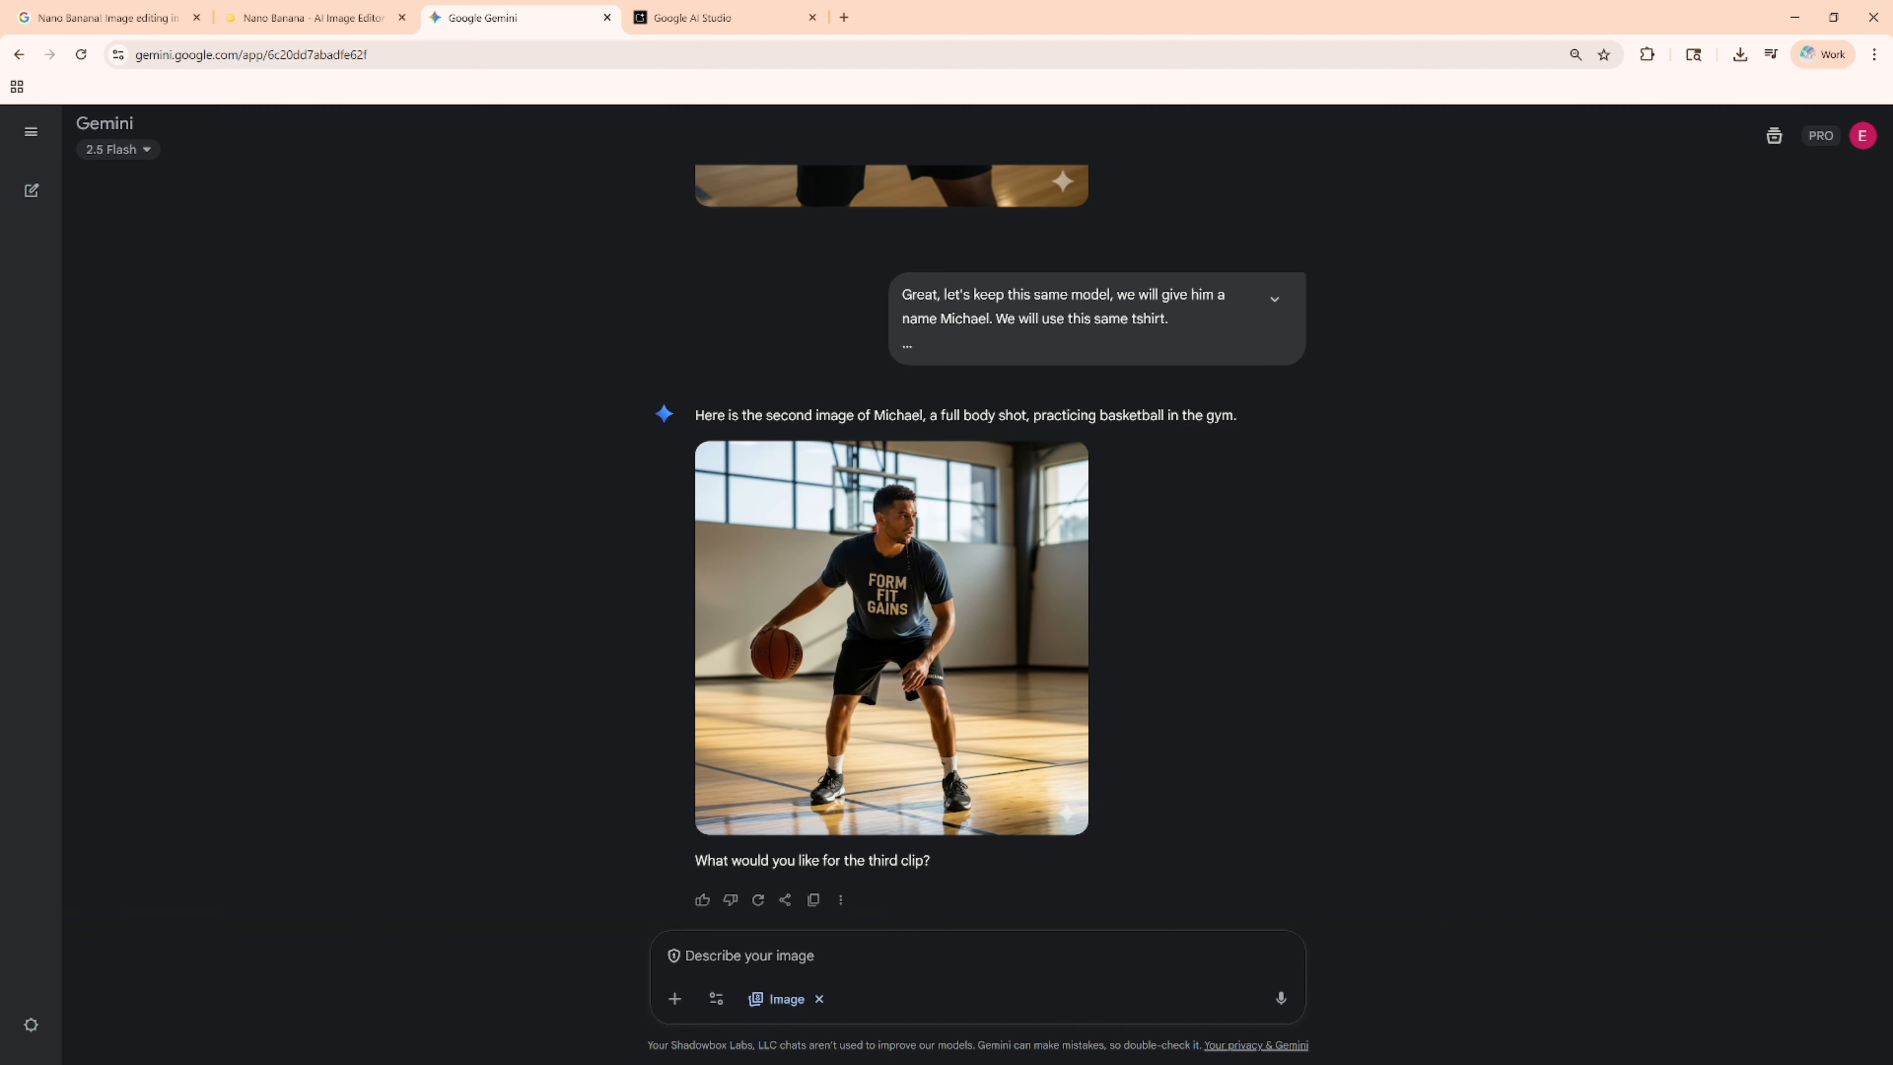
{"action": "type", "text": "no, this pi"}
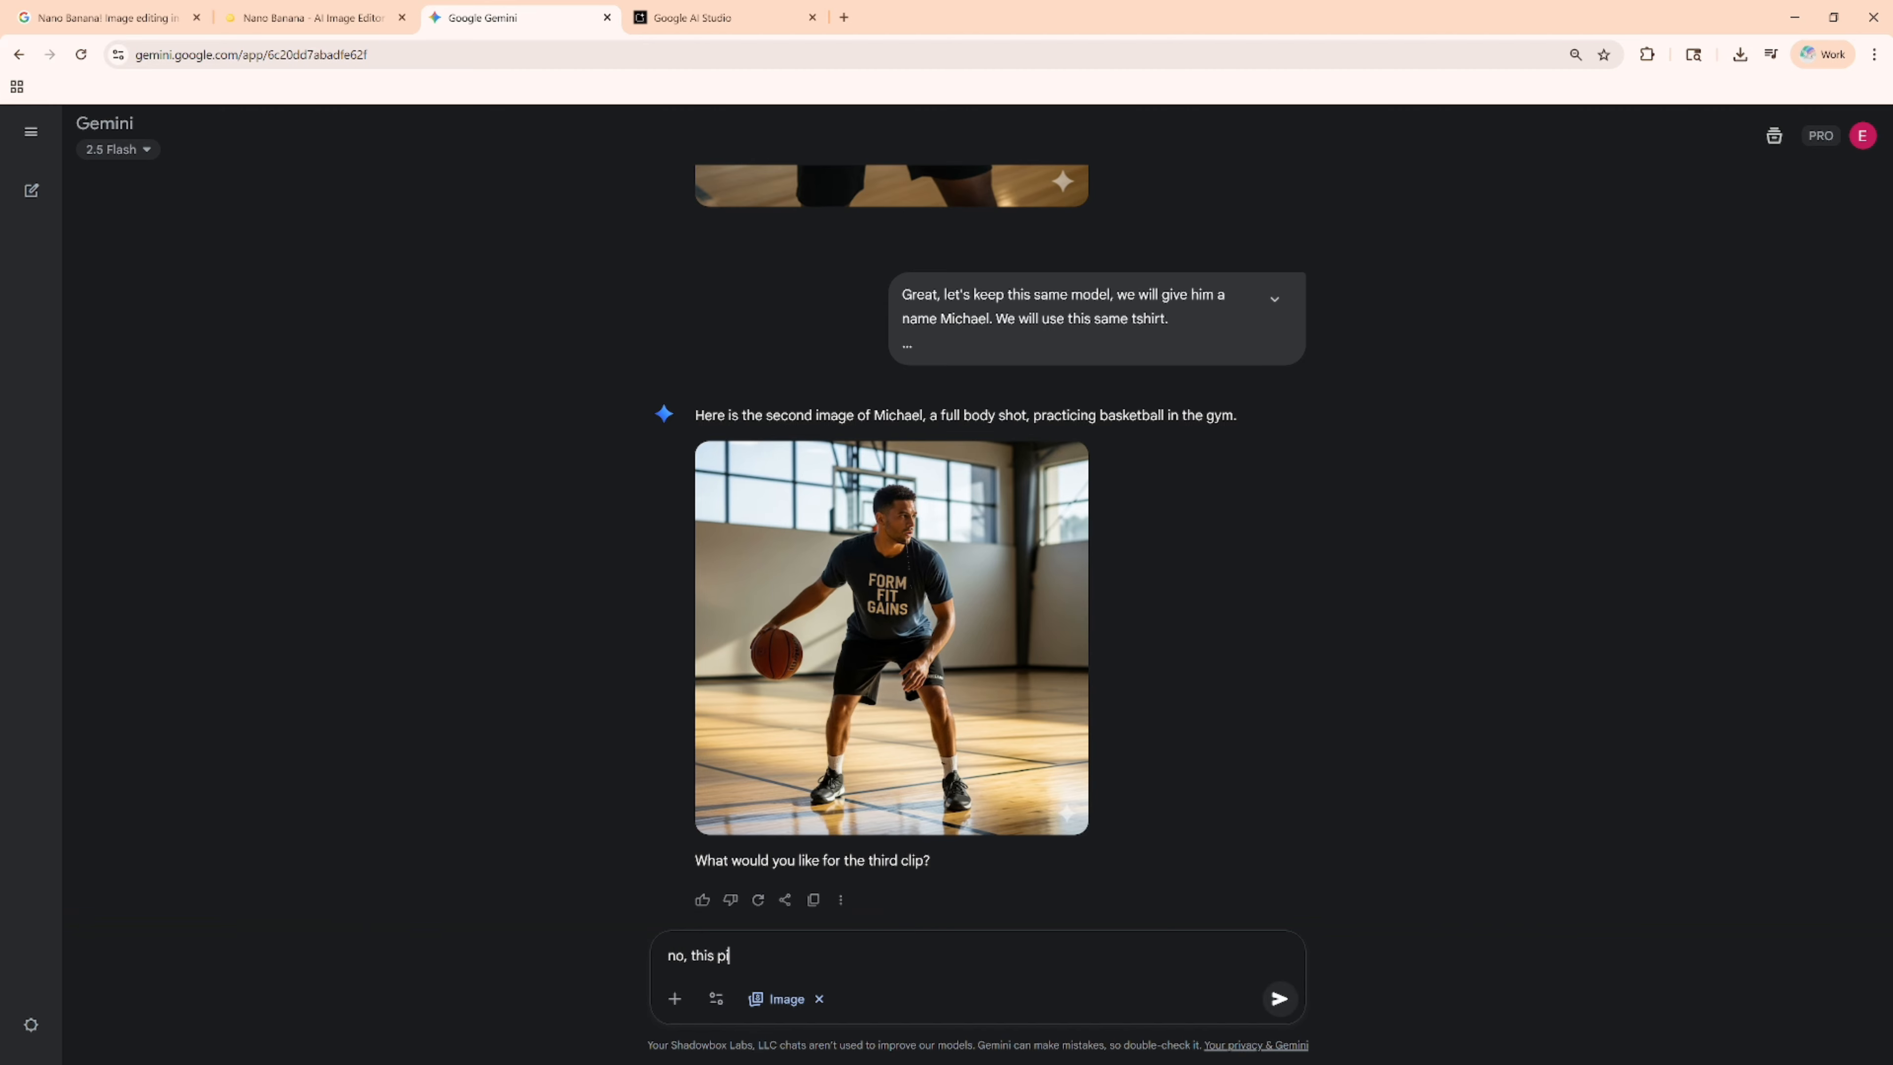
{"action": "type", "text": "cture of michael does not look consistent t"}
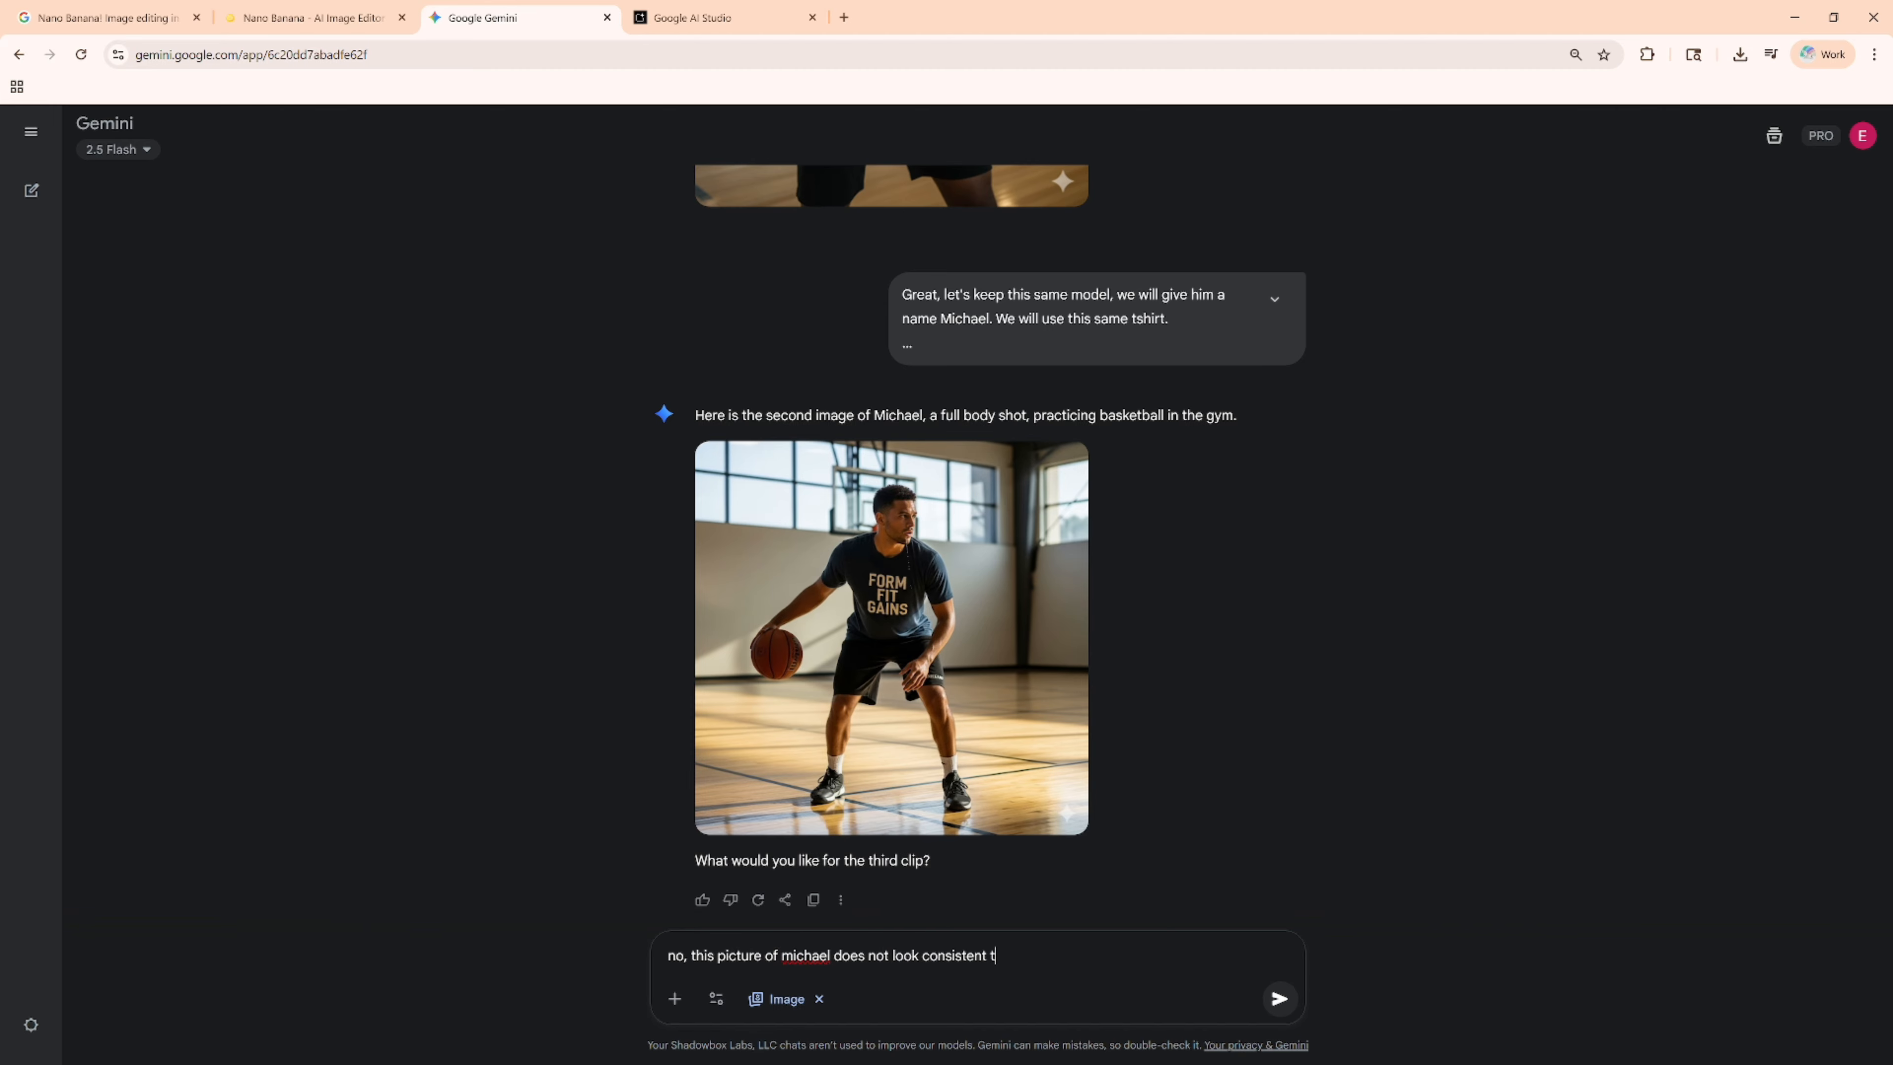
{"action": "type", "text": "o your first image generated."}
Recheck the first and second images, add "please try again for image2" to the reply, and send it
{"action": "scroll", "coordinate": [1082, 666], "scroll_direction": "up", "scroll_amount": 5}
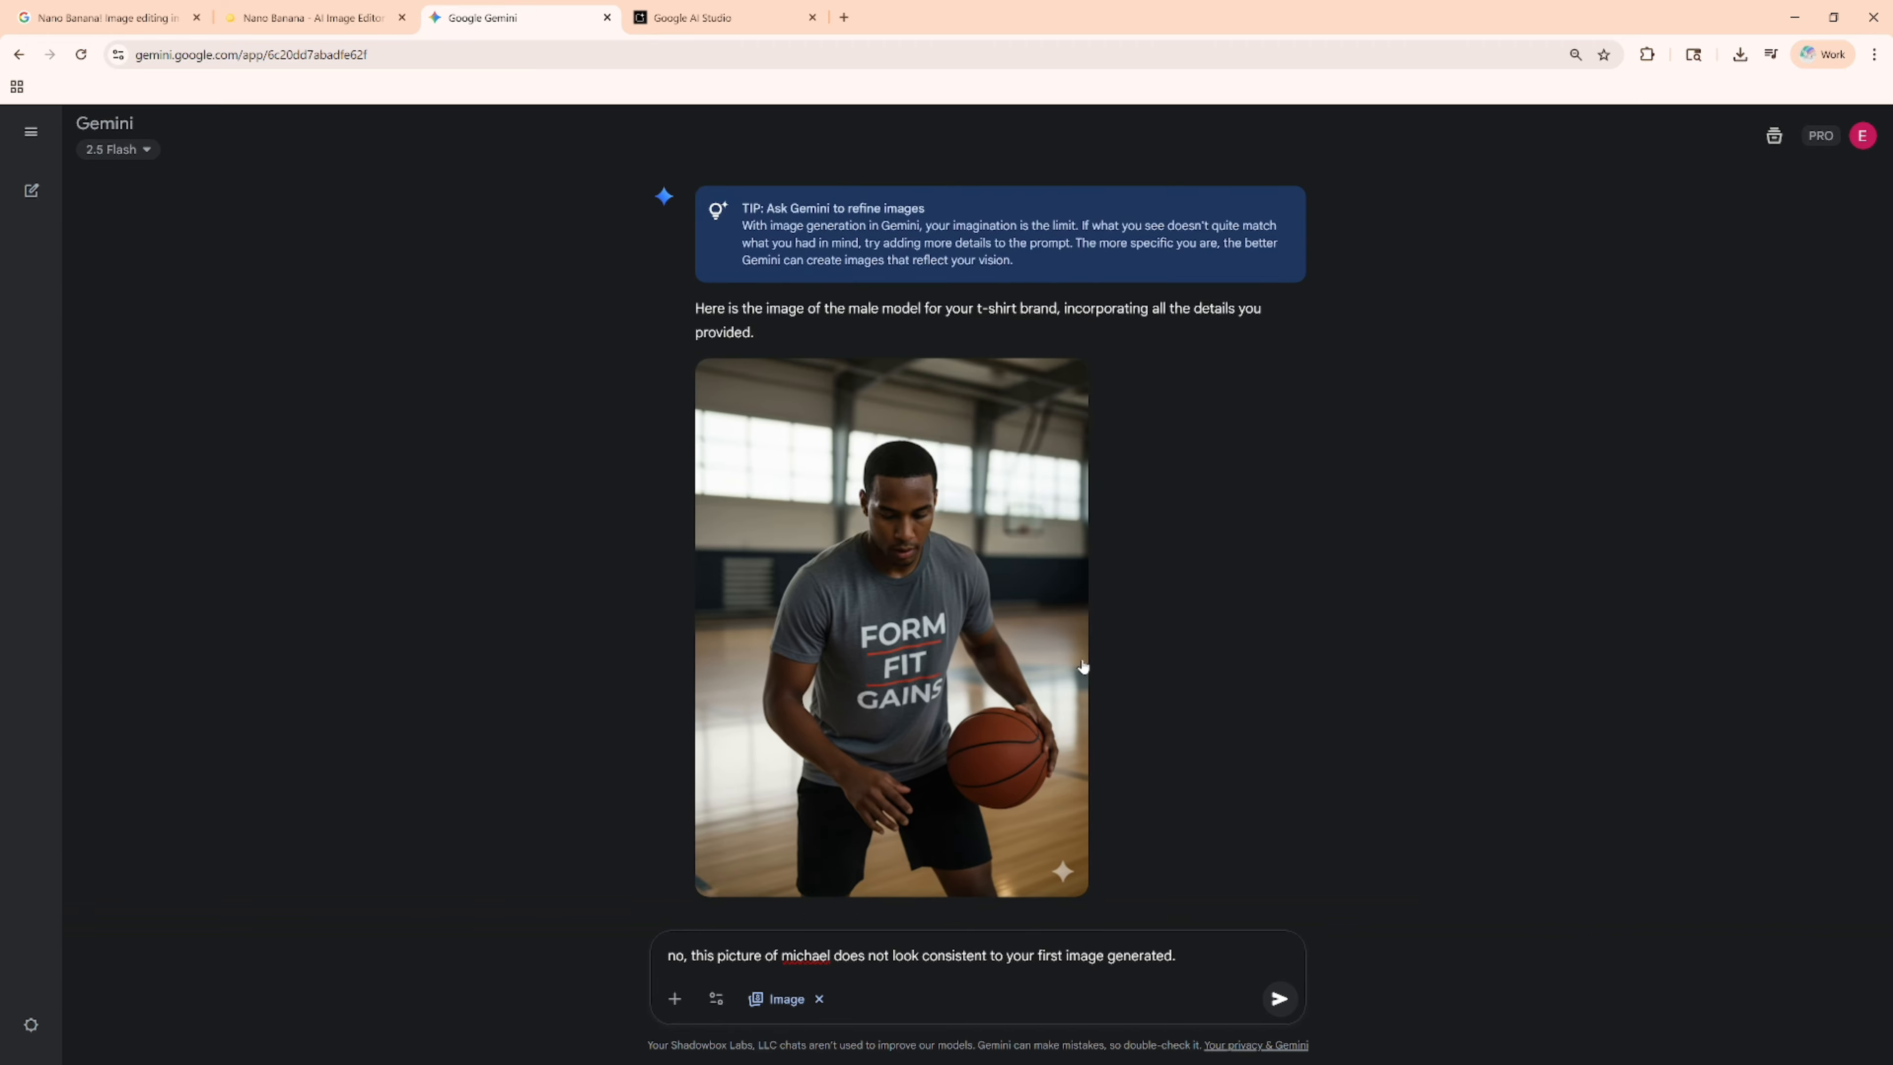
{"action": "scroll", "coordinate": [1082, 666], "scroll_direction": "down", "scroll_amount": 3}
{"action": "scroll", "coordinate": [1082, 666], "scroll_direction": "down", "scroll_amount": 3}
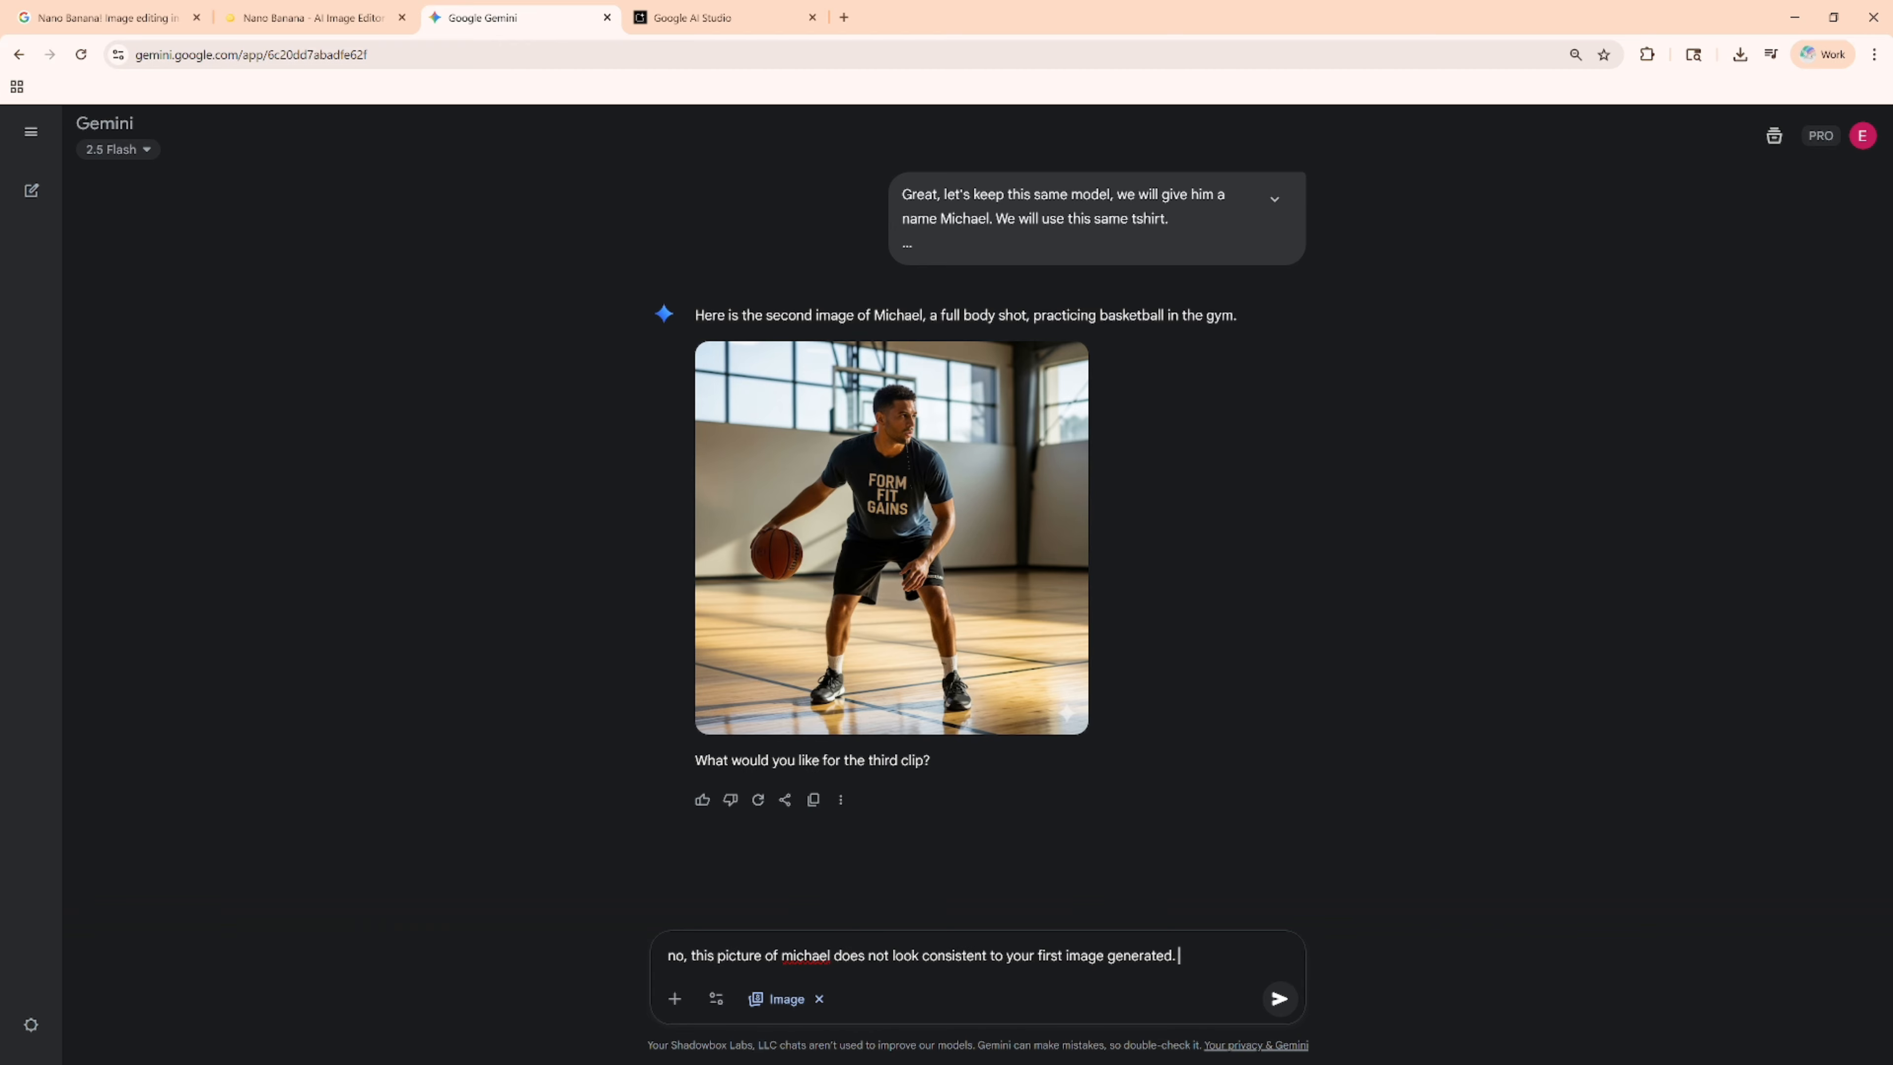
{"action": "type", "text": "please try again"}
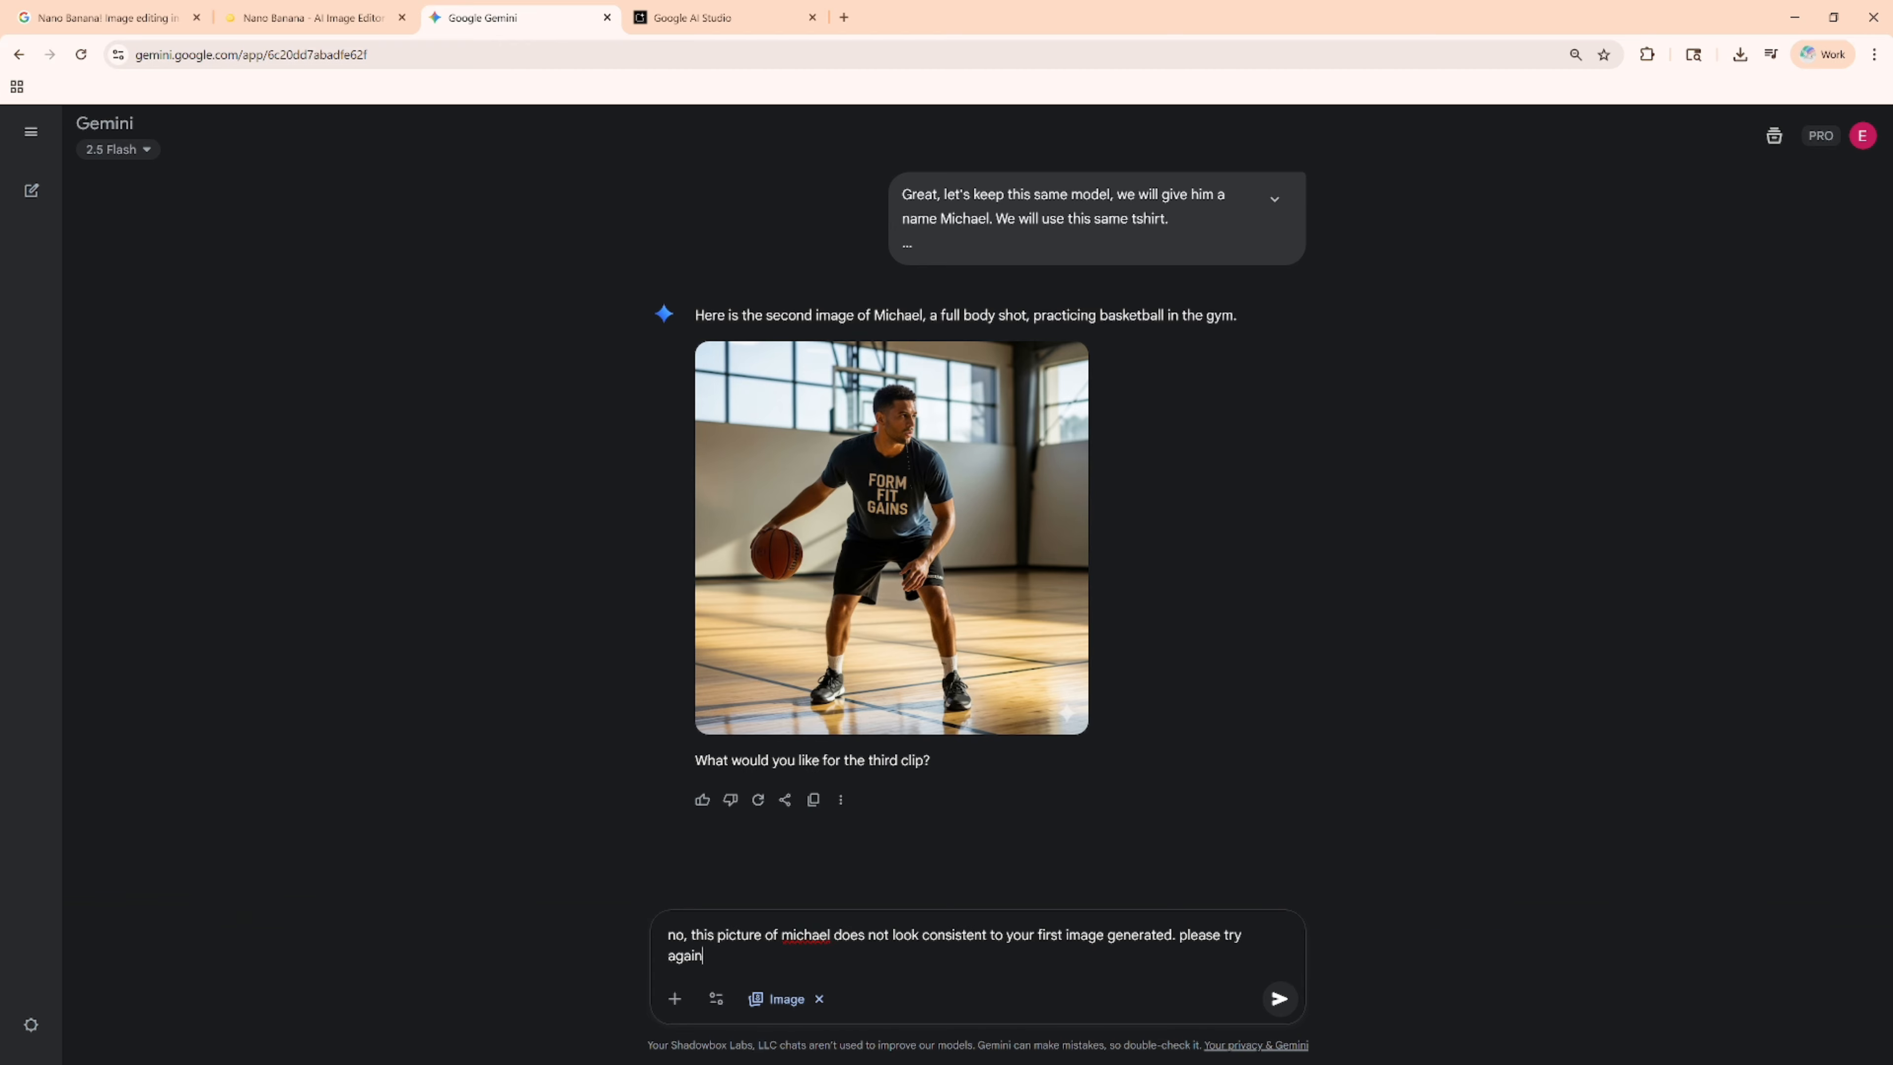
{"action": "type", "text": " for image2"}
{"action": "key", "text": "Return"}
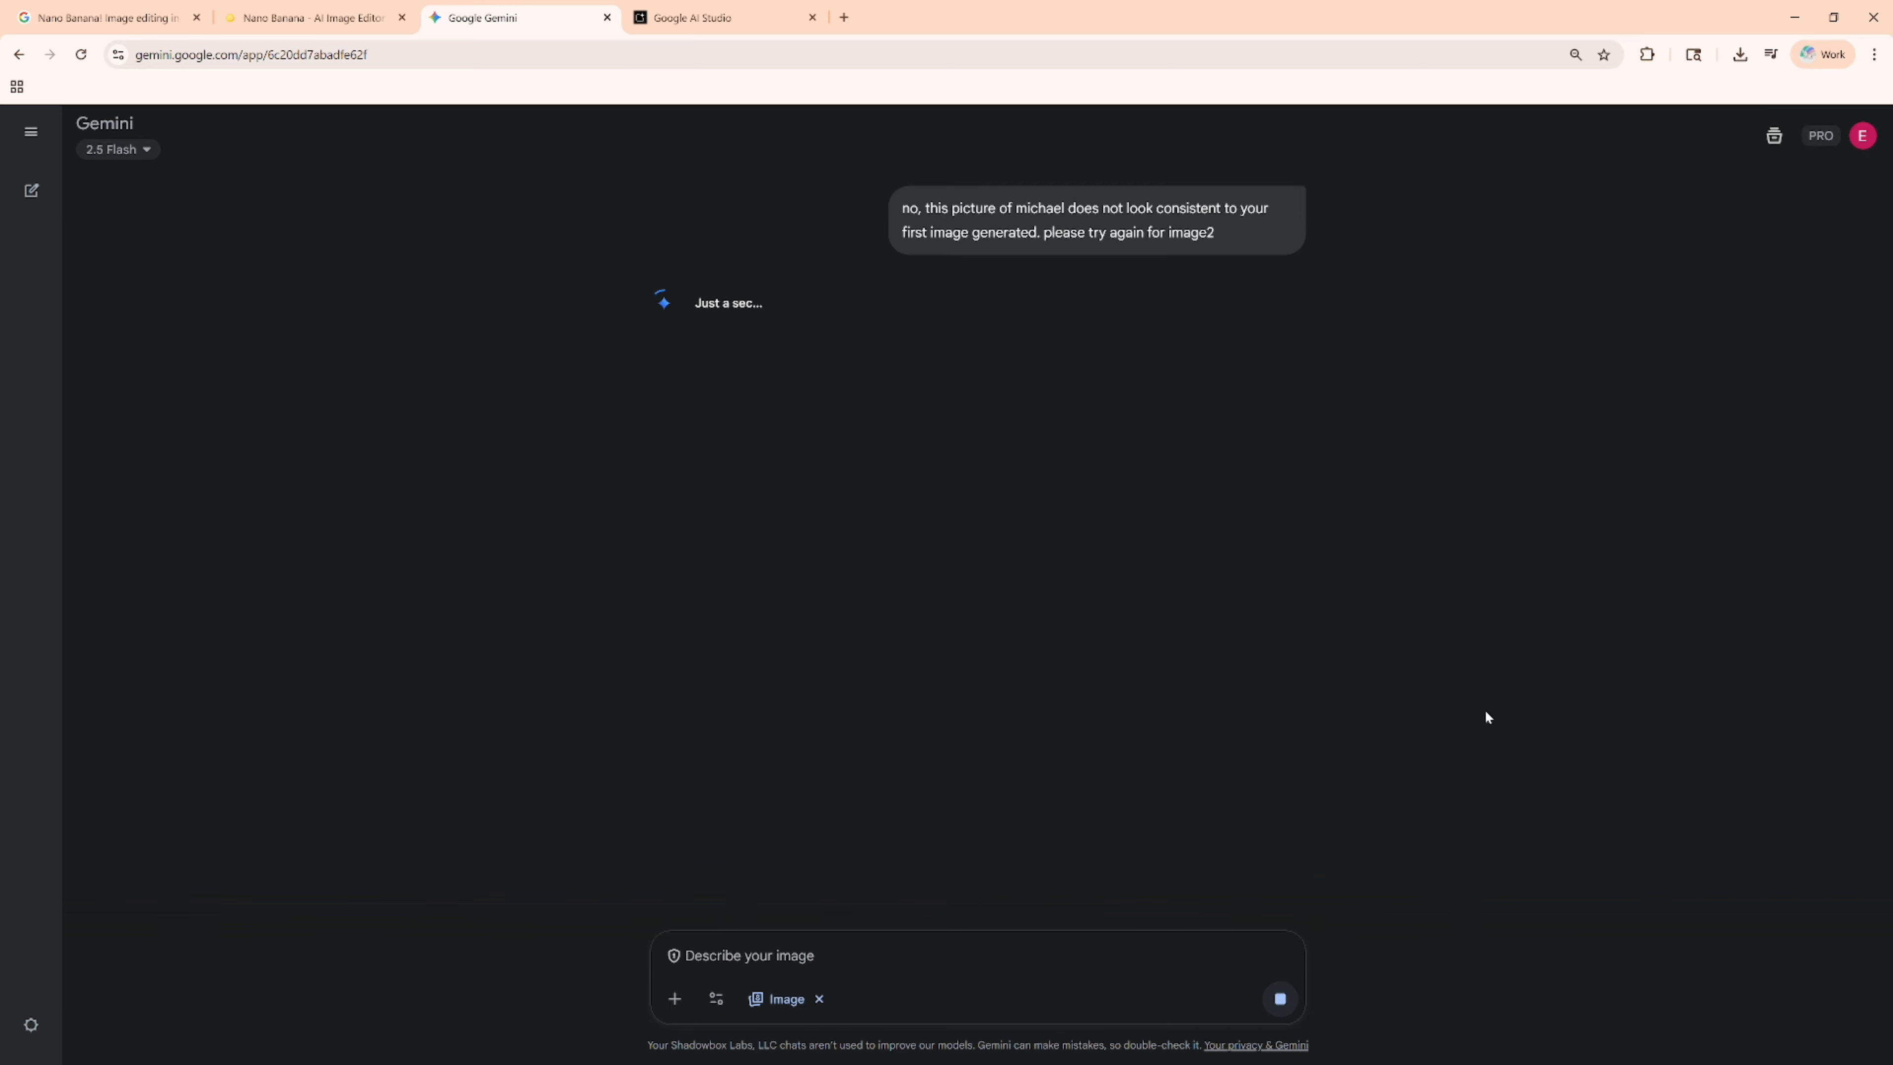
Review the earlier images and the revised second image to check the model's and T-shirt's consistency
{"action": "scroll", "coordinate": [1484, 711], "scroll_direction": "up", "scroll_amount": 5}
{"action": "scroll", "coordinate": [1479, 706], "scroll_direction": "up", "scroll_amount": 5}
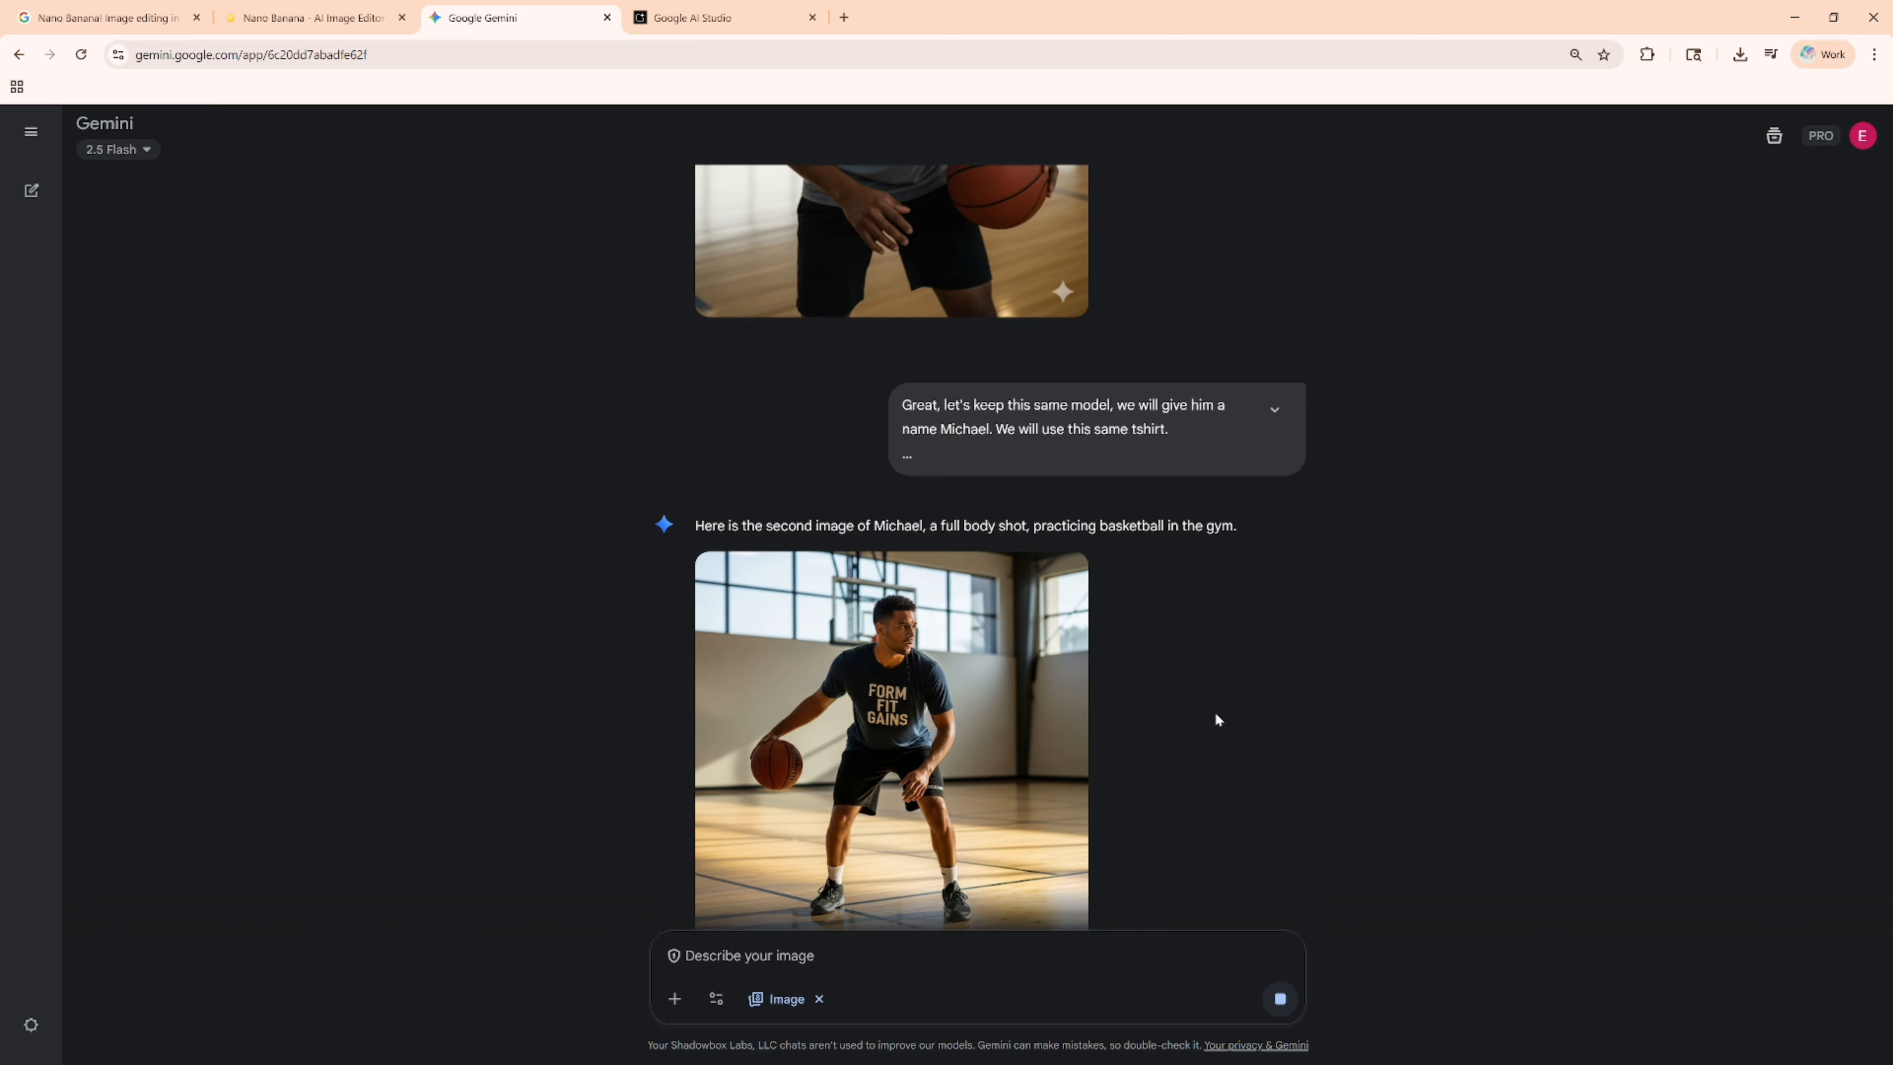
{"action": "scroll", "coordinate": [1263, 612], "scroll_direction": "down", "scroll_amount": 3}
{"action": "scroll", "coordinate": [1220, 795], "scroll_direction": "down", "scroll_amount": 1}
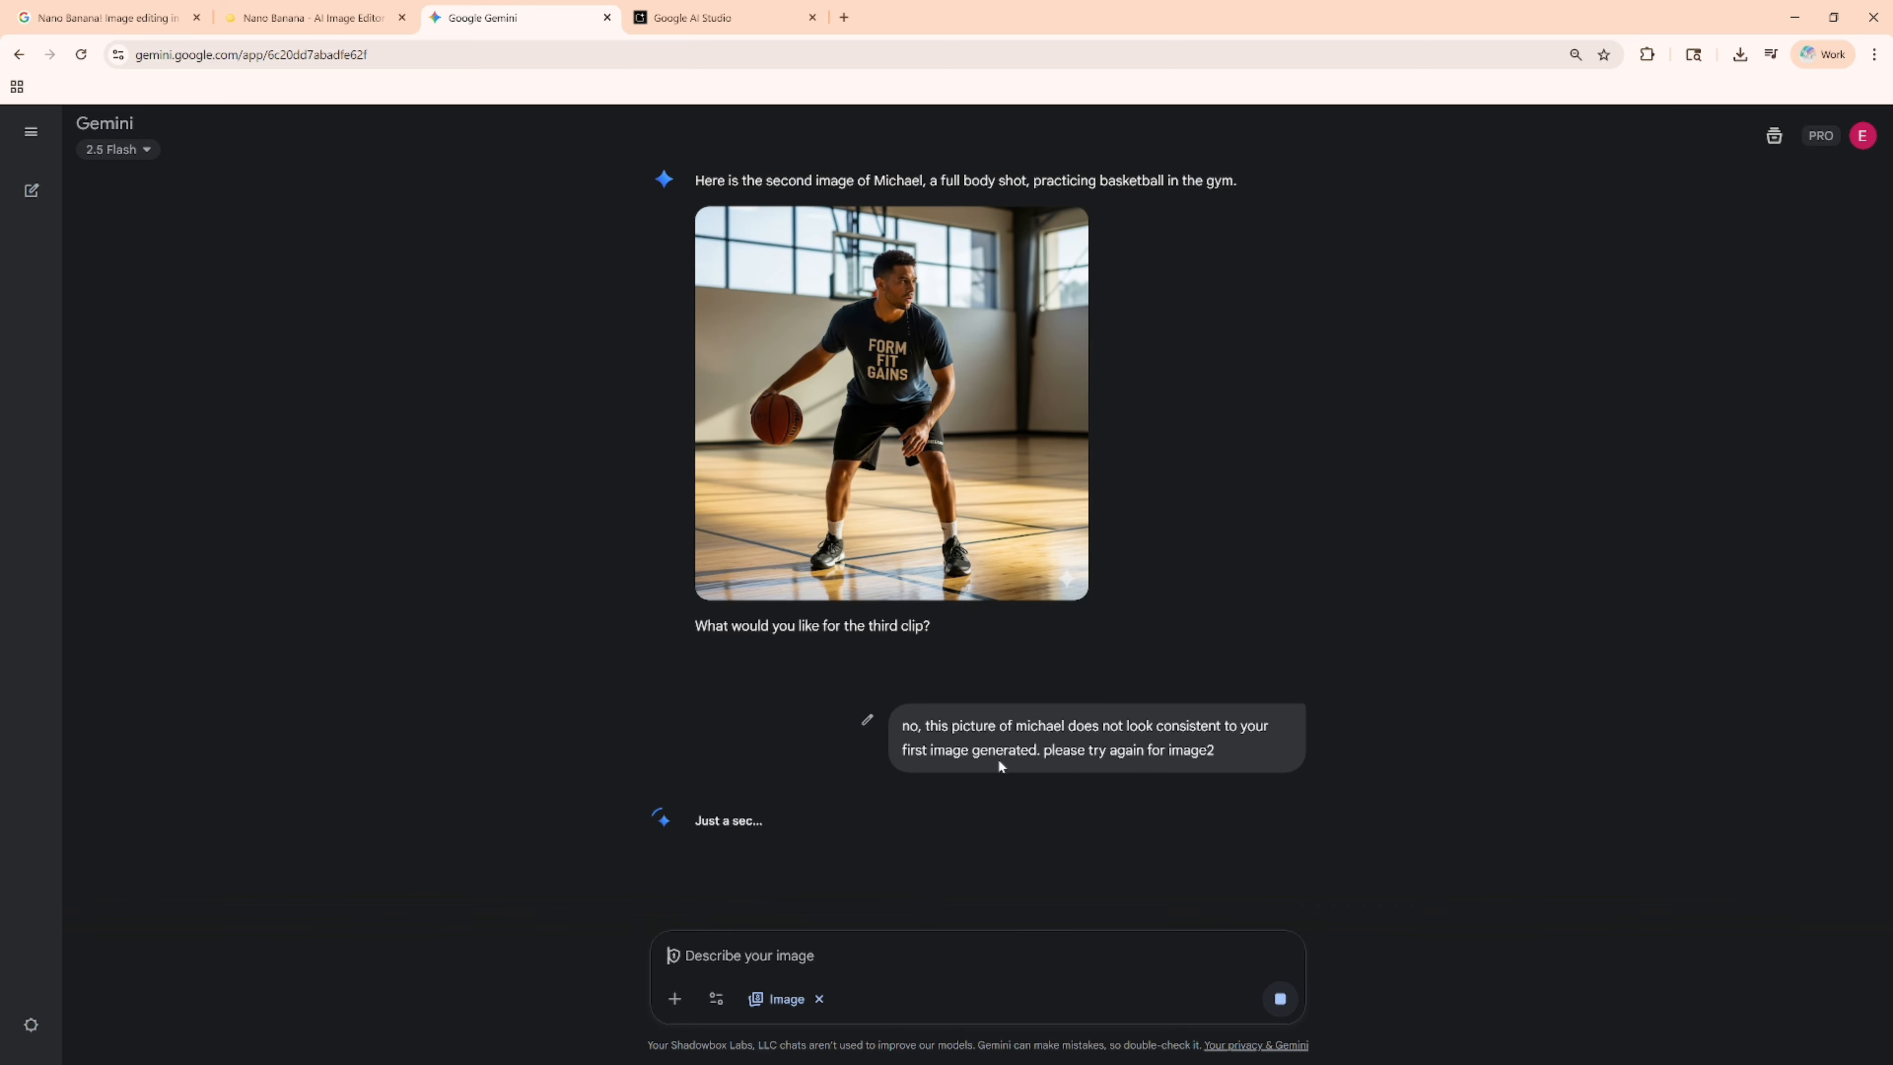
{"action": "scroll", "coordinate": [1019, 702], "scroll_direction": "up", "scroll_amount": 5}
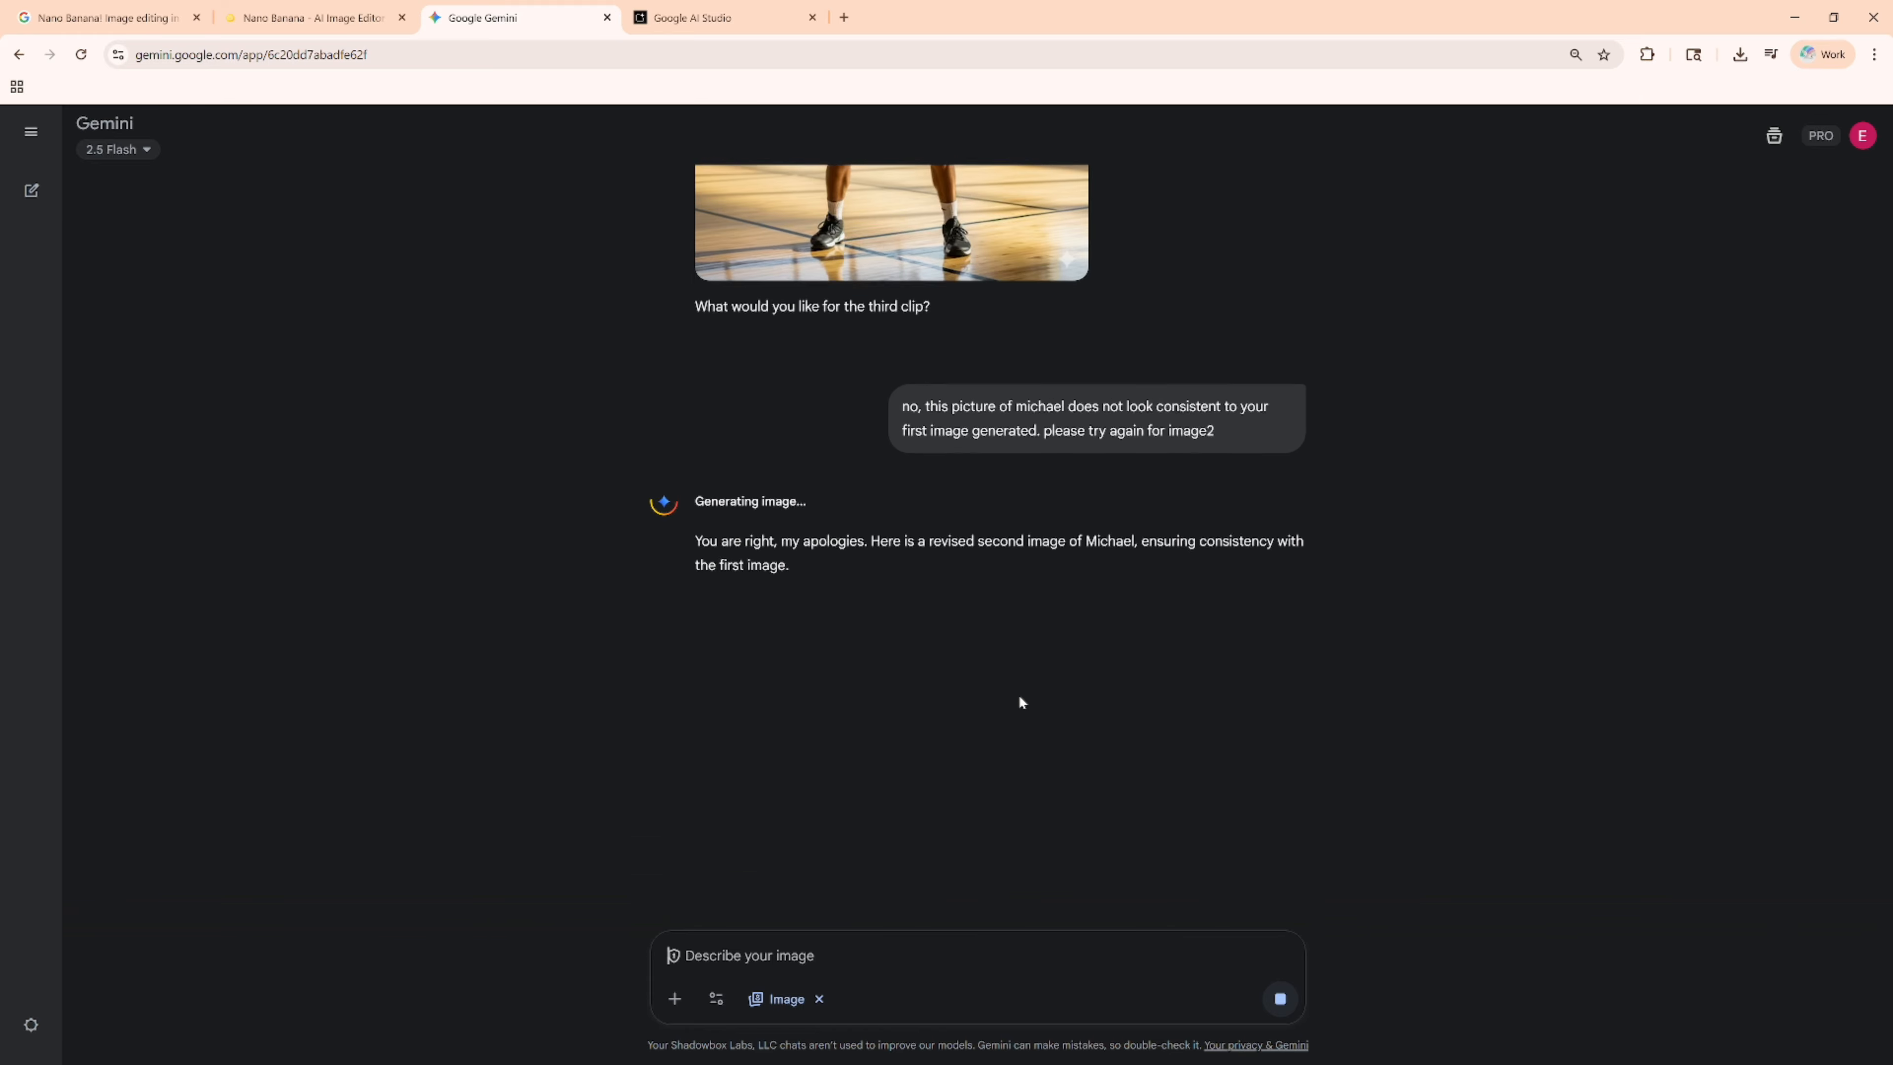
{"action": "scroll", "coordinate": [1059, 690], "scroll_direction": "up", "scroll_amount": 3}
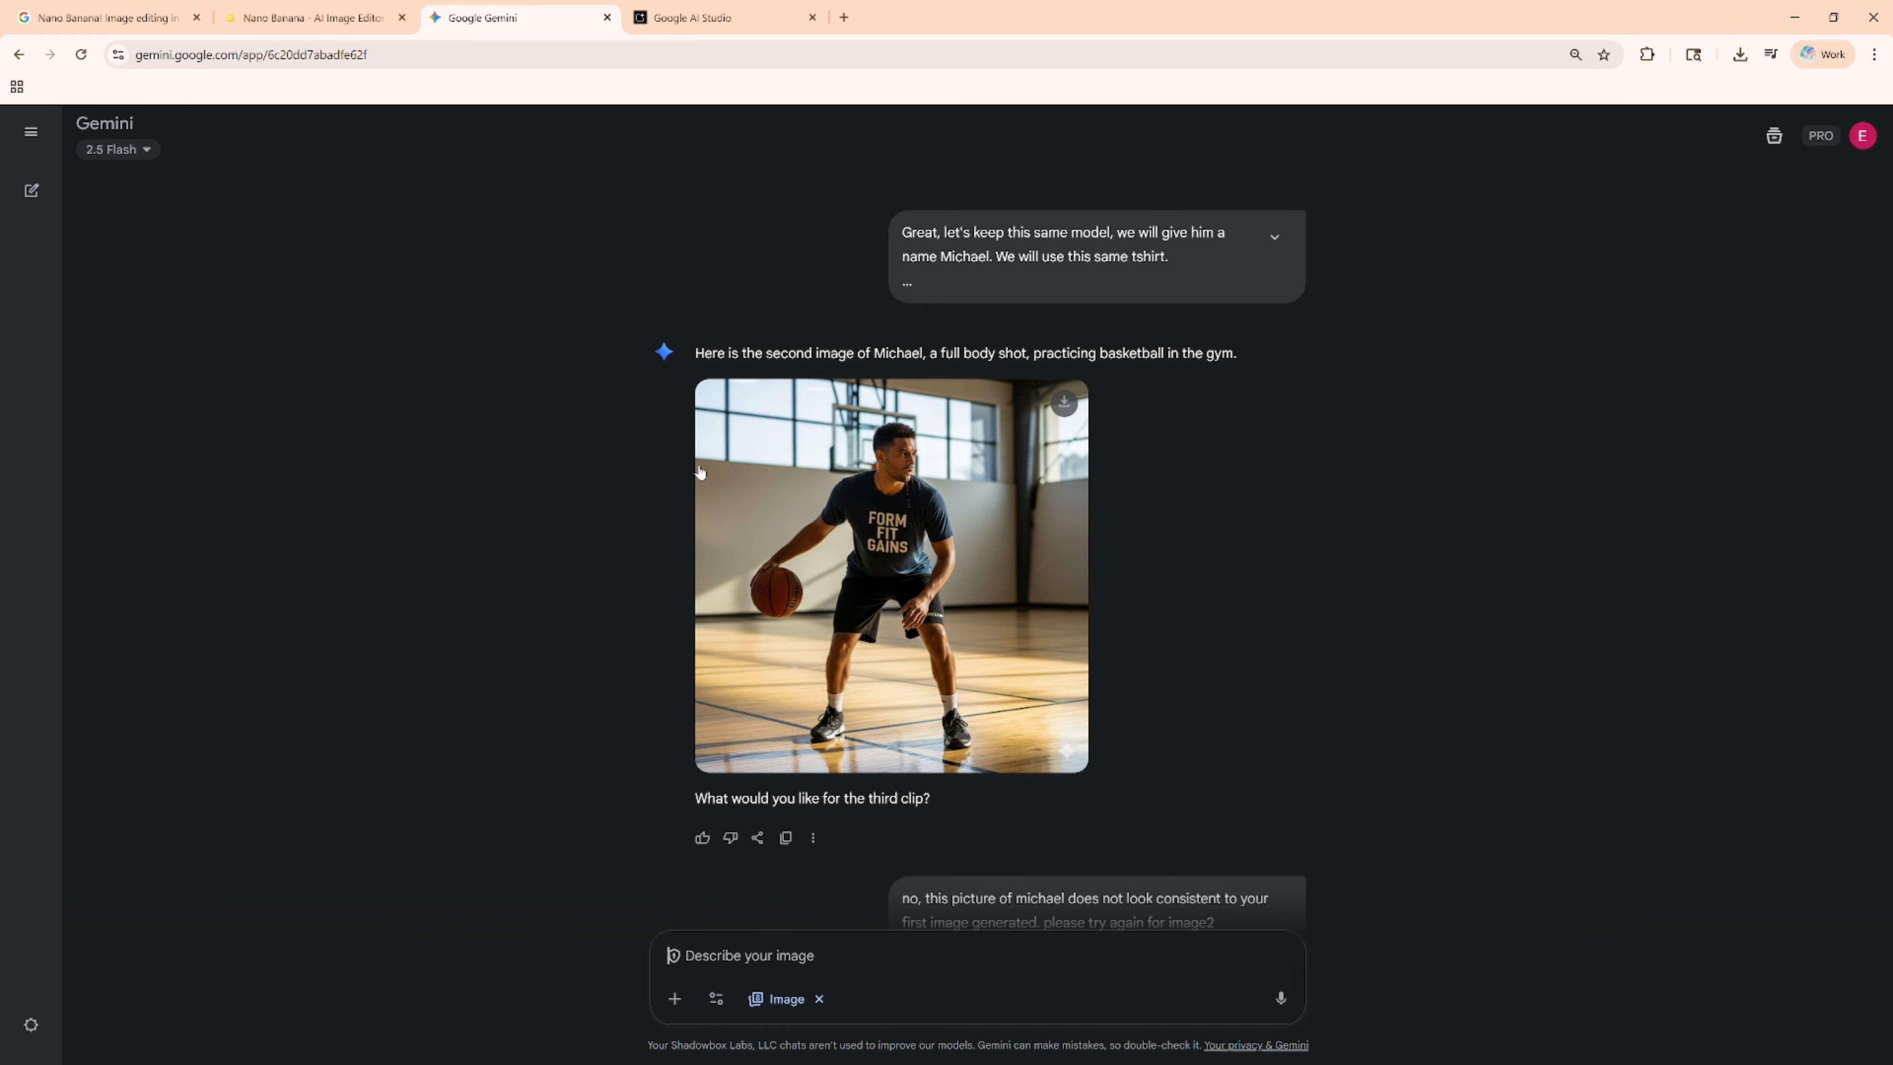
{"action": "scroll", "coordinate": [701, 473], "scroll_direction": "down", "scroll_amount": 5}
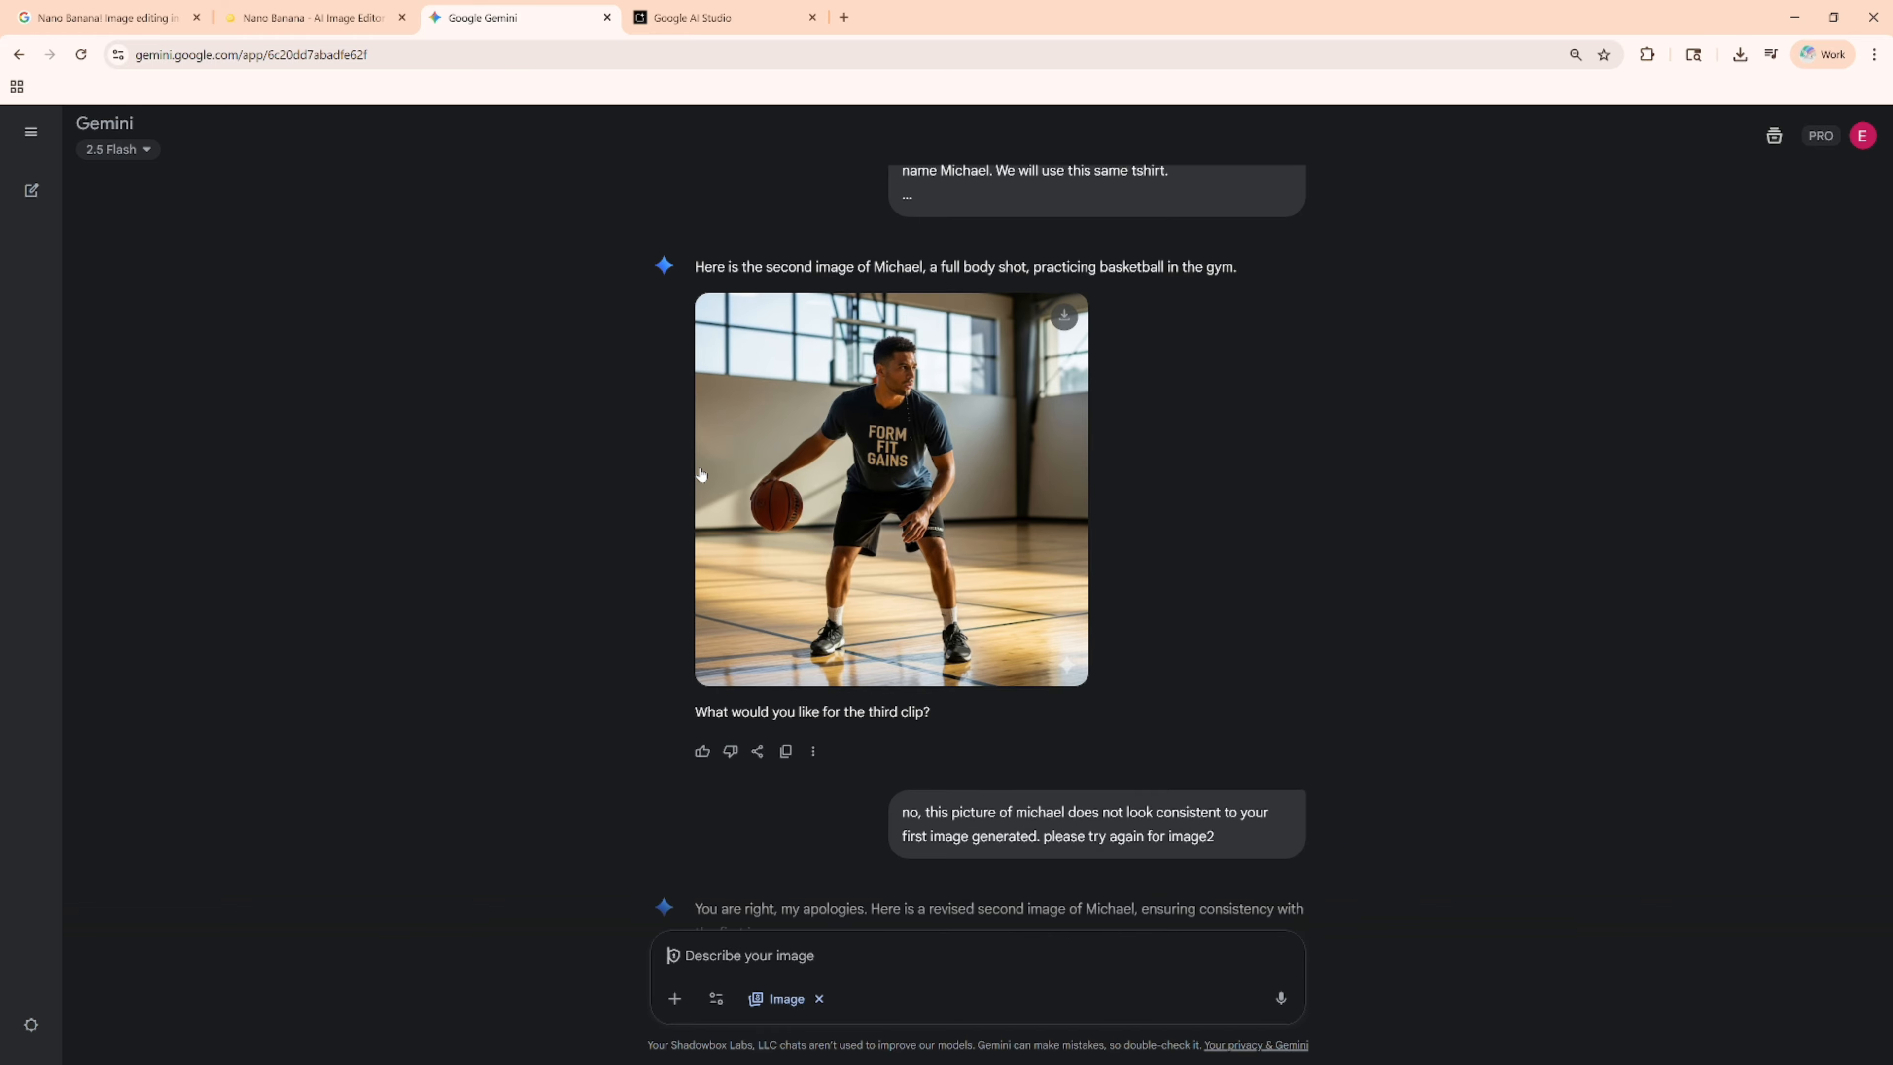
{"action": "scroll", "coordinate": [727, 484], "scroll_direction": "down", "scroll_amount": 2}
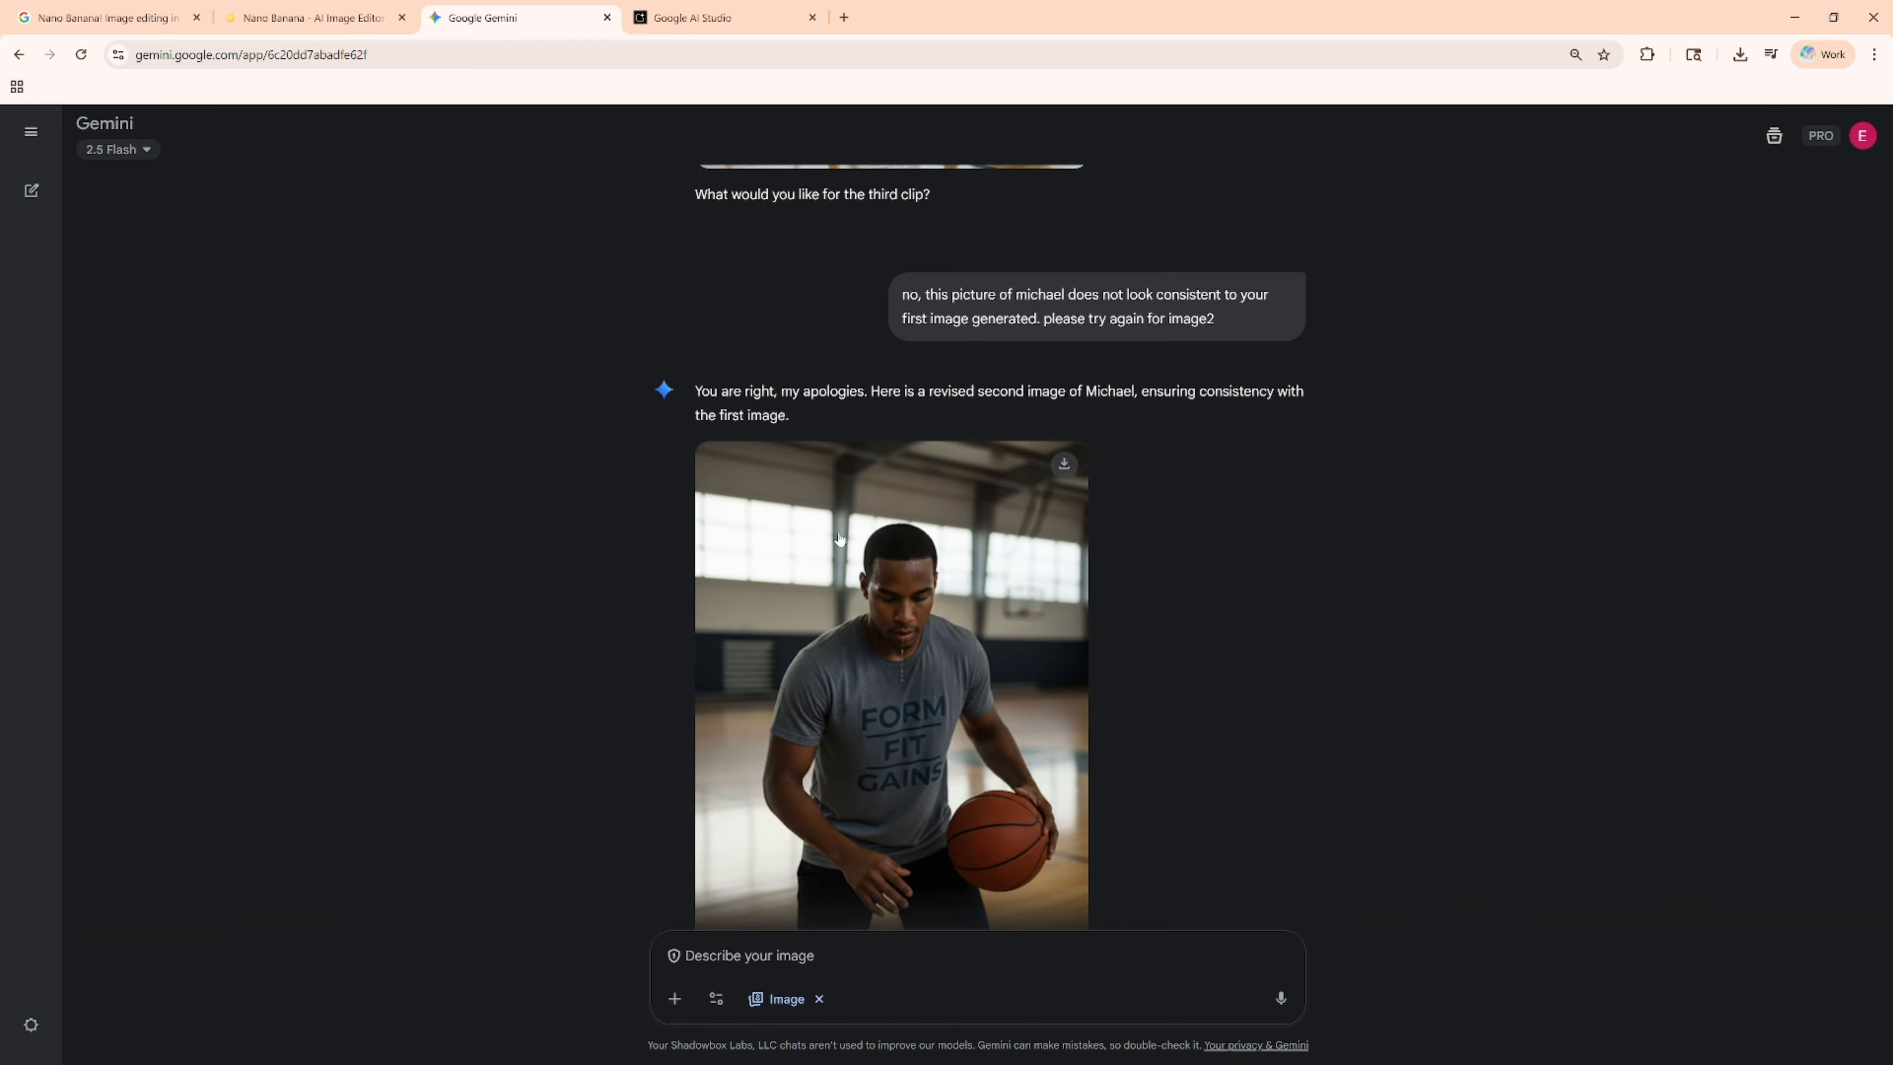
{"action": "scroll", "coordinate": [949, 617], "scroll_direction": "down", "scroll_amount": 2}
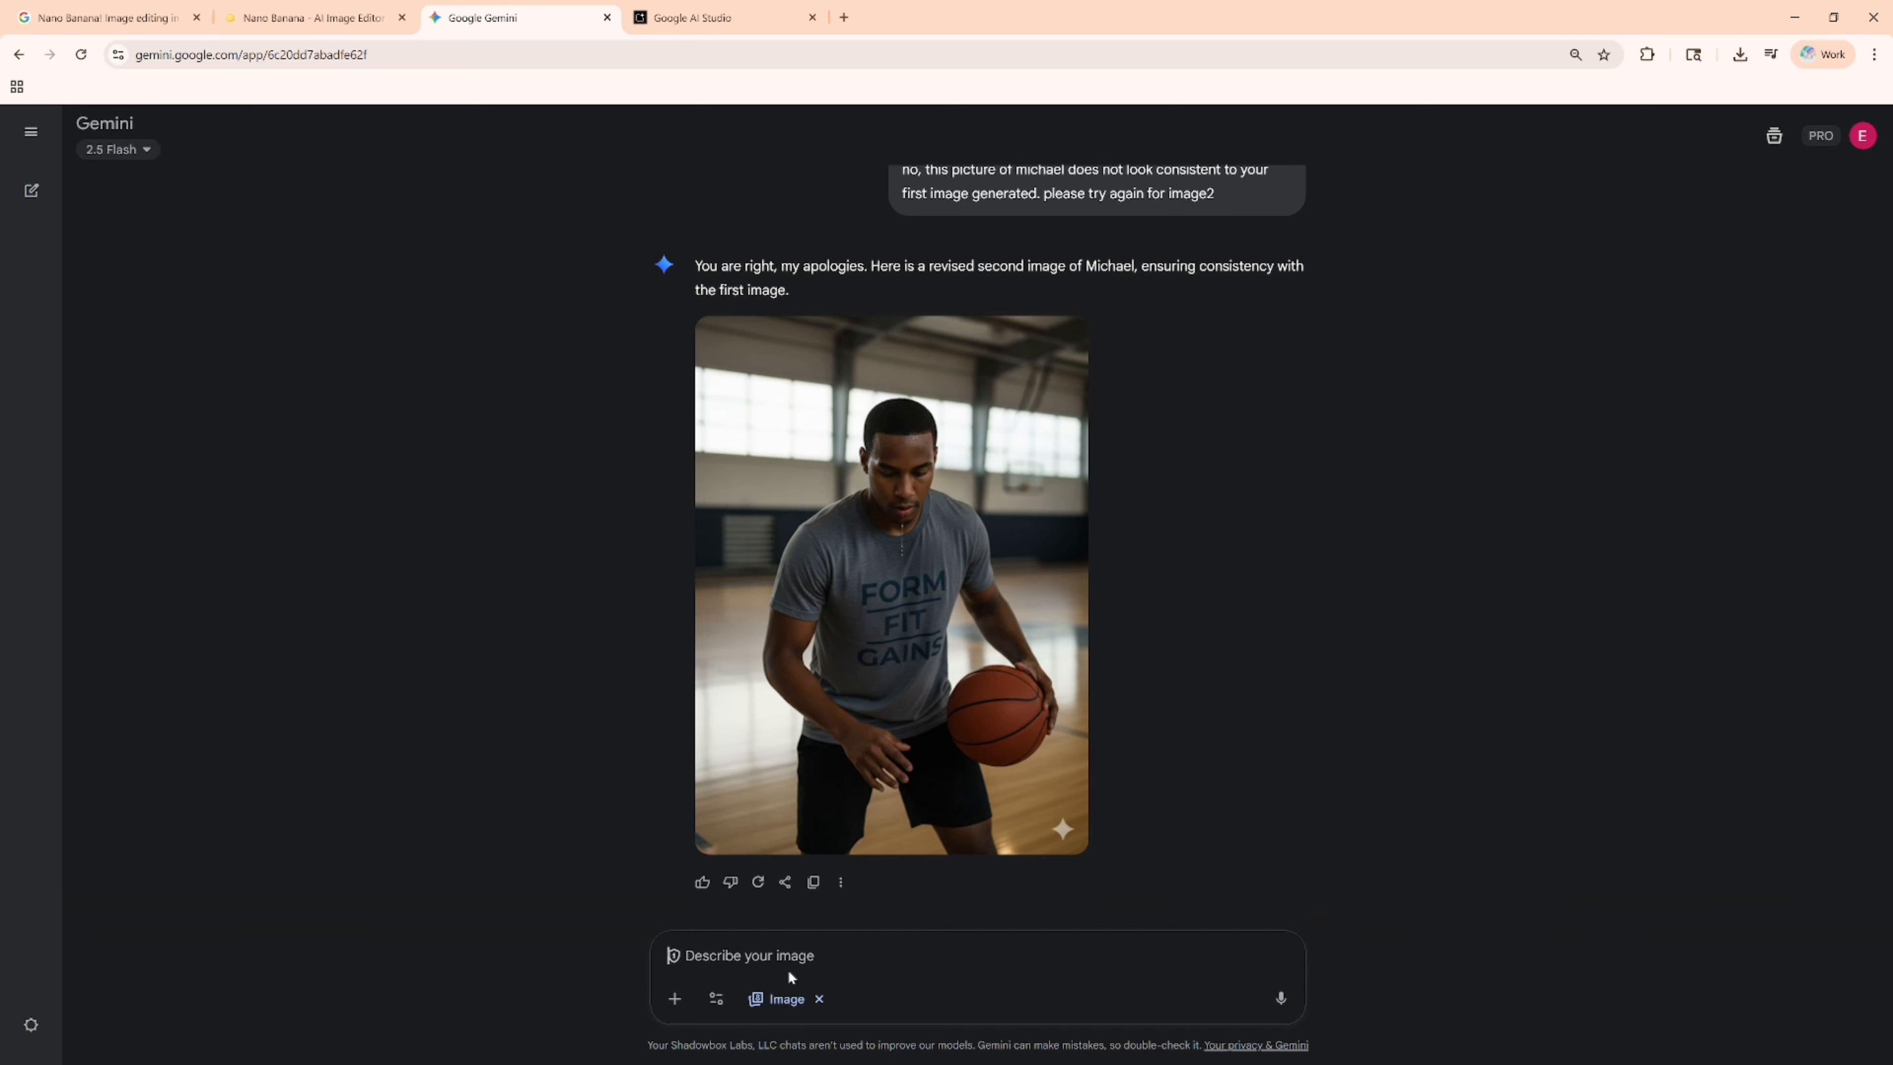
Draft a reply saying "so we got the character consistency from our image1, however, the tshirt has changed."
{"action": "type", "text": "so we got the"}
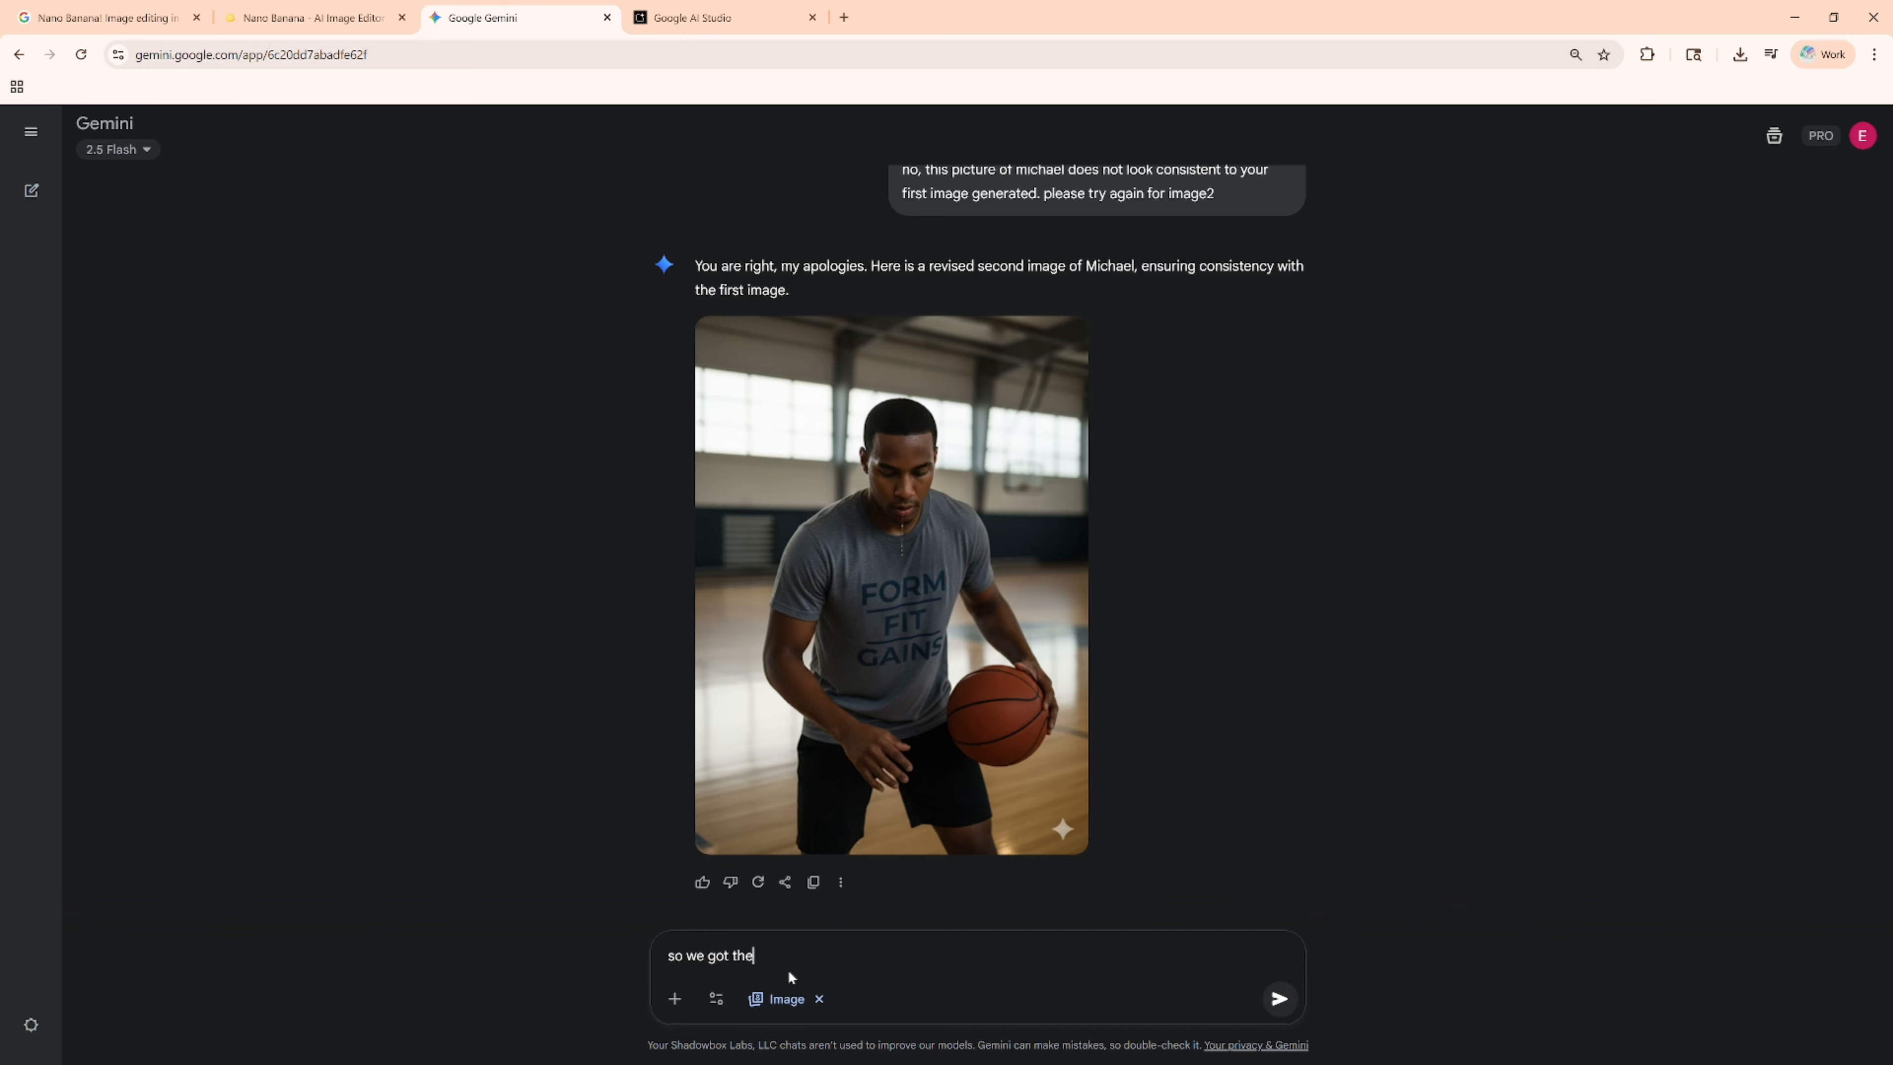
{"action": "type", "text": " character consistency from our image1"}
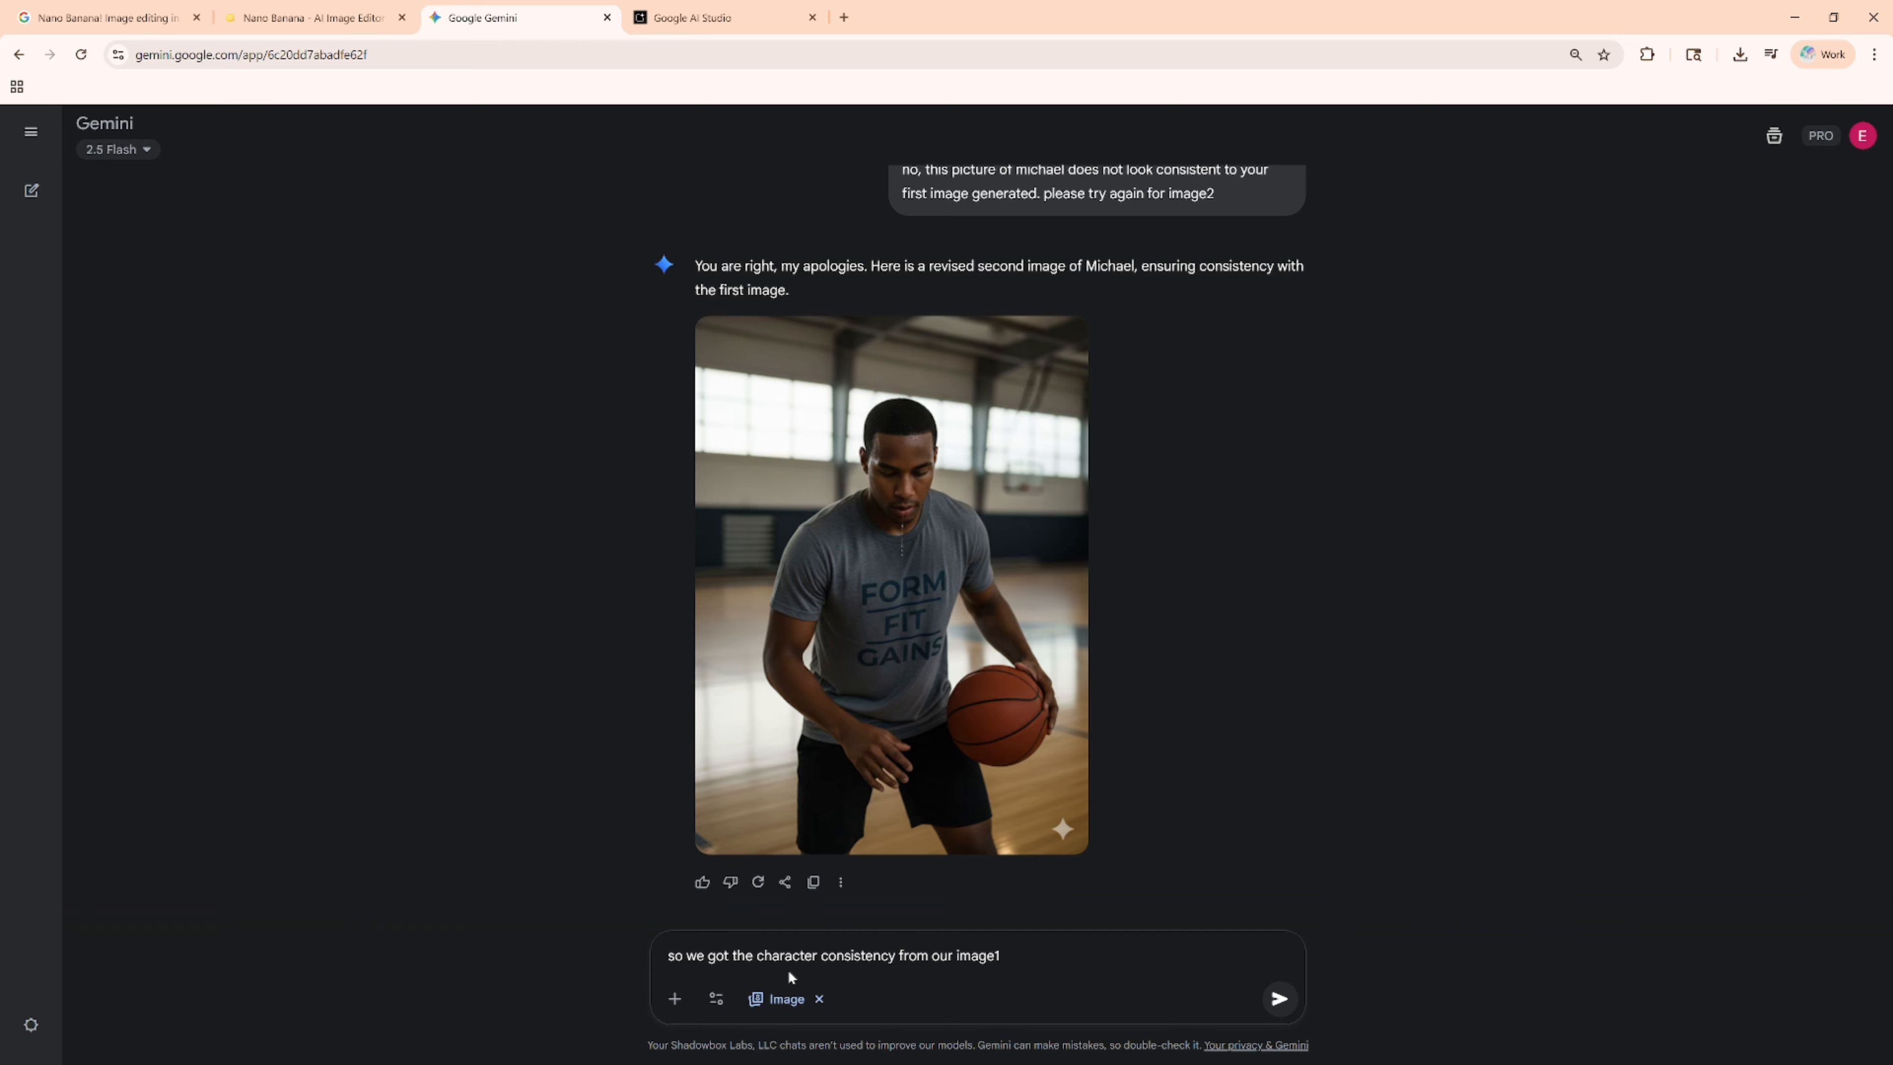
{"action": "type", "text": ", however, the "}
{"action": "type", "text": "sshirt has changed"}
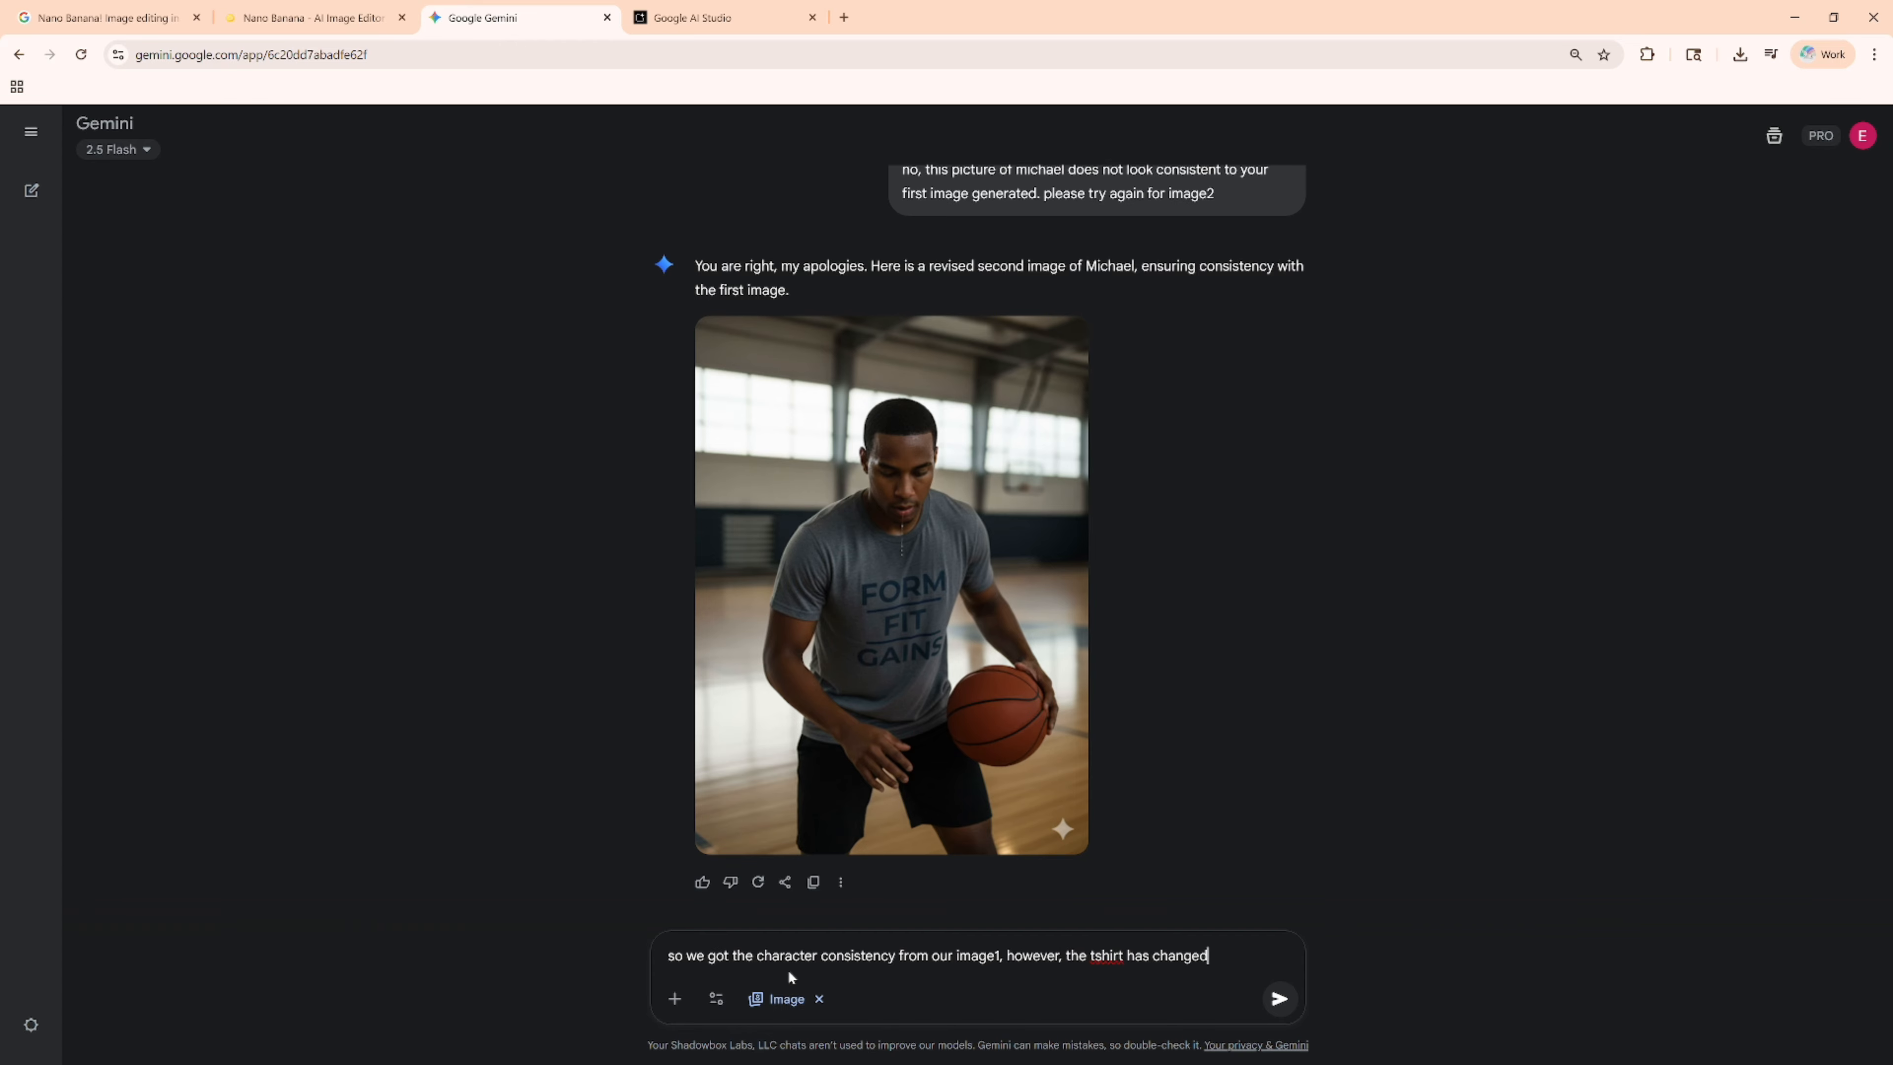
{"action": "type", "text": "."}
Add "keep the same tshirt, but zoom out and give me a full body shot." and send the reply
{"action": "type", "text": "keep the of"}
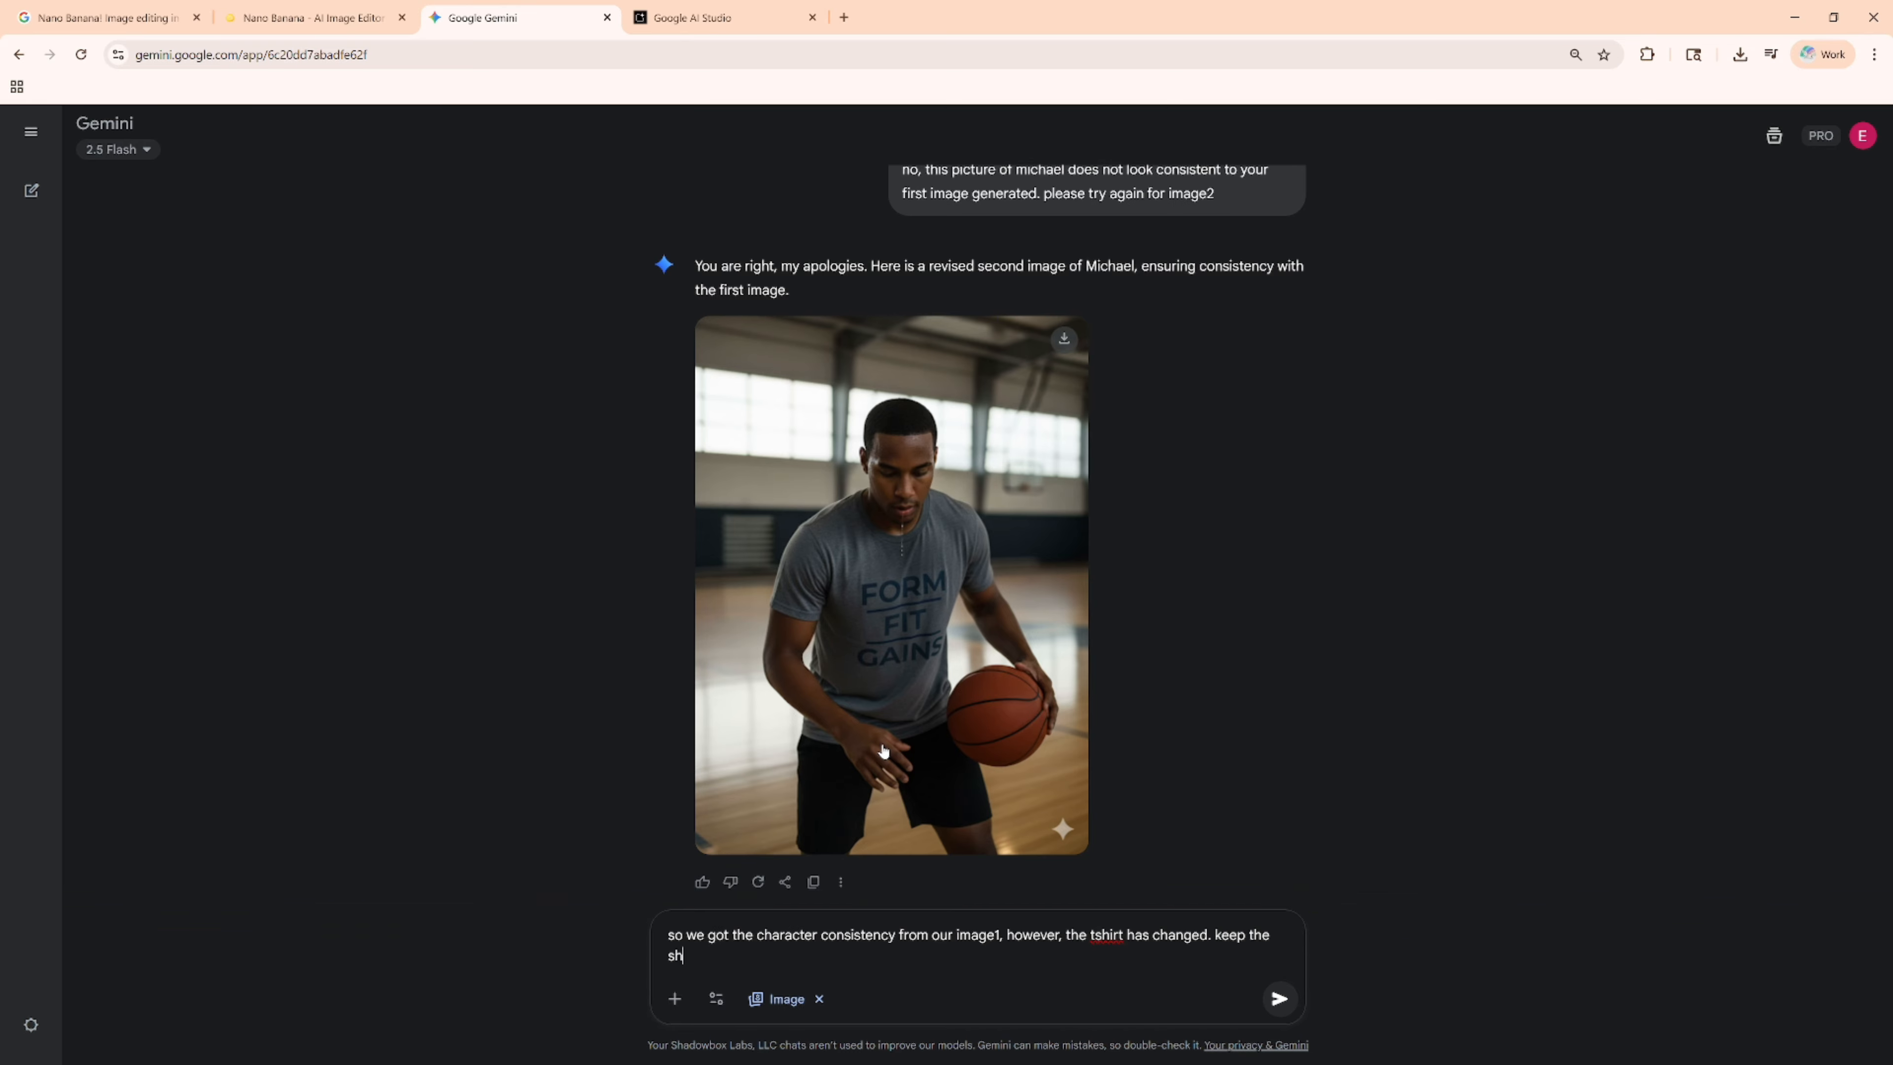
{"action": "key", "text": "BackSpace"}
{"action": "key", "text": "BackSpace"}
{"action": "type", "text": "same tshirt, but zoom out and give me a full body shot."}
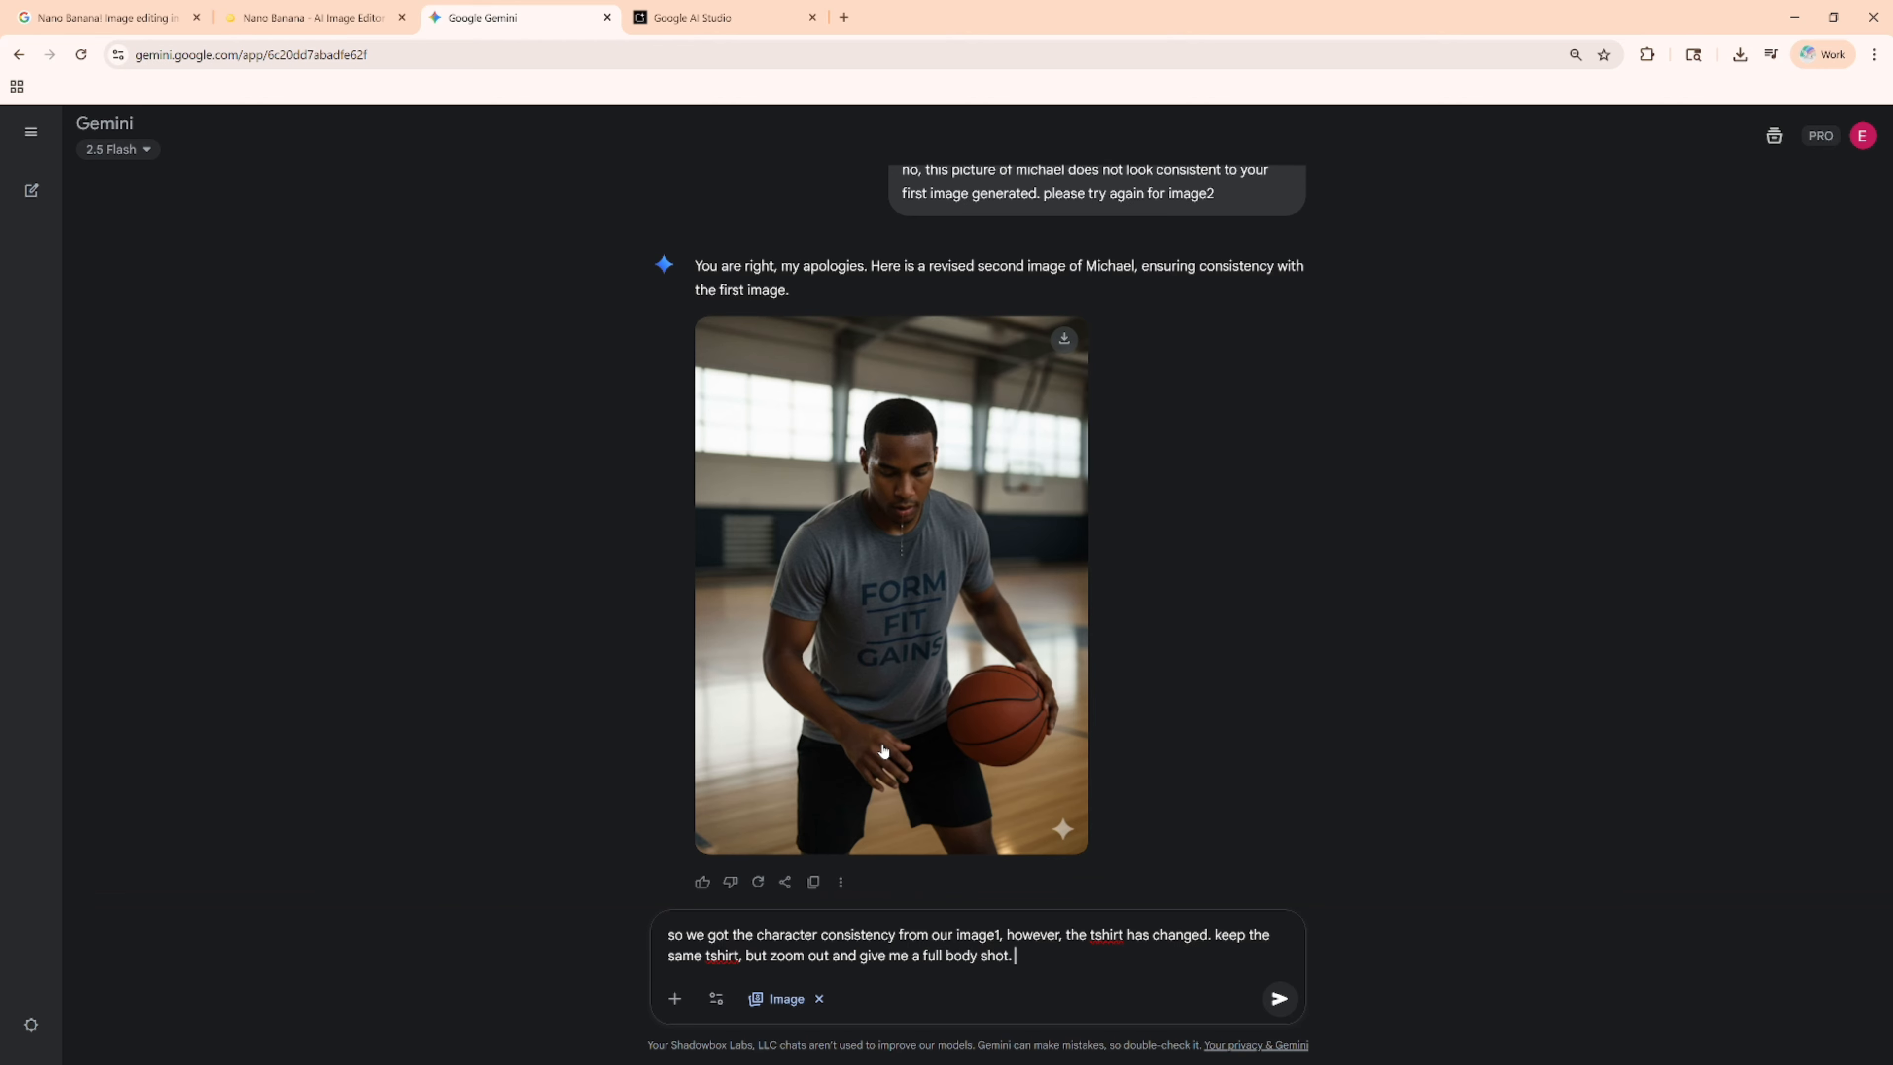
{"action": "key", "text": "Up"}
{"action": "key", "text": "Return"}
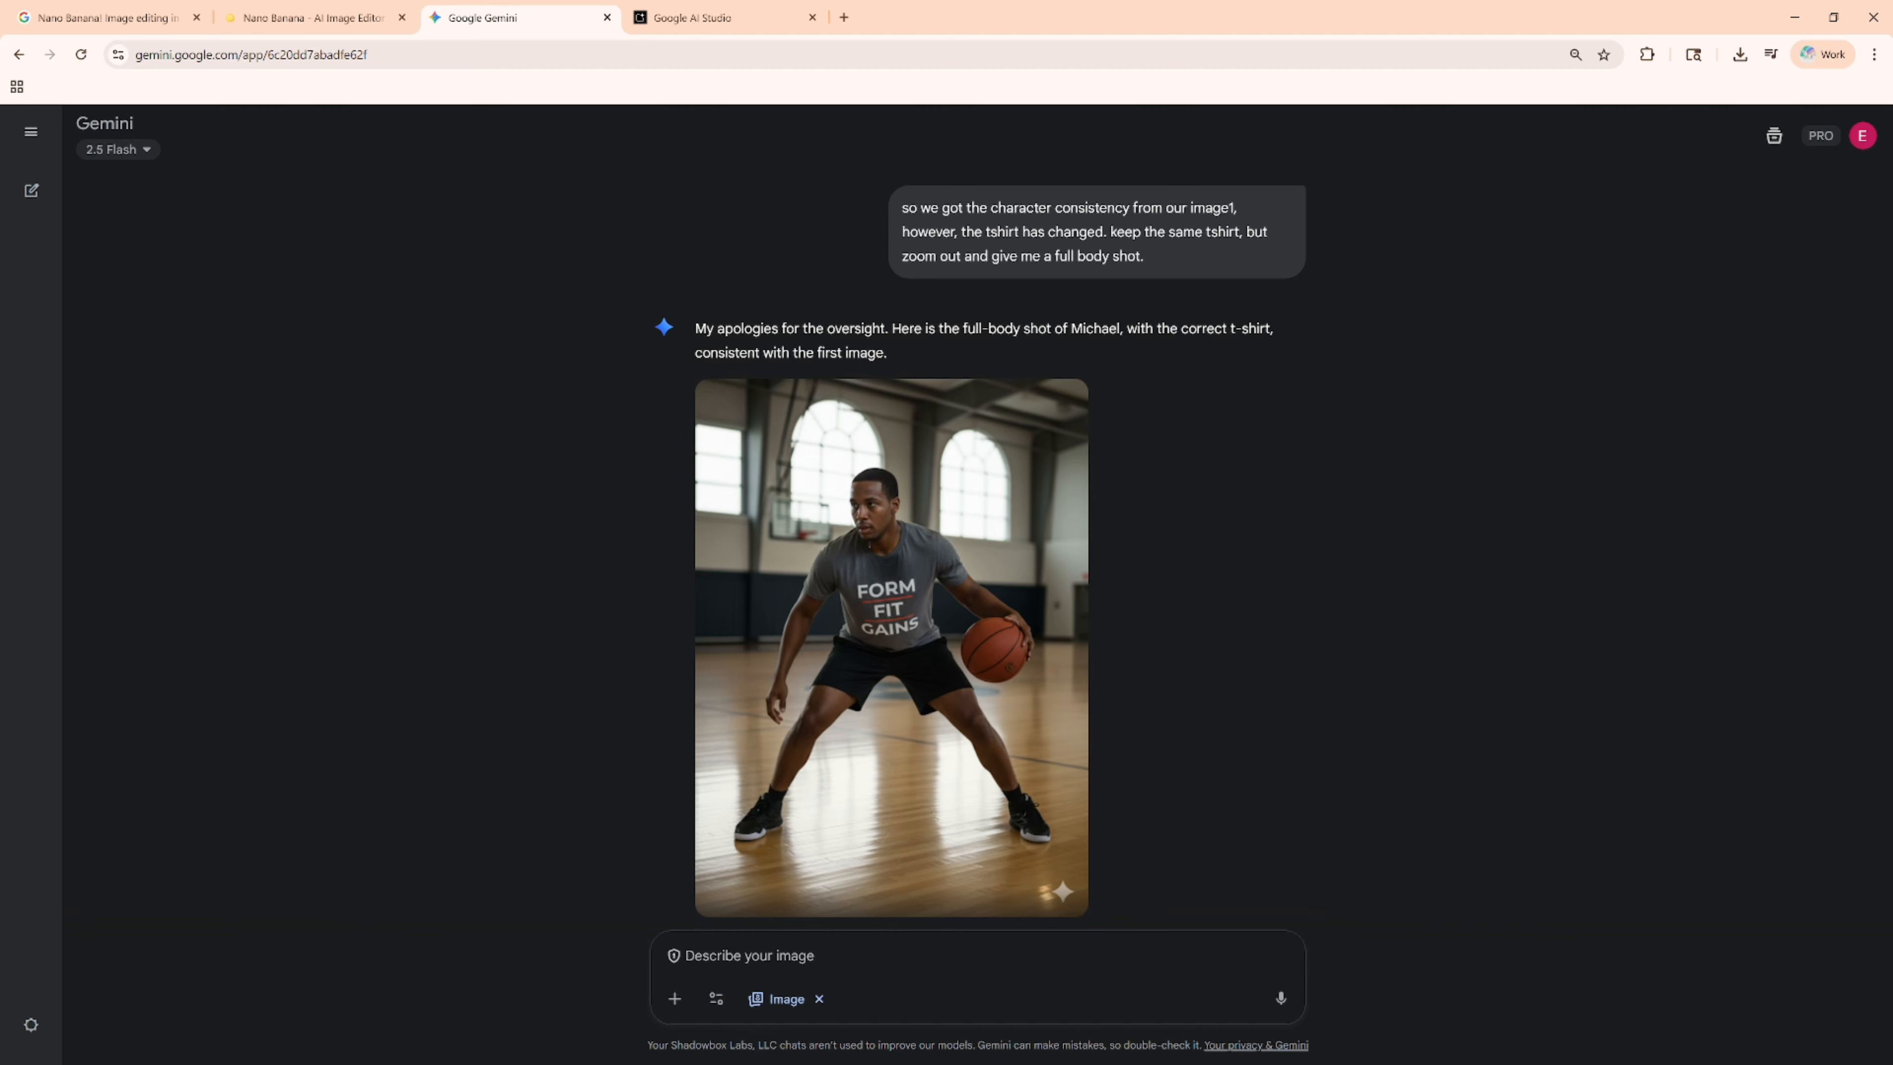
Draft the image 3 prompt, approving the result and asking for the same character and tshirt with a wider angle lens, 35mm
{"action": "type", "text": "perfect. let"}
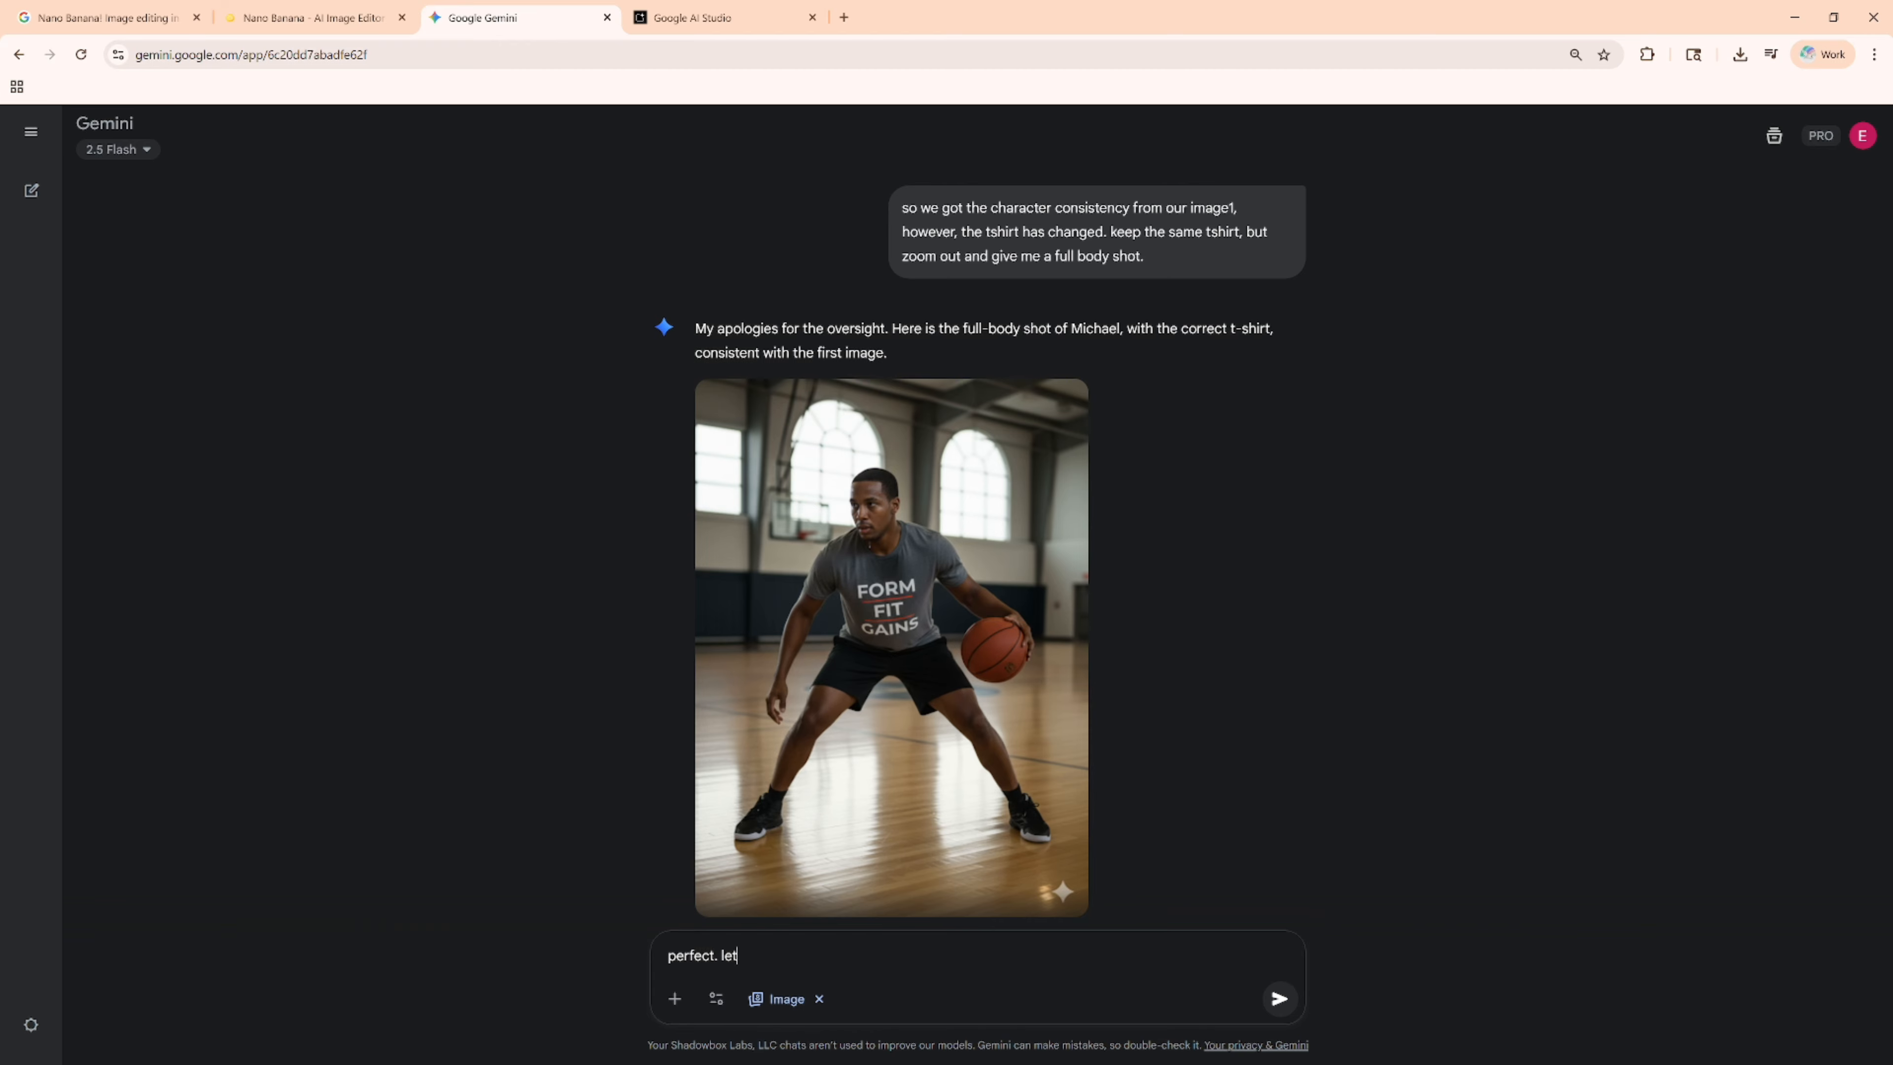
{"action": "type", "text": "'s use the same character michael, "}
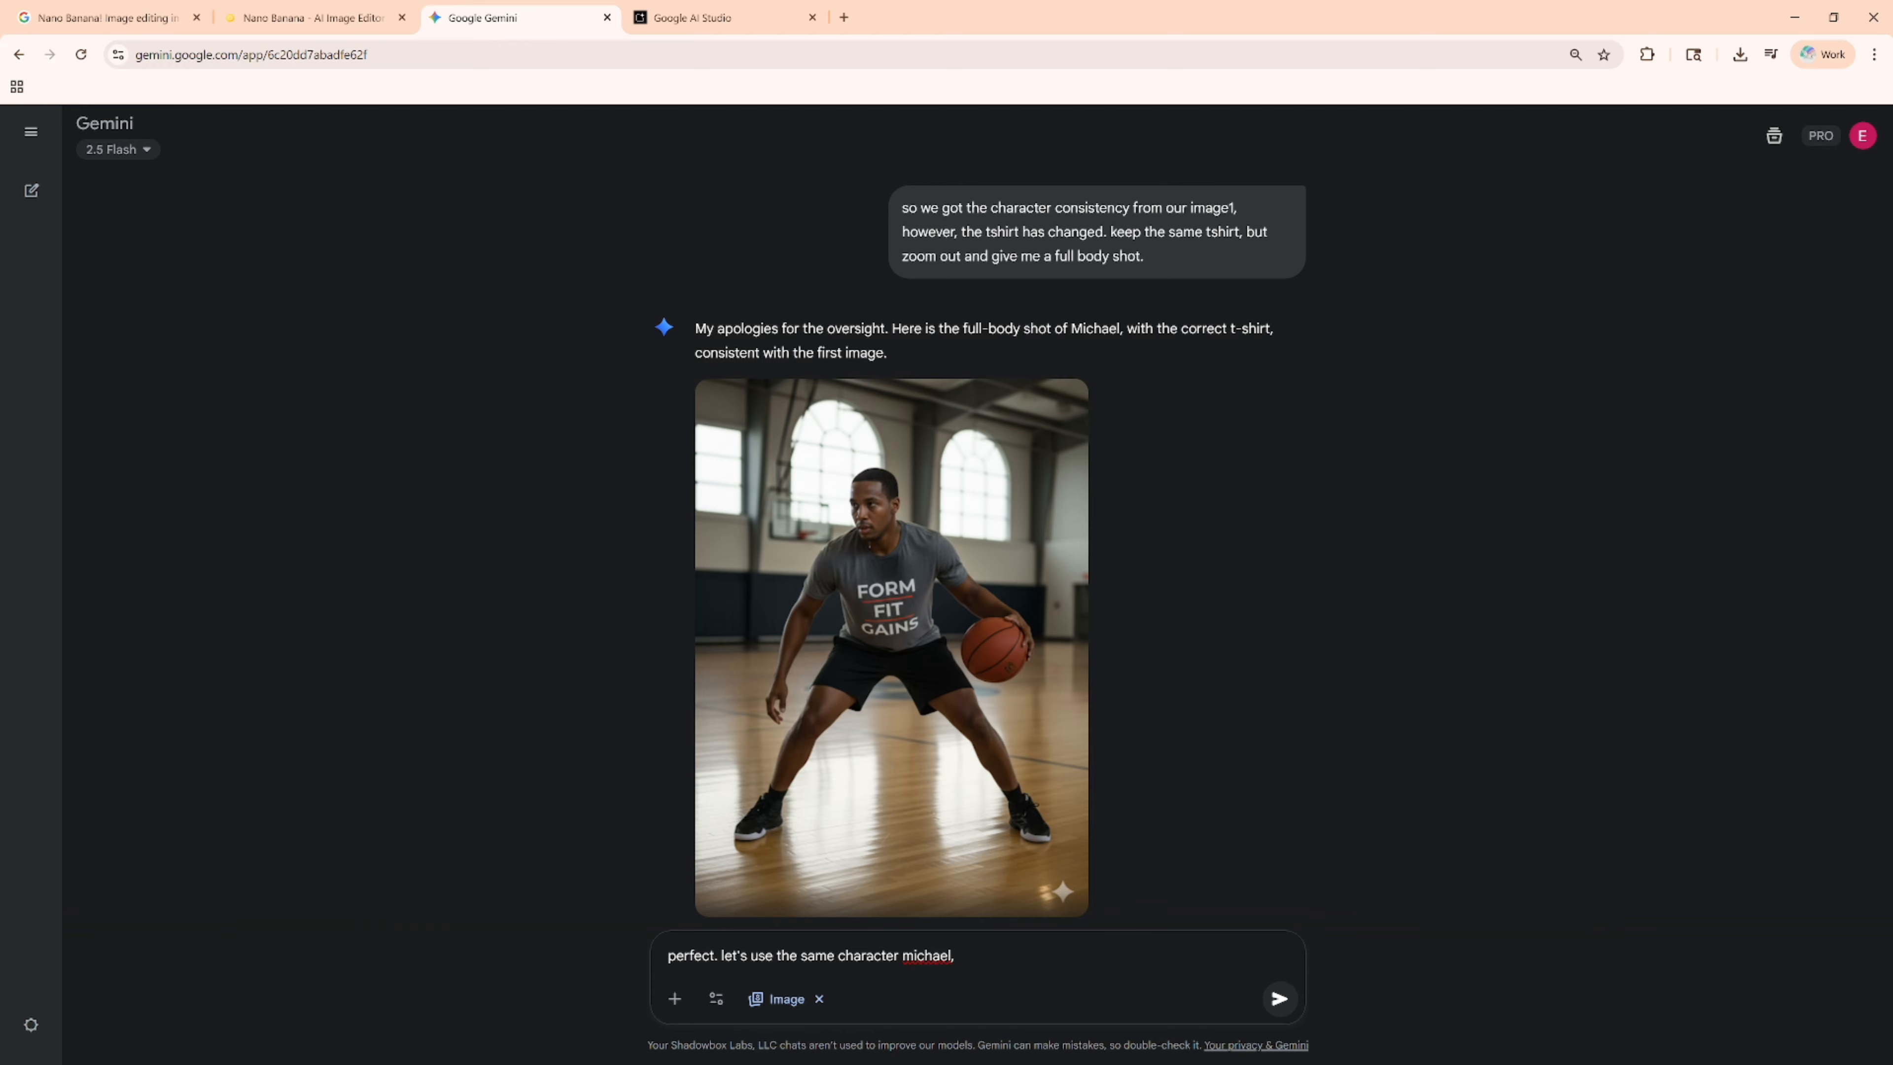
{"action": "type", "text": "in the same tshirt for image 3. this time"}
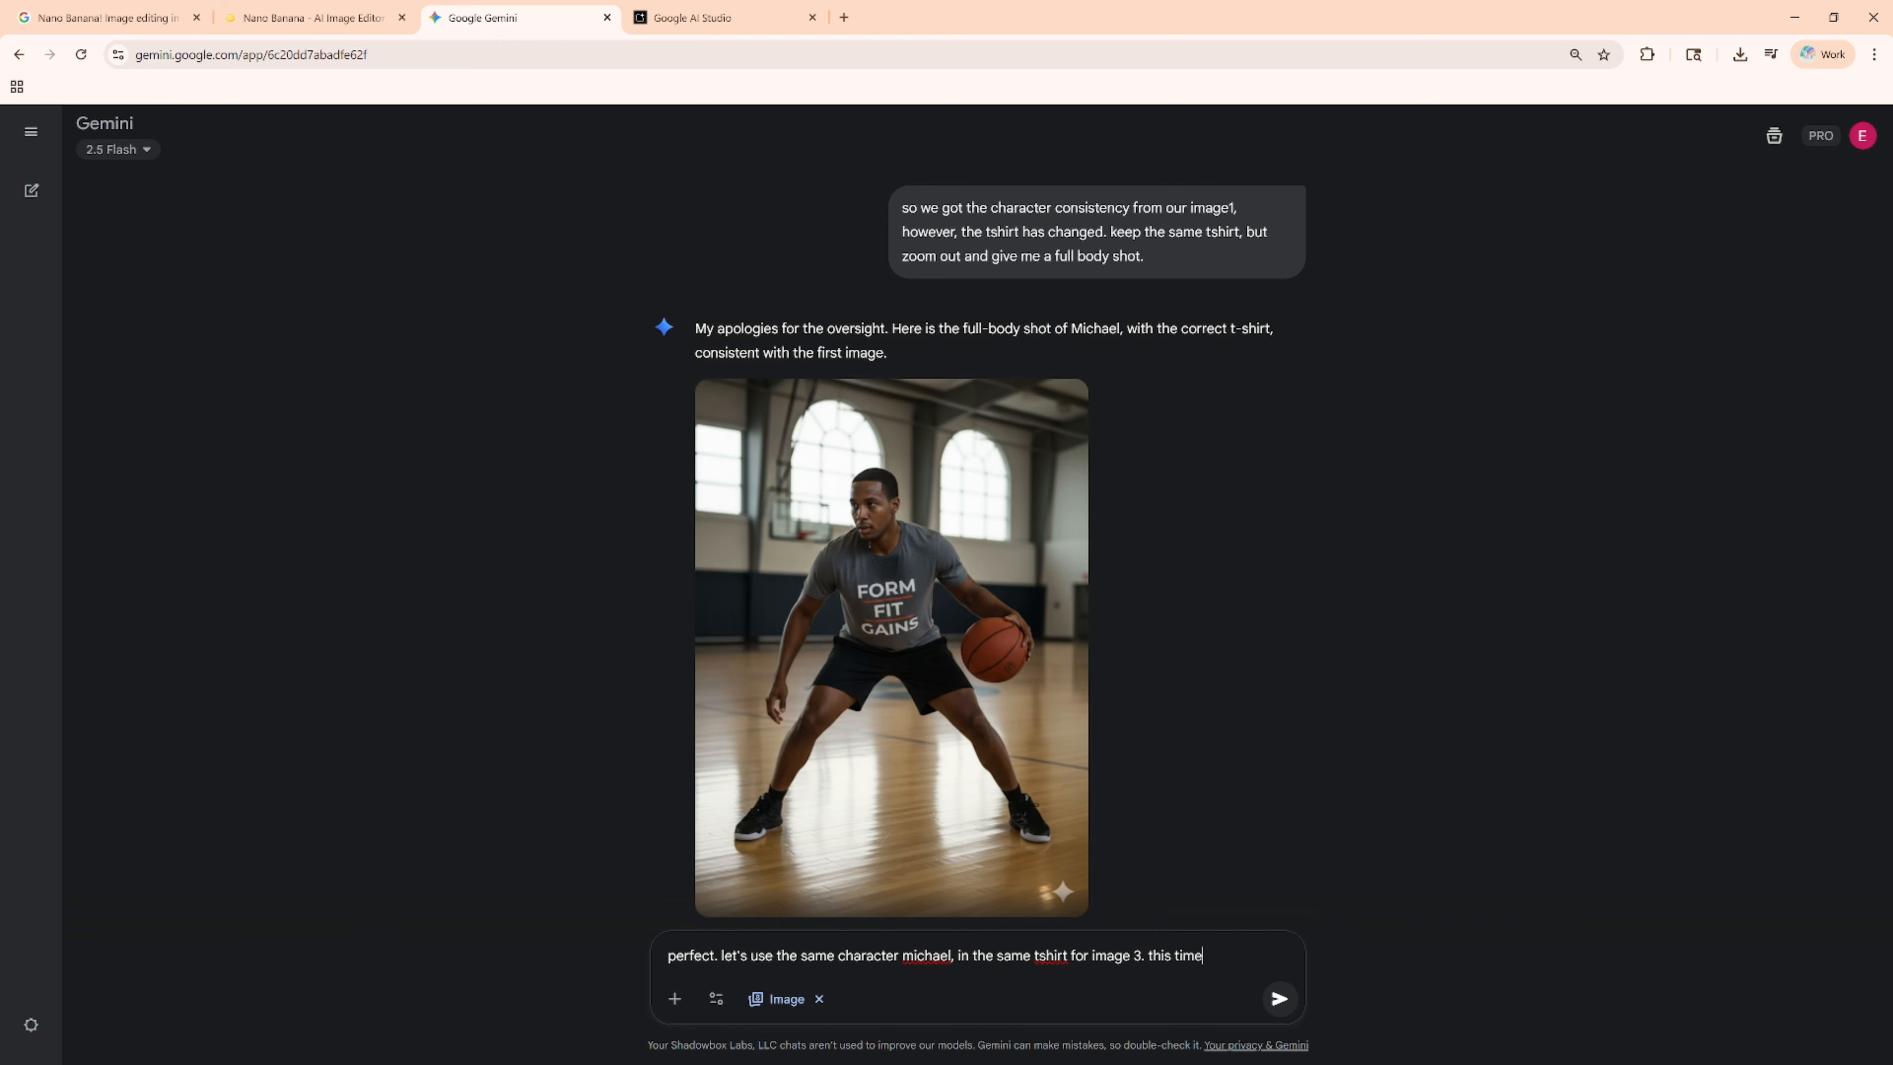
{"action": "type", "text": ", we will use a "}
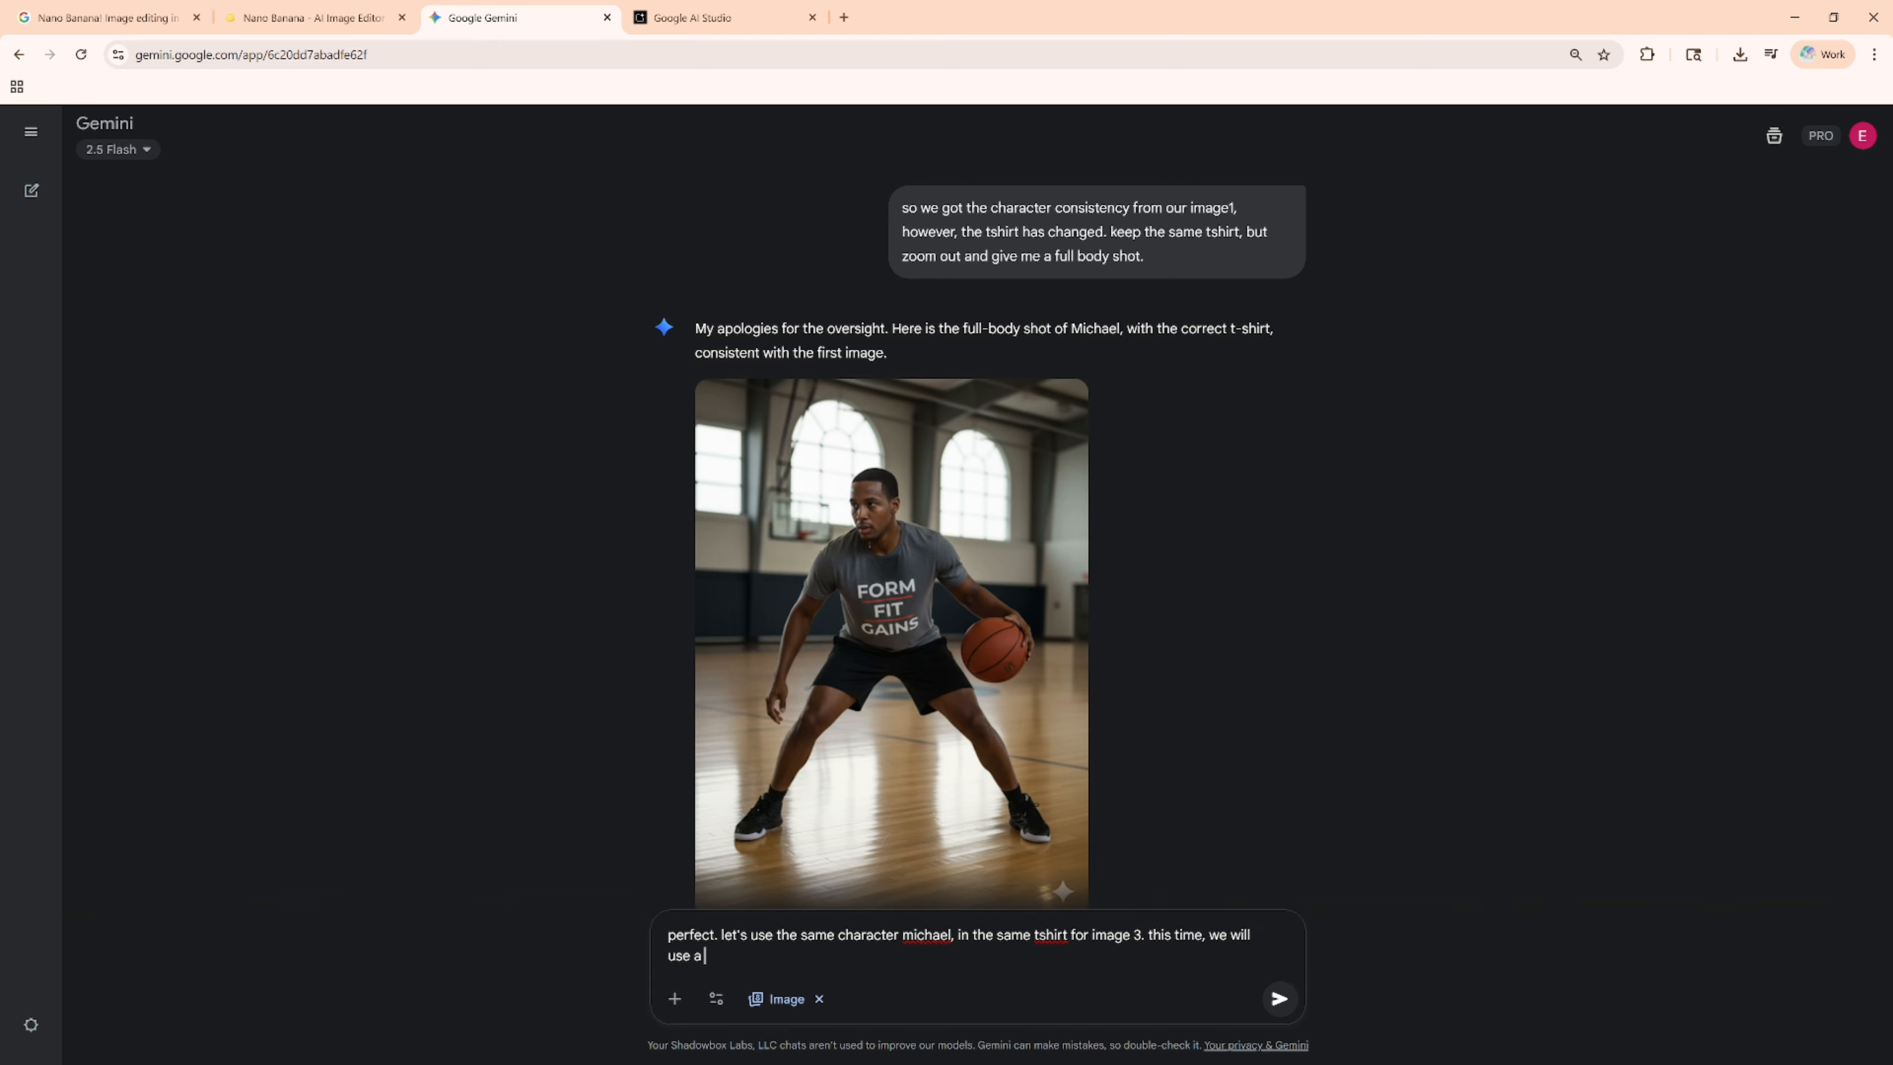
{"action": "type", "text": "wider angle lens, 35mm. we will position "}
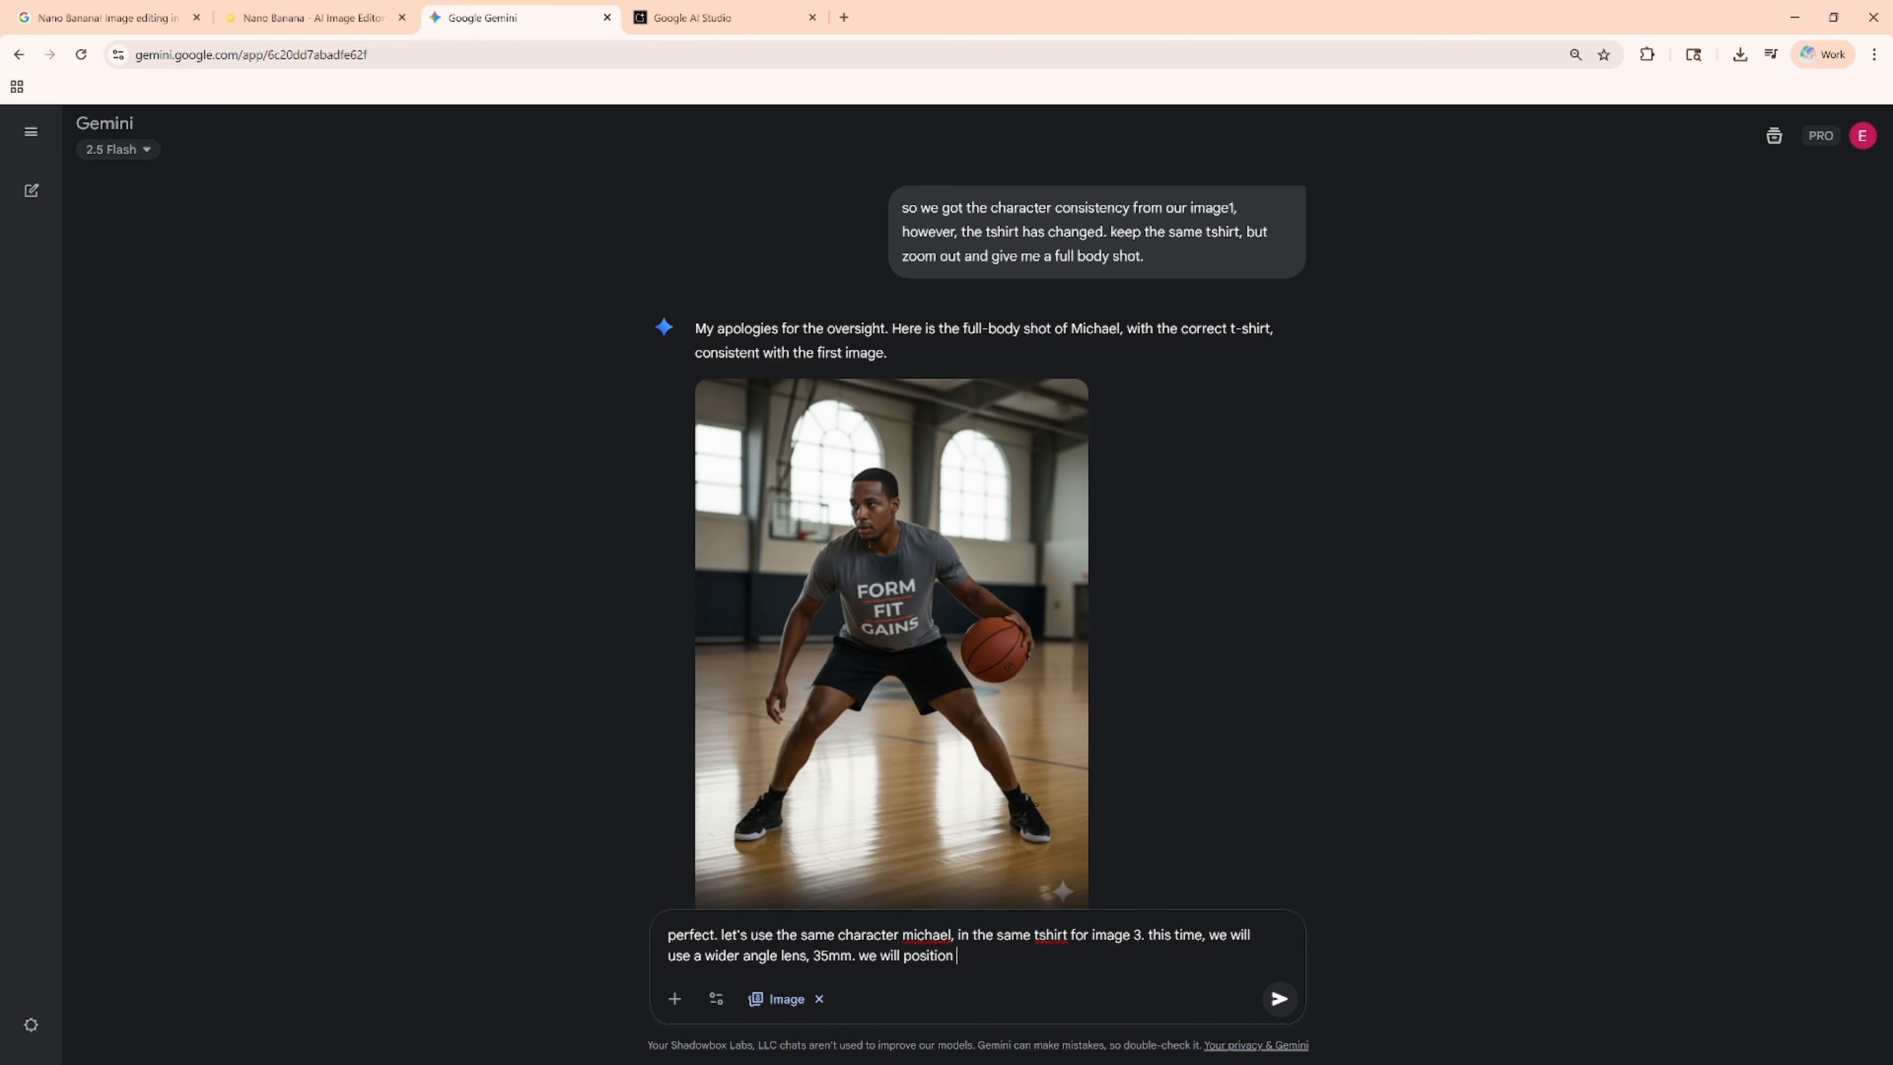
Specify a camera position further away, capturing the model "in the act of shooting a 3 pointer at the top of the key."
{"action": "type", "text": "the camera further away and capture mi"}
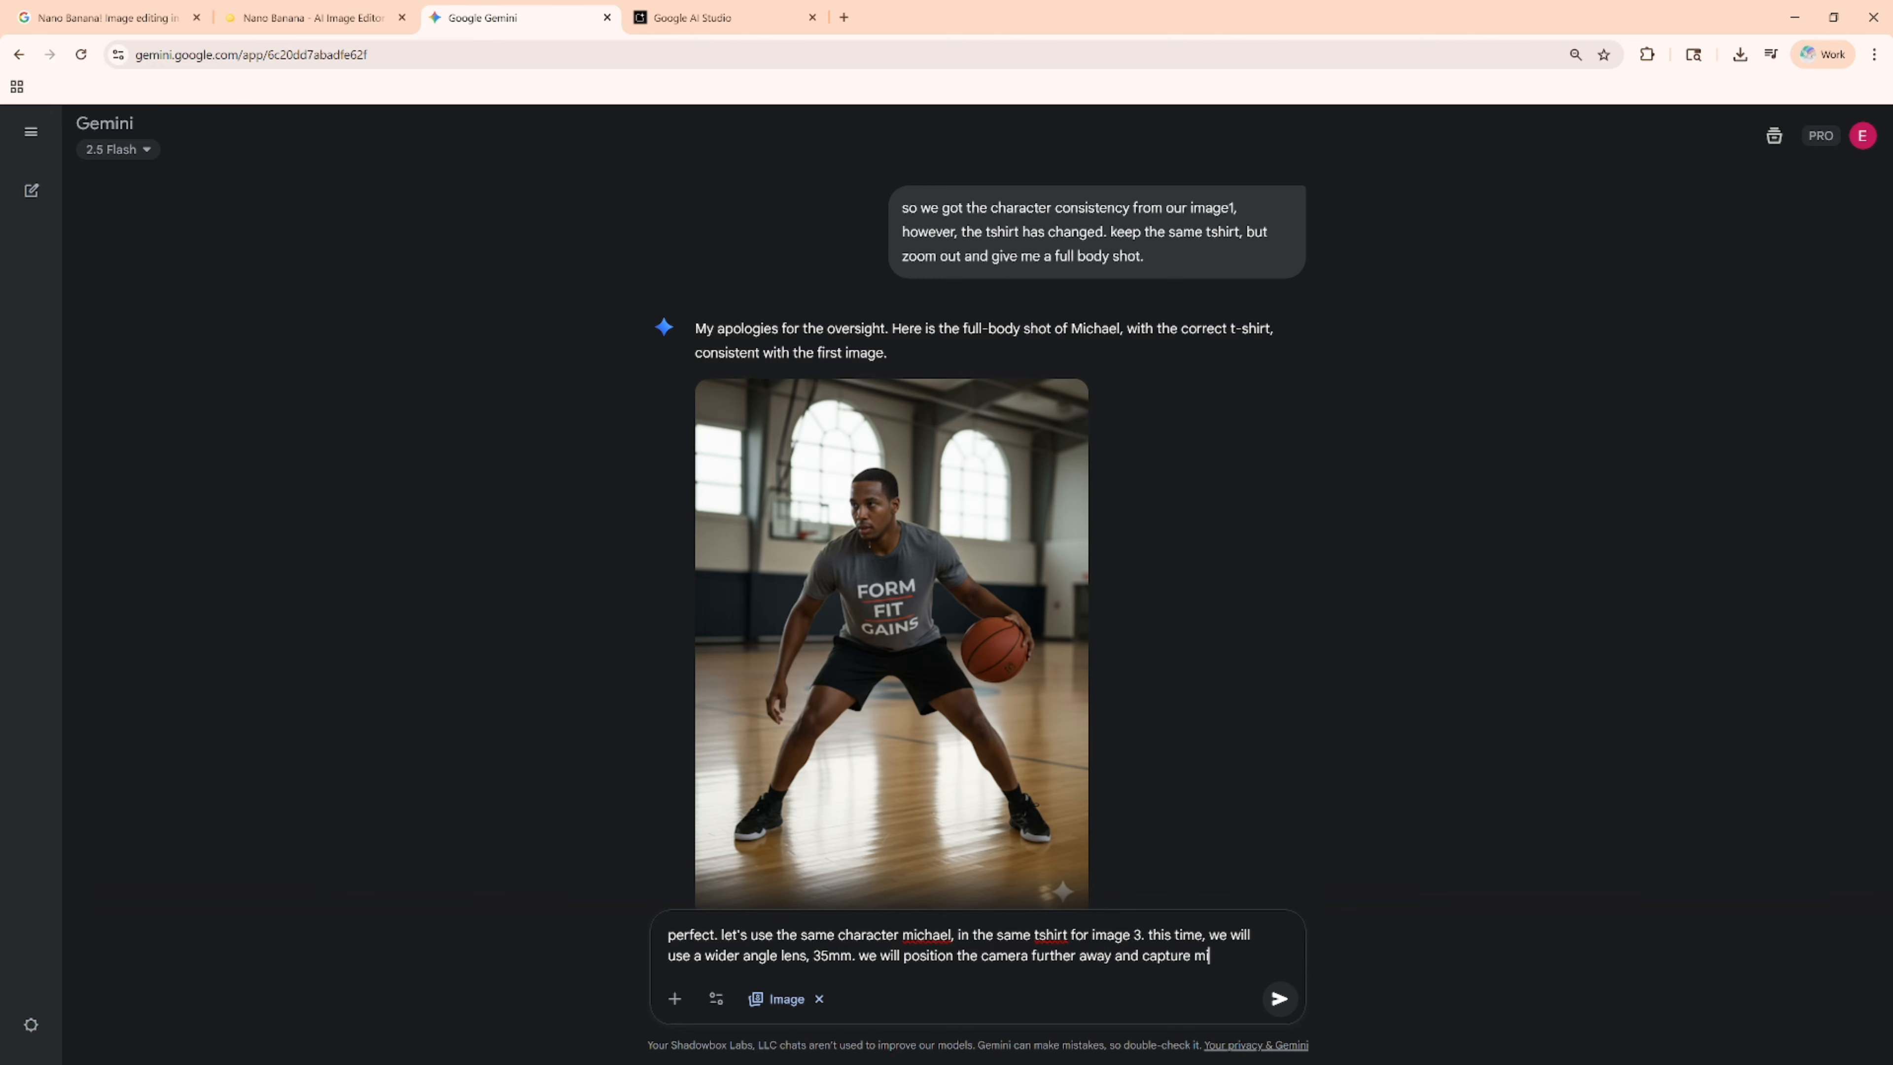
{"action": "type", "text": "chael in the act of sh"}
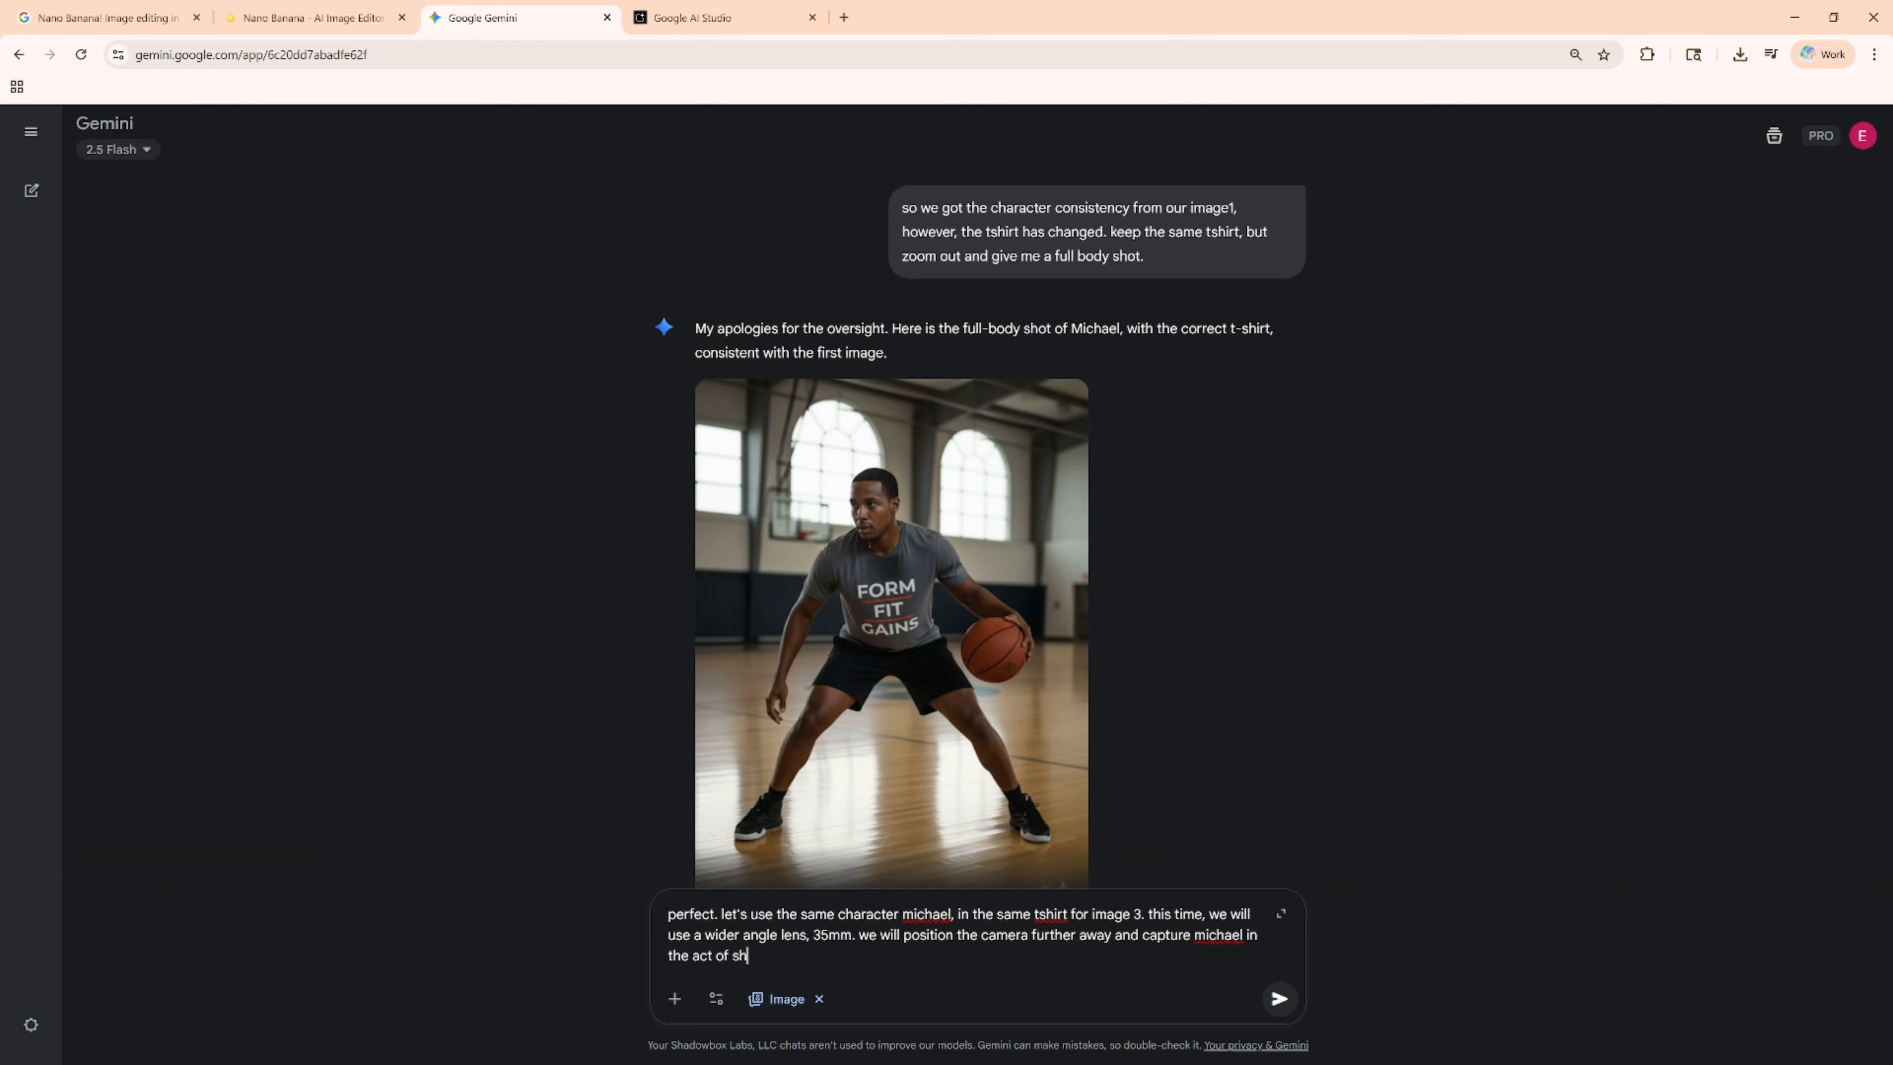
{"action": "type", "text": "ooting a 3 pointer"}
{"action": "type", "text": "."}
{"action": "key", "text": "BackSpace"}
{"action": "type", "text": "at the top of the key"}
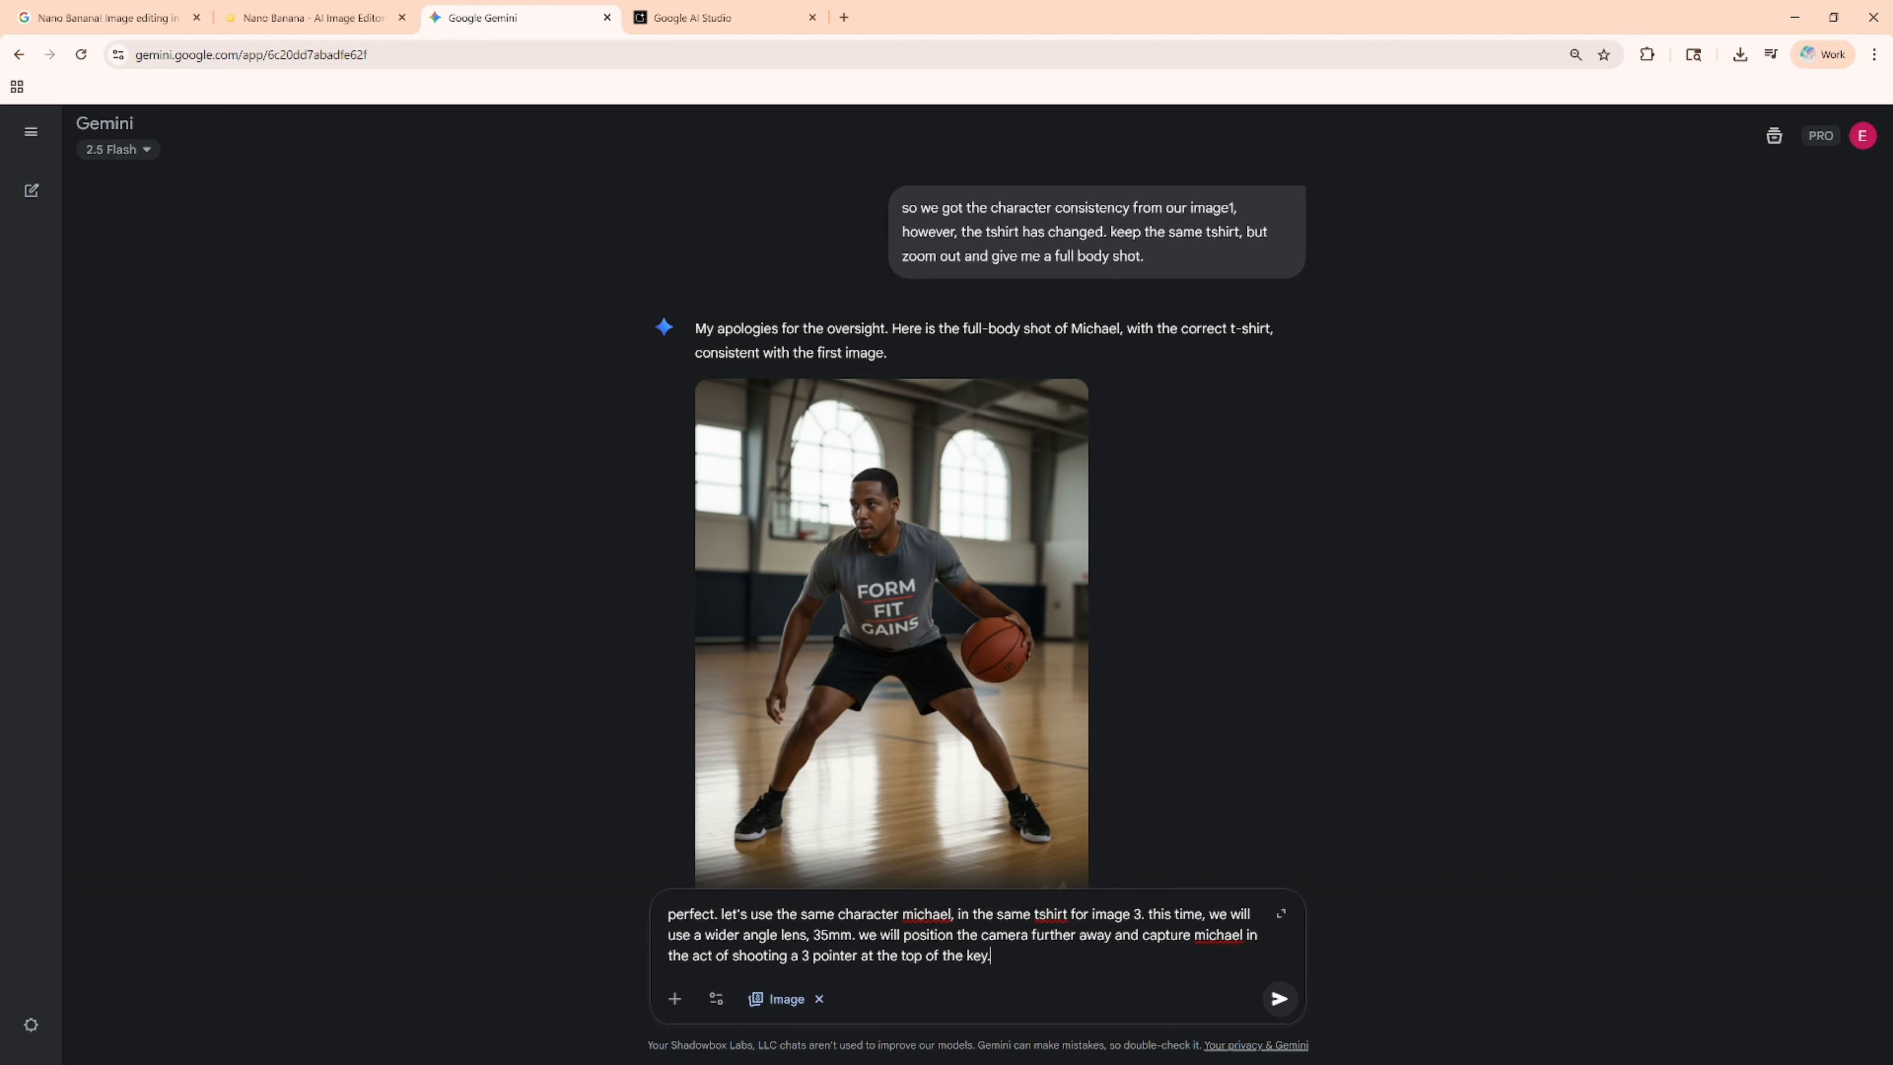
Add to the prompt that the camera should capture both the basketball hoop and the model together
{"action": "type", "text": ".  the camera should capture both the basketb"}
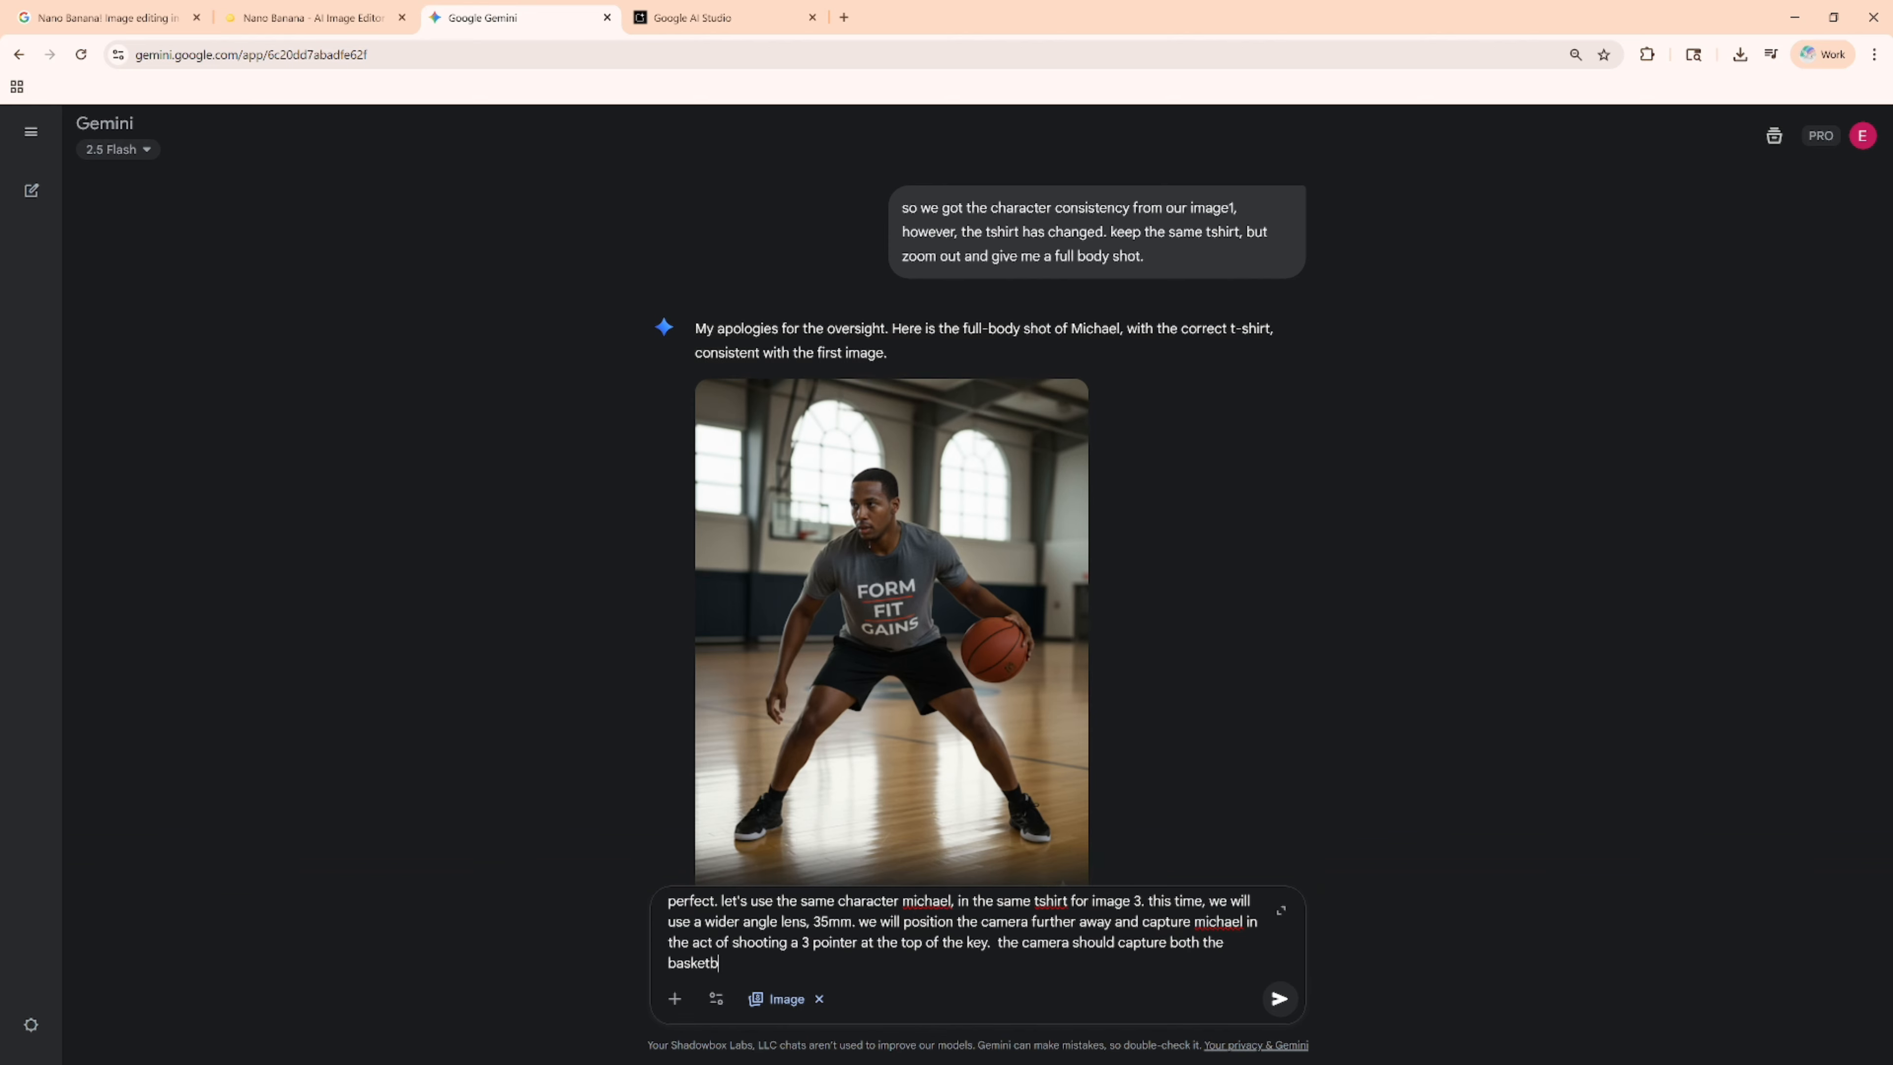
{"action": "type", "text": "all hoop, and the"}
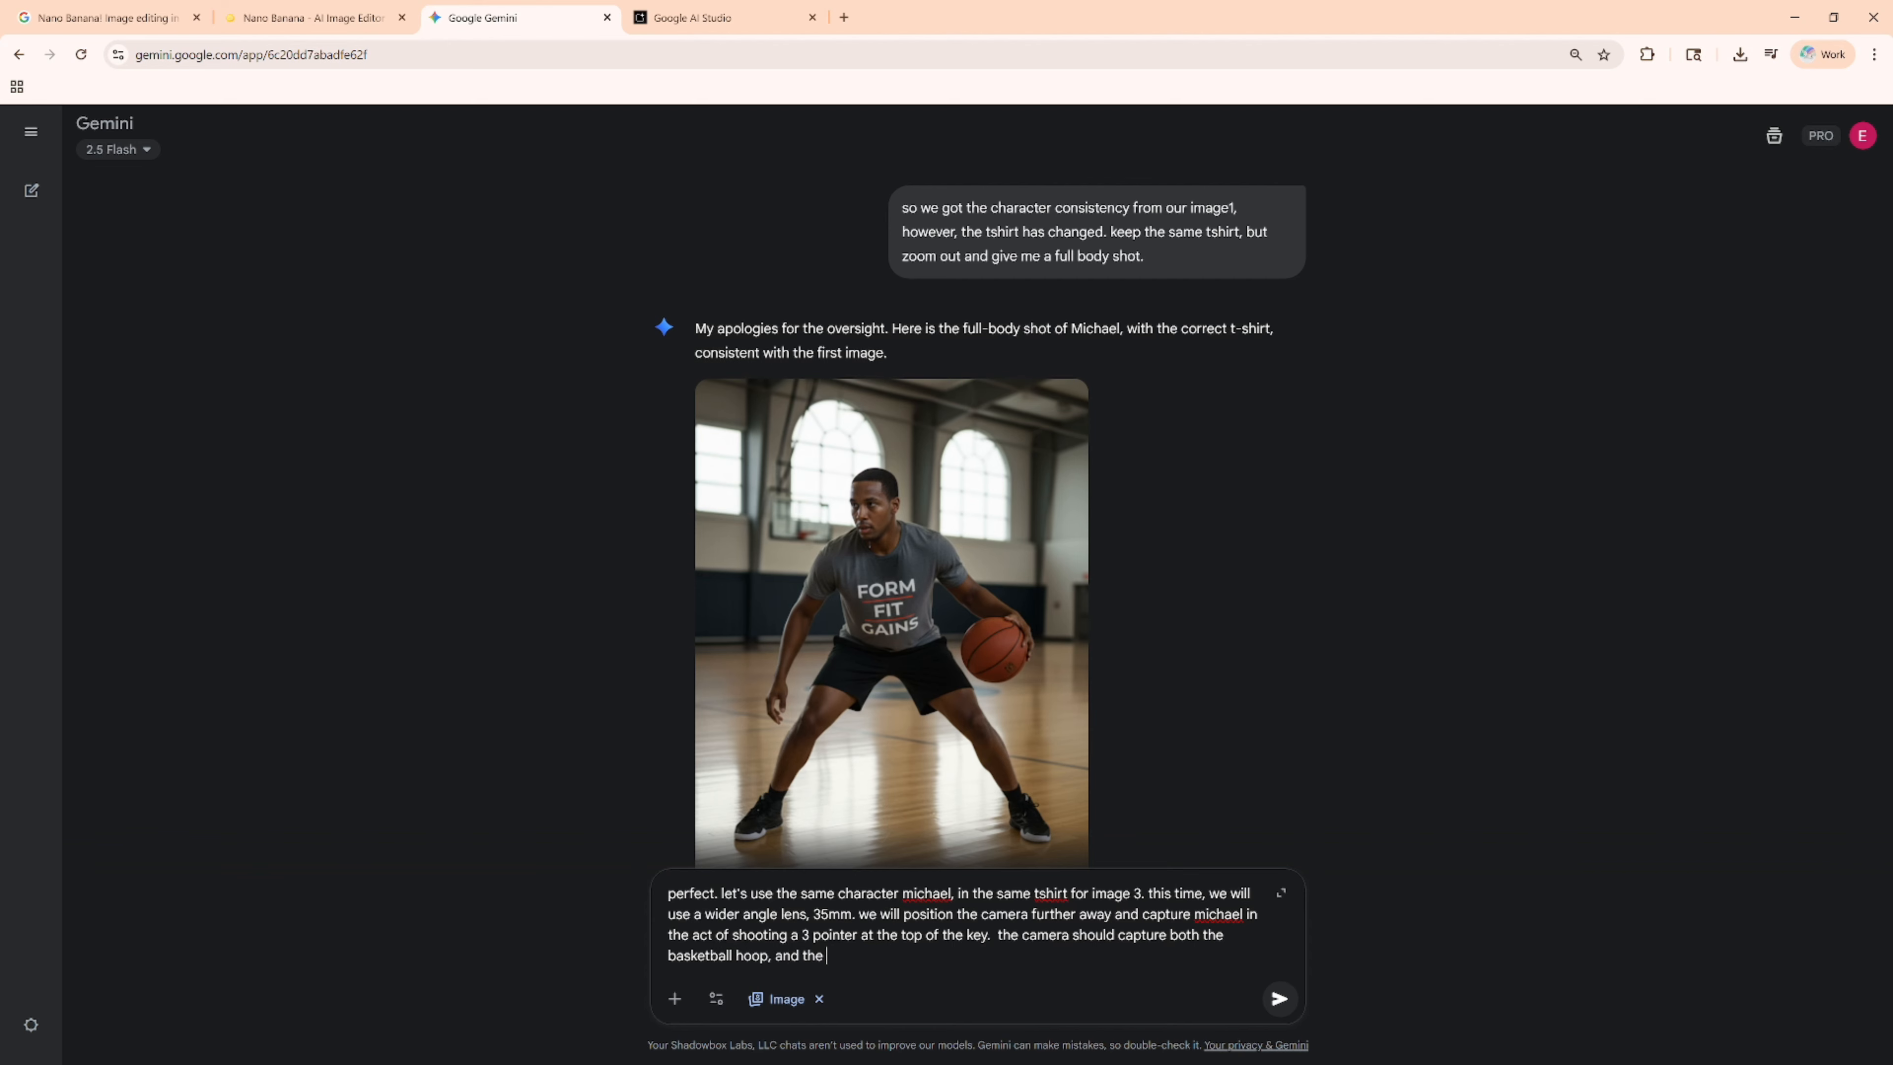
{"action": "key", "text": "BackSpace"}
{"action": "key", "text": "BackSpace"}
{"action": "key", "text": "BackSpace"}
{"action": "key", "text": "BackSpace"}
{"action": "type", "text": "michael together. we will position the cam"}
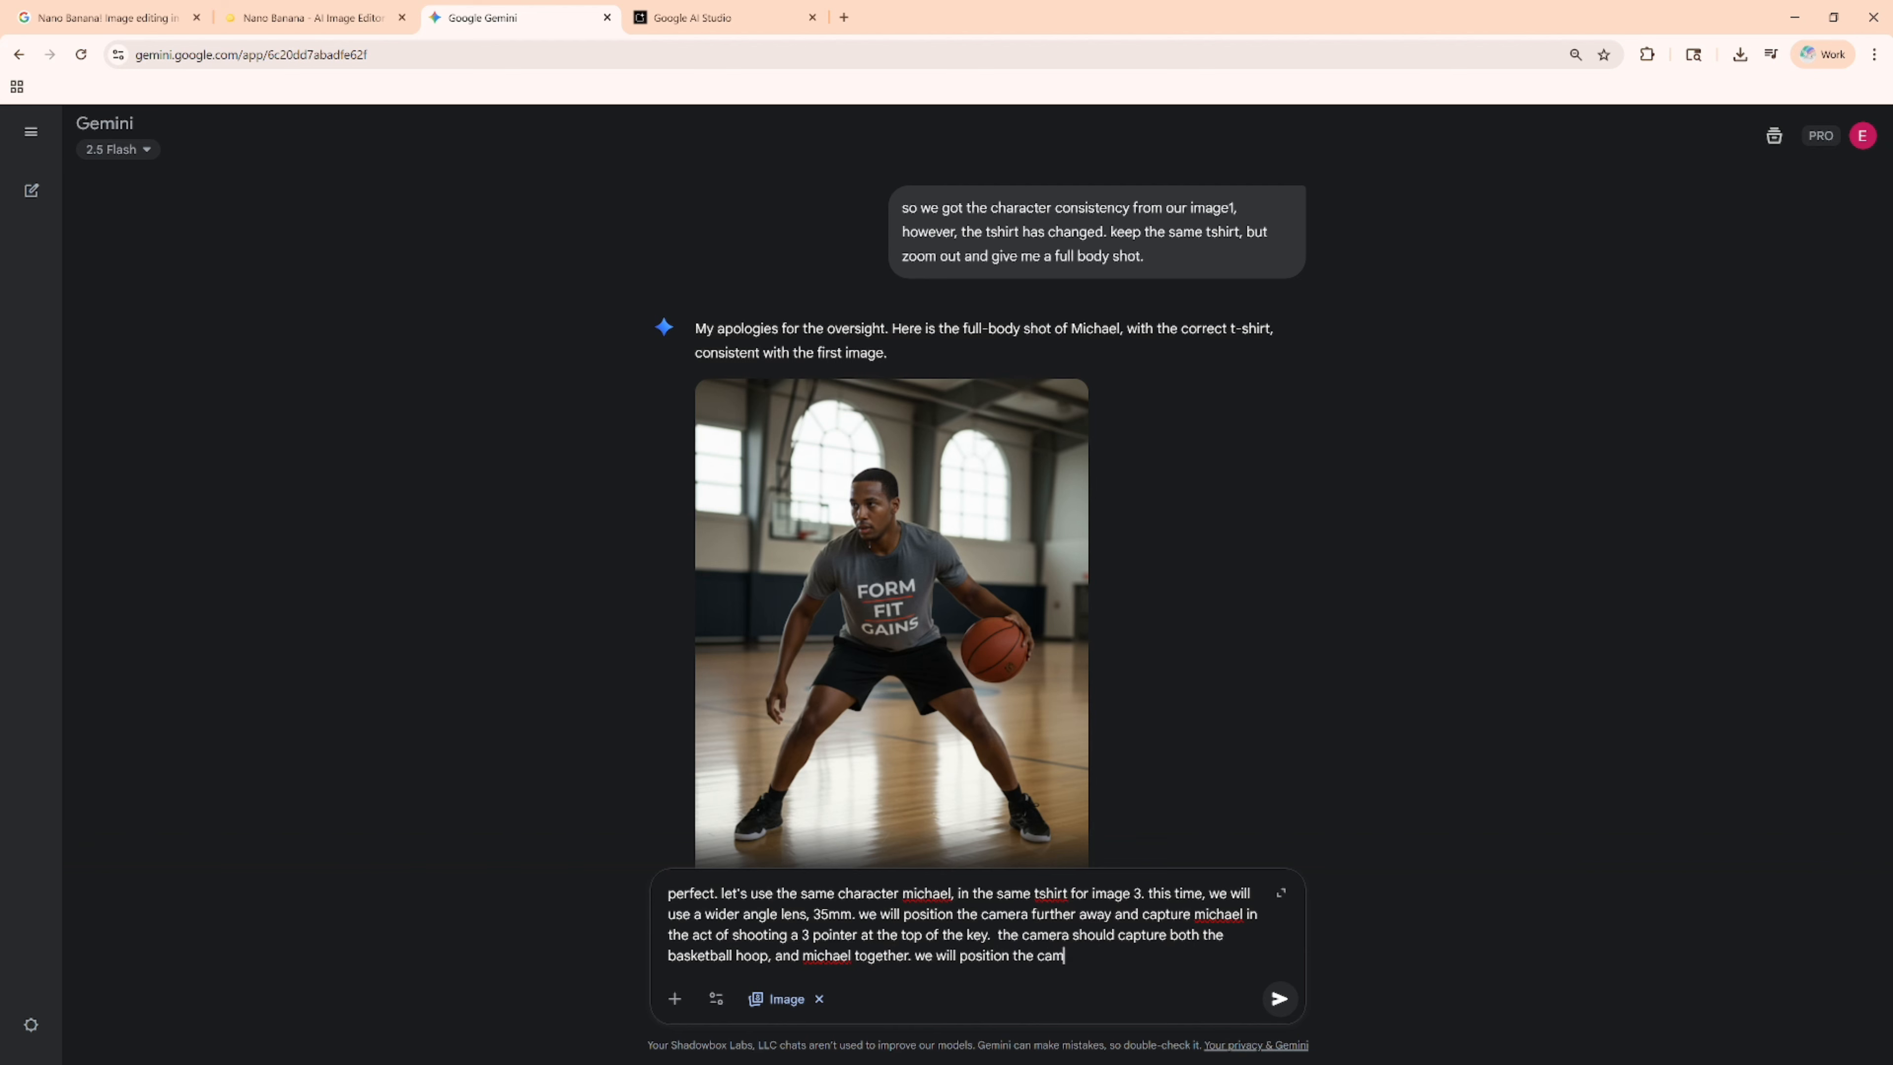
Specify that the camera is positioned slightly behind the model, off to his left side
{"action": "type", "text": "era slightly behind michael off to the side"}
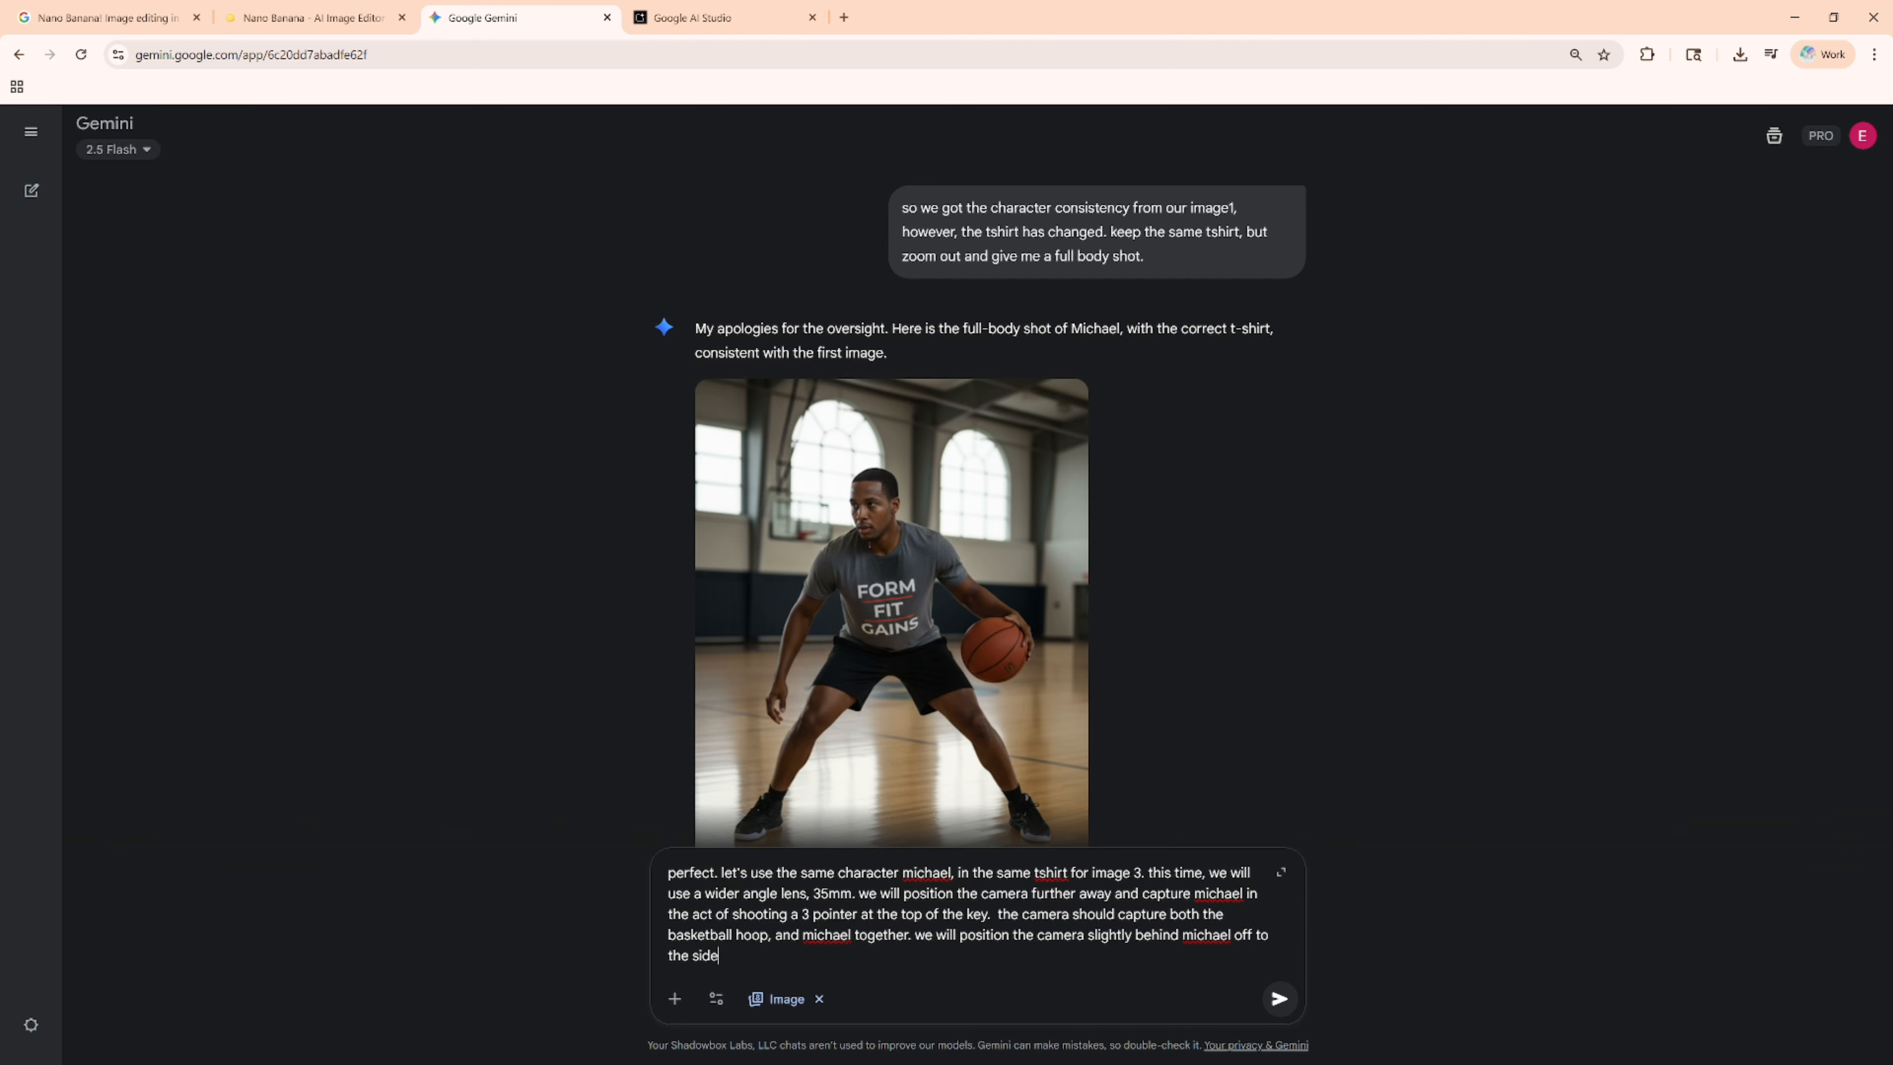
{"action": "key", "text": "BackSpace"}
{"action": "key", "text": "BackSpace"}
{"action": "key", "text": "BackSpace"}
{"action": "key", "text": "BackSpace"}
{"action": "key", "text": "BackSpace"}
{"action": "key", "text": "BackSpace"}
{"action": "type", "text": "his left side."}
Extend the prompt's opening to "perfect, we will lock that in for image2." and separate it with a blank line
{"action": "left_click", "coordinate": [714, 873]}
{"action": "type", "text": ", we will lo"}
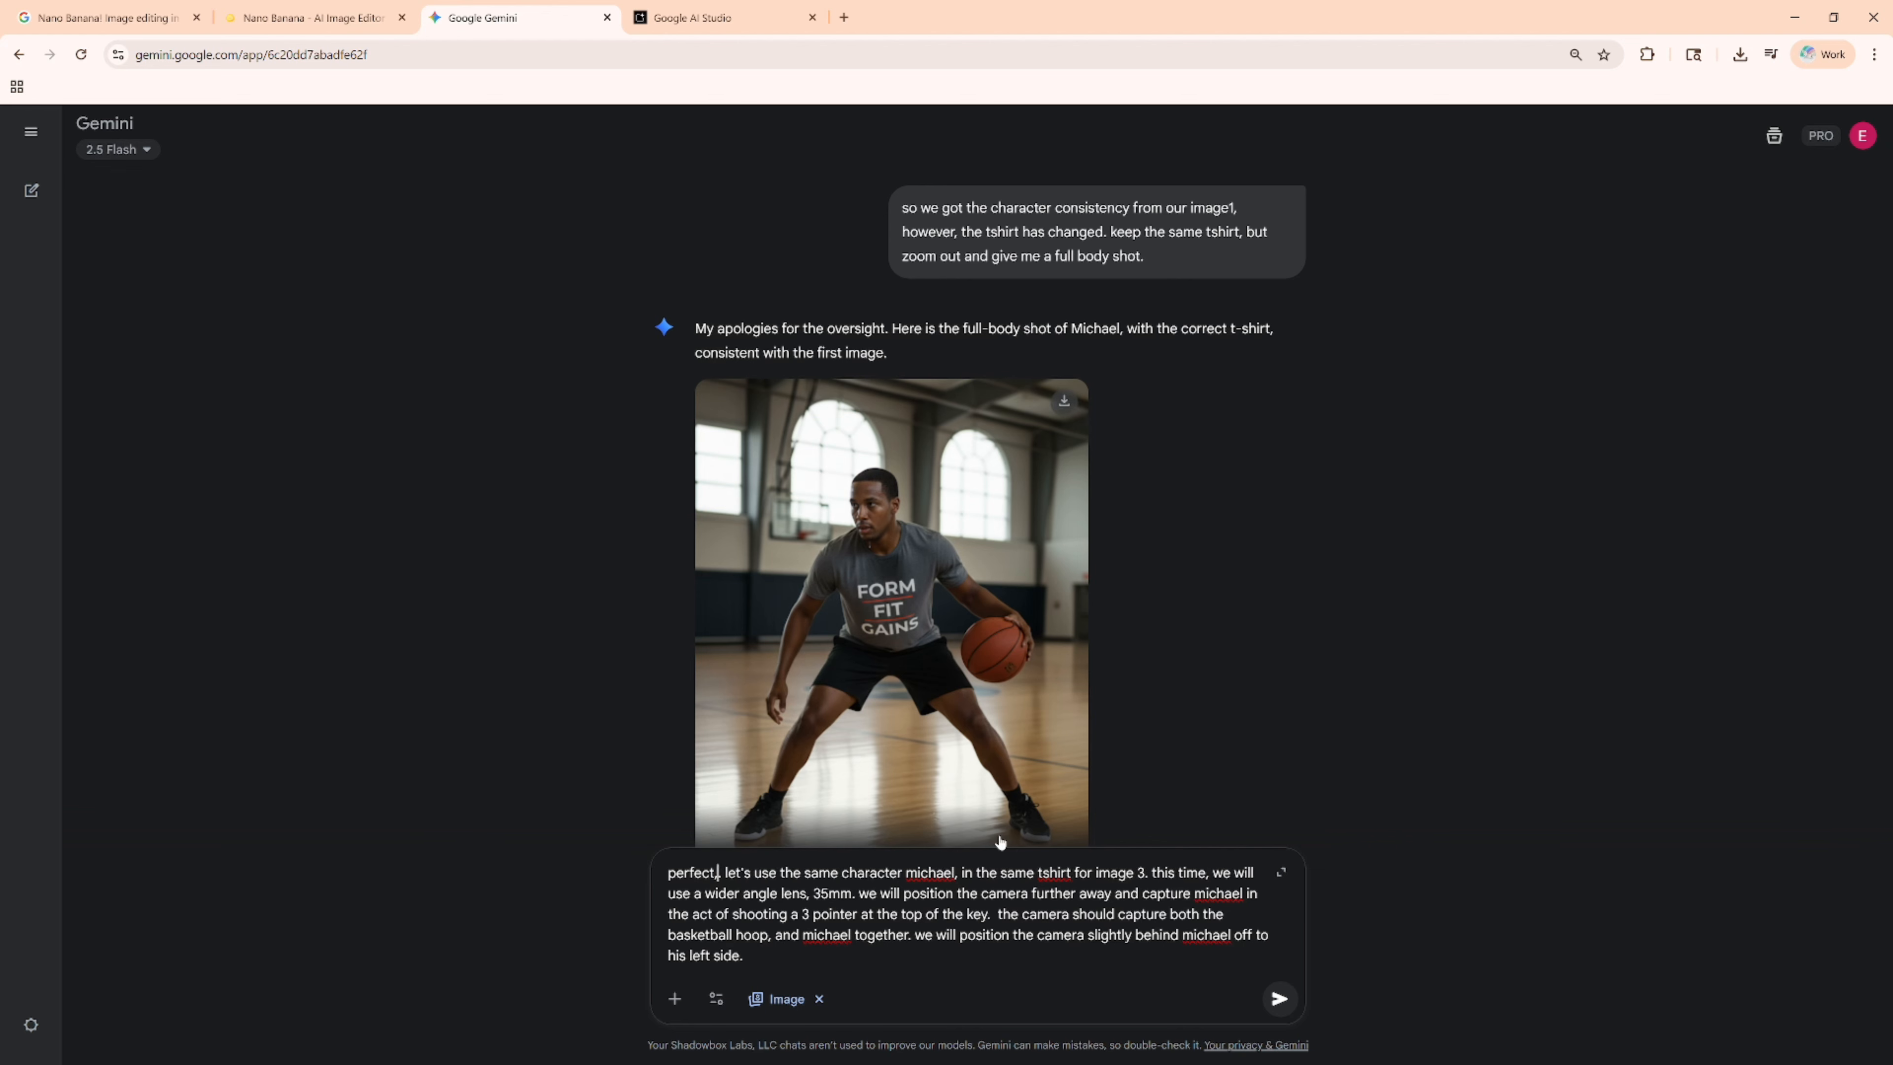
{"action": "type", "text": "ck that in for image "}
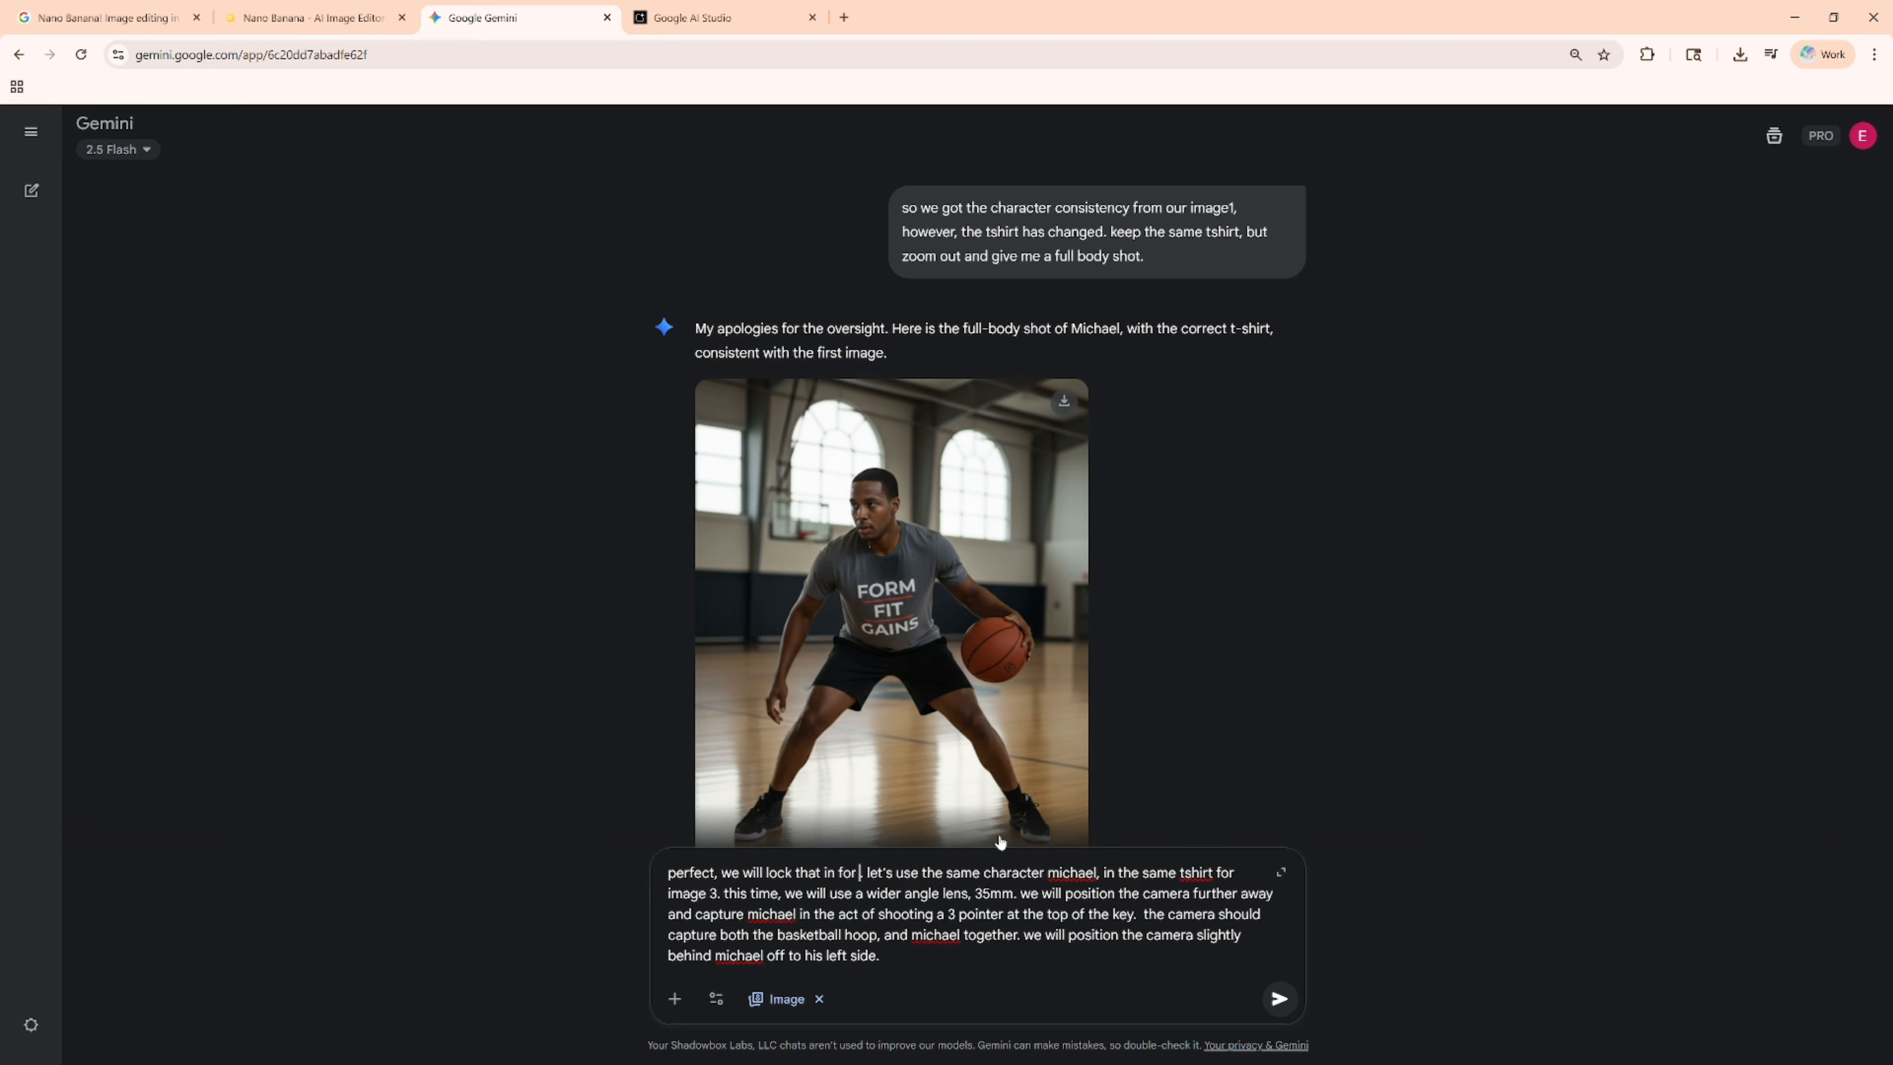
{"action": "type", "text": "2"}
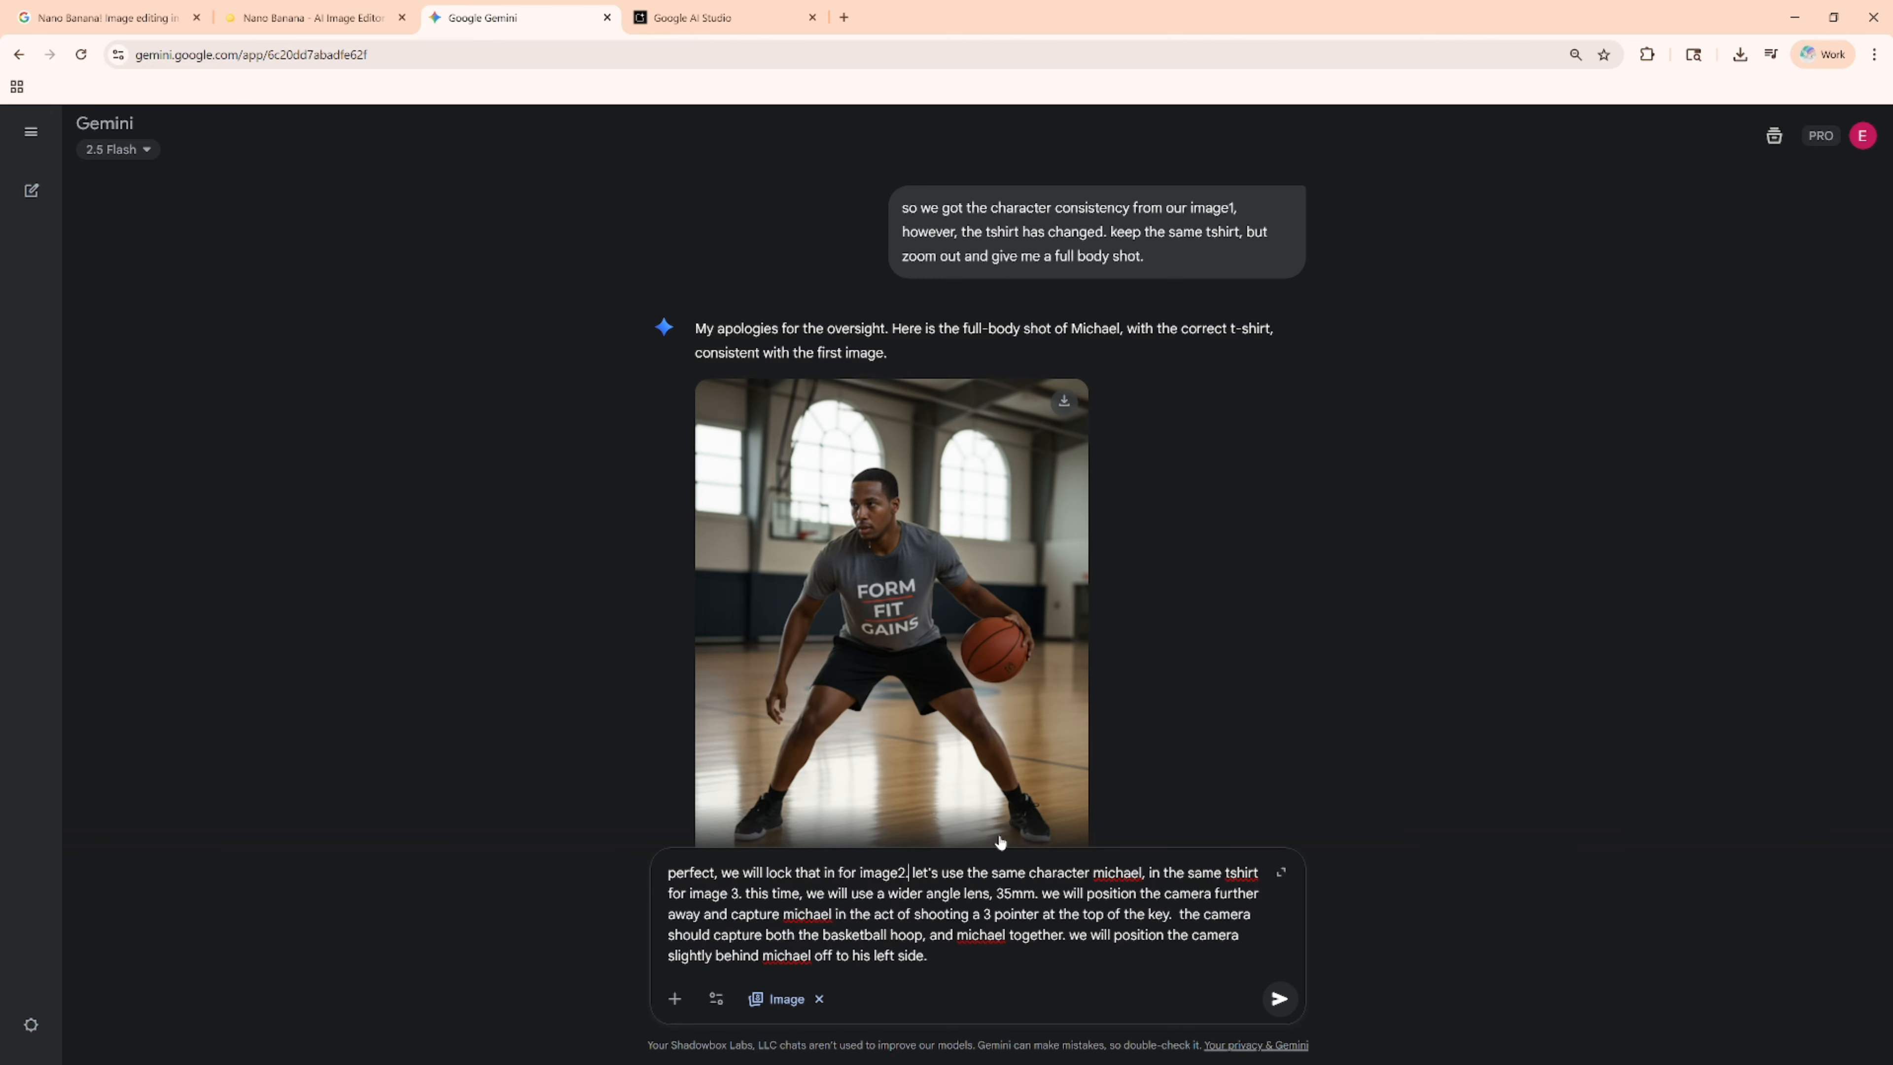
{"action": "key", "text": "shift+Return"}
{"action": "key", "text": "shift+Return"}
Add that the model is shooting right handed and finish with "same light, same gym.", then submit the prompt for image 3
{"action": "key", "text": "Down"}
{"action": "key", "text": "Down"}
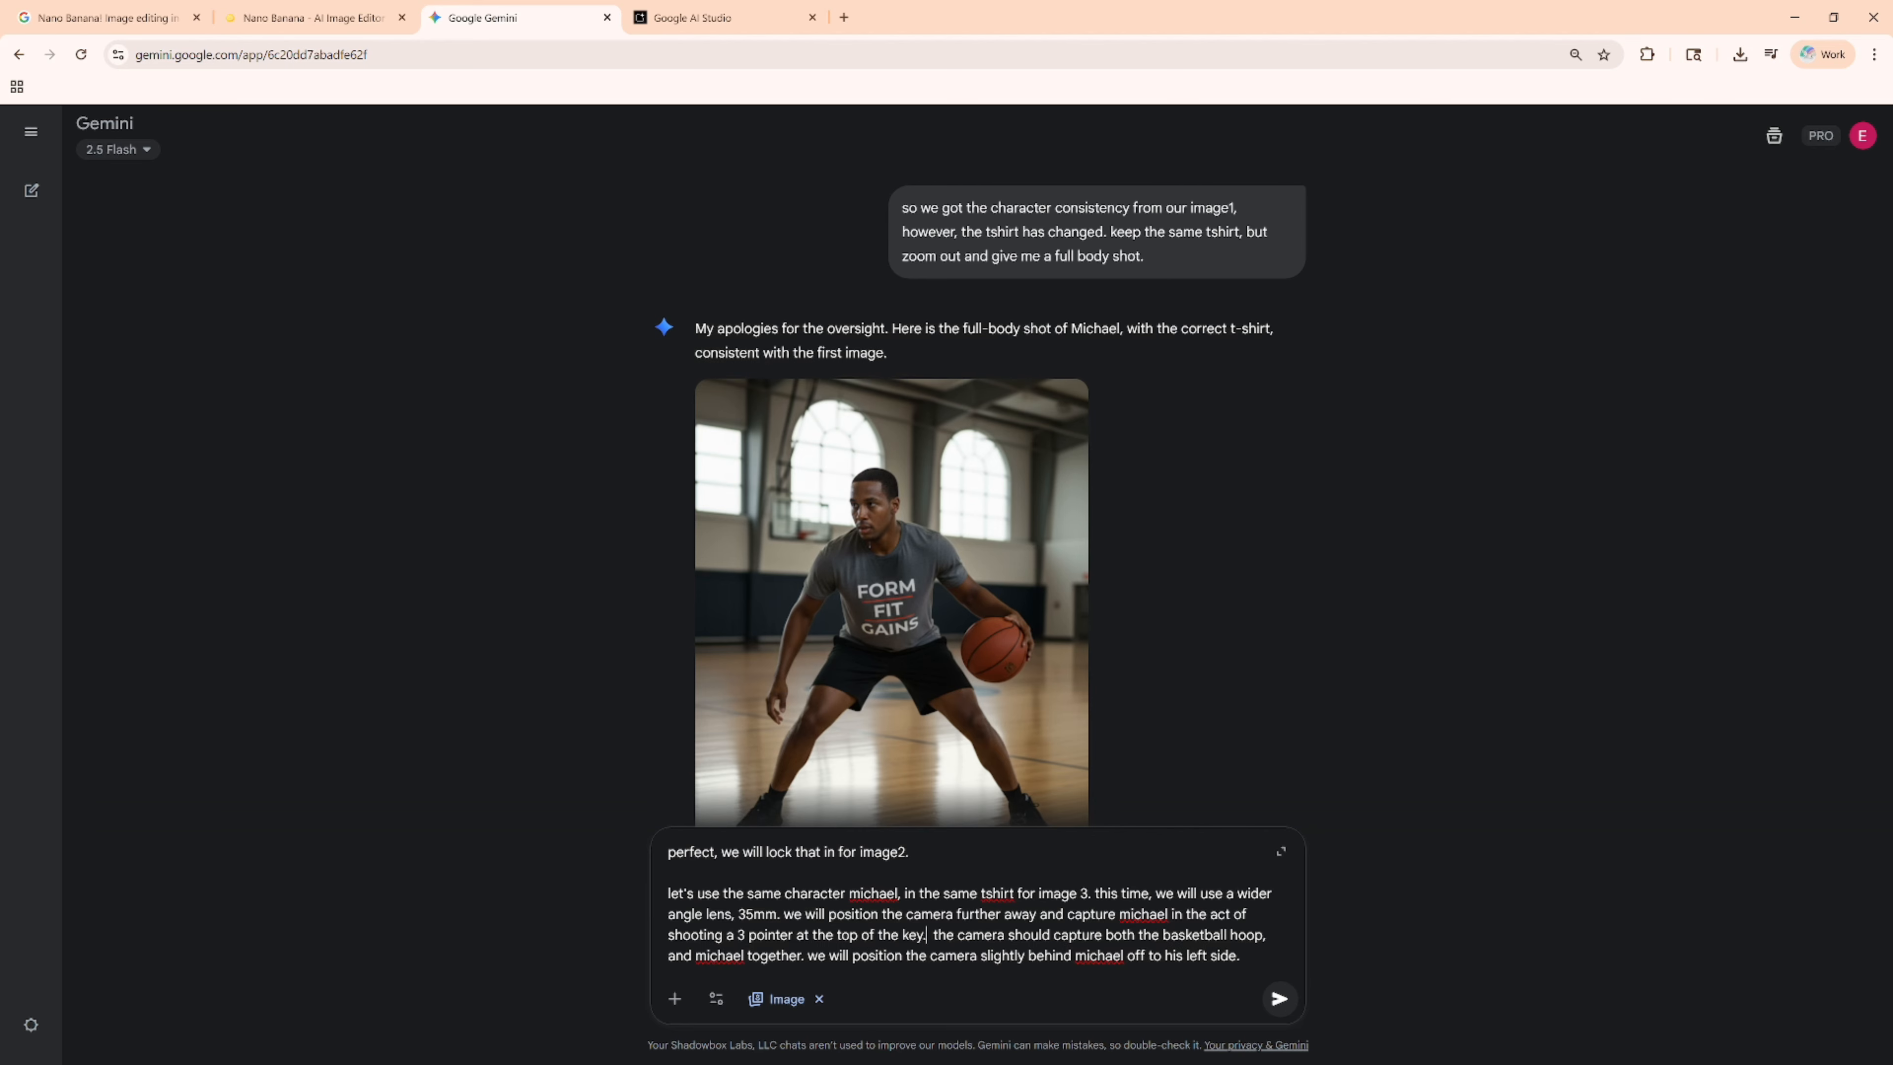
{"action": "key", "text": "BackSpace"}
{"action": "type", "text": ". please note michael"}
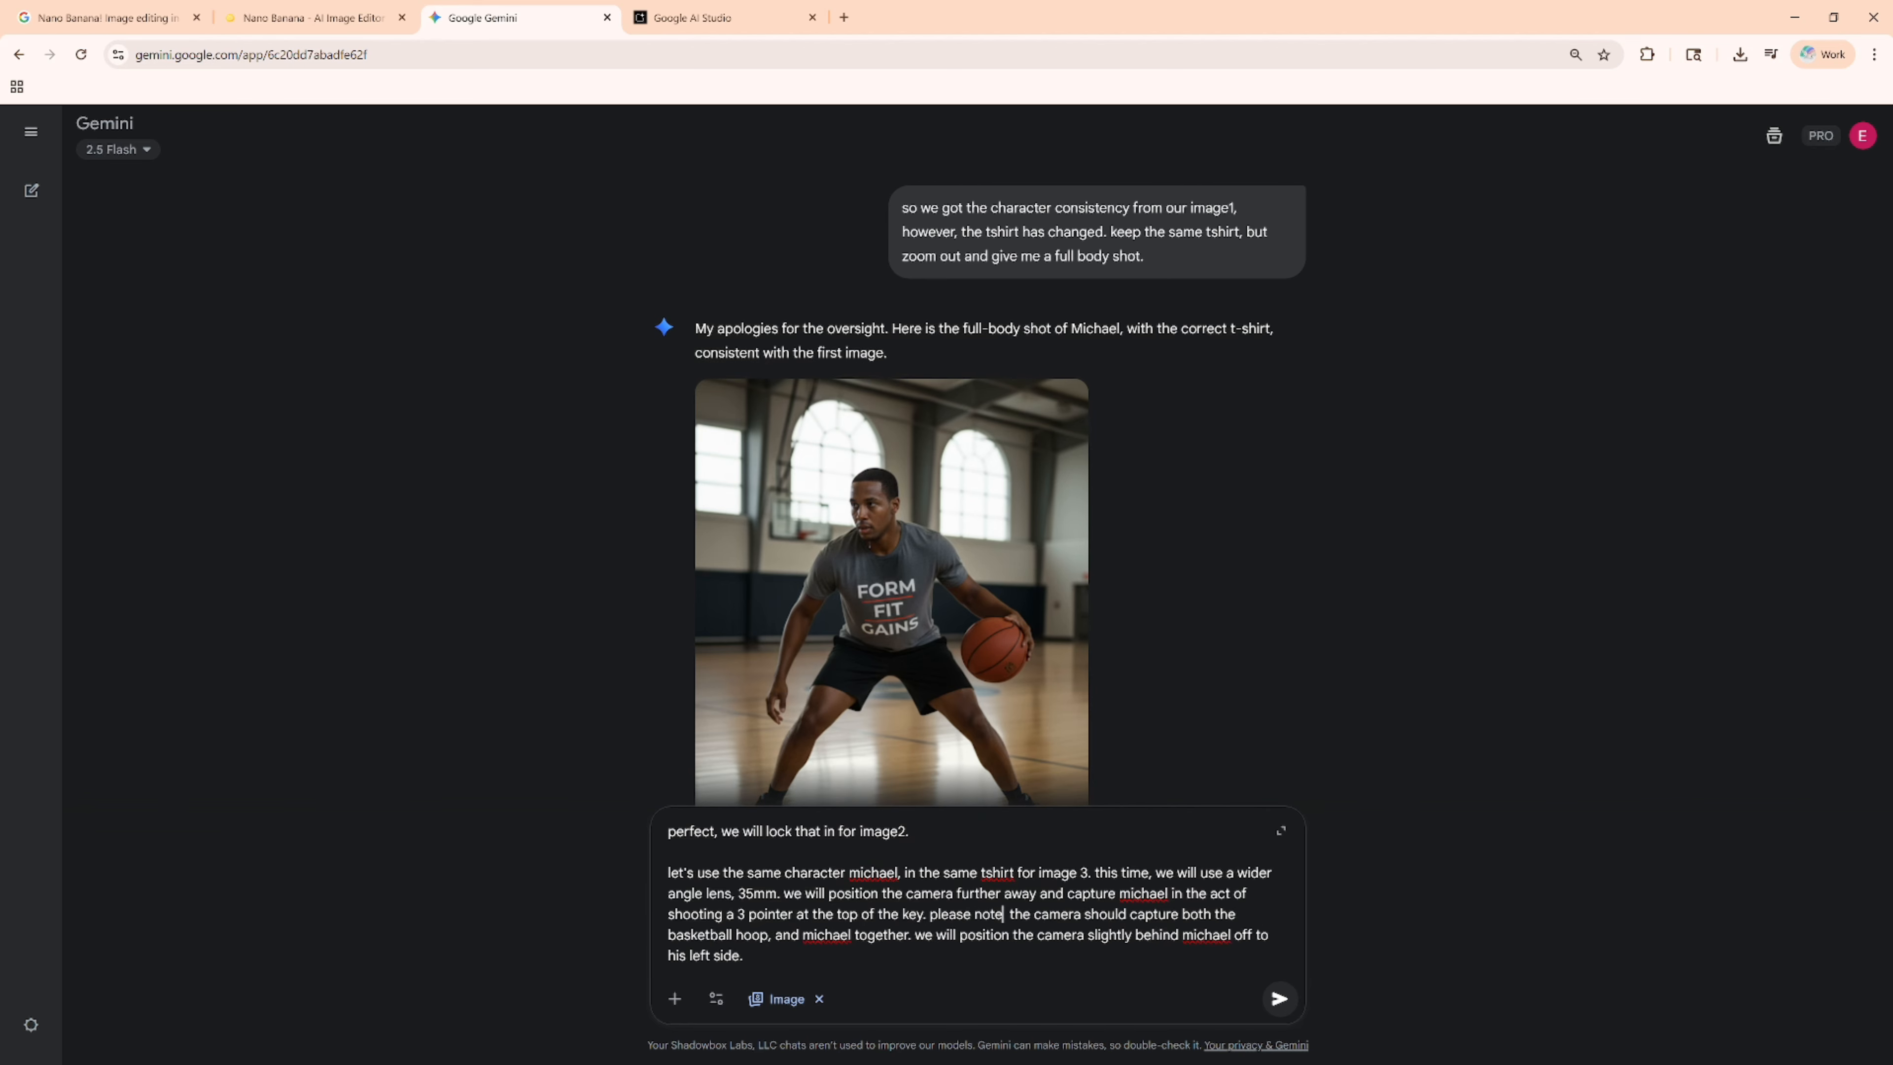
{"action": "type", "text": " is shooting right hande"}
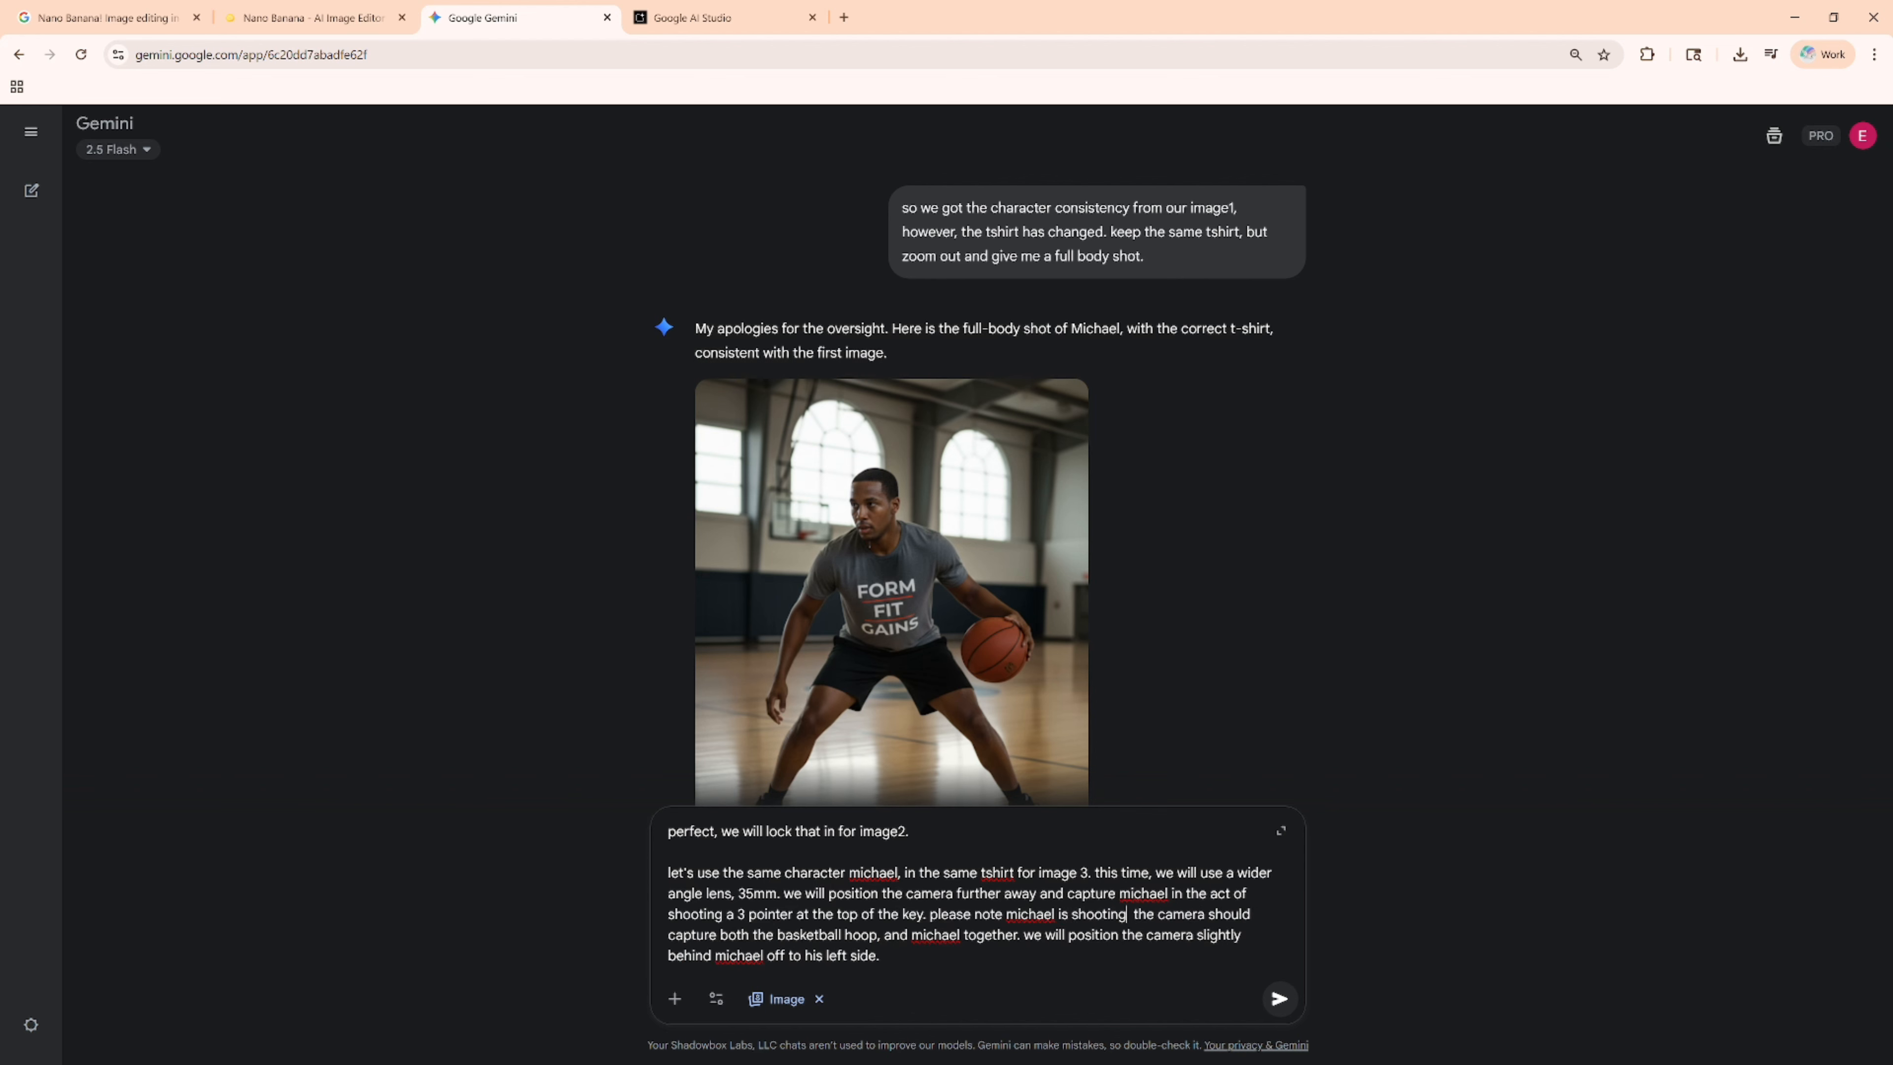
{"action": "type", "text": "d."}
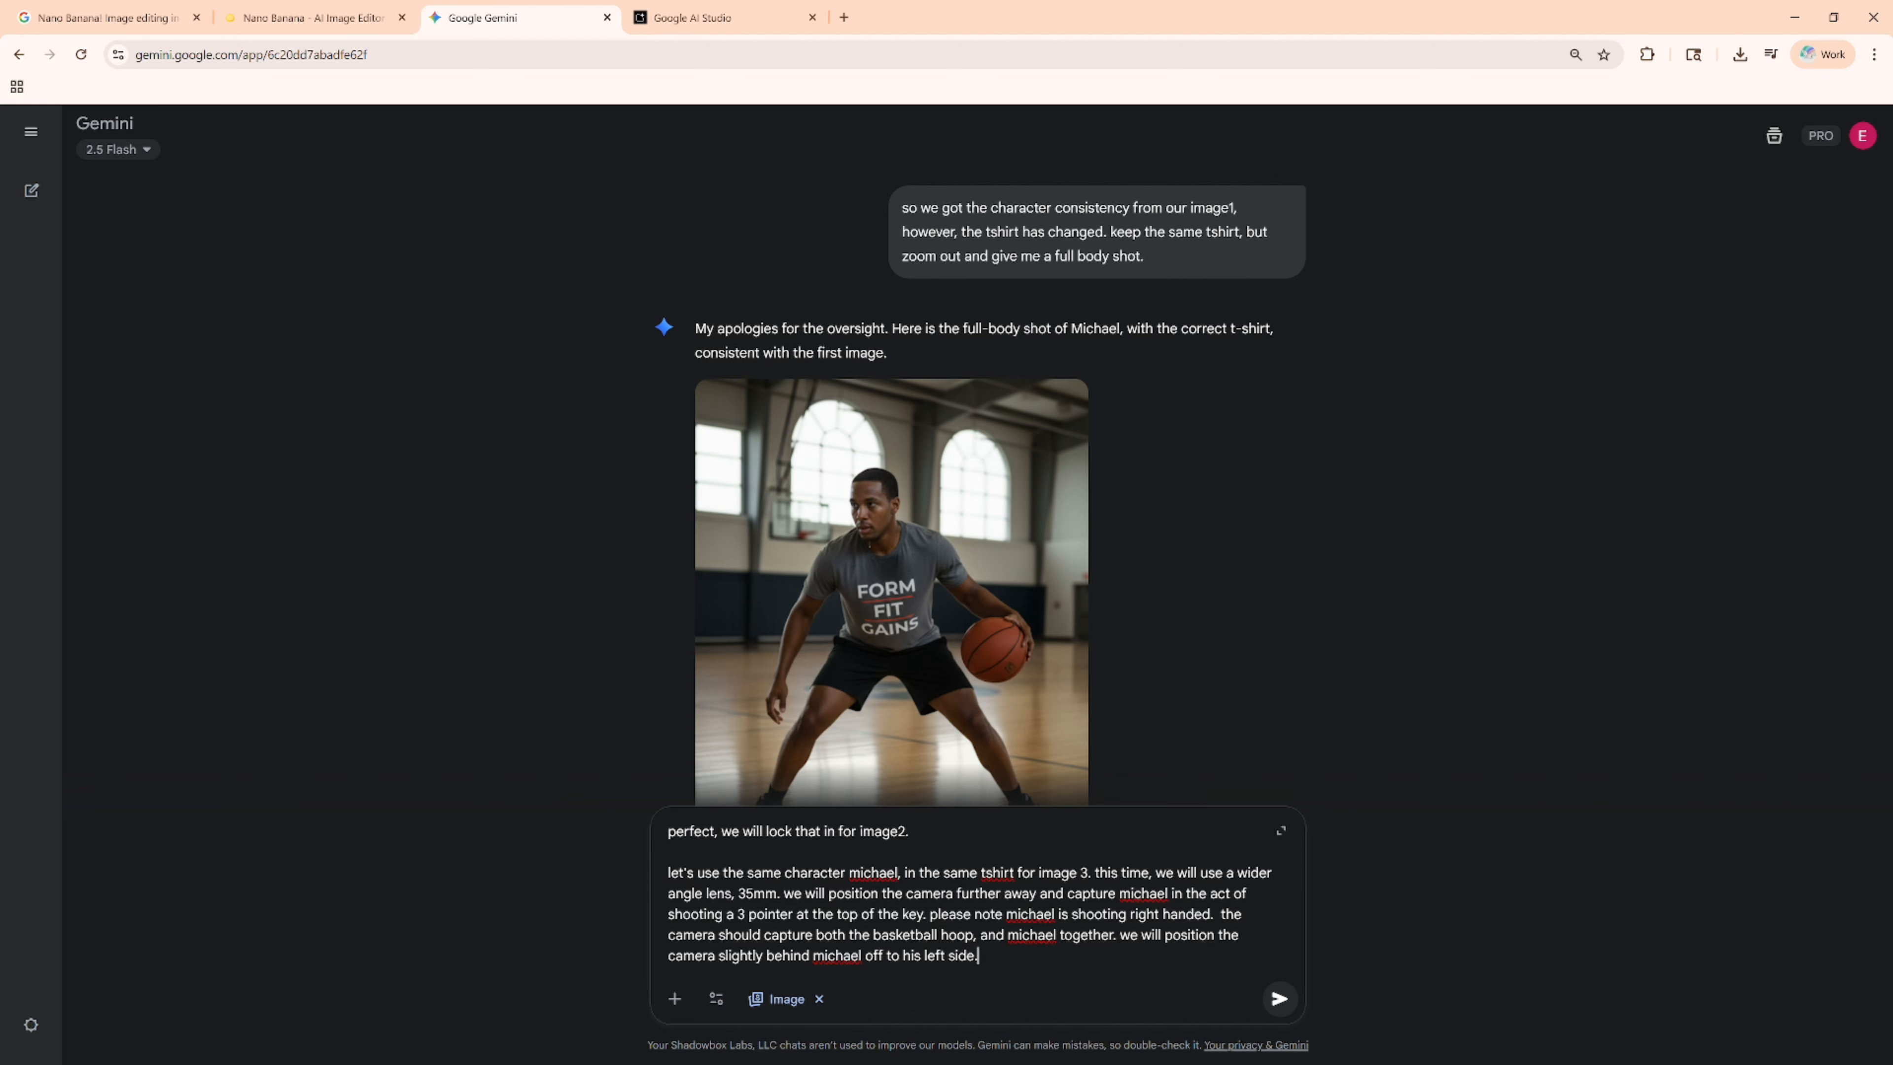
{"action": "type", "text": "  same light, same gym."}
{"action": "key", "text": "Return"}
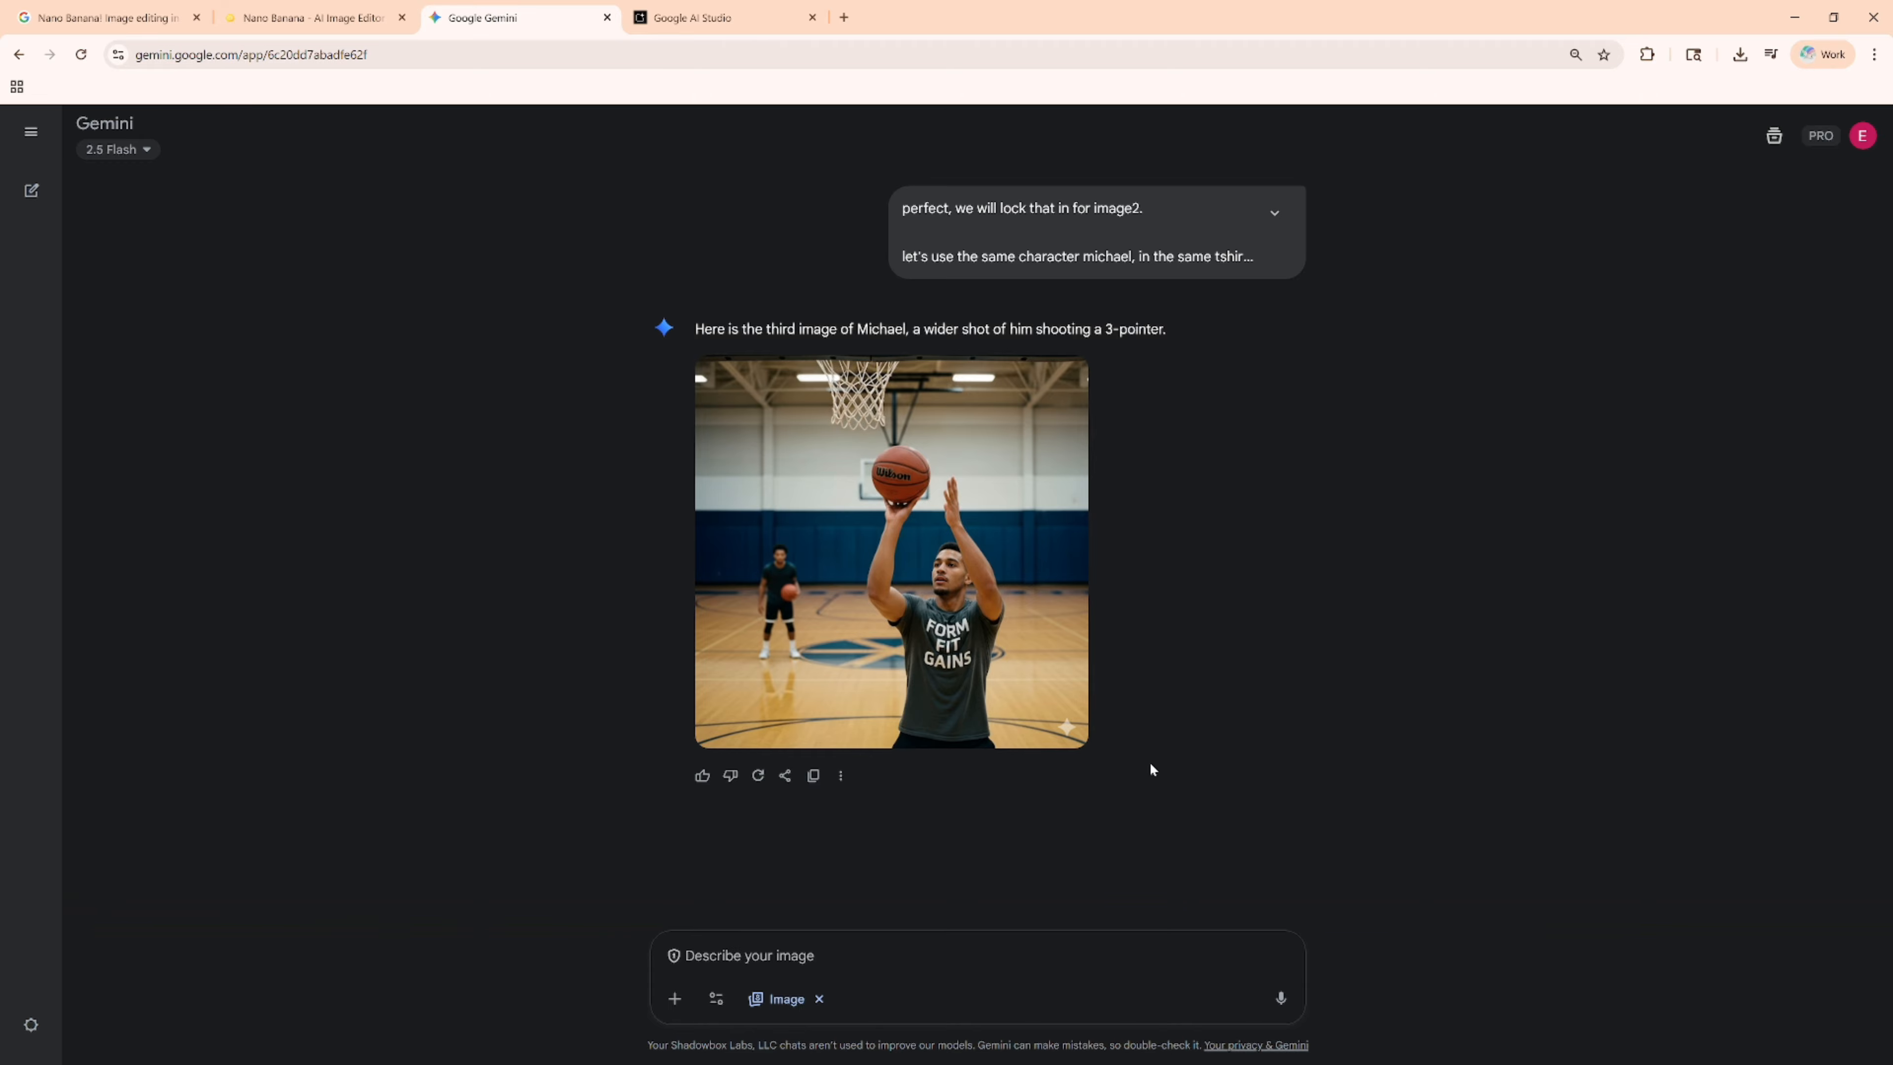
Compare the generated image 3 with the earlier images and its full prompt, checking the face, T-shirt, gym and camera angle
{"action": "scroll", "coordinate": [1192, 806], "scroll_direction": "up", "scroll_amount": 8}
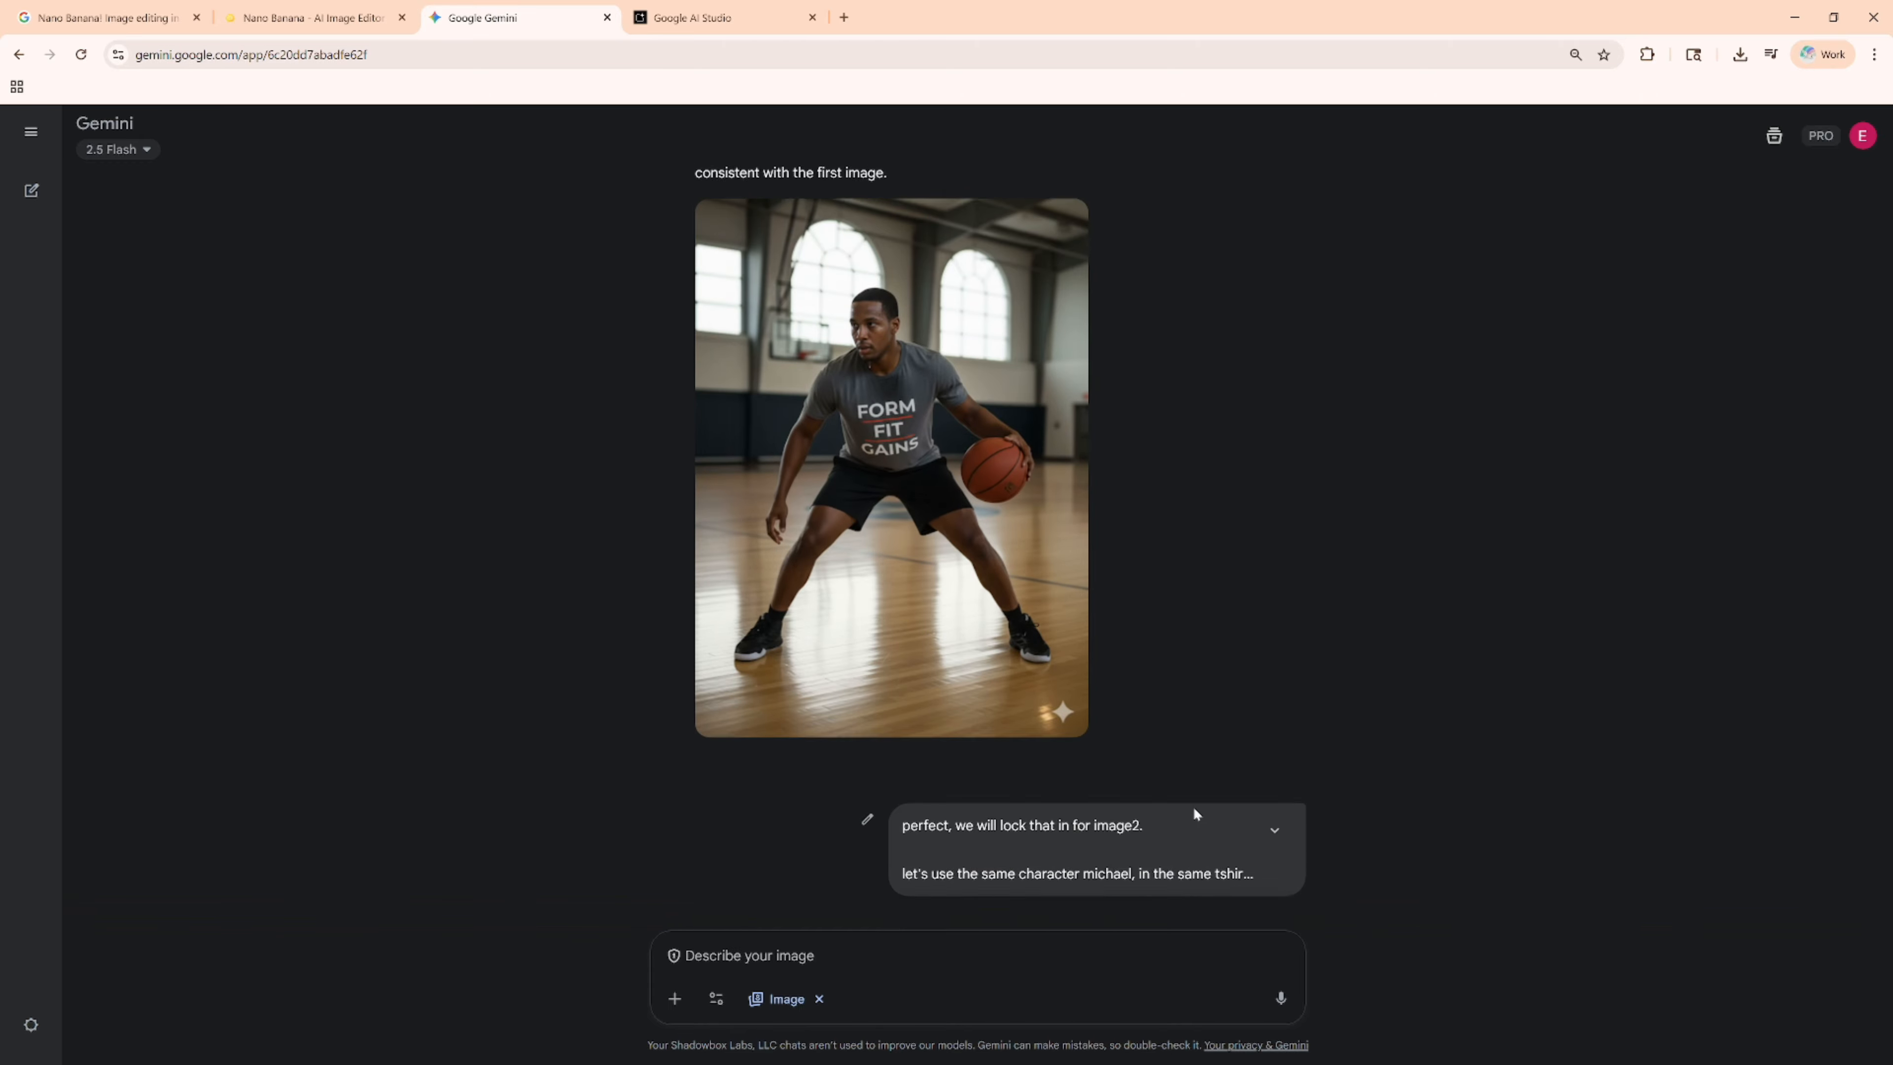
{"action": "scroll", "coordinate": [1193, 806], "scroll_direction": "up", "scroll_amount": 20}
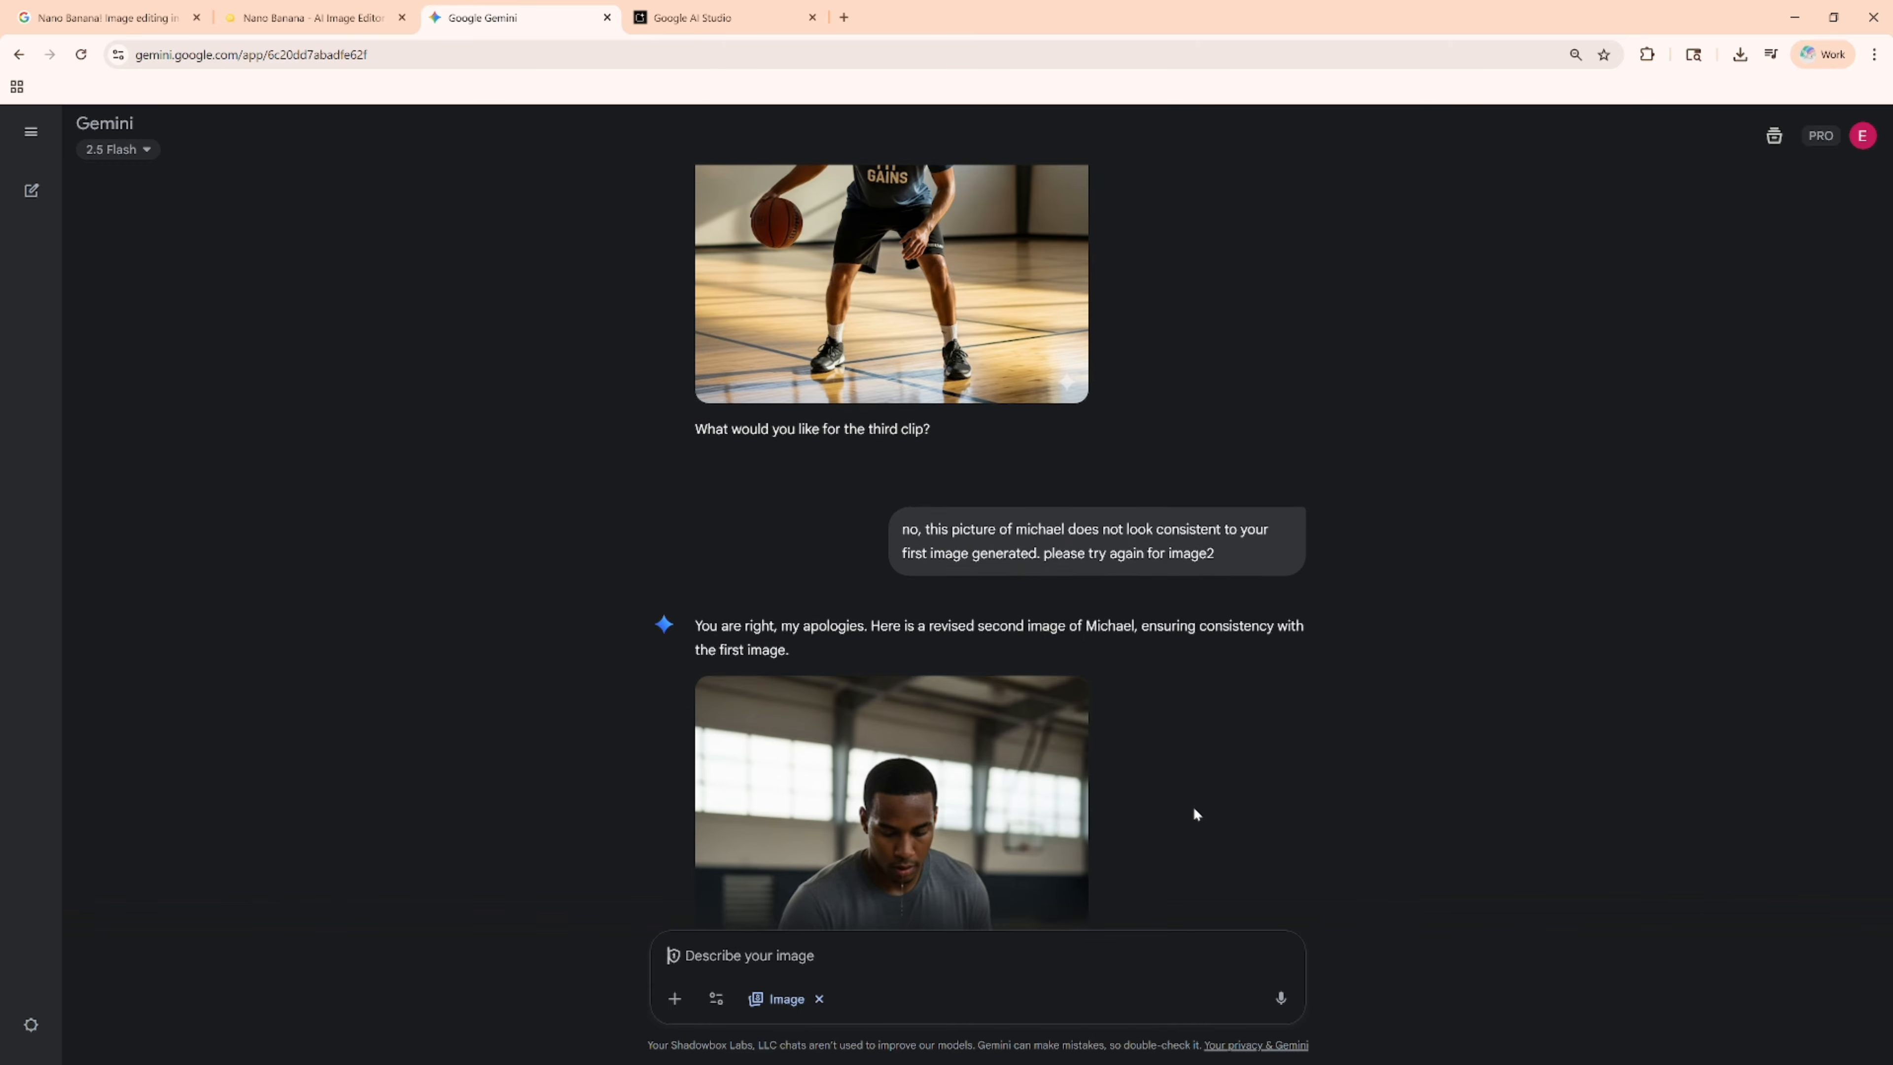
{"action": "scroll", "coordinate": [1193, 806], "scroll_direction": "down", "scroll_amount": 20}
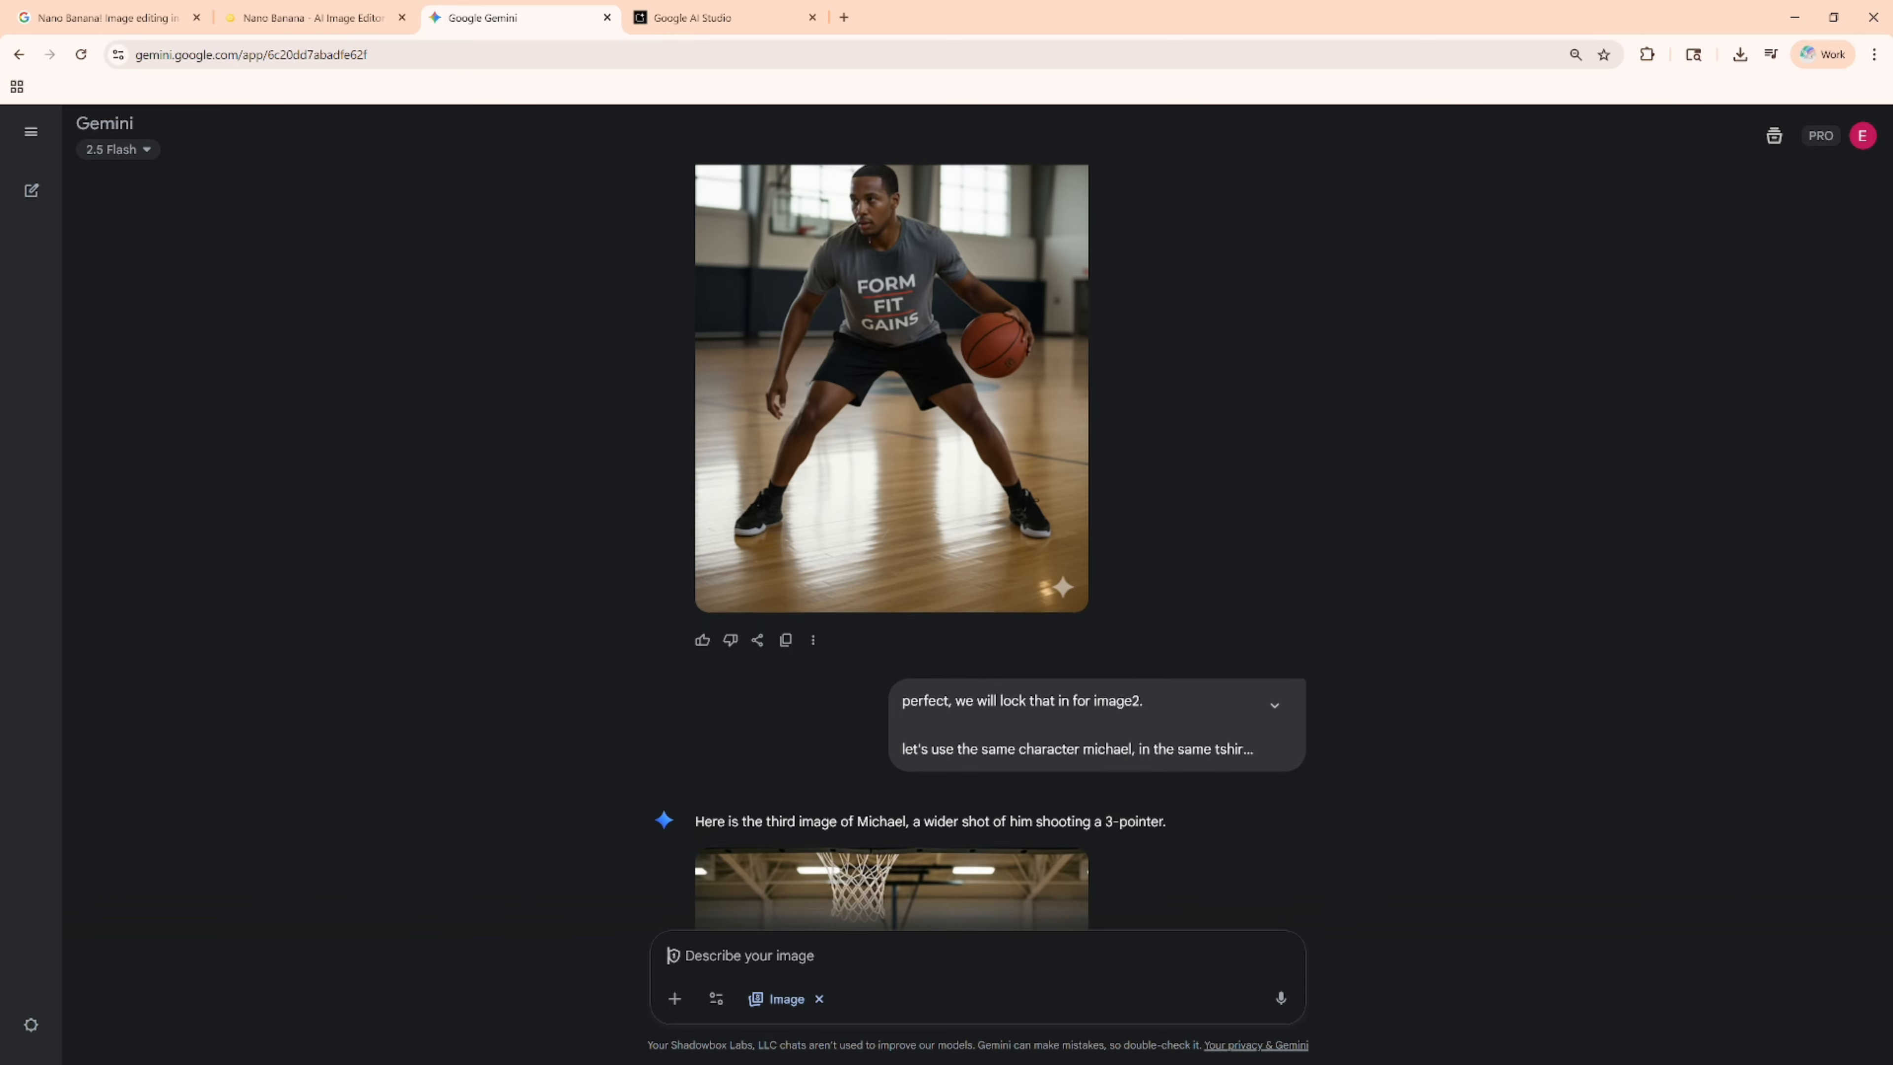
{"action": "scroll", "coordinate": [1193, 806], "scroll_direction": "down", "scroll_amount": 7}
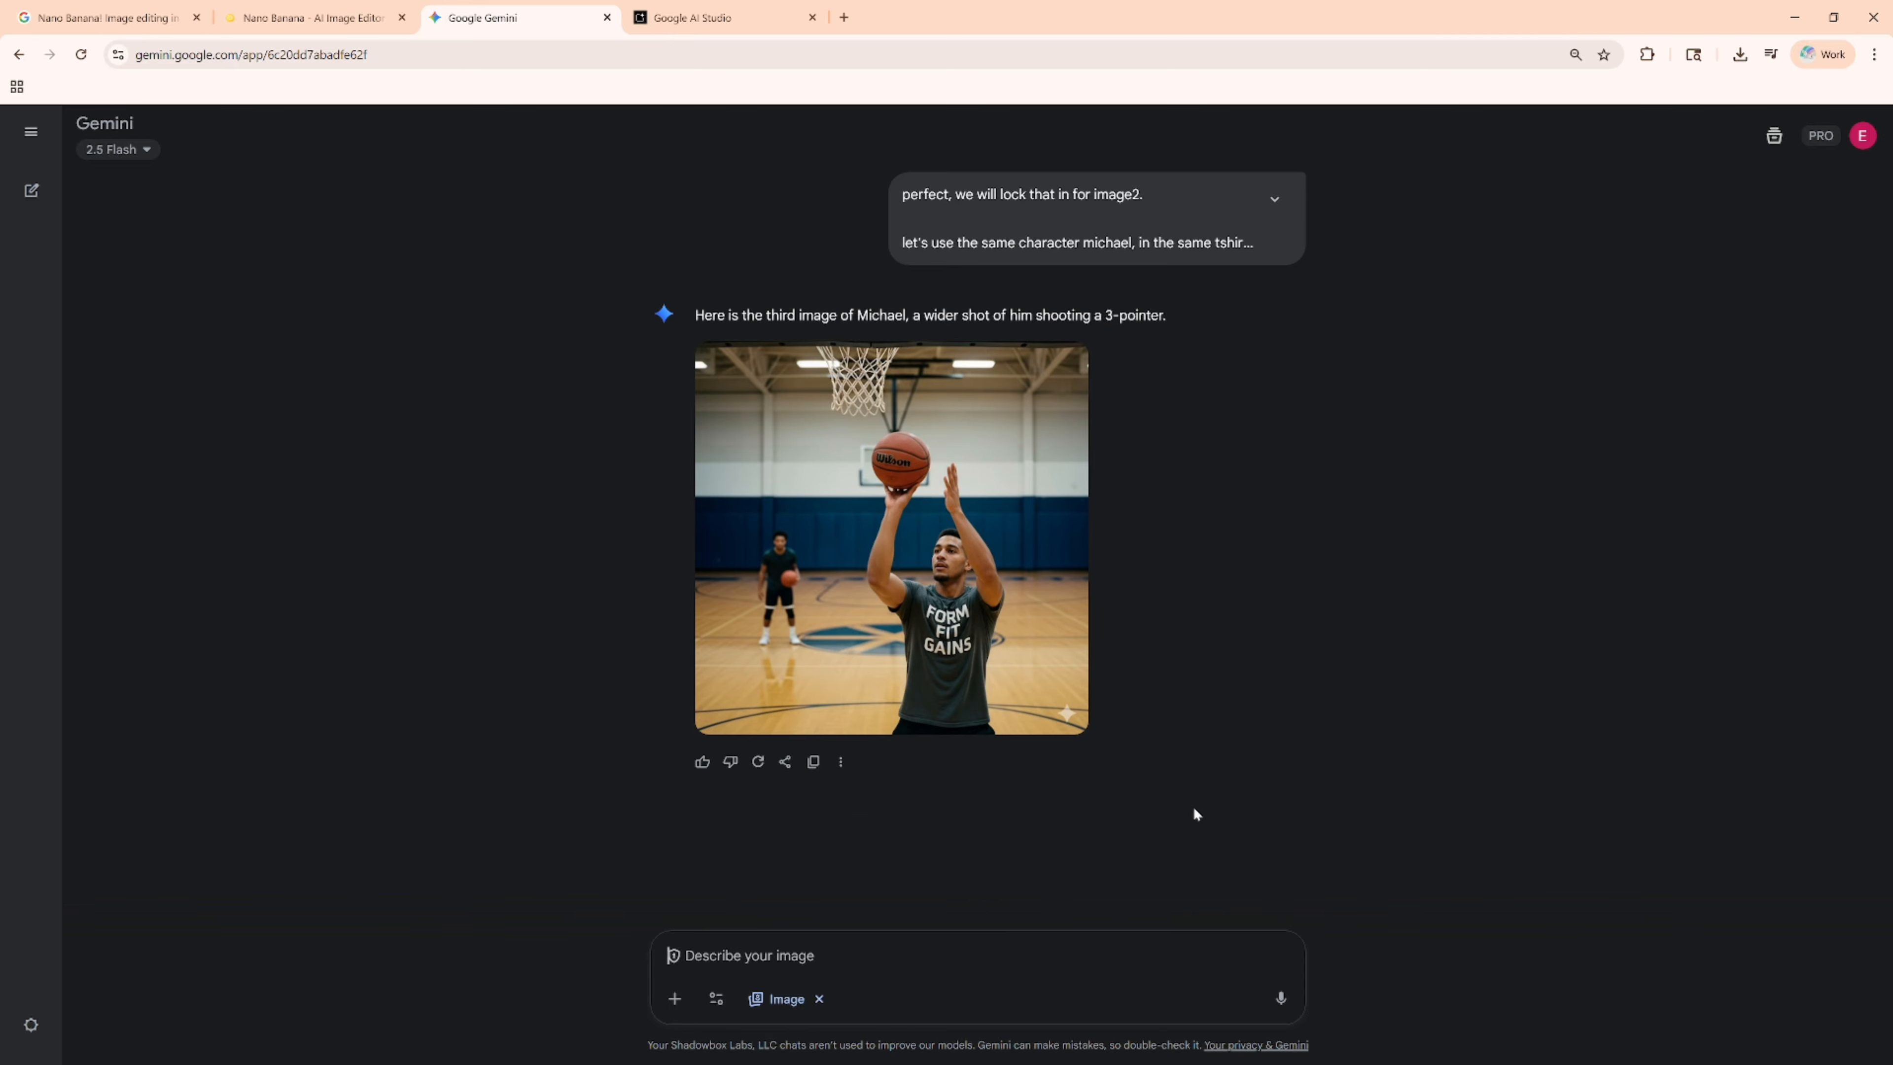
{"action": "mouse_move", "coordinate": [988, 500]}
{"action": "scroll", "coordinate": [1286, 534], "scroll_direction": "up", "scroll_amount": 5}
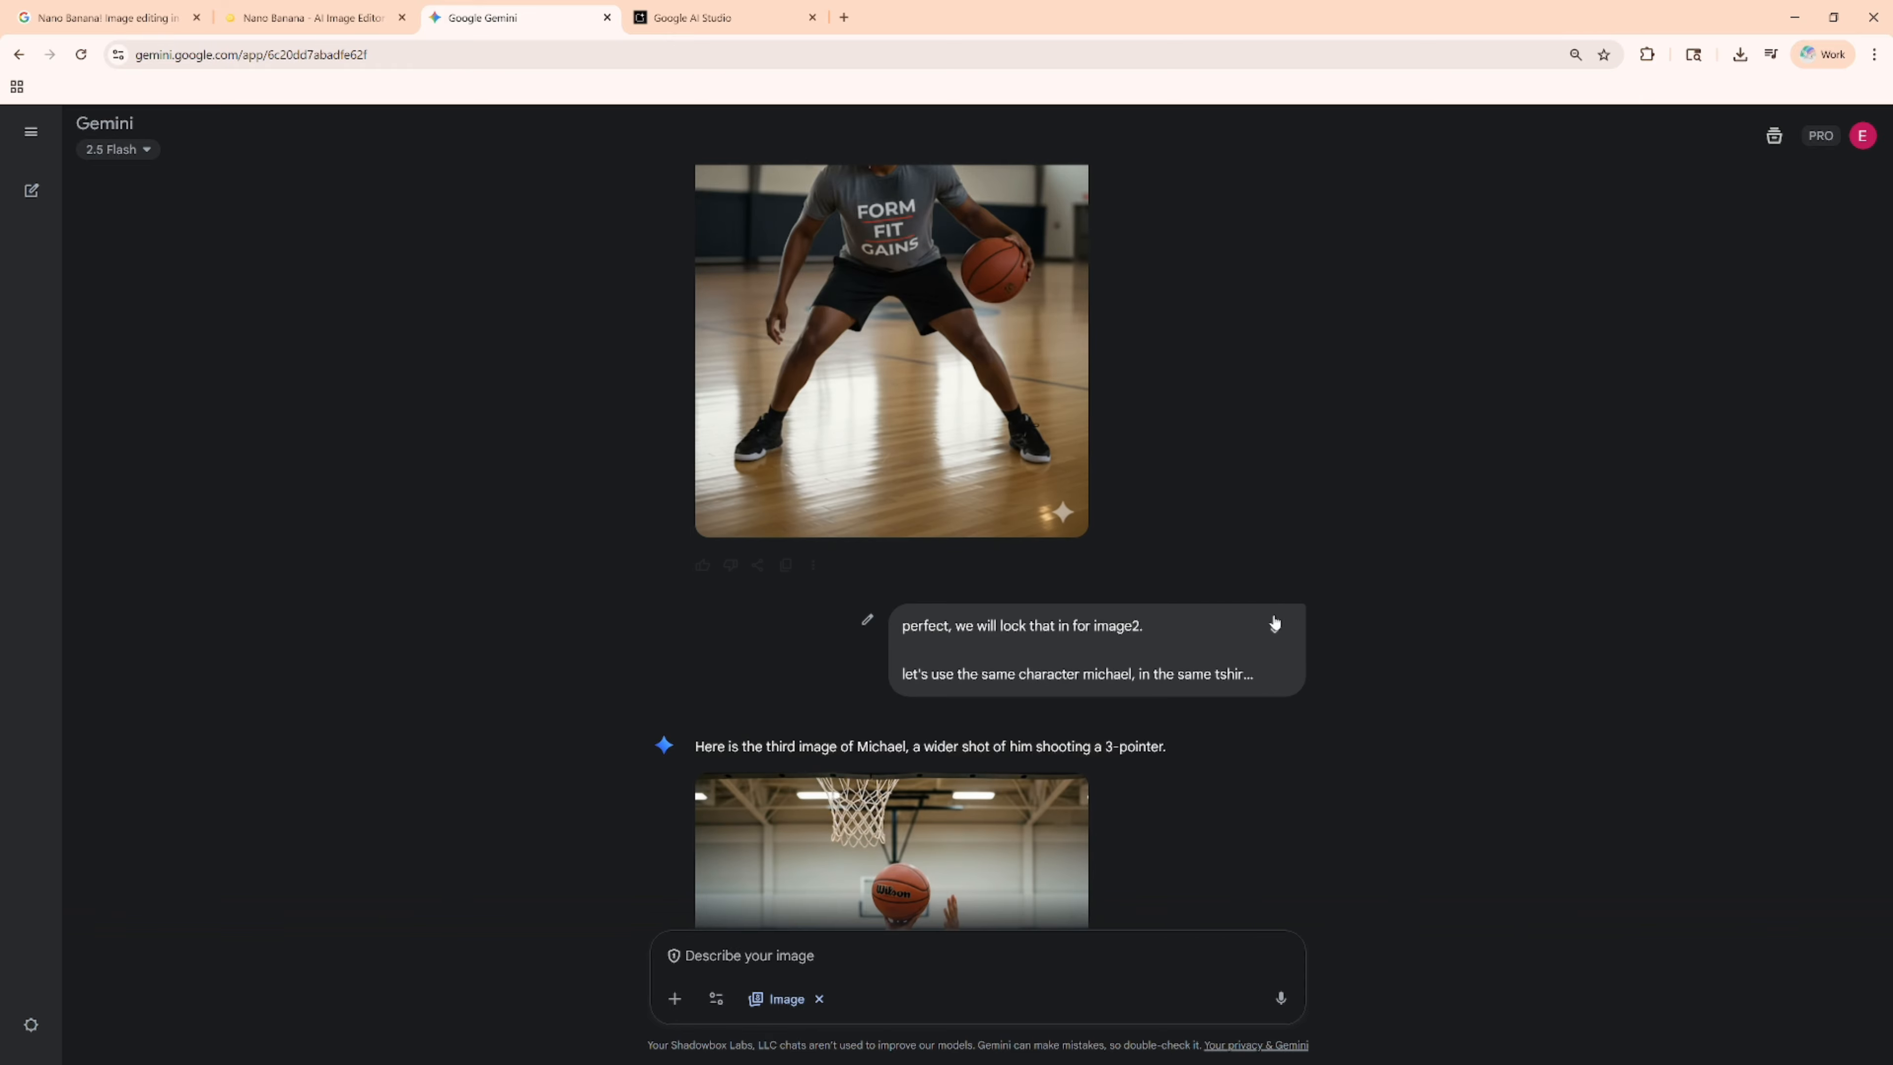
{"action": "left_click", "coordinate": [1274, 627]}
{"action": "scroll", "coordinate": [1010, 906], "scroll_direction": "down", "scroll_amount": 6}
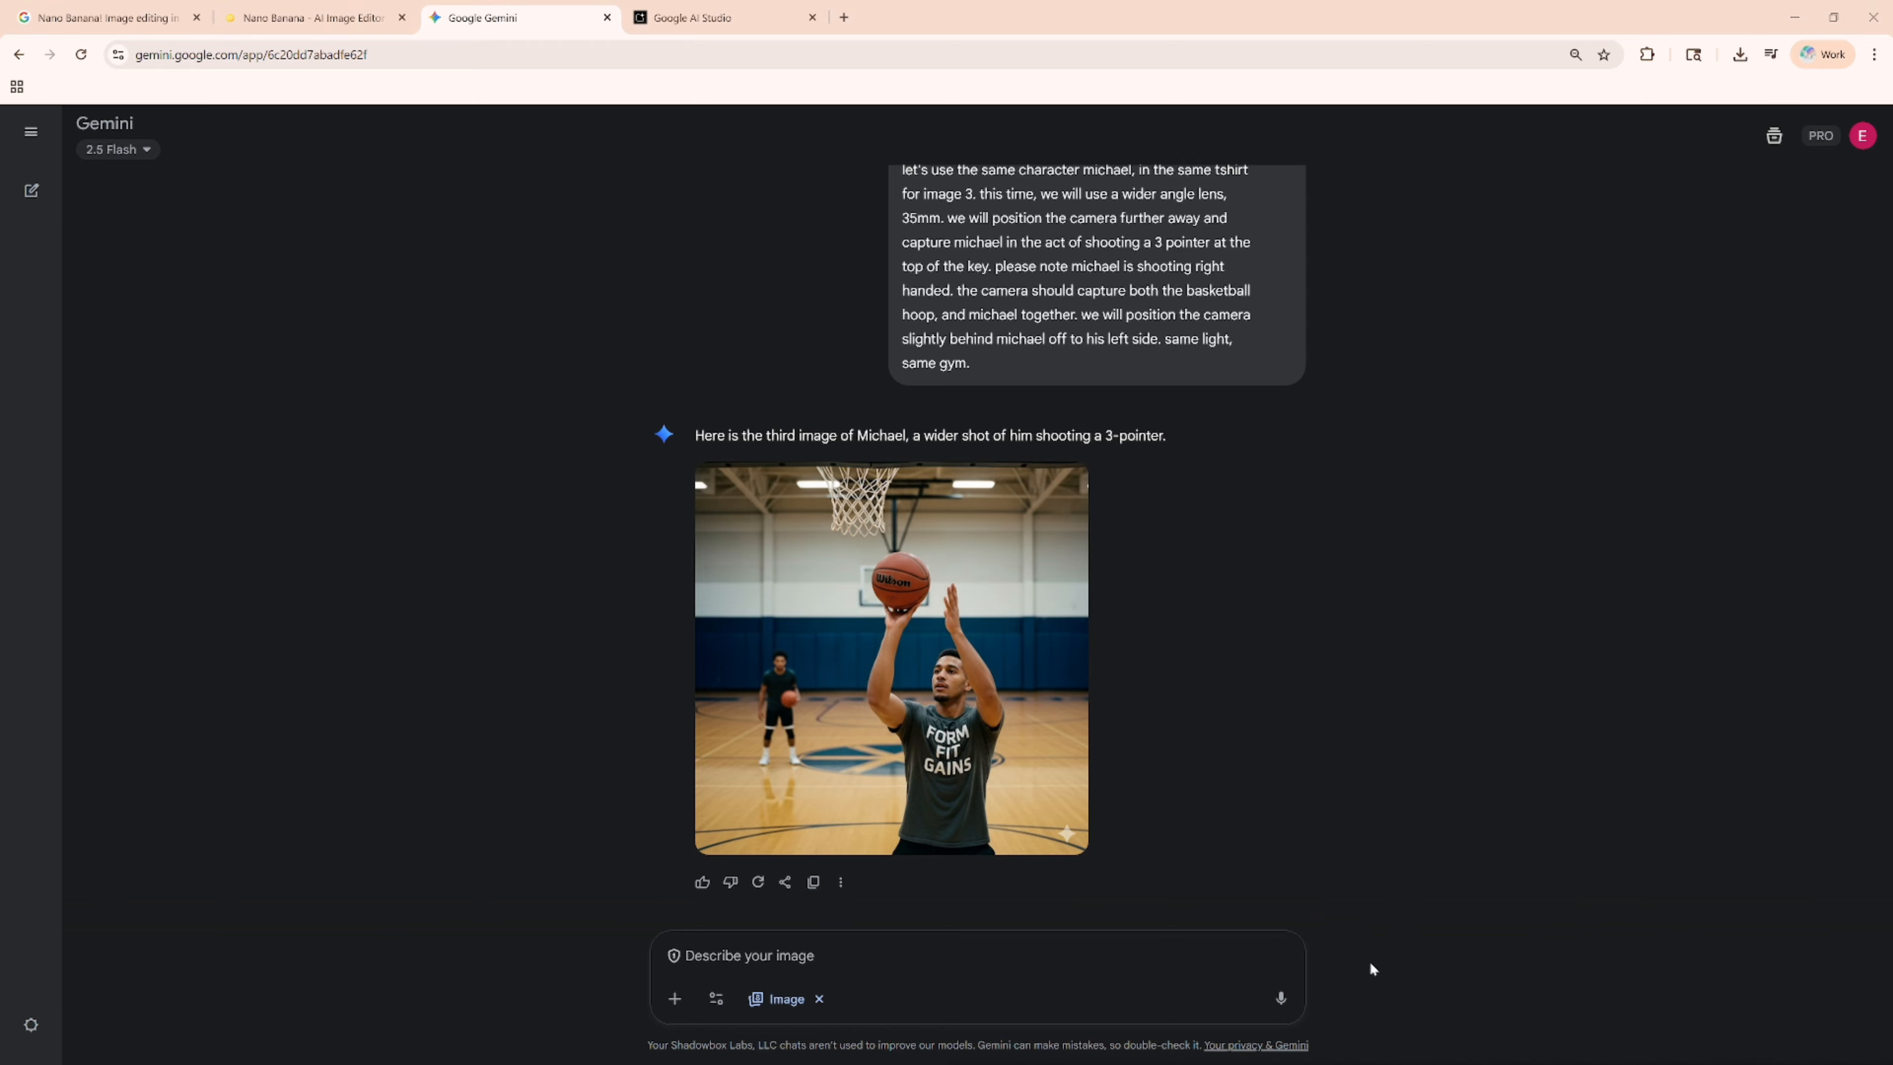
{"action": "scroll", "coordinate": [1429, 849], "scroll_direction": "up", "scroll_amount": 15}
{"action": "scroll", "coordinate": [1429, 850], "scroll_direction": "down", "scroll_amount": 10}
{"action": "scroll", "coordinate": [1178, 550], "scroll_direction": "up", "scroll_amount": 15}
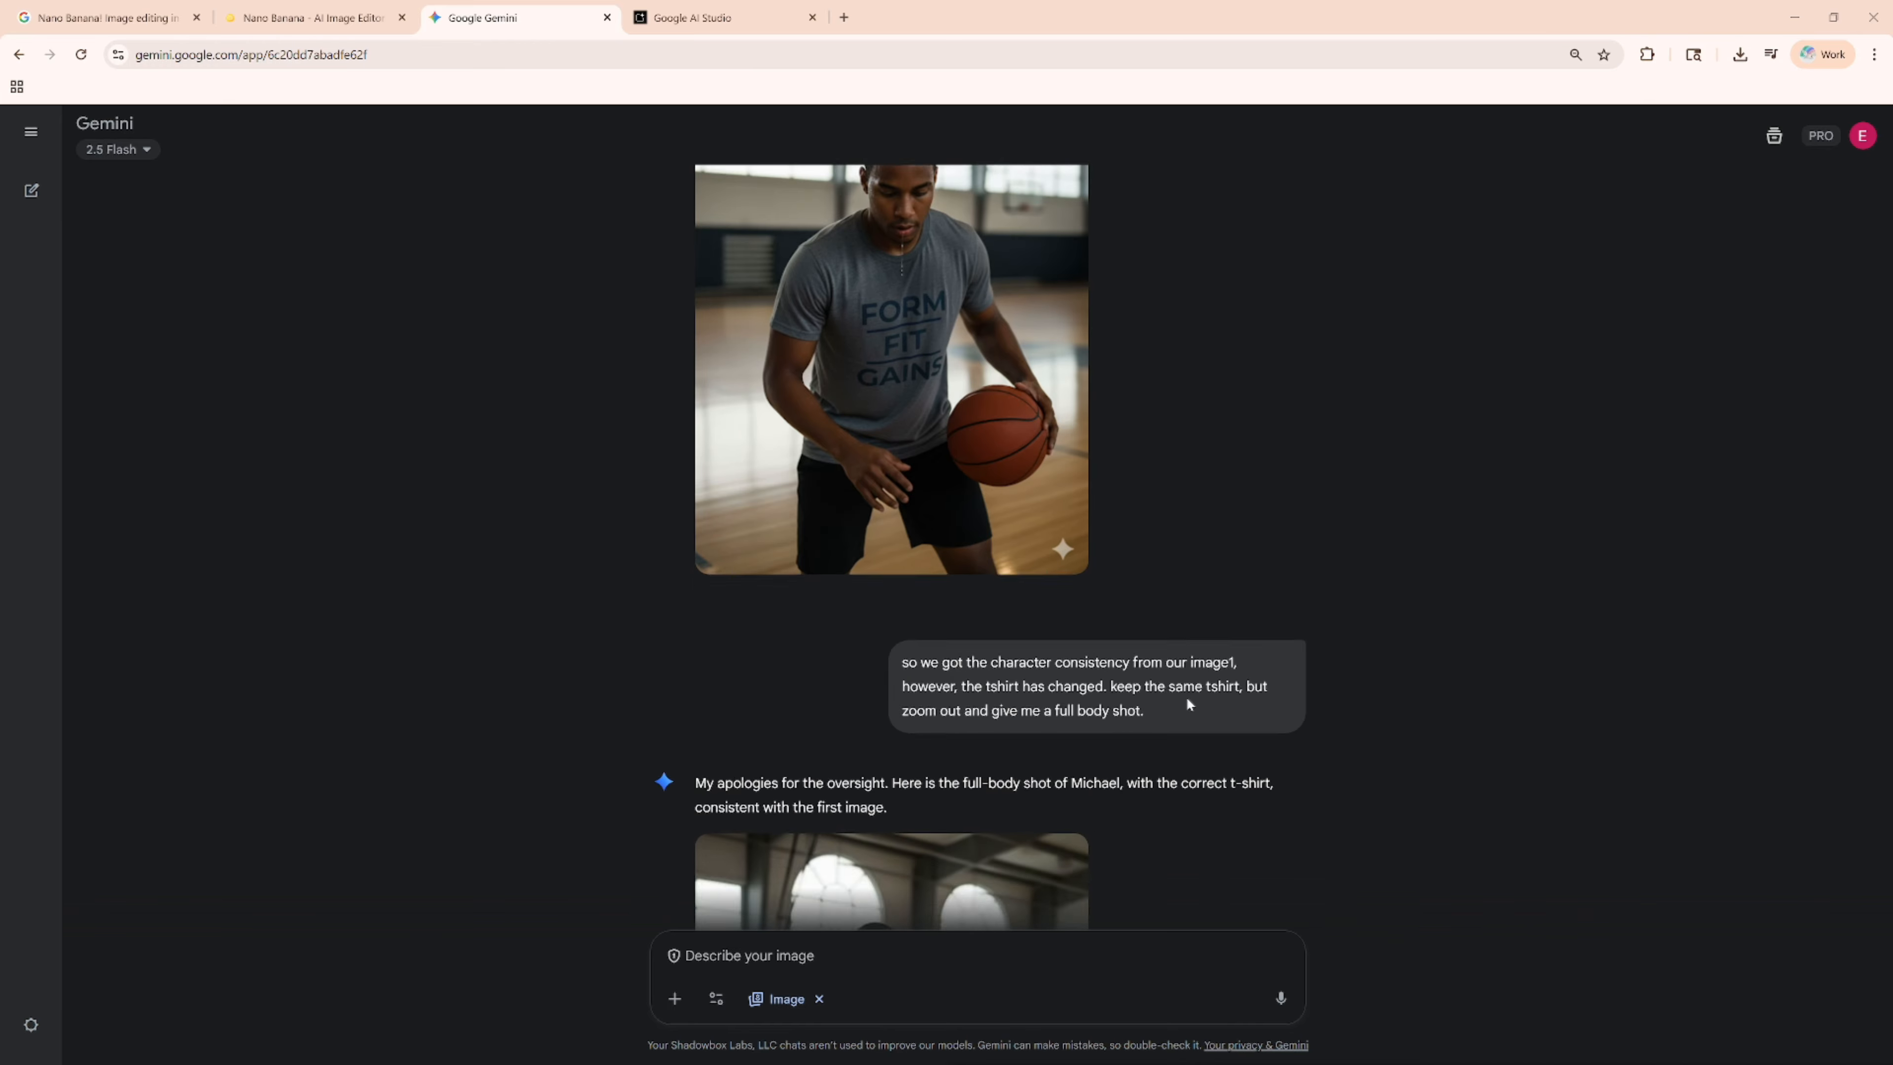
{"action": "scroll", "coordinate": [1187, 702], "scroll_direction": "down", "scroll_amount": 6}
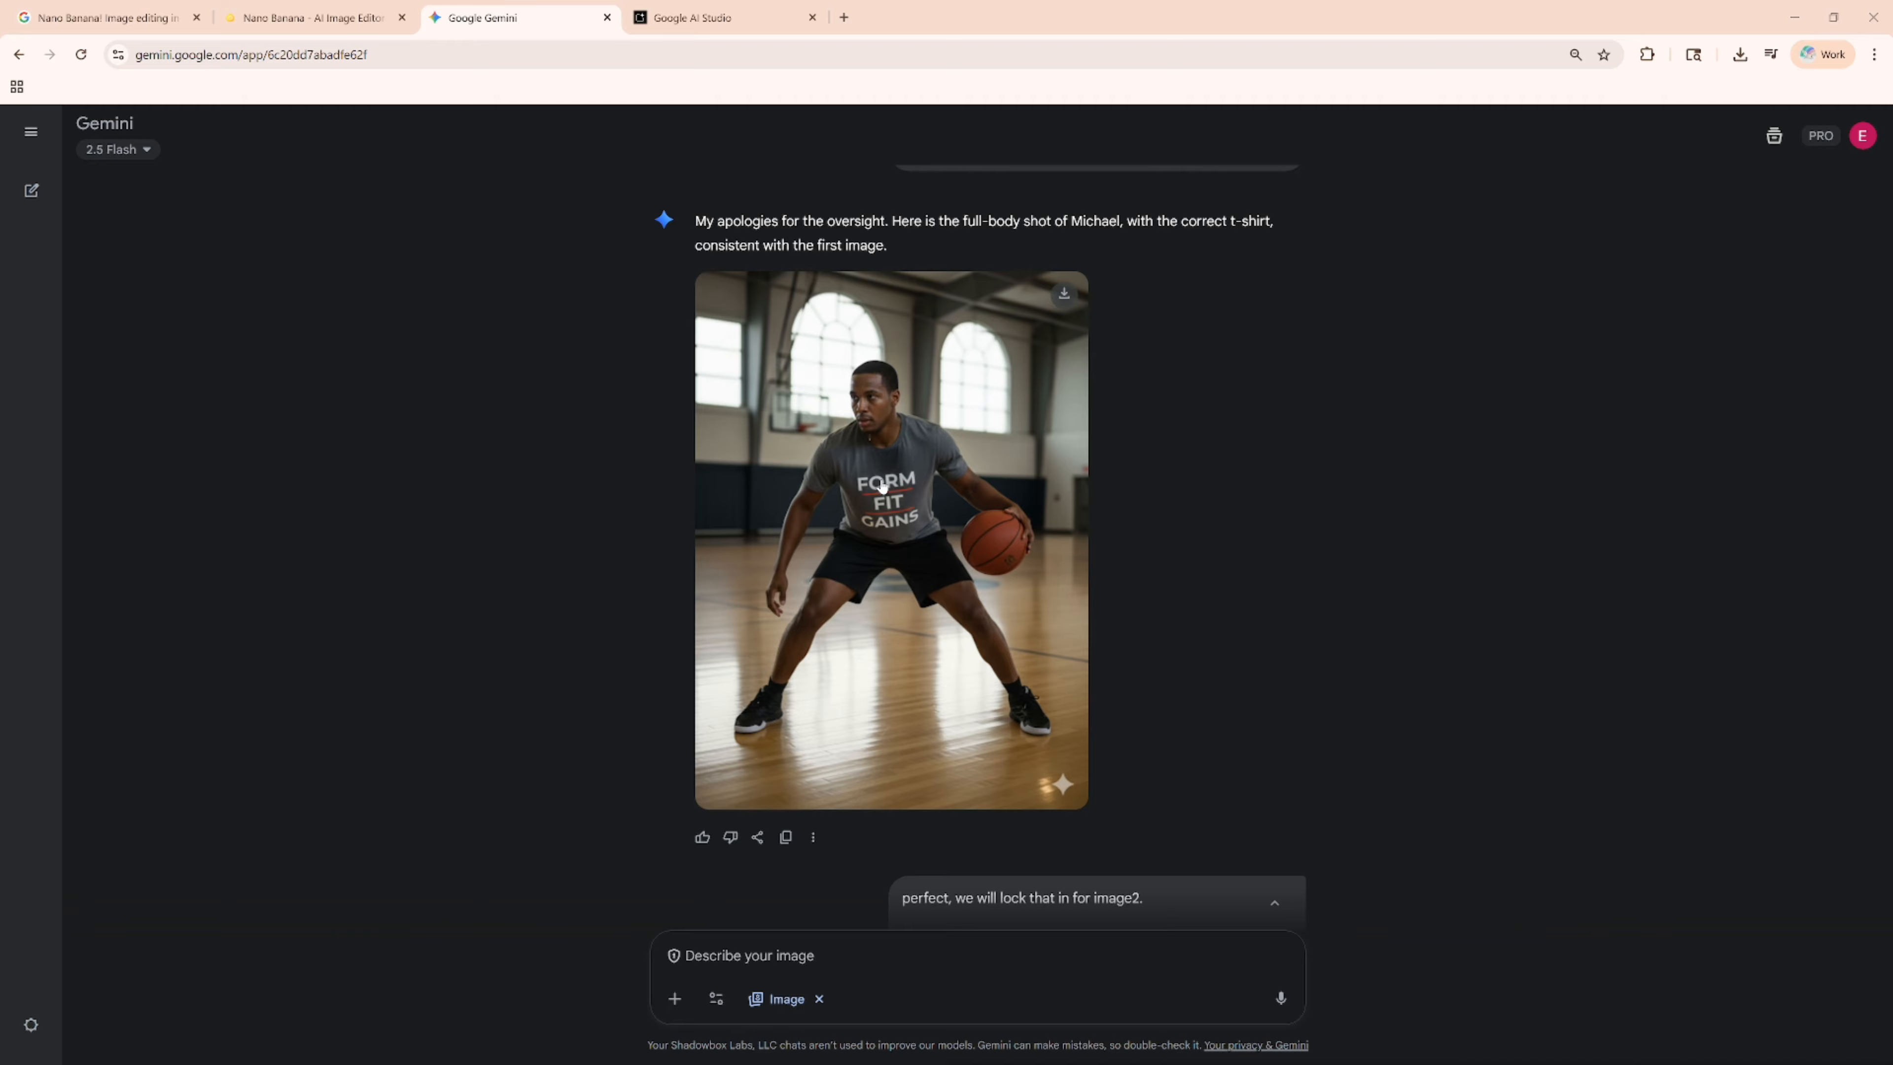
{"action": "scroll", "coordinate": [1176, 648], "scroll_direction": "down", "scroll_amount": 10}
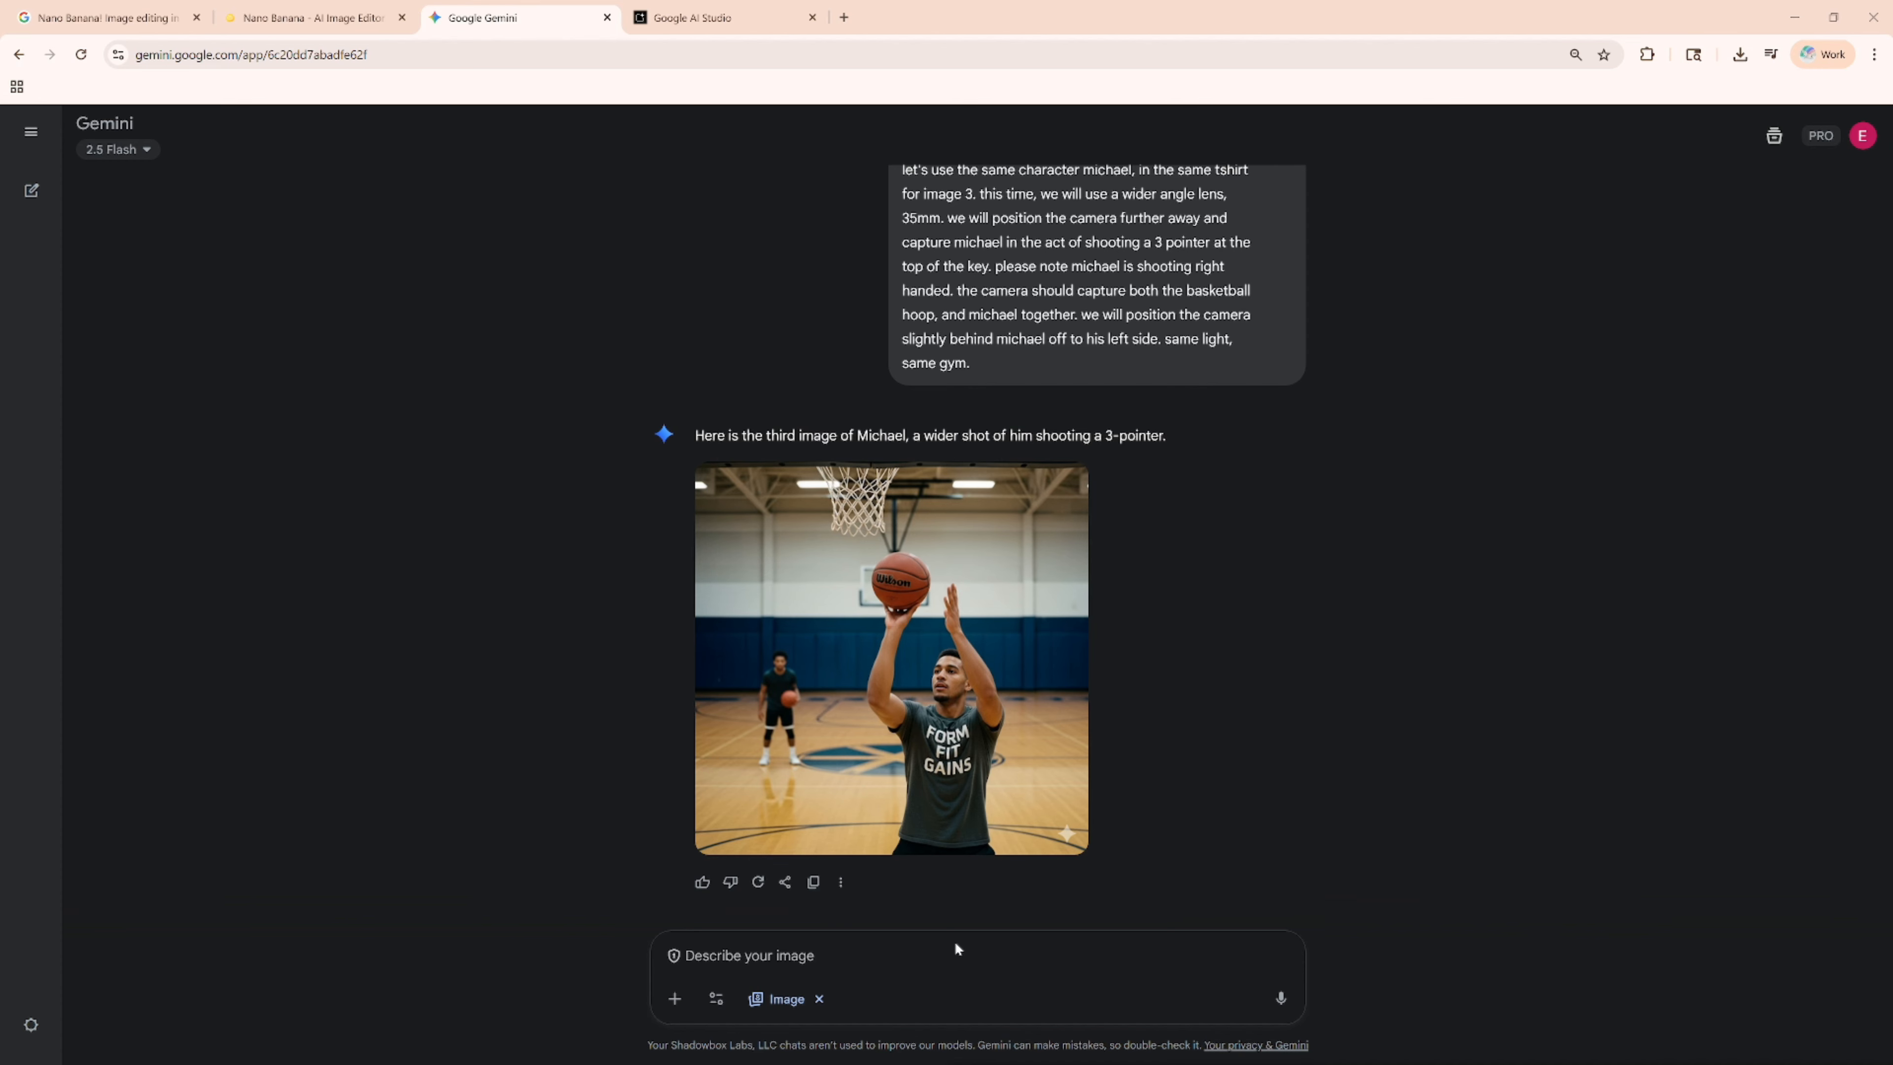
{"action": "left_click", "coordinate": [669, 955]}
{"action": "type", "text": "Let's try again, the character"}
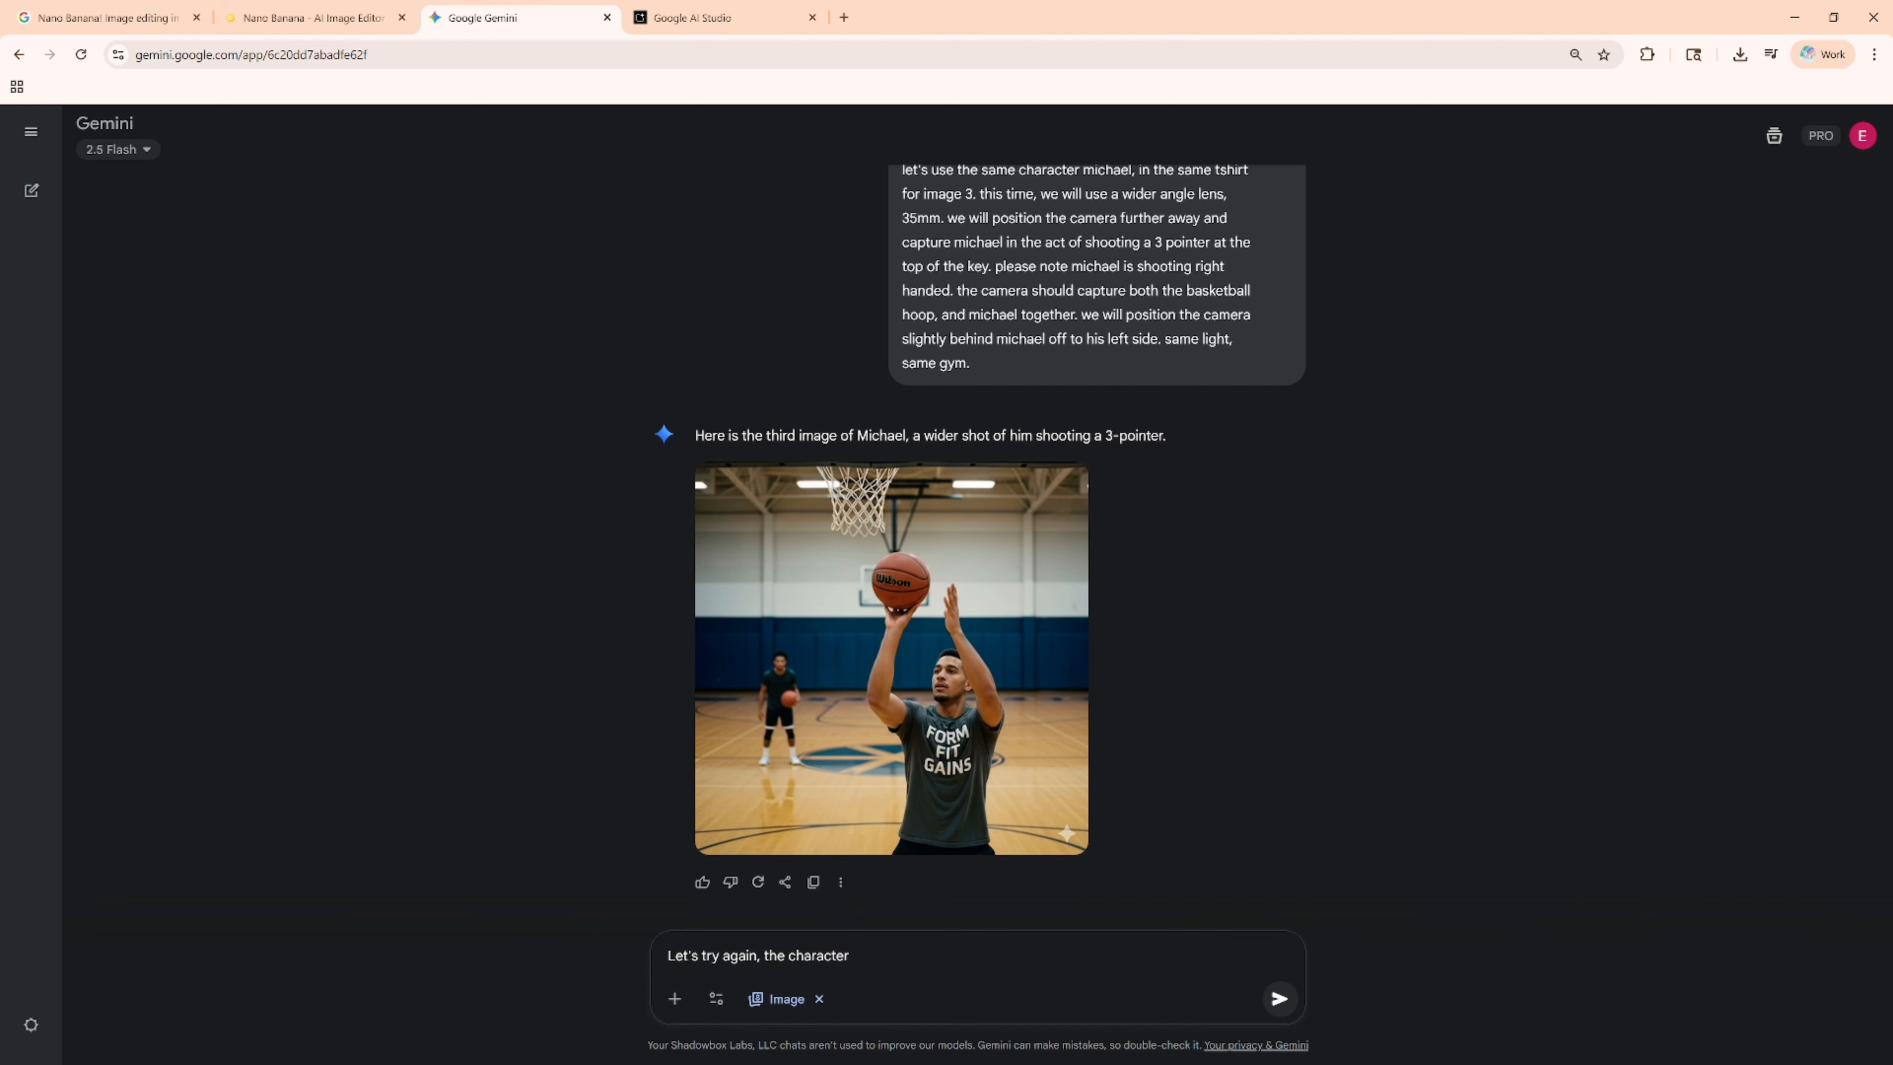
{"action": "type", "text": " c face has changed. I need you to be c"}
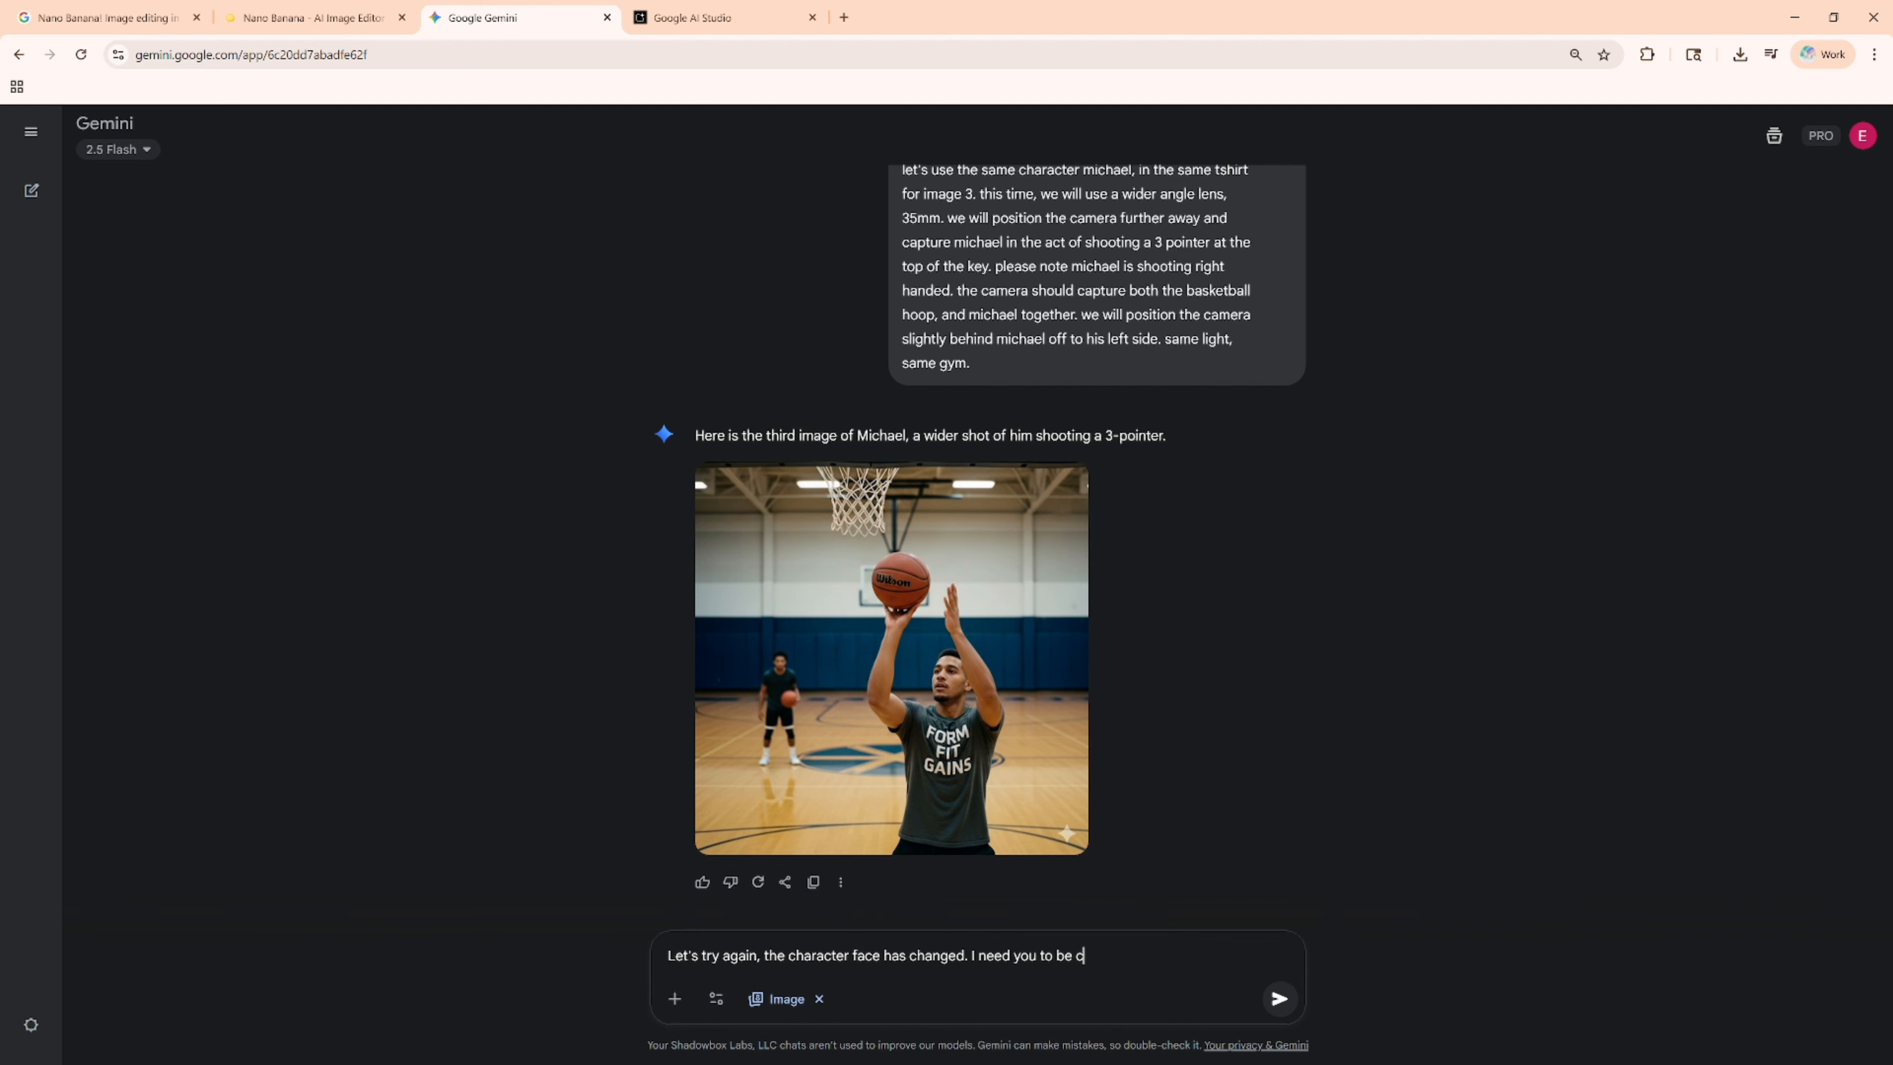
{"action": "type", "text": "onsistent with our fir"}
{"action": "type", "text": "st "}
{"action": "type", "text": "character, michael"}
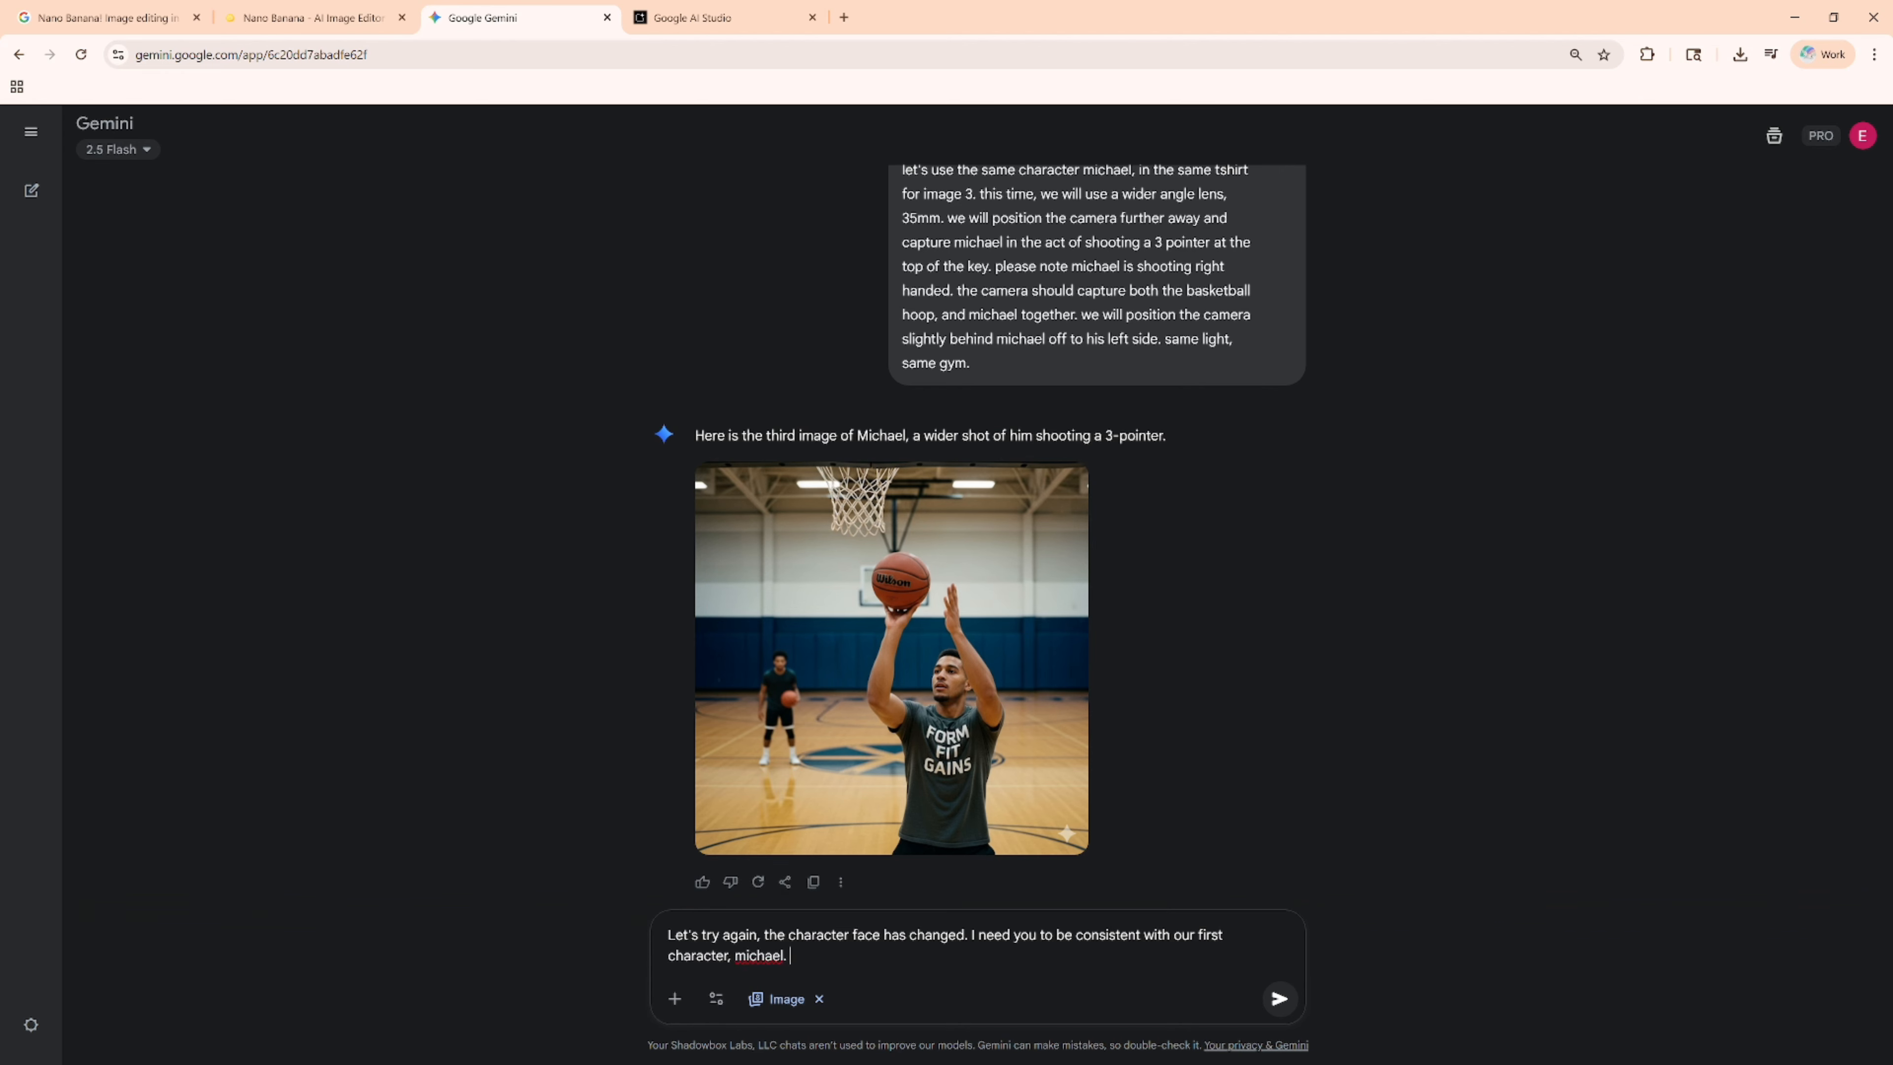
{"action": "type", "text": ". And he needs to be shooting a 3 pointer"}
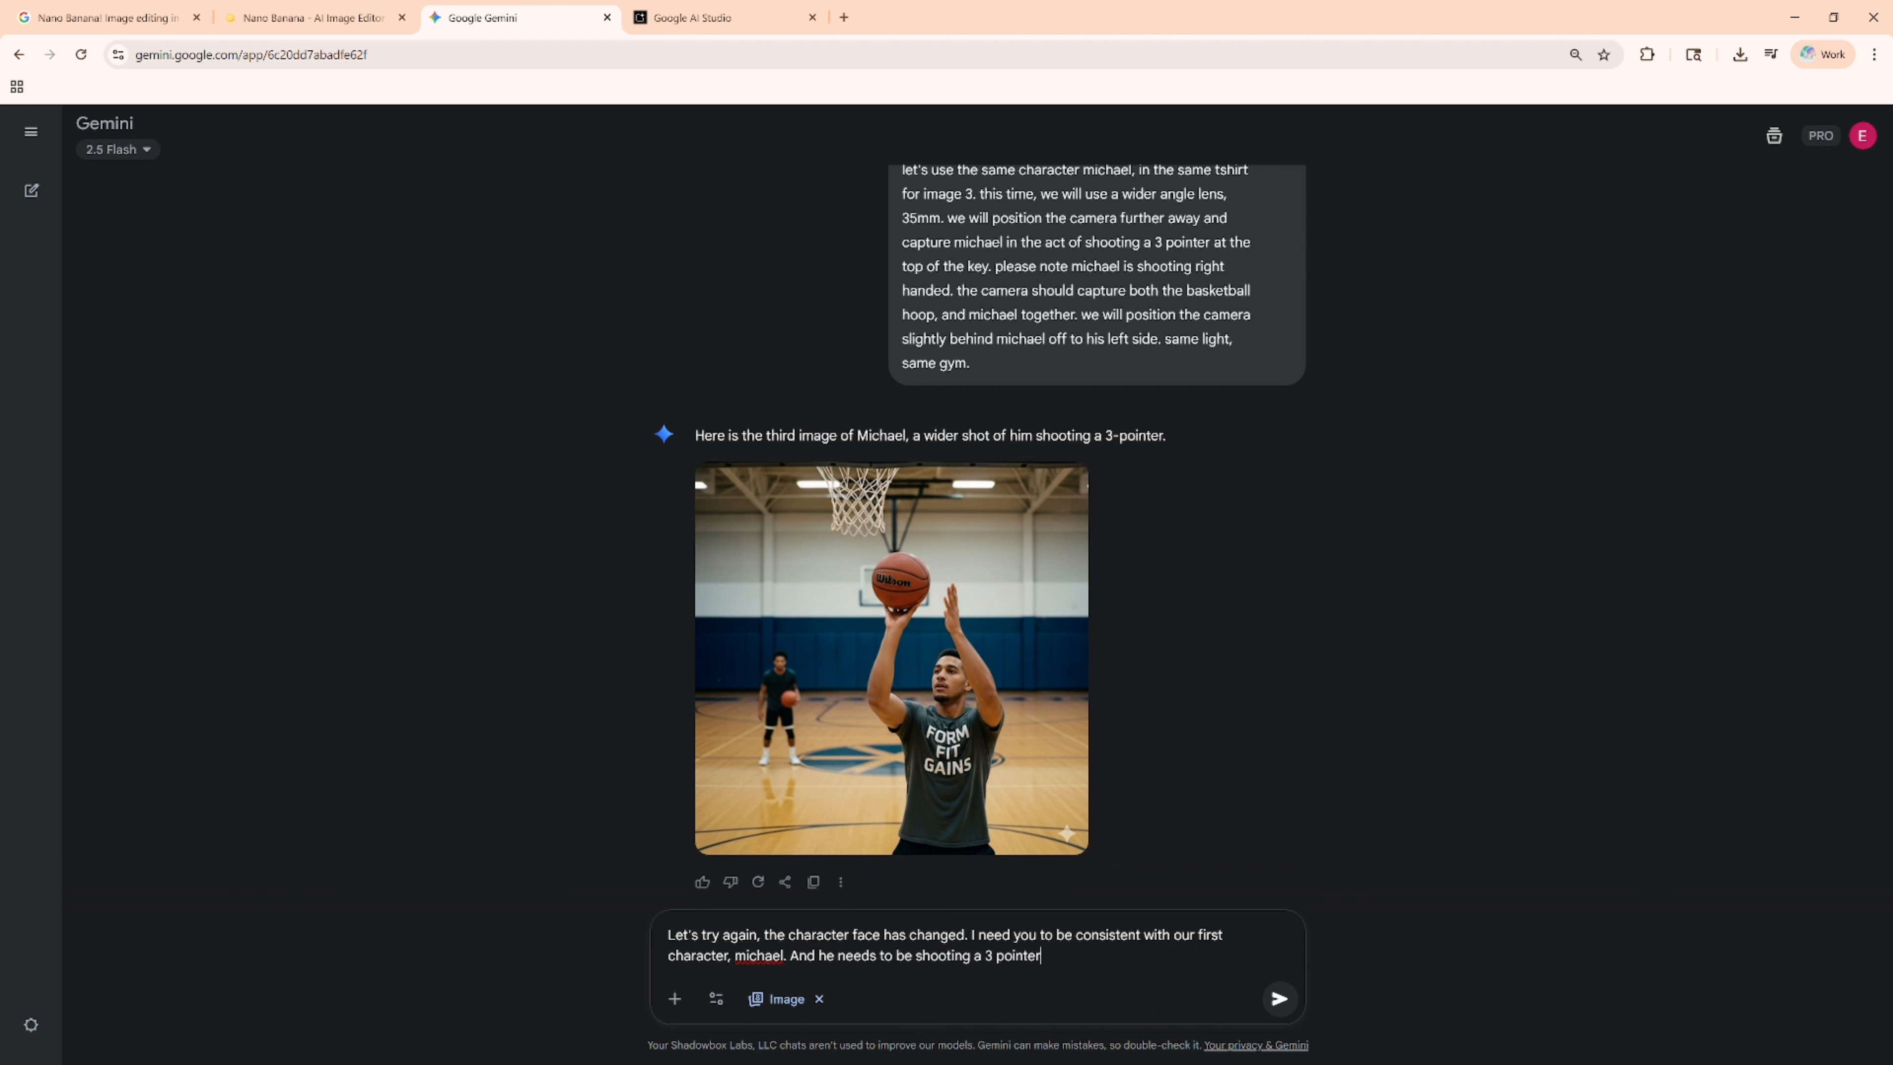
Regenerate image 3 from the same prompt and clear the unsent follow-up message
{"action": "left_click", "coordinate": [732, 882]}
{"action": "left_click", "coordinate": [753, 883]}
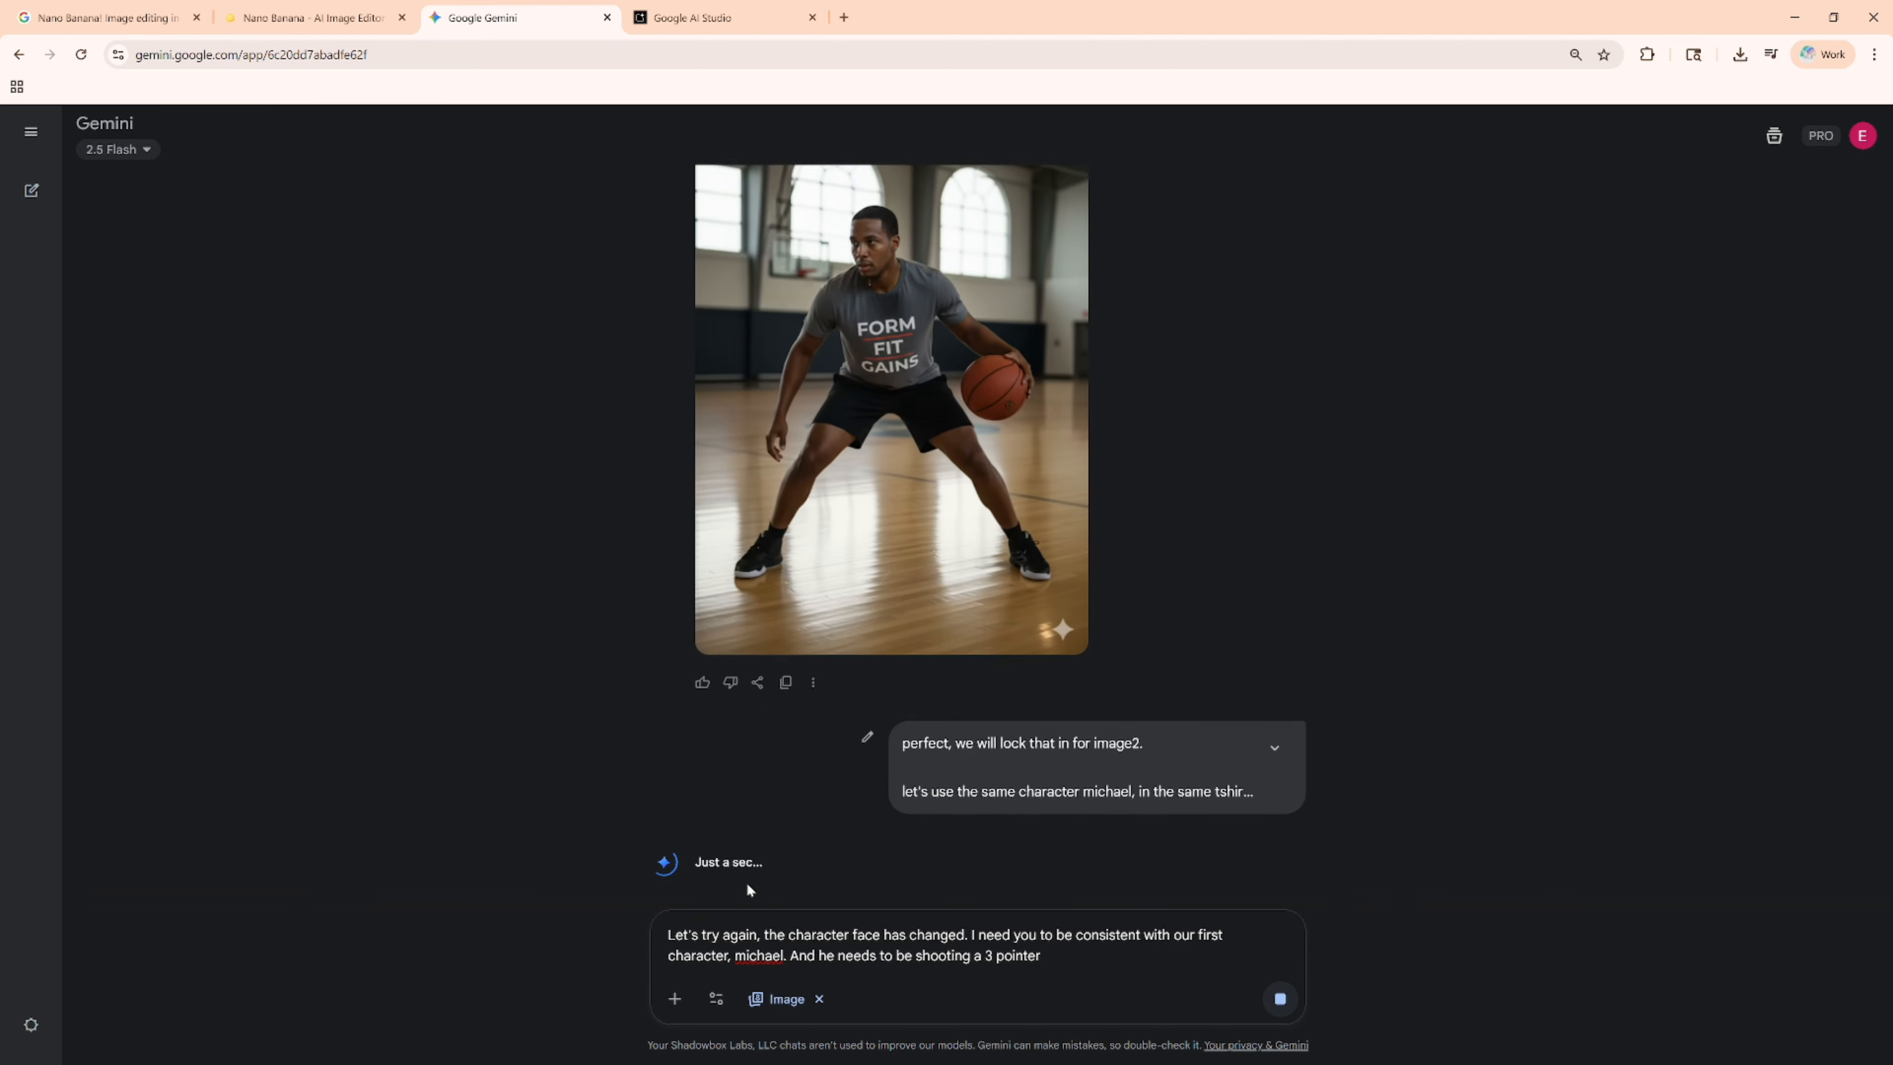
{"action": "left_click_drag", "start_coordinate": [1051, 957], "coordinate": [610, 929]}
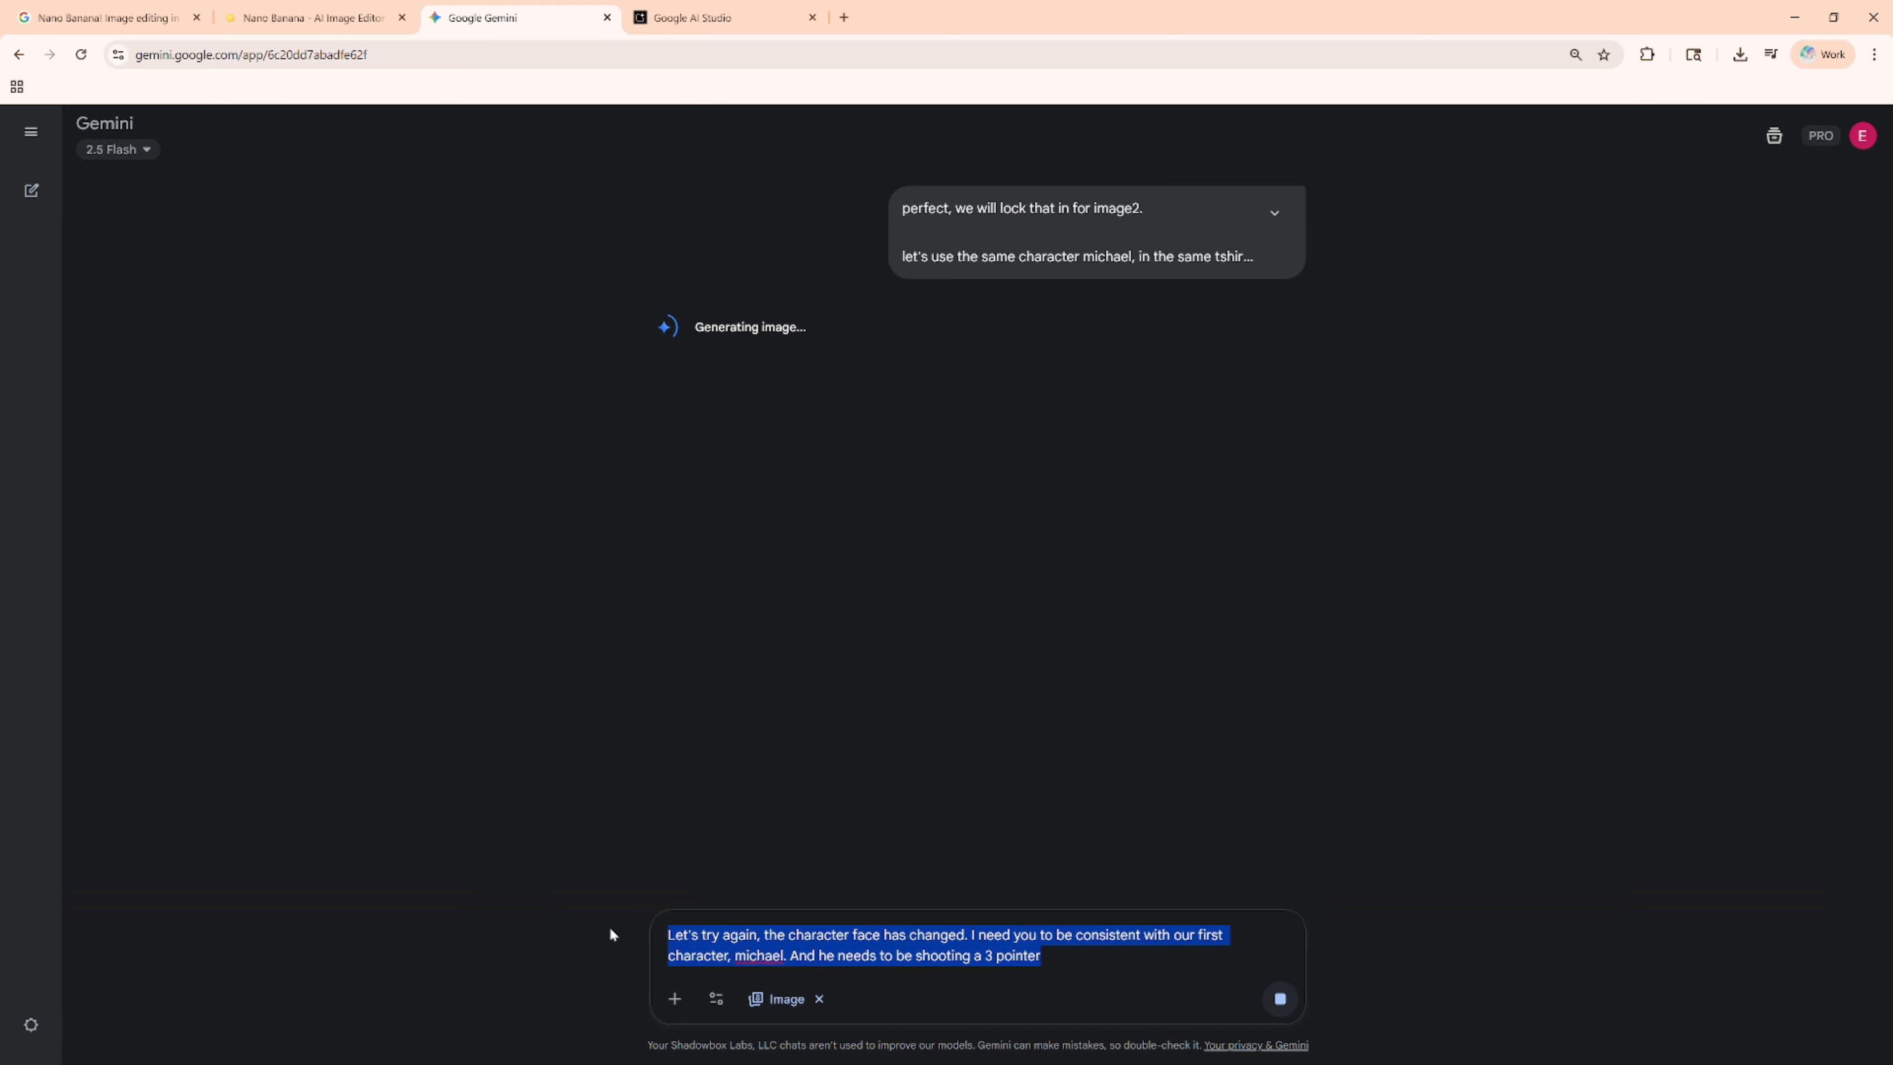
{"action": "key", "text": "BackSpace"}
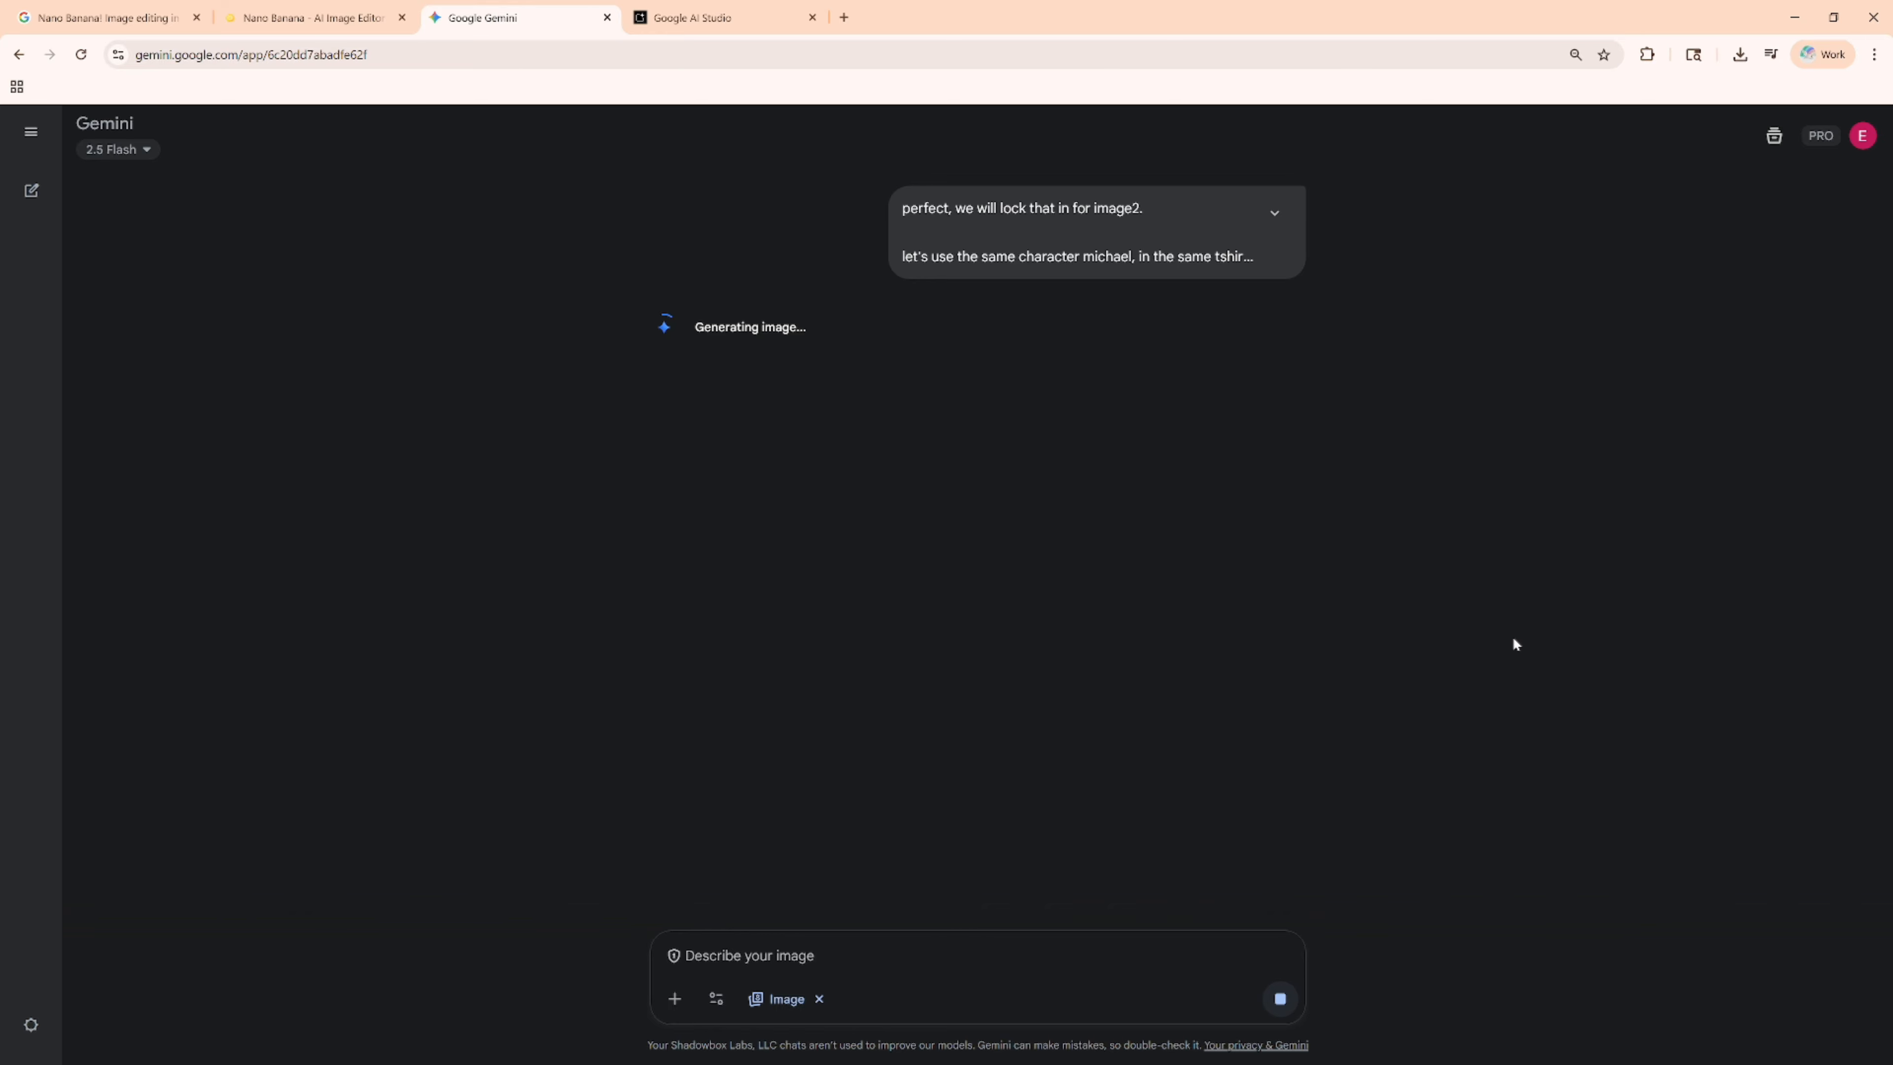
Compare the regenerated image 3 with image 2 for character consistency, and regenerate the response once more
{"action": "scroll", "coordinate": [1450, 494], "scroll_direction": "up", "scroll_amount": 9}
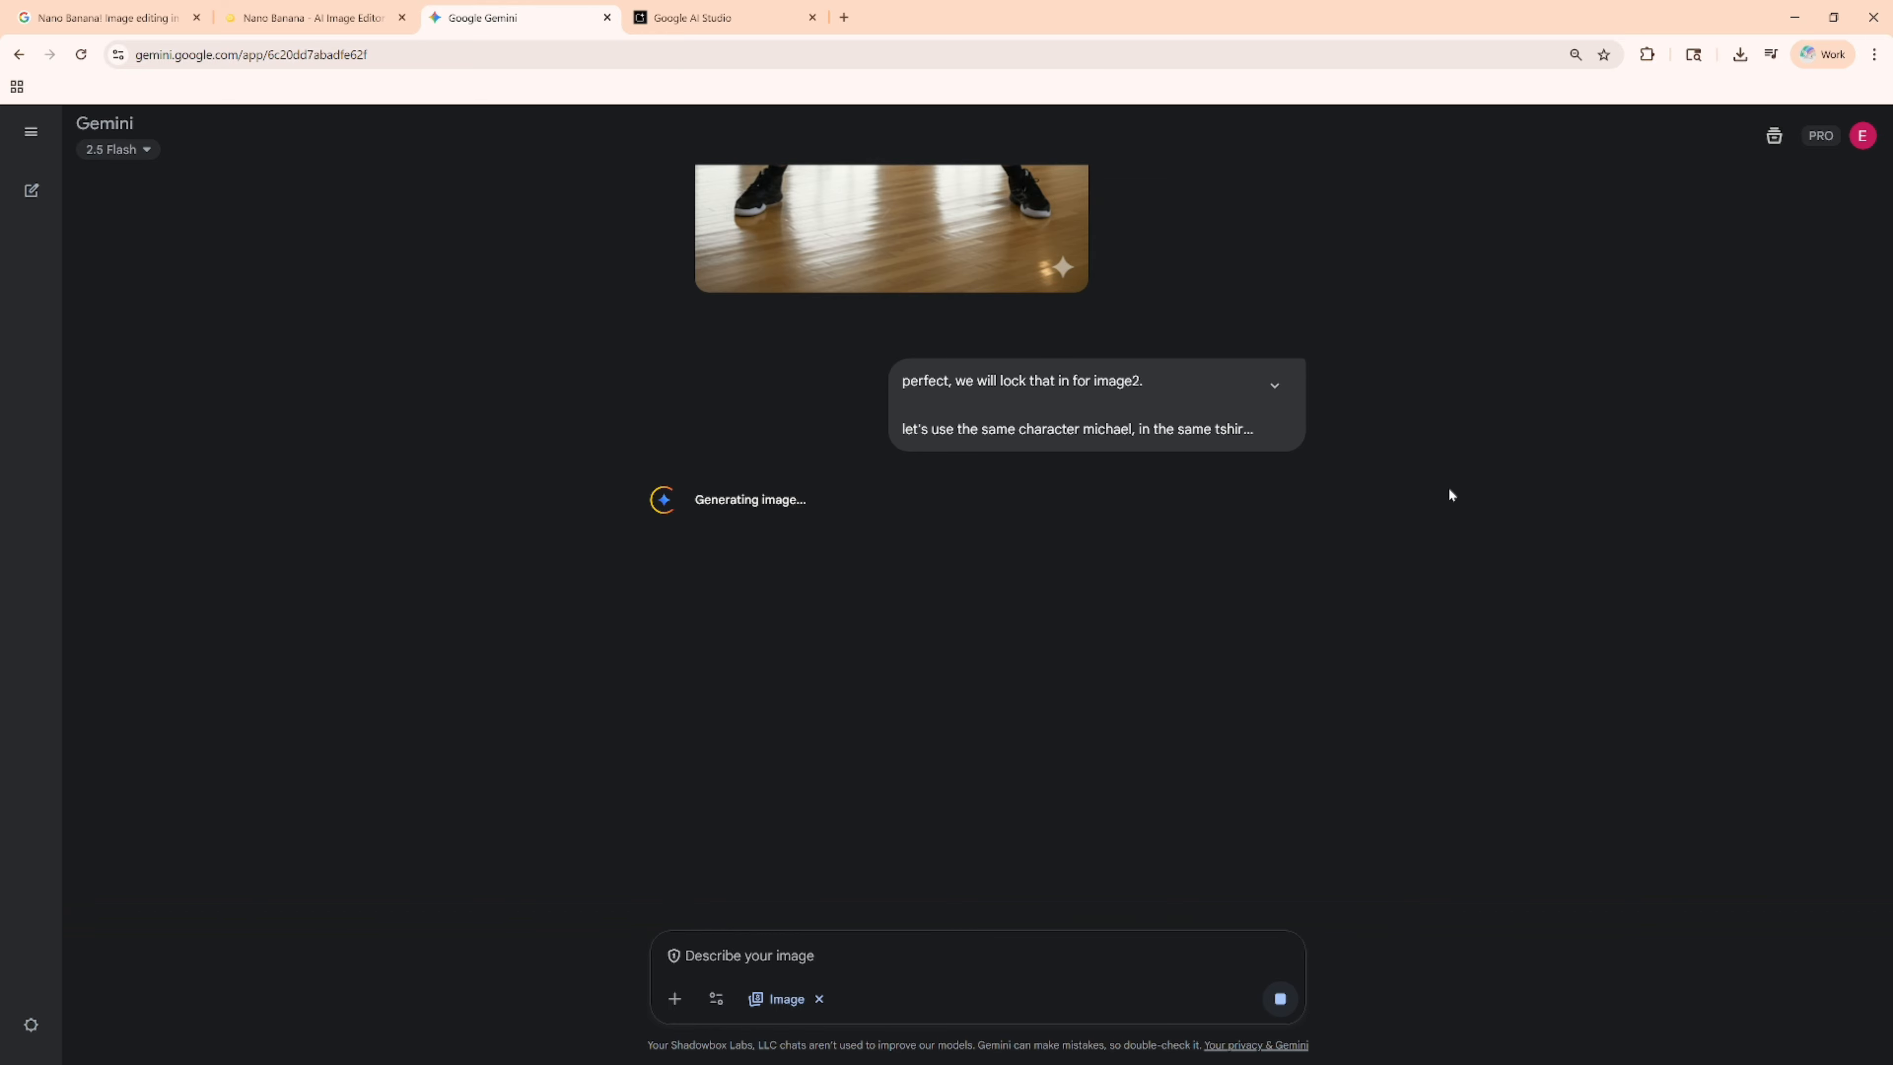
{"action": "scroll", "coordinate": [1450, 494], "scroll_direction": "down", "scroll_amount": 7}
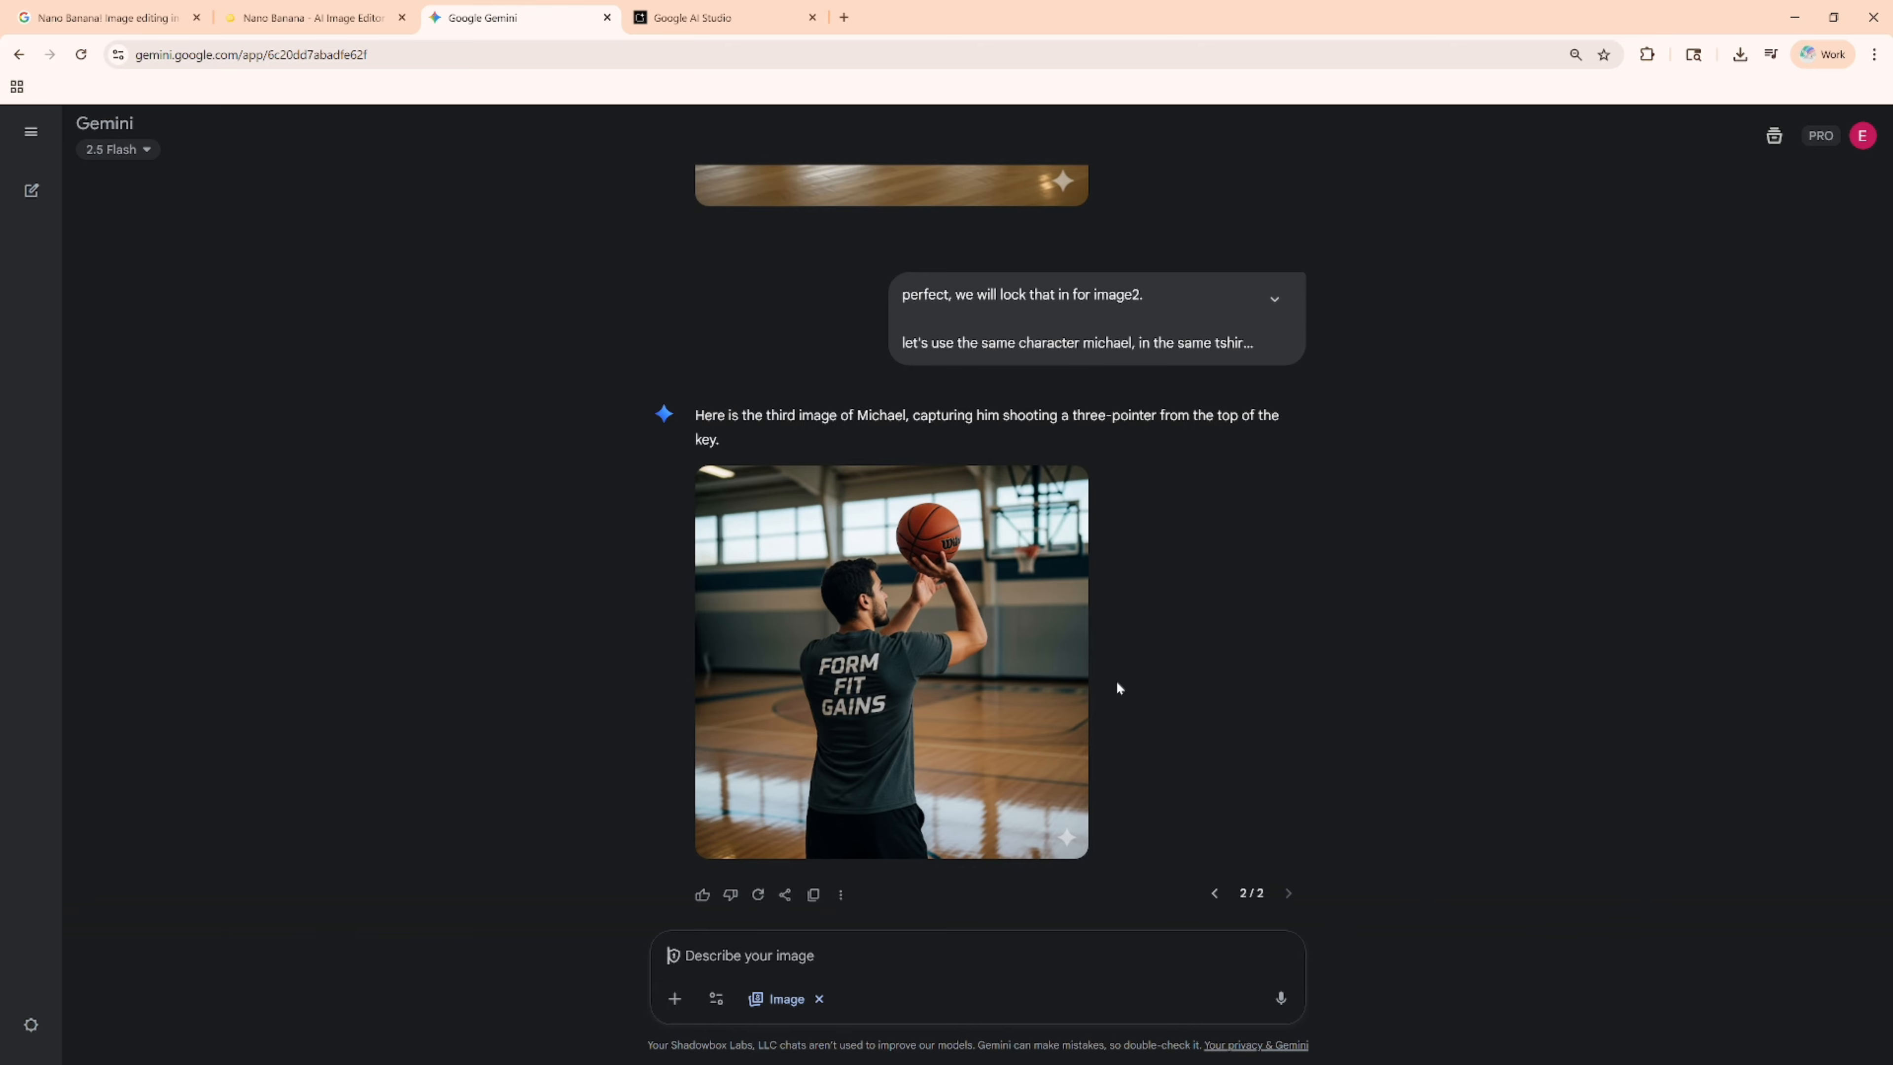
{"action": "mouse_move", "coordinate": [939, 666]}
{"action": "scroll", "coordinate": [927, 621], "scroll_direction": "up", "scroll_amount": 7}
{"action": "scroll", "coordinate": [1013, 630], "scroll_direction": "down", "scroll_amount": 5}
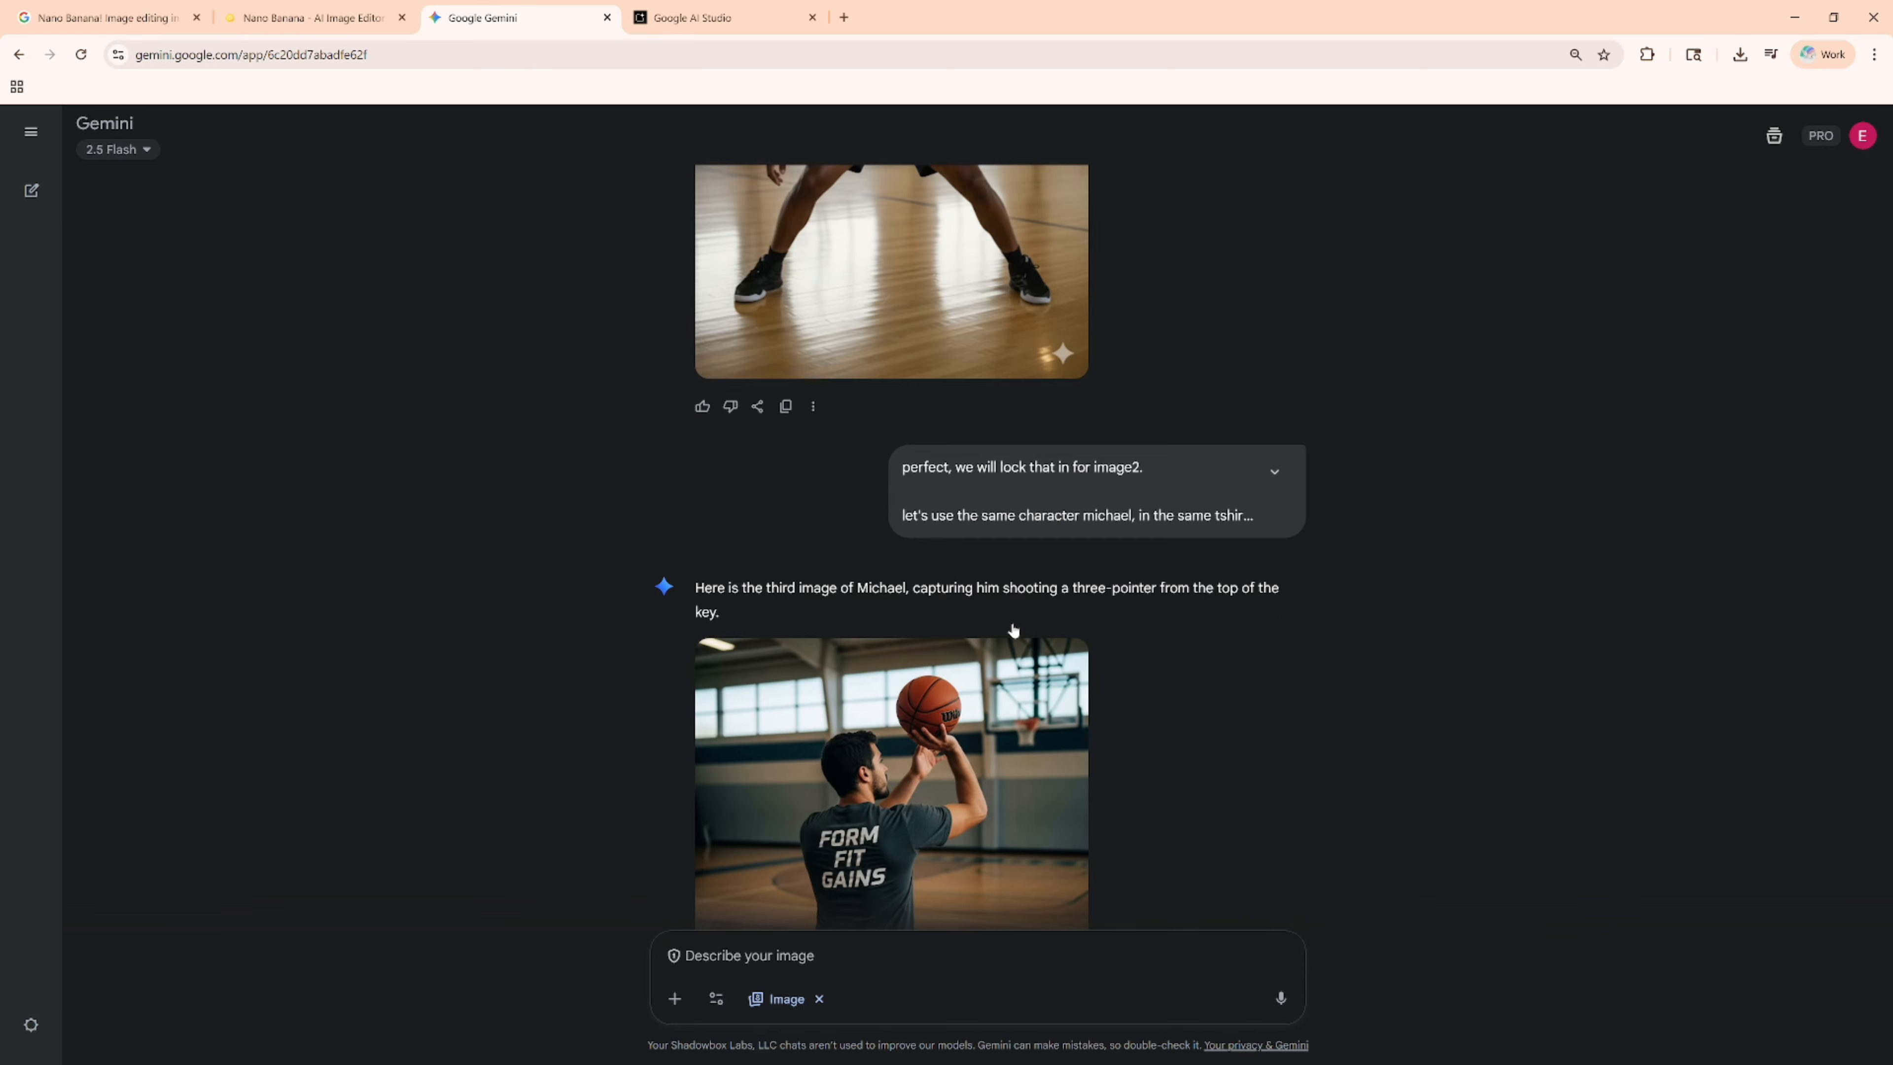
{"action": "scroll", "coordinate": [1014, 630], "scroll_direction": "down", "scroll_amount": 3}
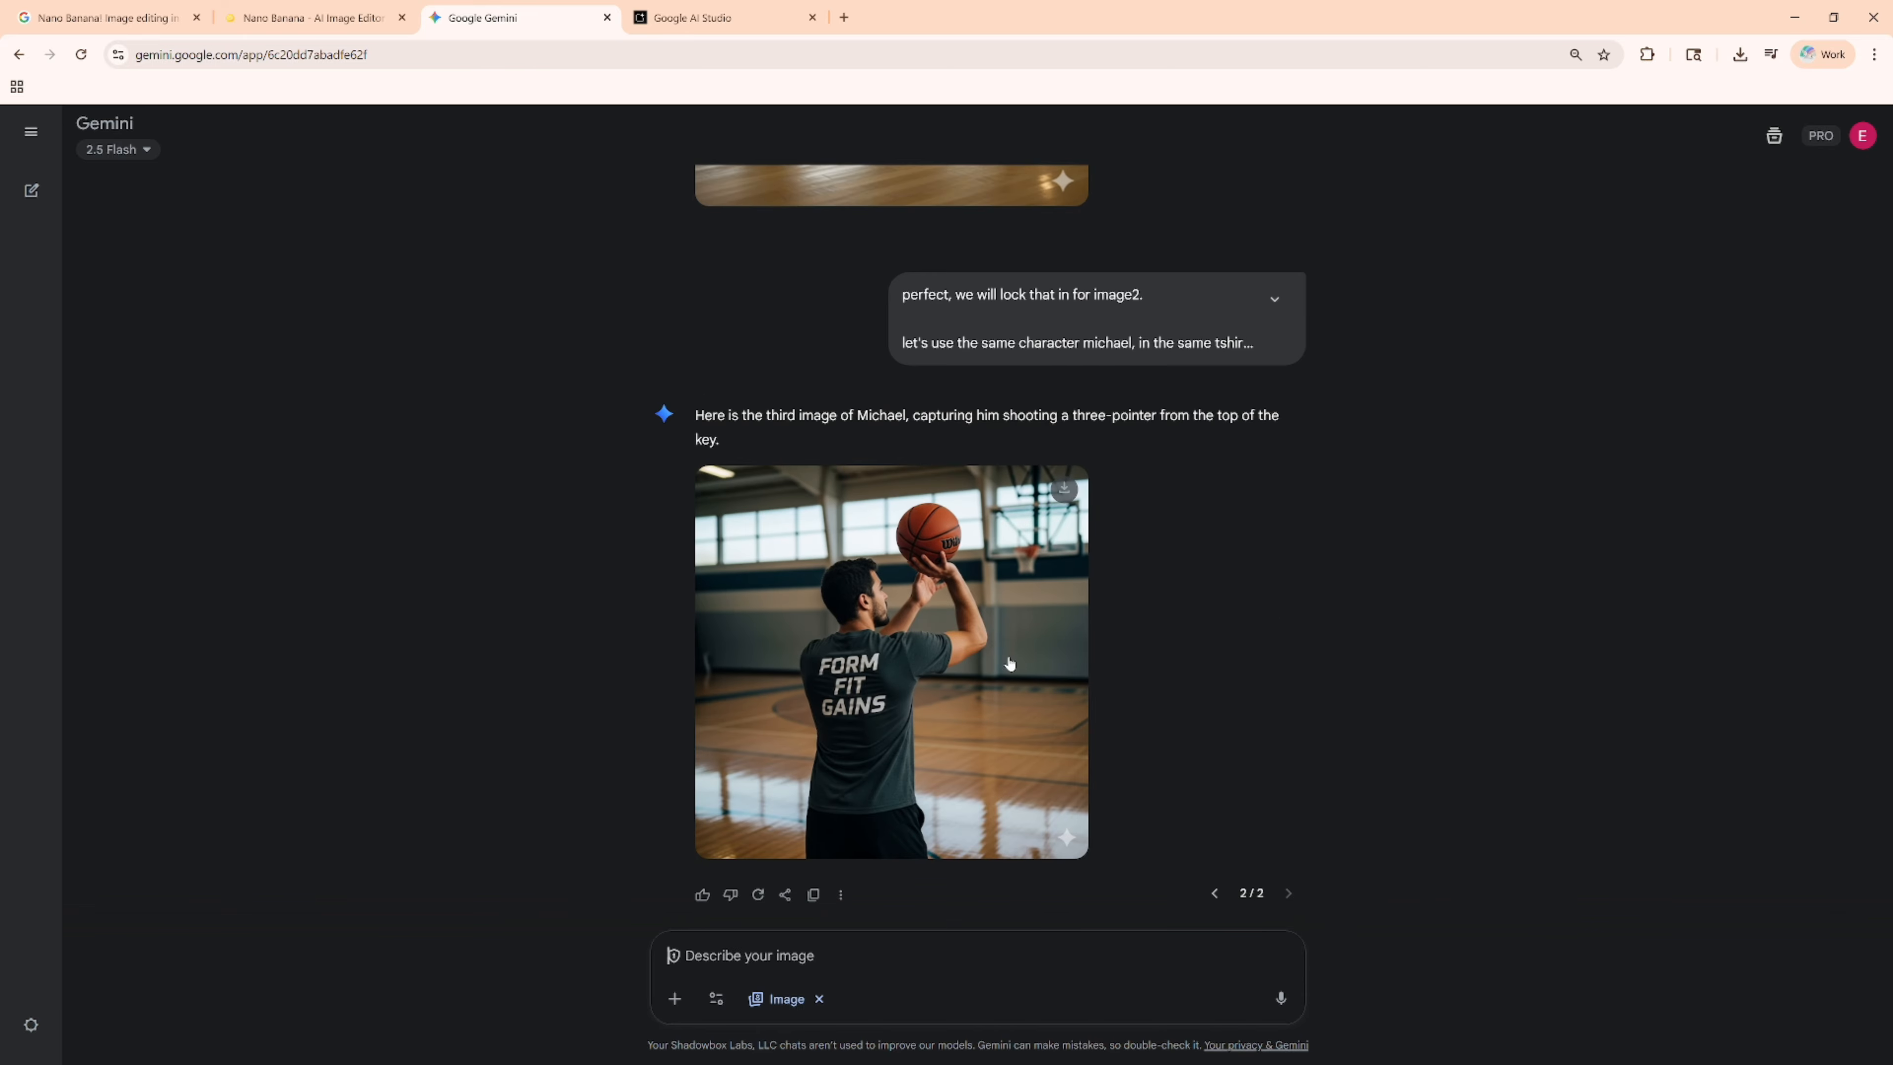
{"action": "scroll", "coordinate": [1010, 663], "scroll_direction": "down", "scroll_amount": 1}
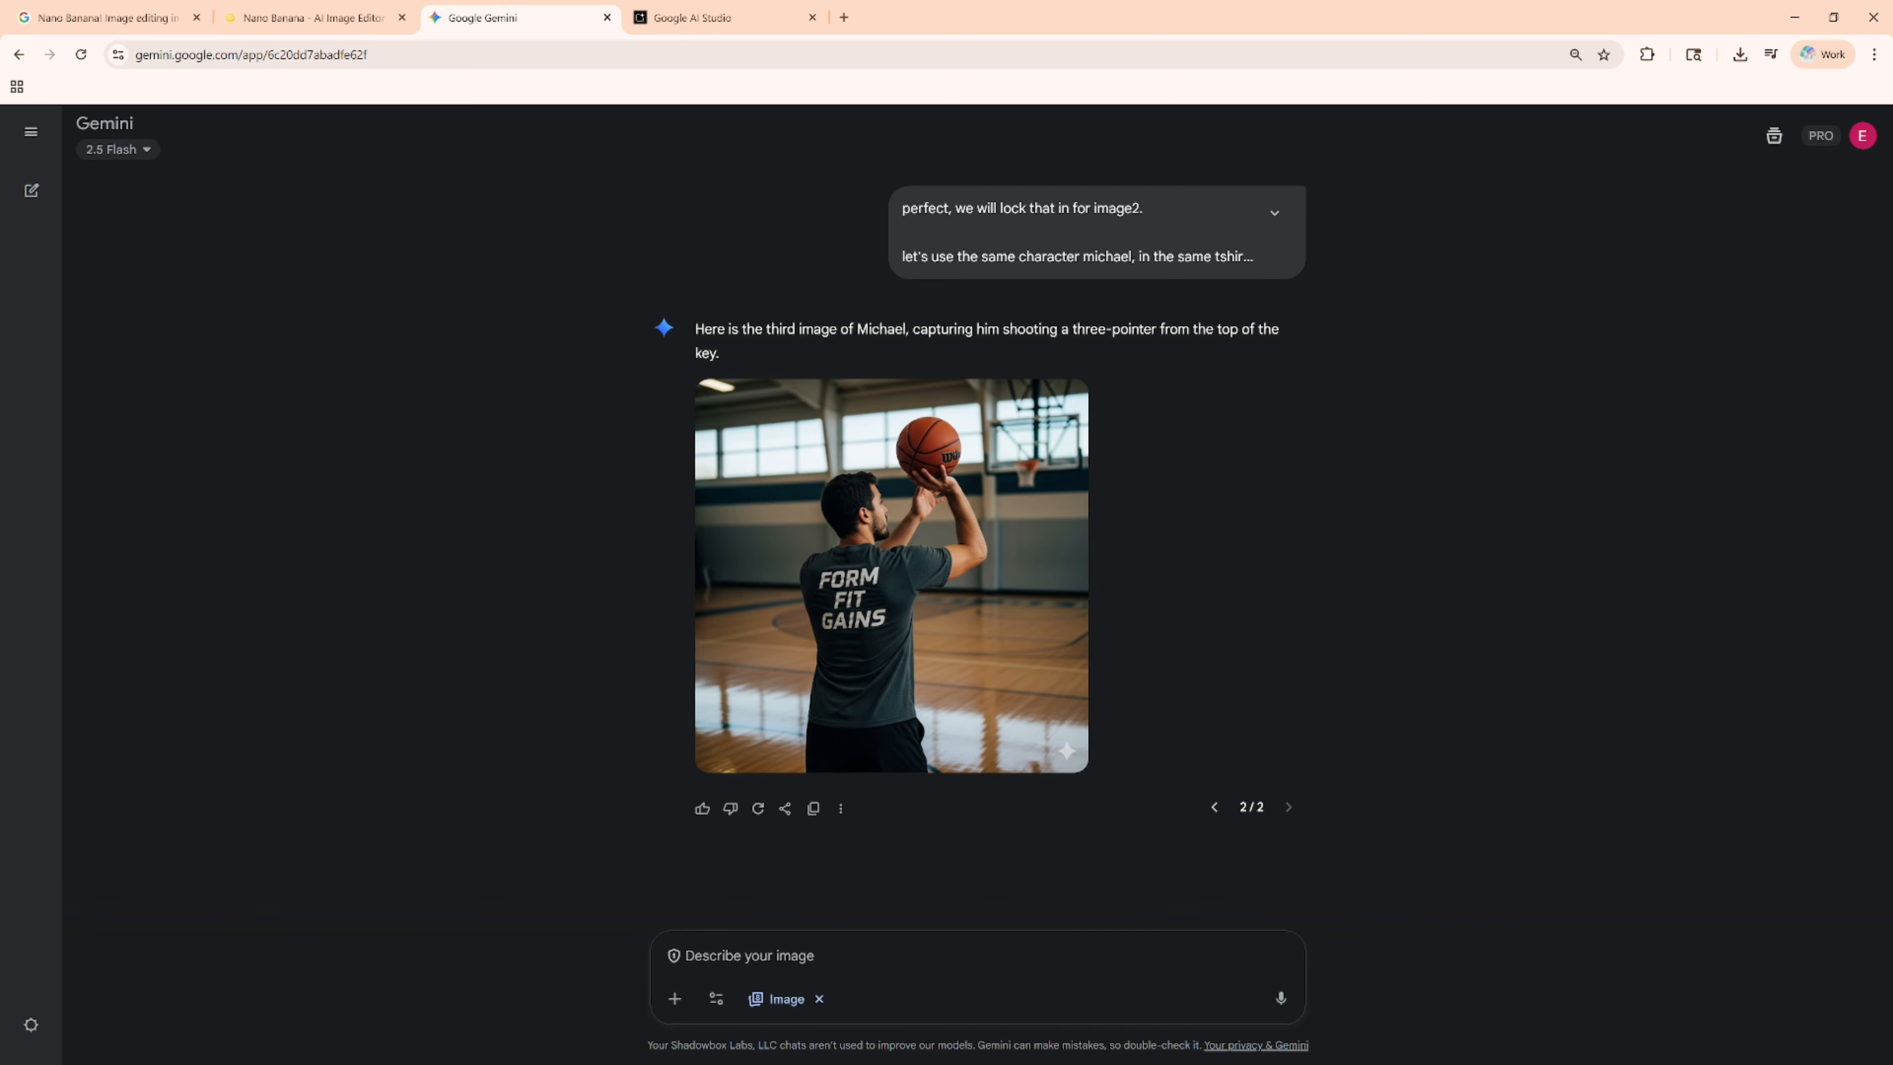
{"action": "left_click", "coordinate": [753, 812]}
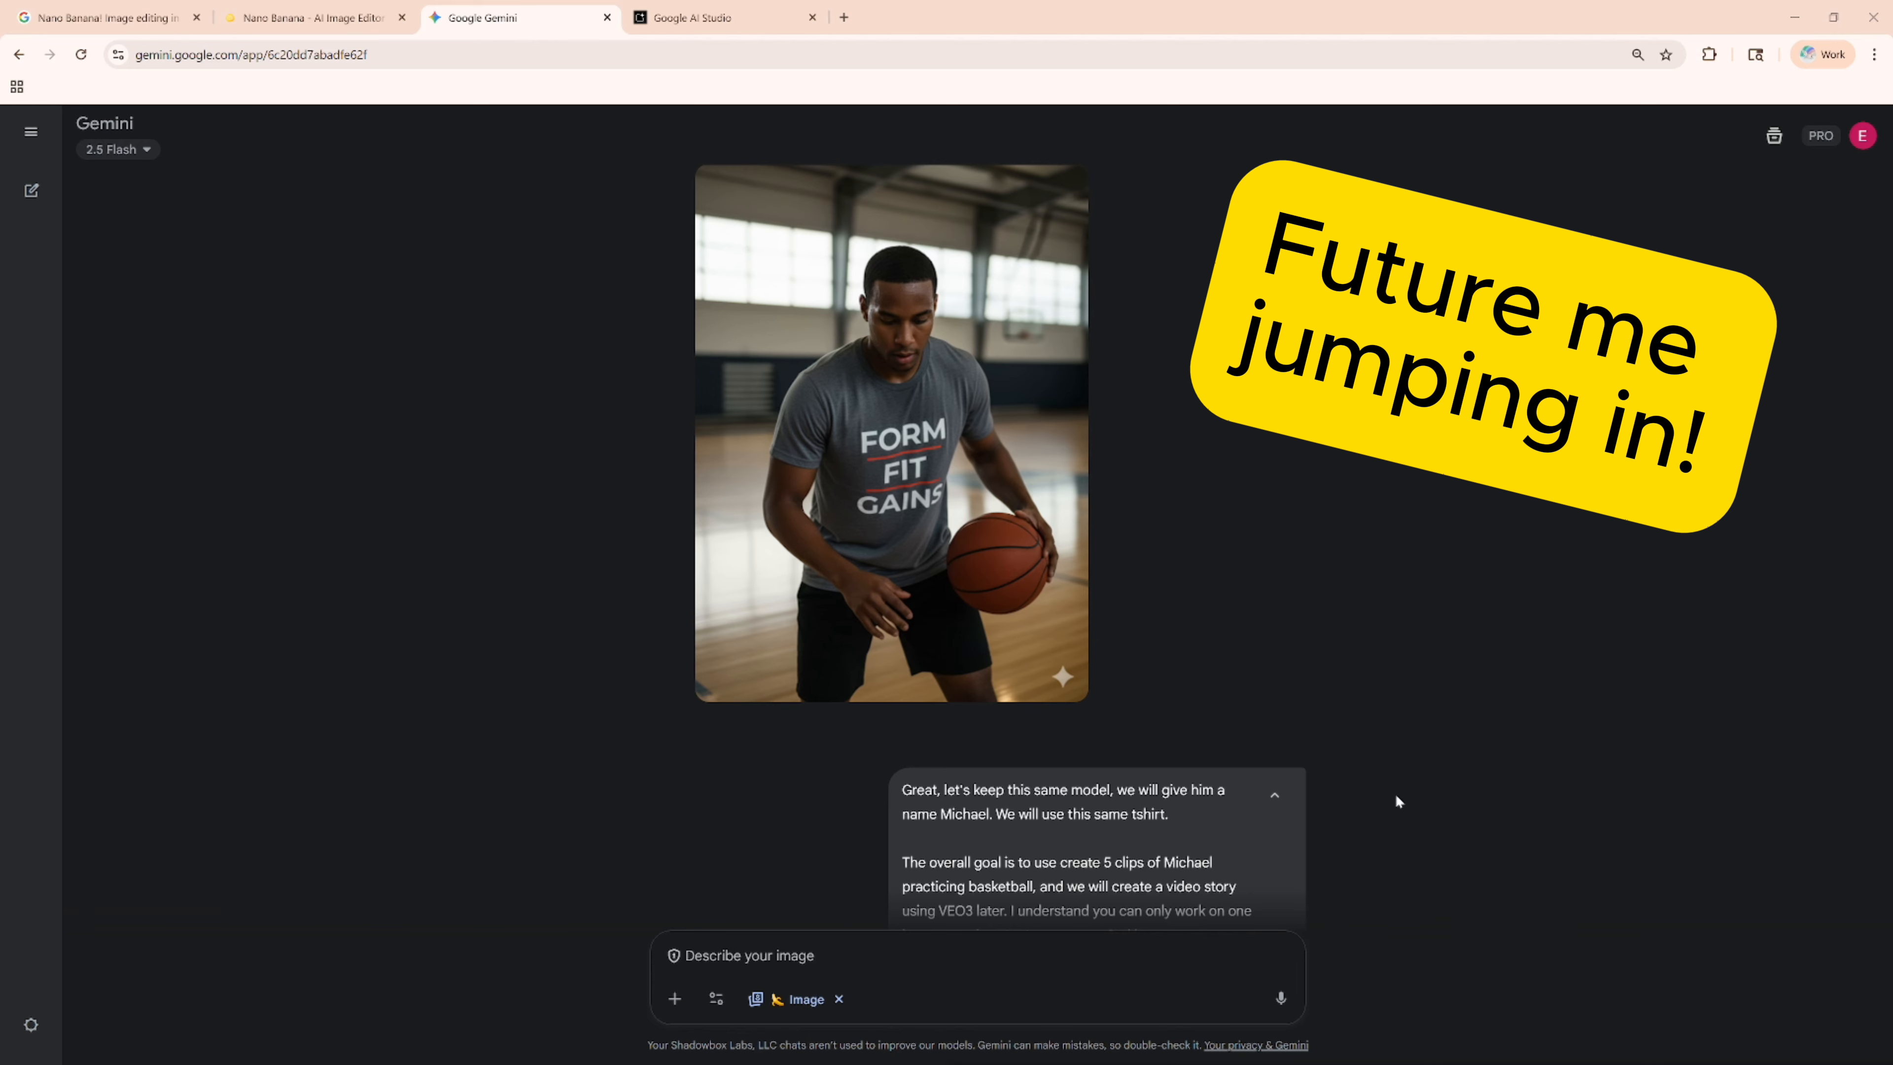
Review the conversation from image 1 through the image 3 revisions, comparing the model, T-shirt and gym against each prompt
{"action": "scroll", "coordinate": [1369, 742], "scroll_direction": "down", "scroll_amount": 1}
{"action": "scroll", "coordinate": [1368, 745], "scroll_direction": "up", "scroll_amount": 1}
{"action": "scroll", "coordinate": [978, 544], "scroll_direction": "down", "scroll_amount": 1}
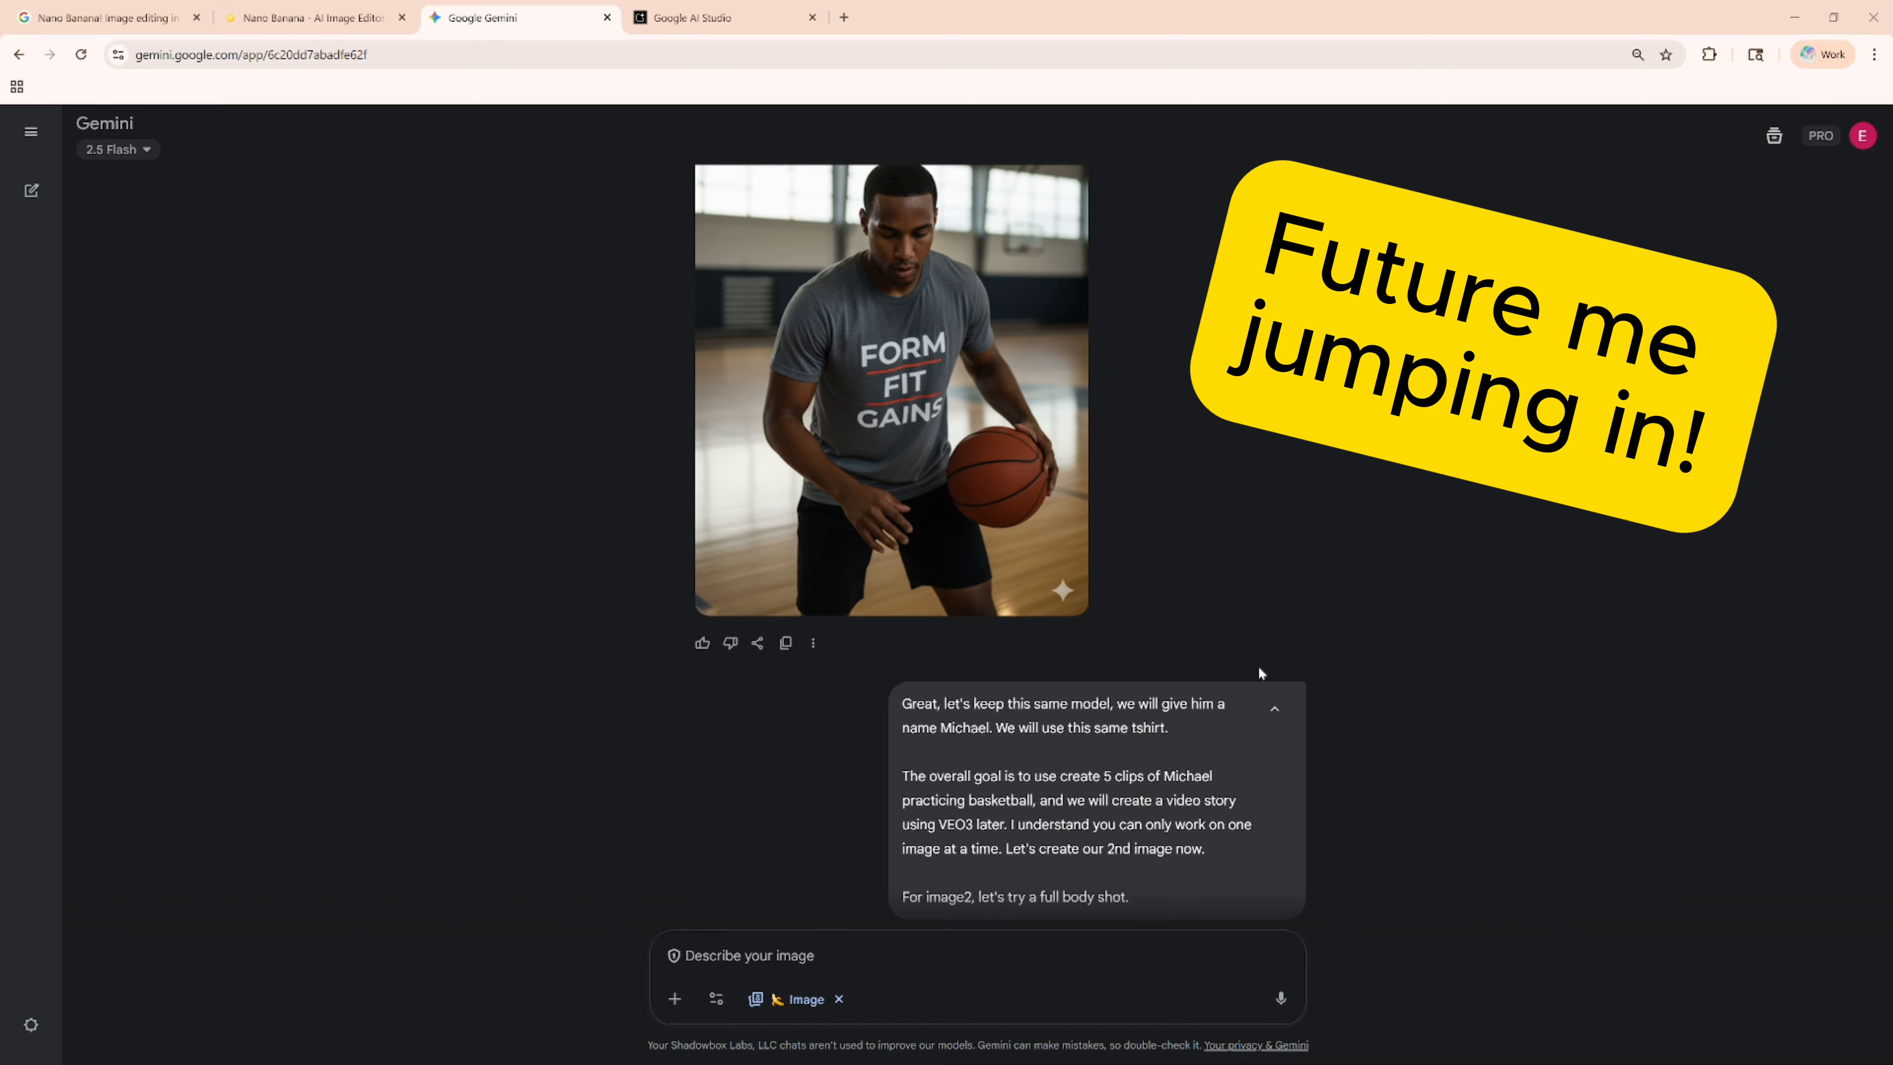
{"action": "scroll", "coordinate": [1258, 666], "scroll_direction": "down", "scroll_amount": 4}
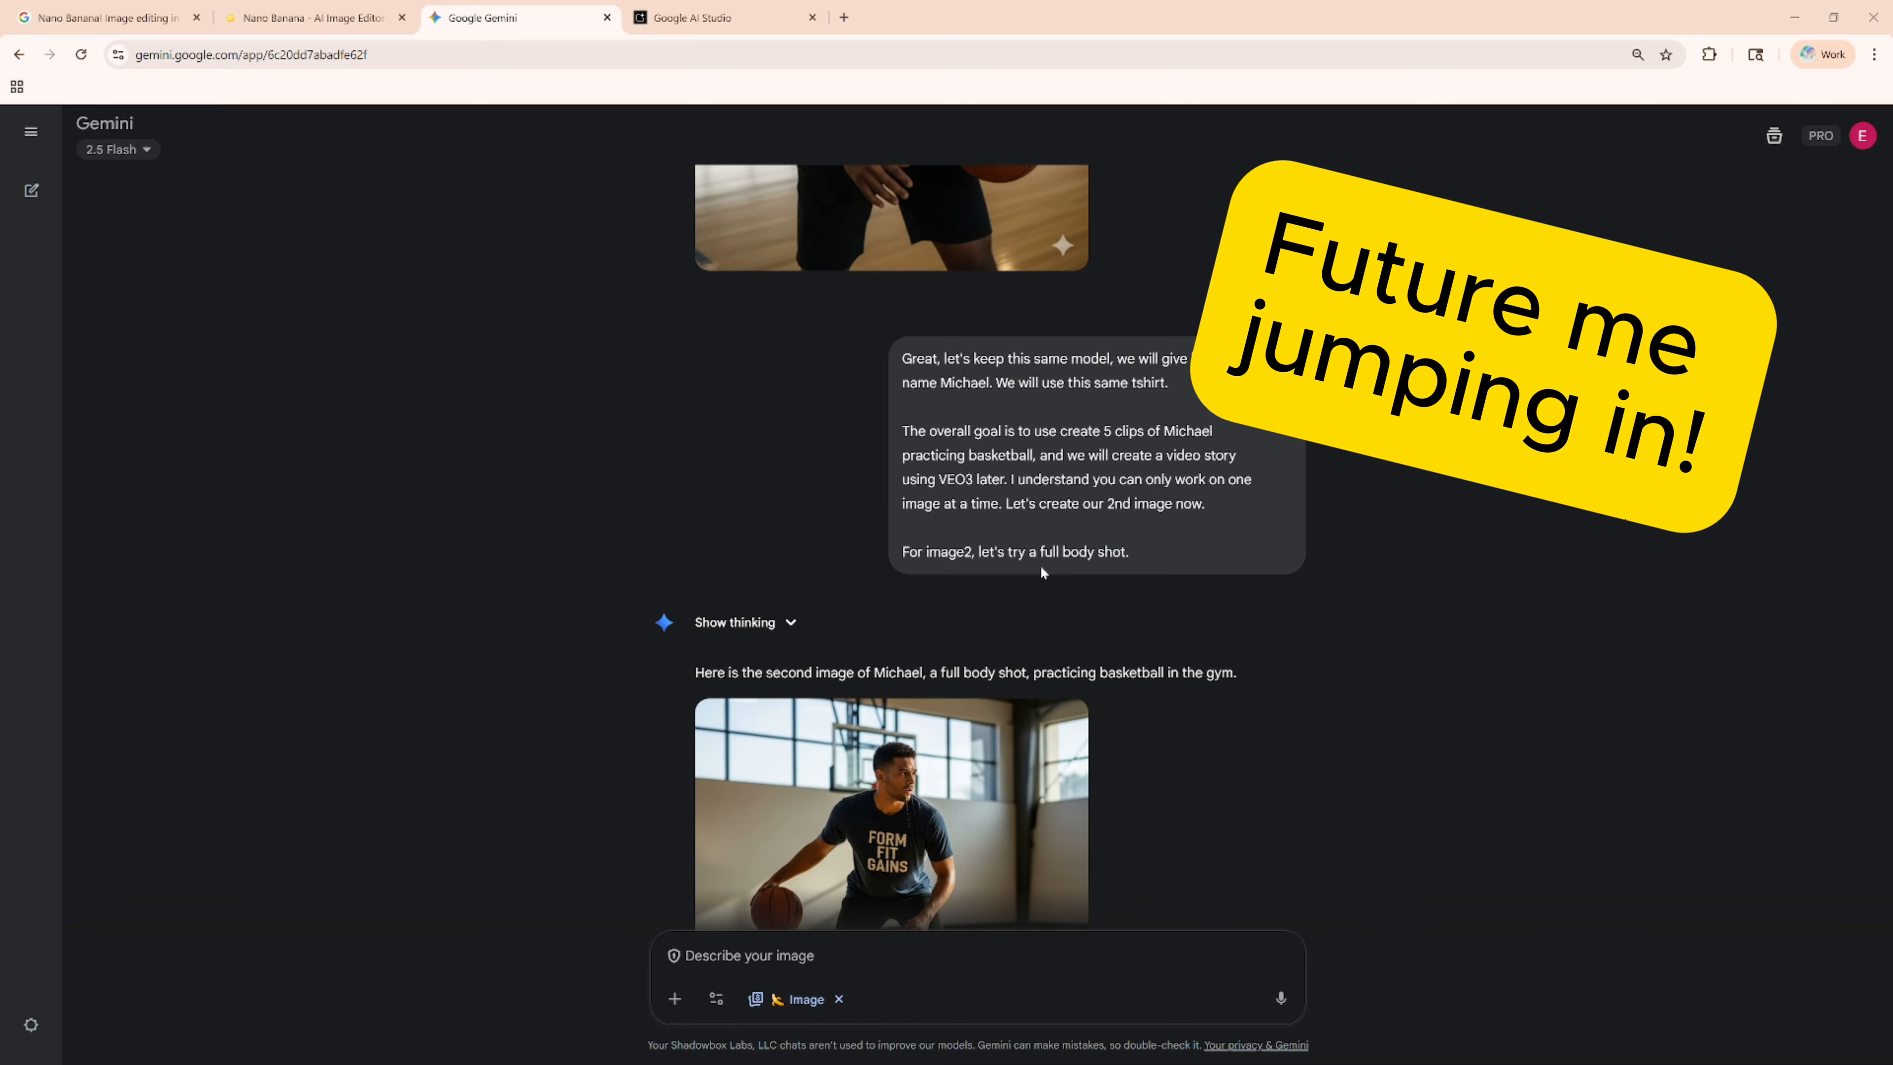
{"action": "scroll", "coordinate": [1036, 559], "scroll_direction": "down", "scroll_amount": 5}
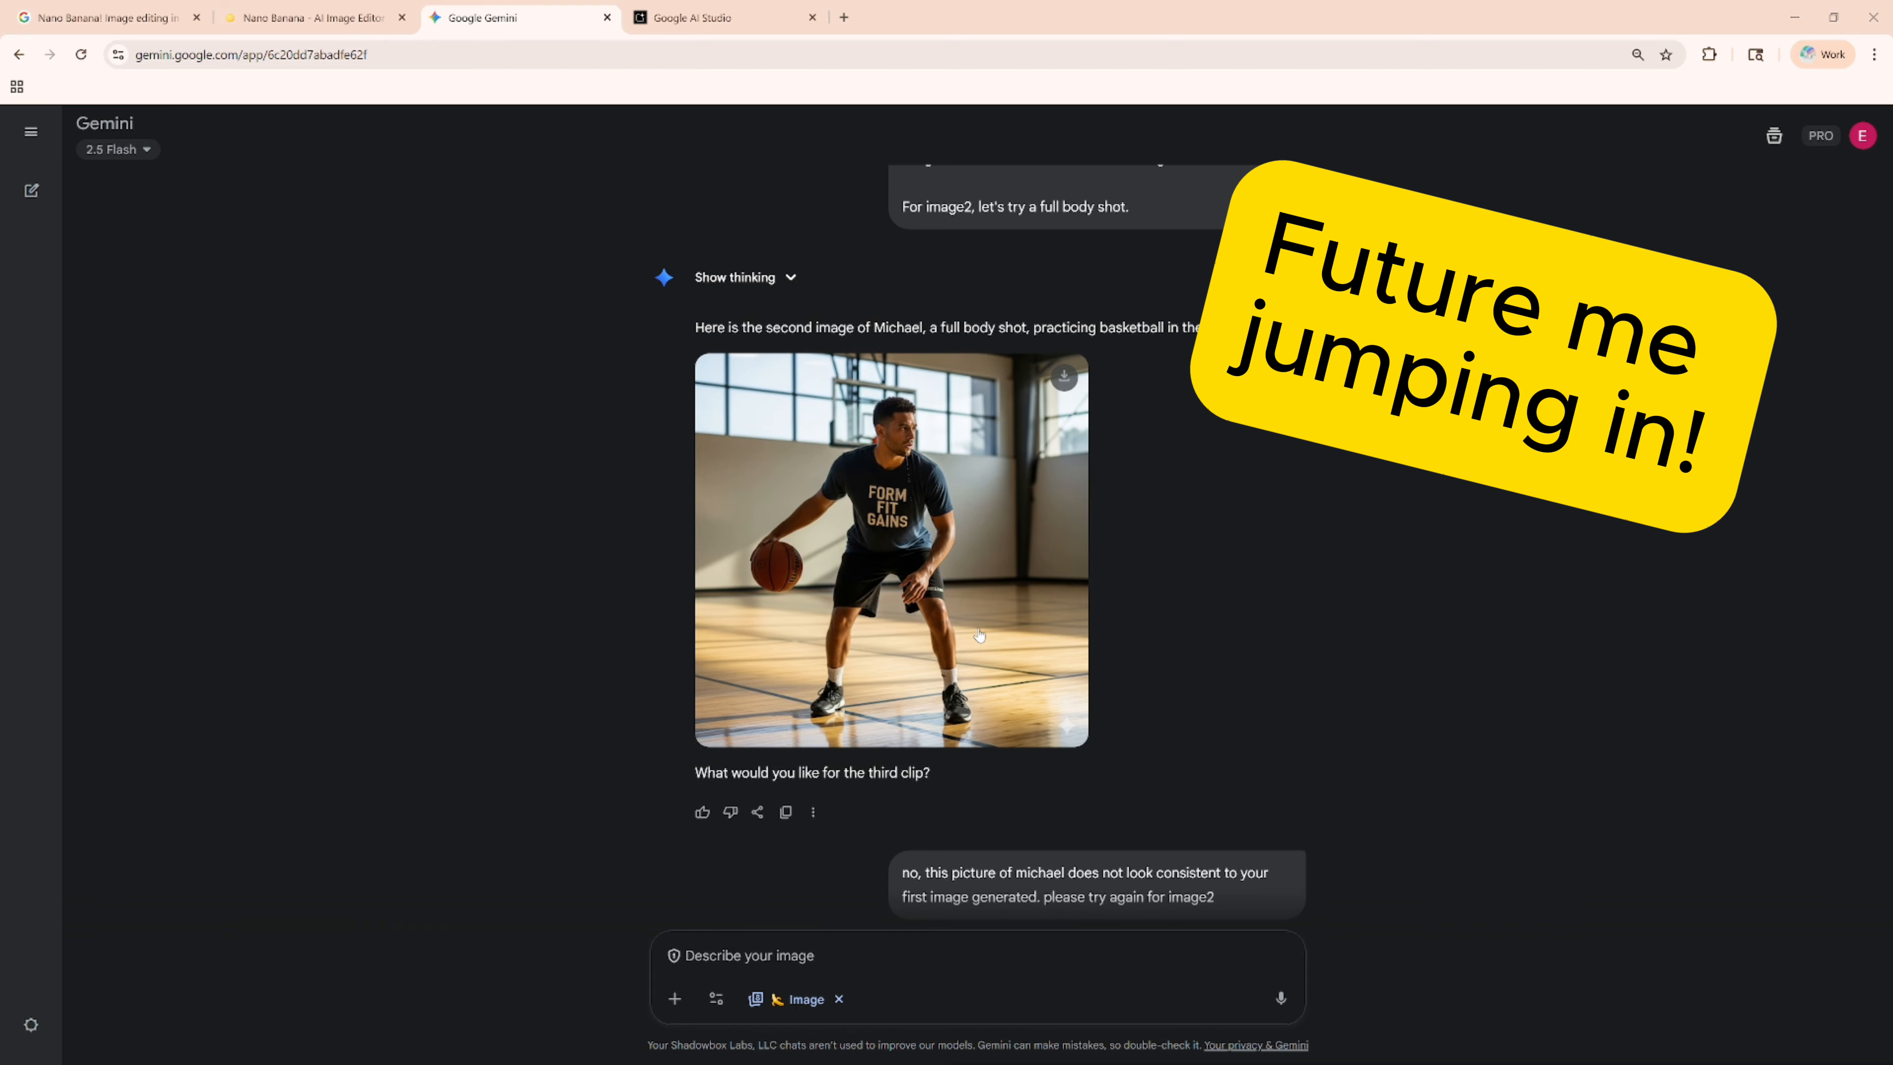
{"action": "scroll", "coordinate": [1242, 706], "scroll_direction": "down", "scroll_amount": 12}
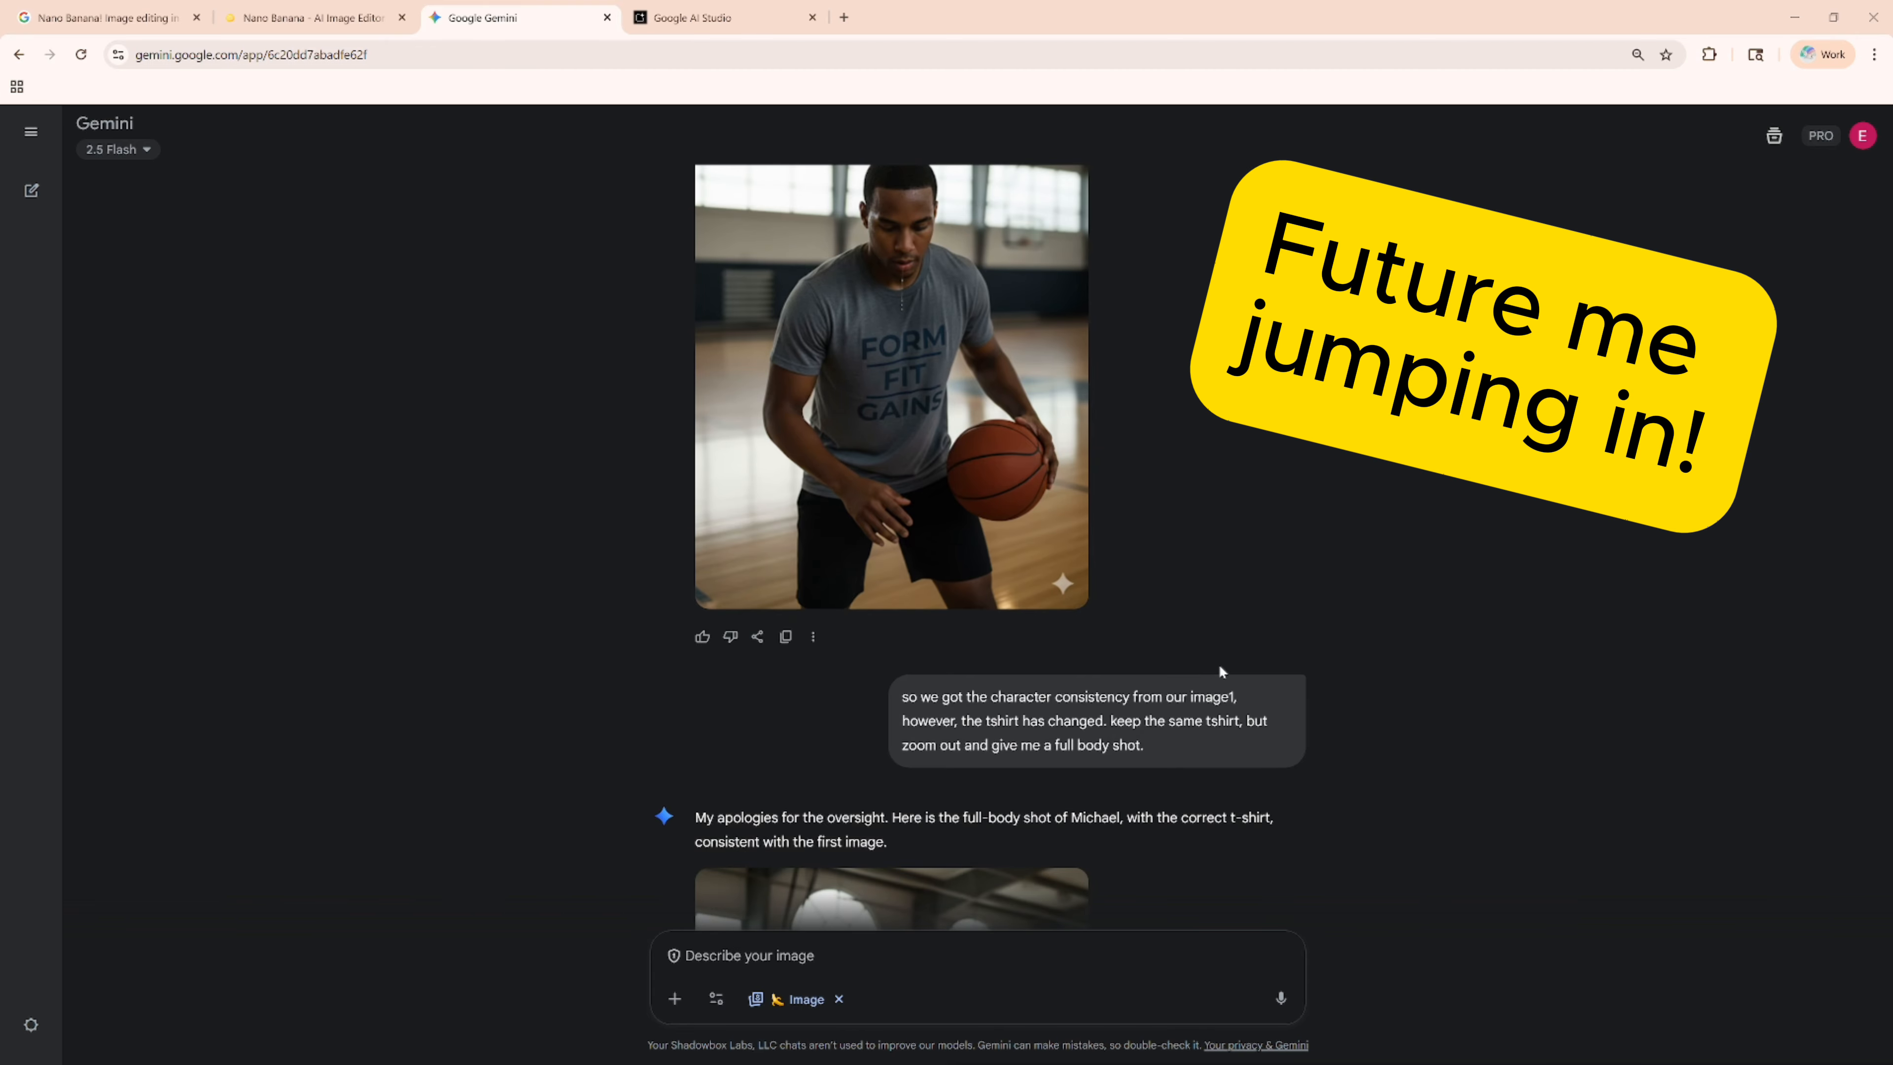
{"action": "scroll", "coordinate": [1219, 665], "scroll_direction": "down", "scroll_amount": 8}
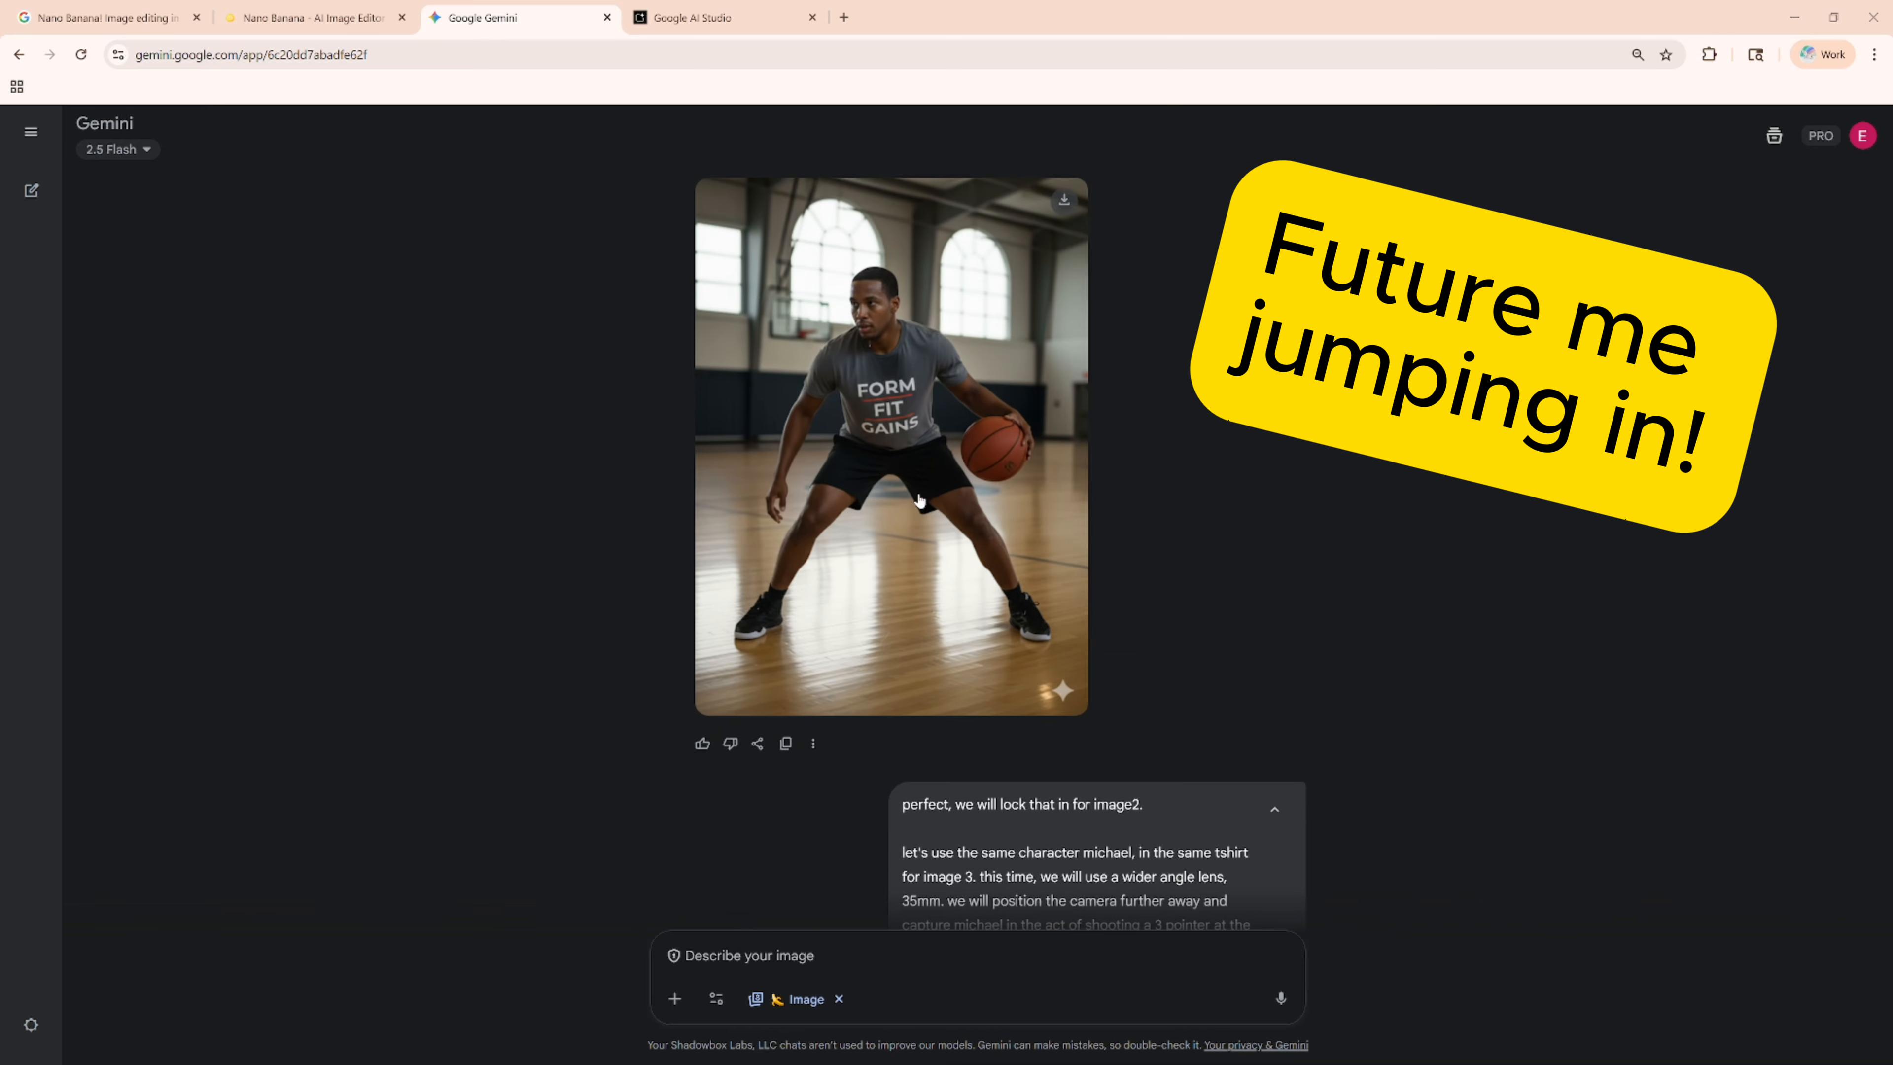
{"action": "scroll", "coordinate": [1307, 532], "scroll_direction": "down", "scroll_amount": 11}
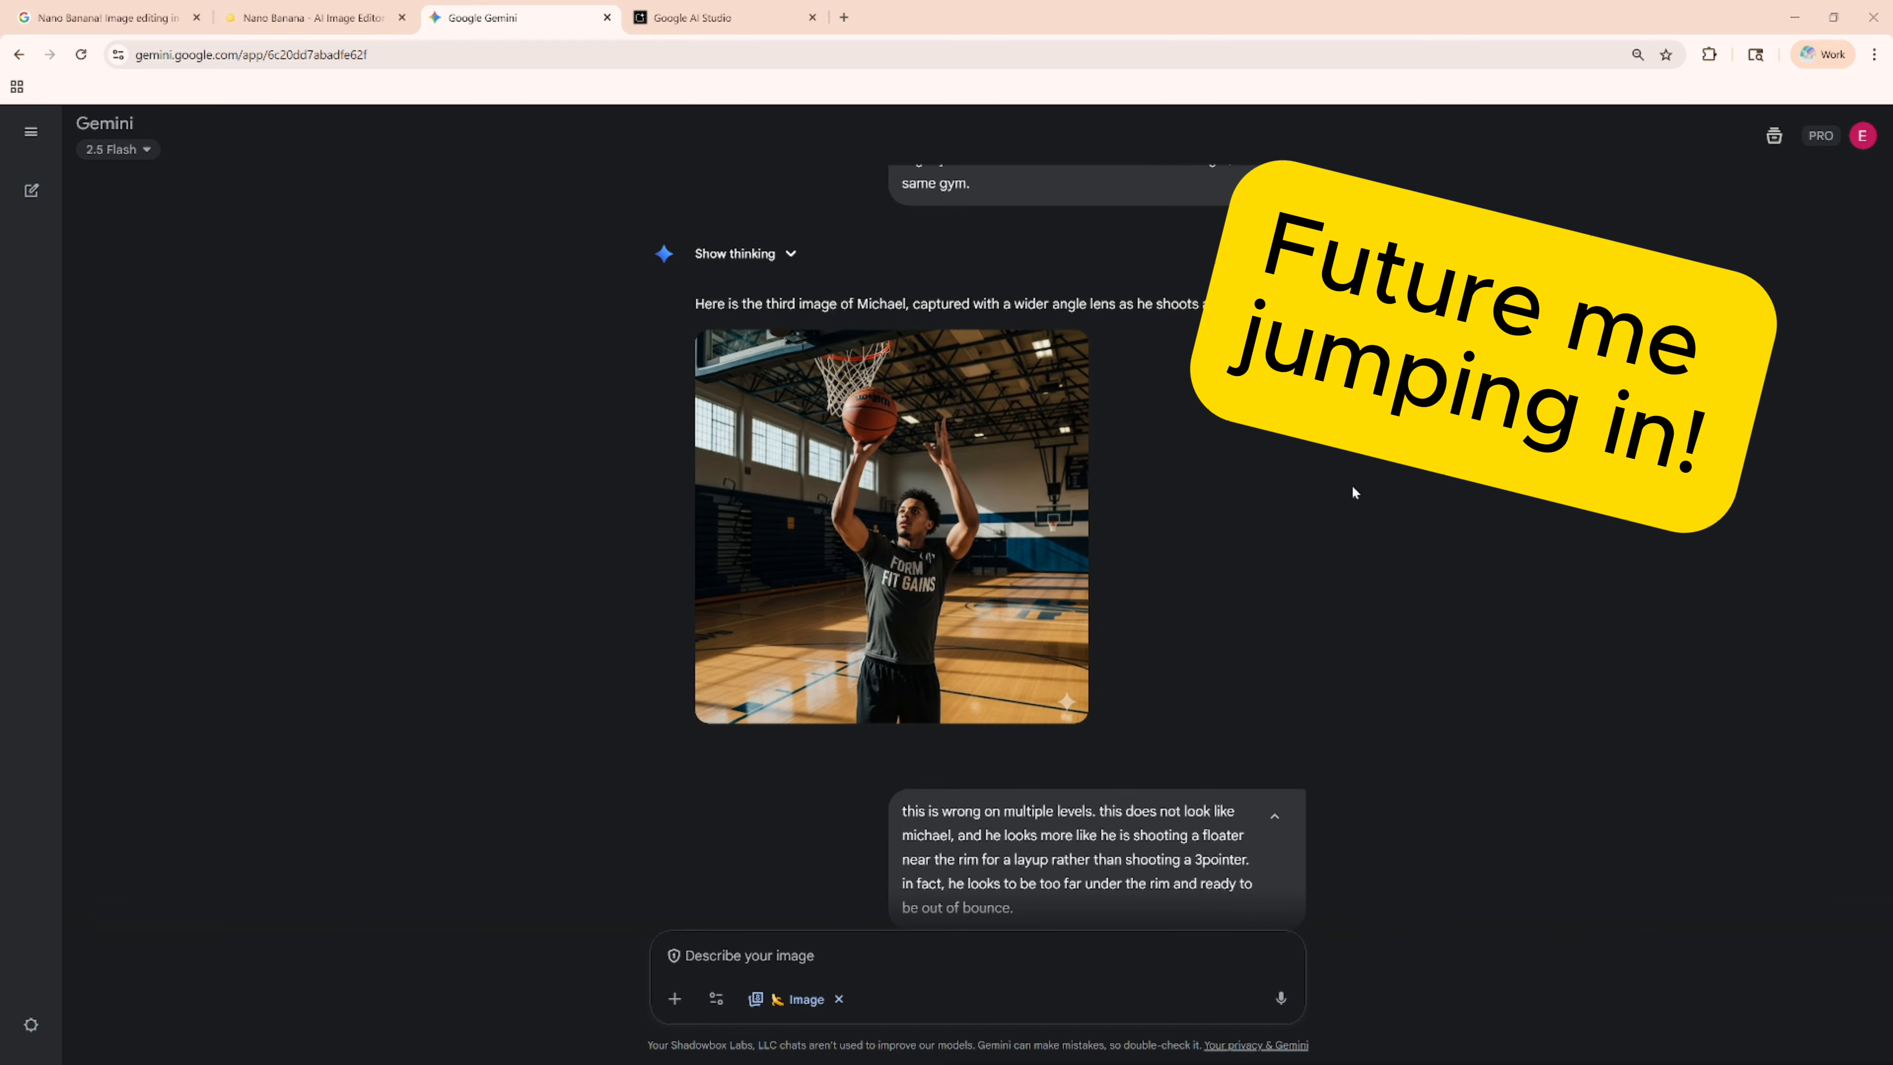
{"action": "scroll", "coordinate": [1252, 604], "scroll_direction": "down", "scroll_amount": 7}
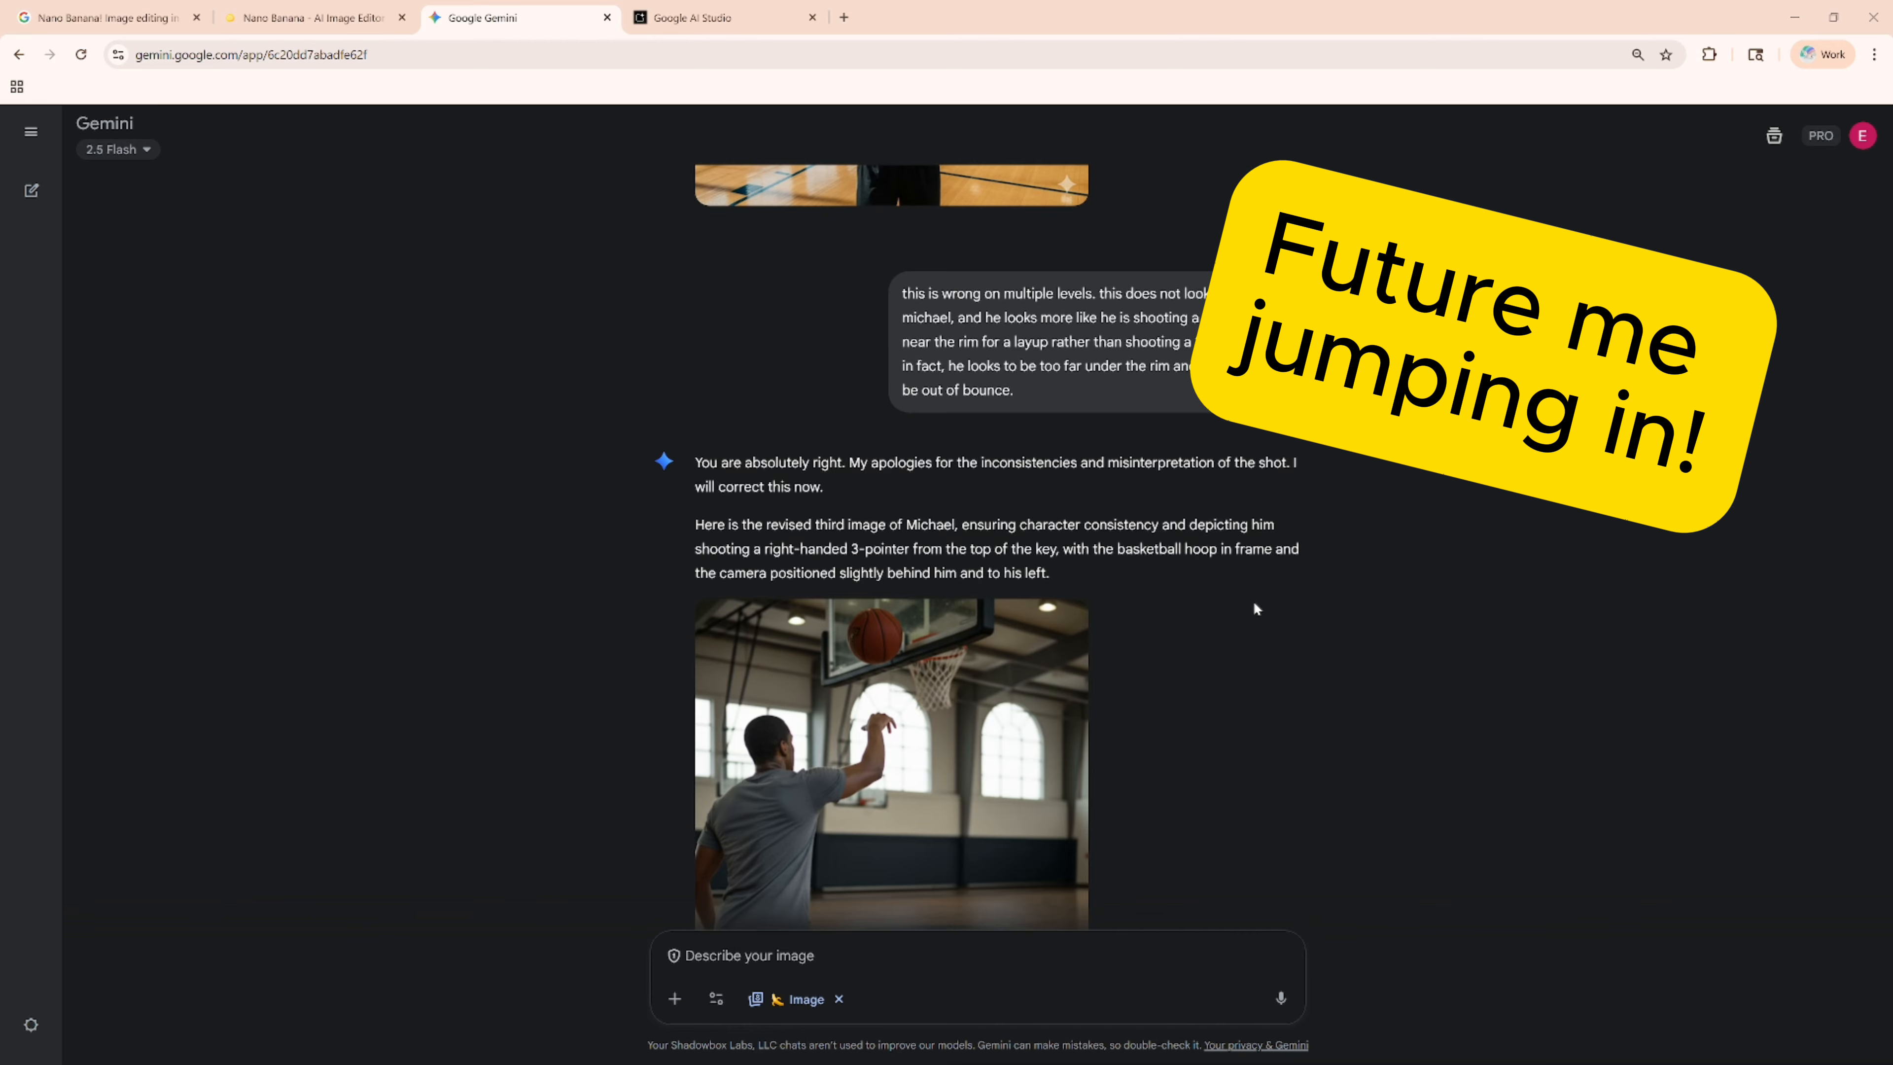
{"action": "scroll", "coordinate": [1253, 608], "scroll_direction": "down", "scroll_amount": 7}
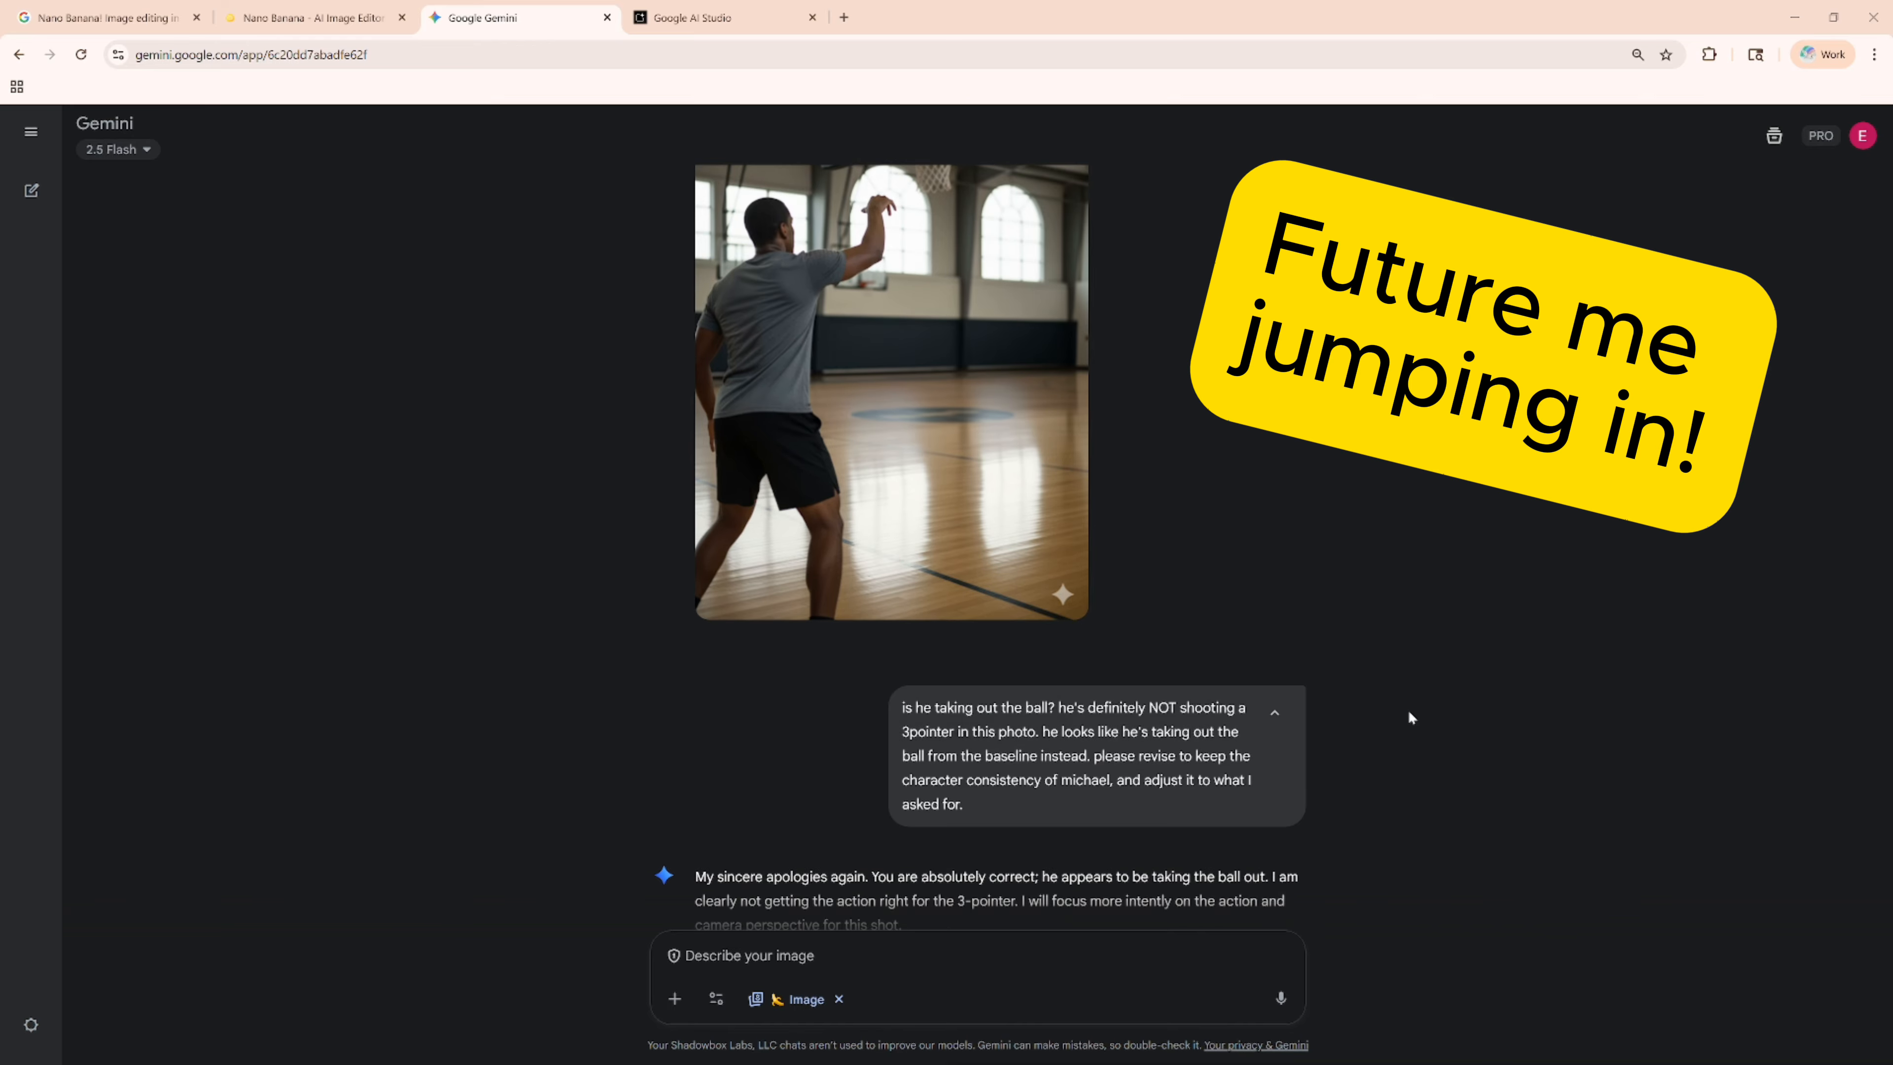
{"action": "scroll", "coordinate": [1400, 675], "scroll_direction": "down", "scroll_amount": 8}
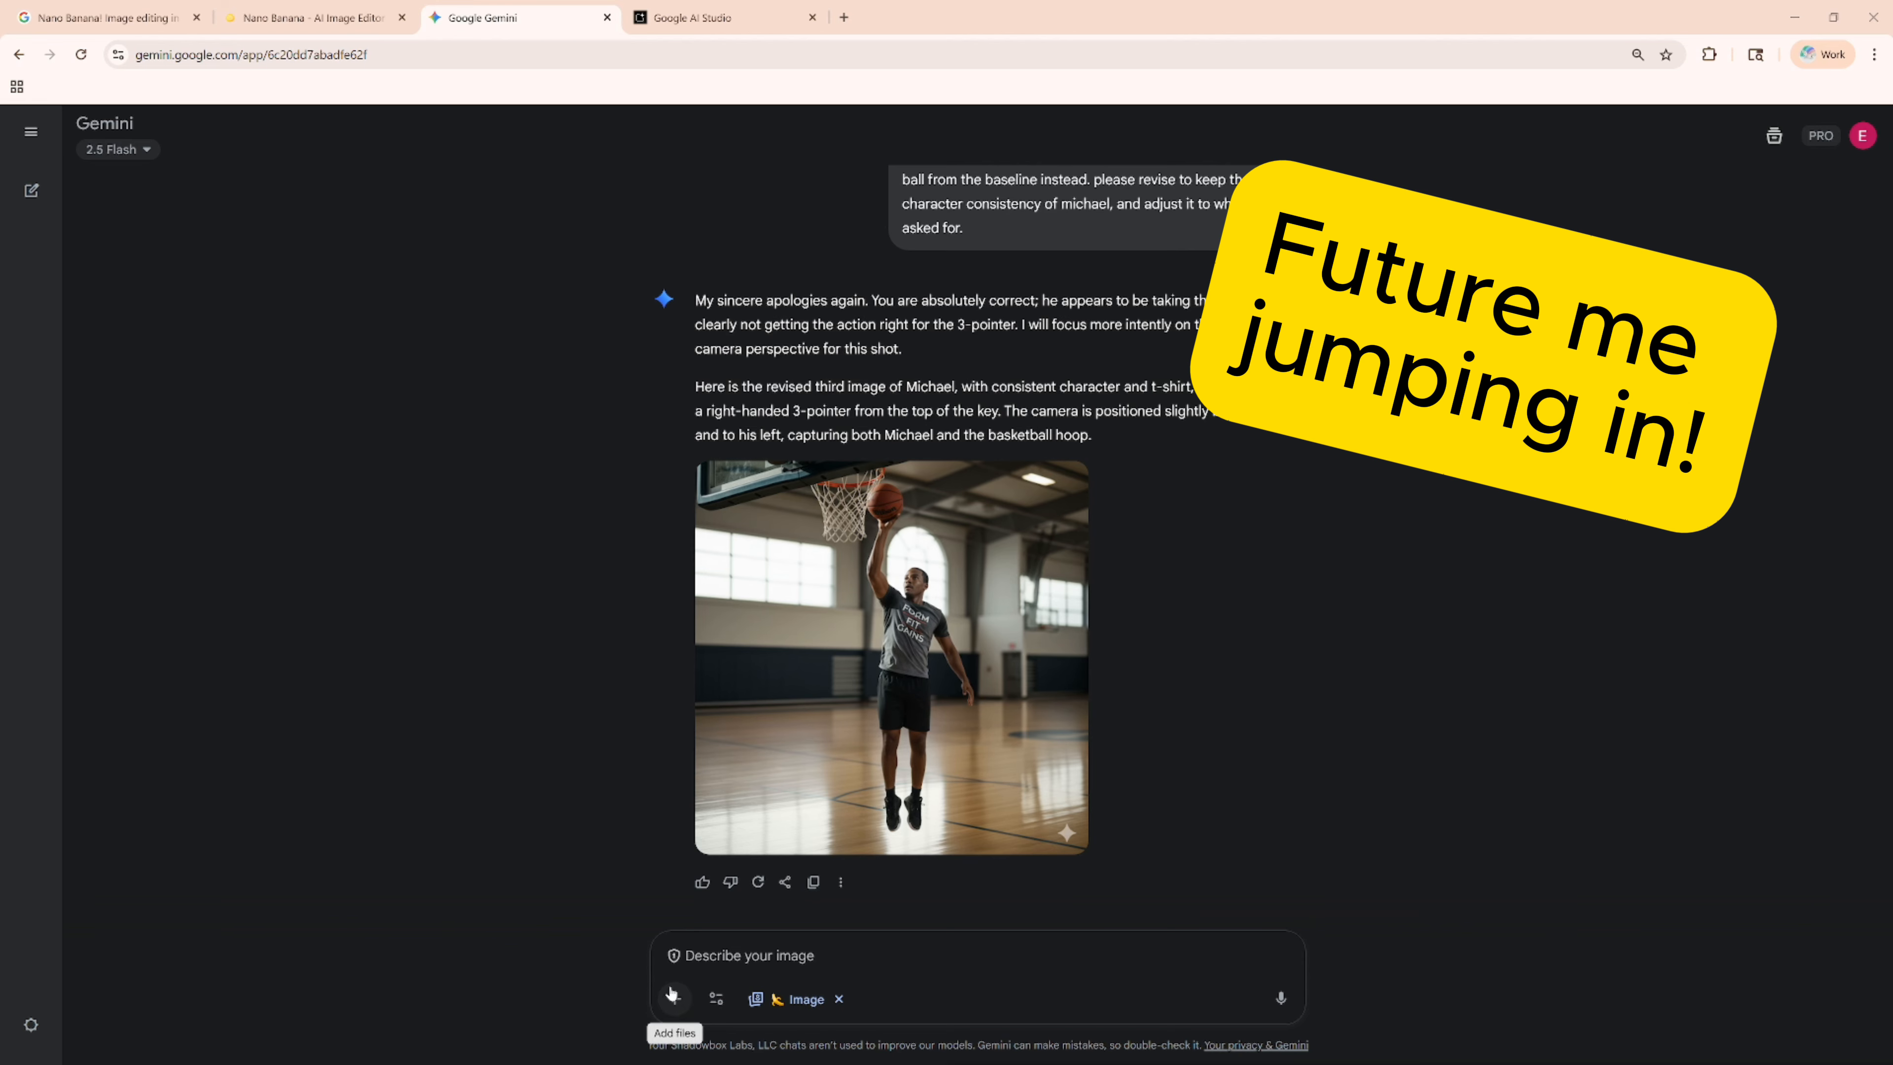
Attach the white hoodie picture 2025-08-08_16h31_38.png from the Etsy - FFG product listings folder to a new message
{"action": "left_click", "coordinate": [673, 999]}
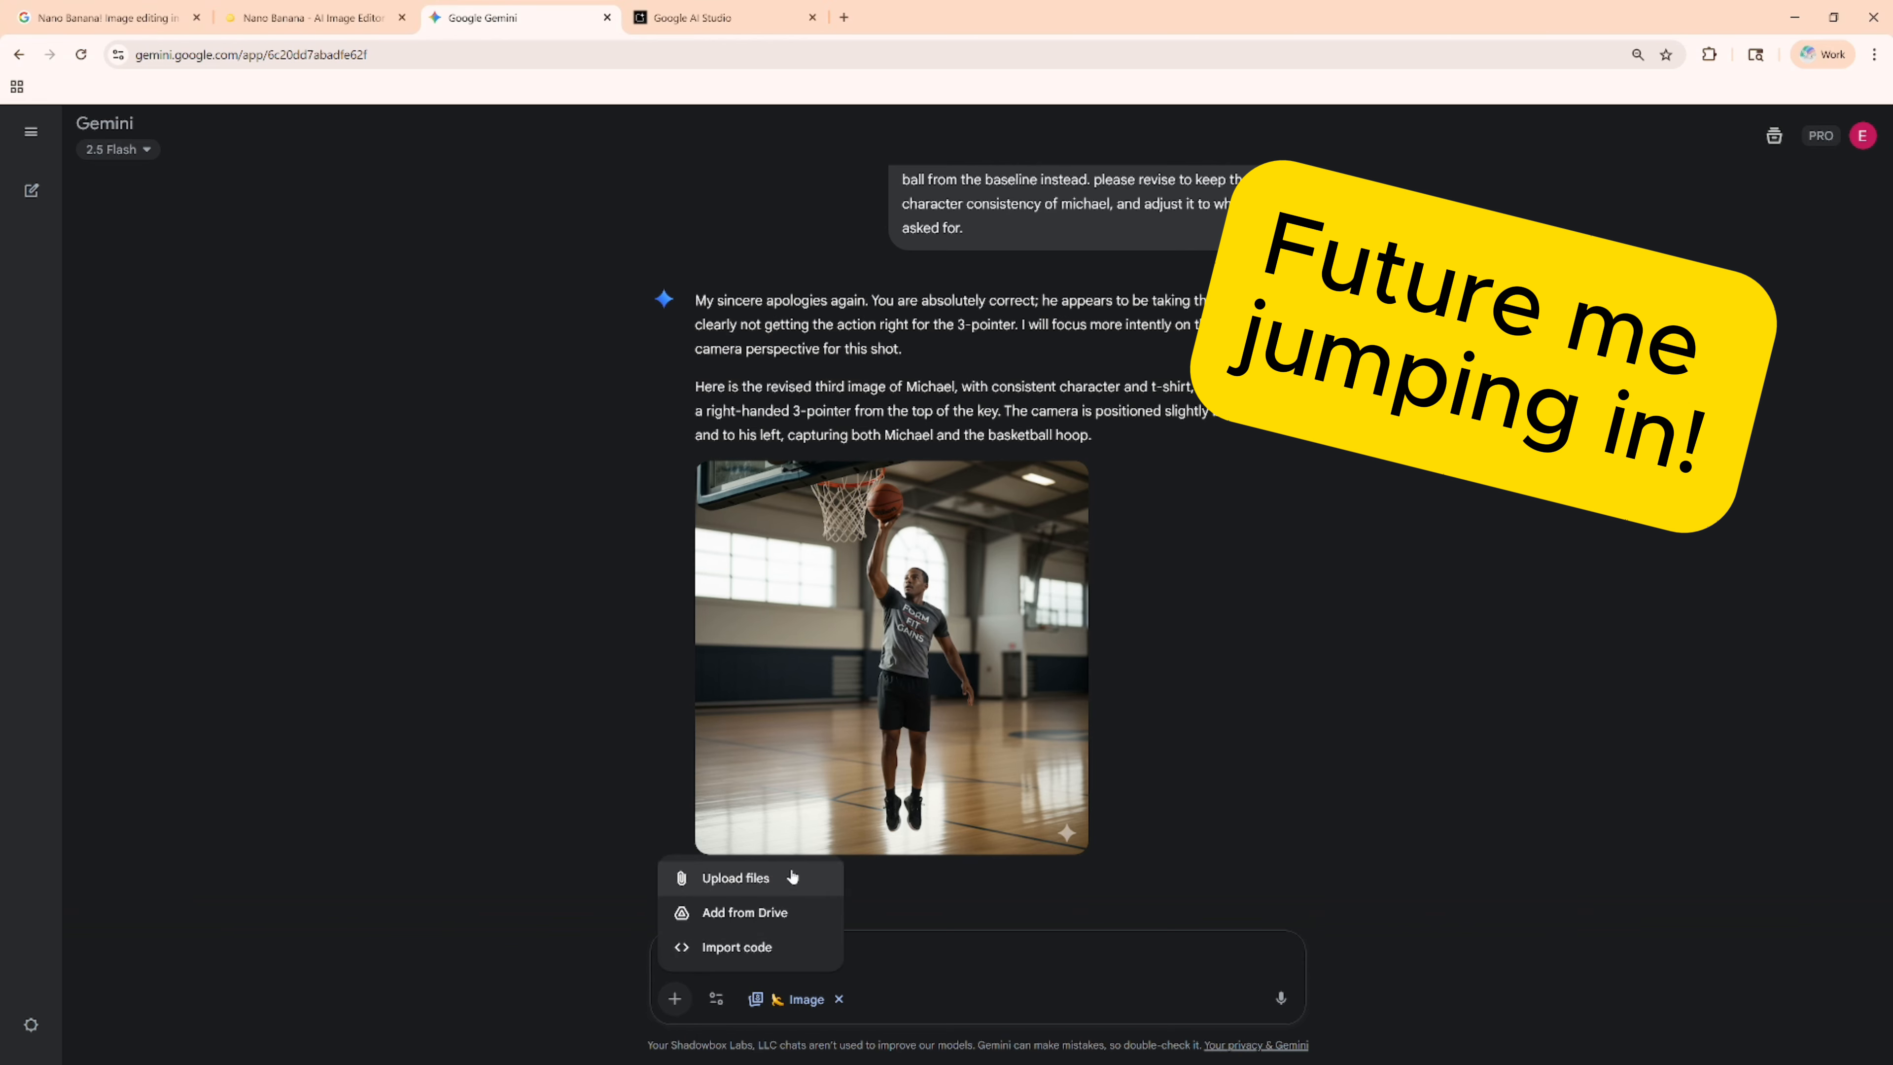
{"action": "left_click", "coordinate": [789, 886]}
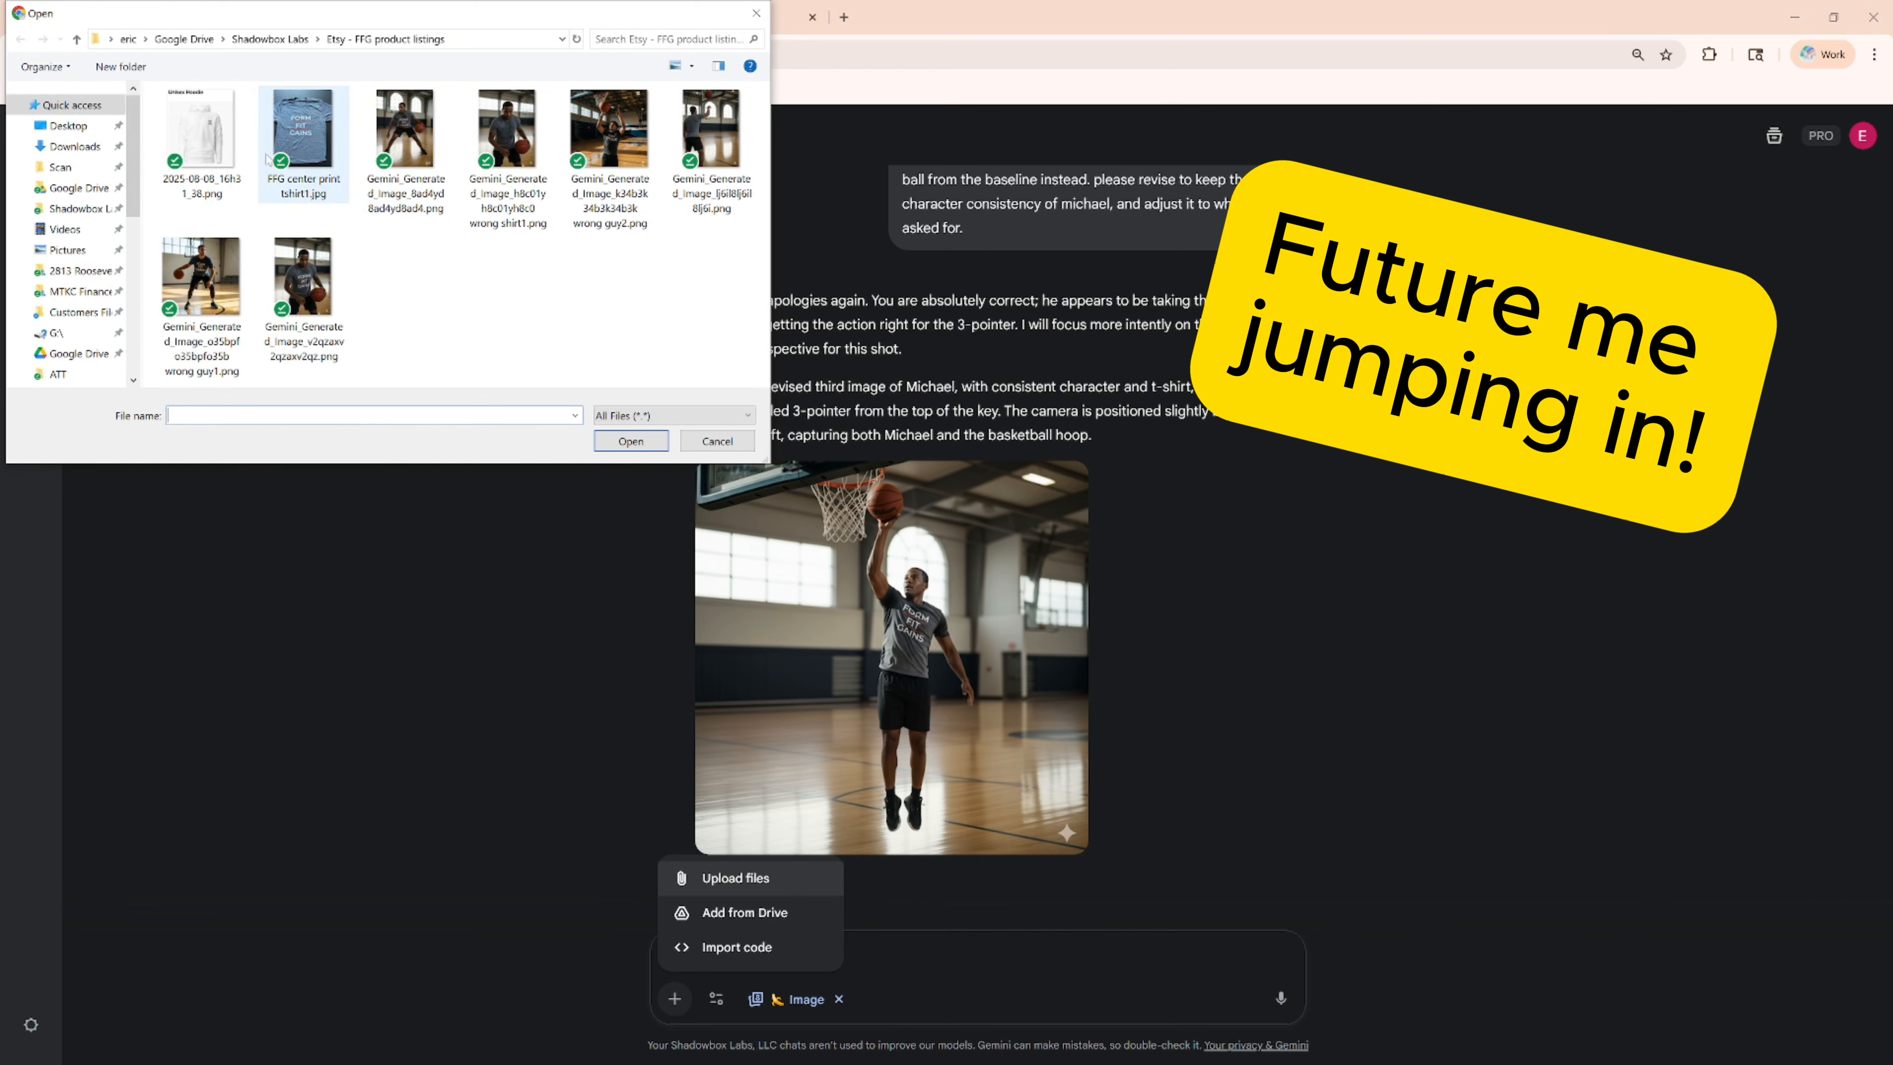
{"action": "left_click", "coordinate": [213, 163]}
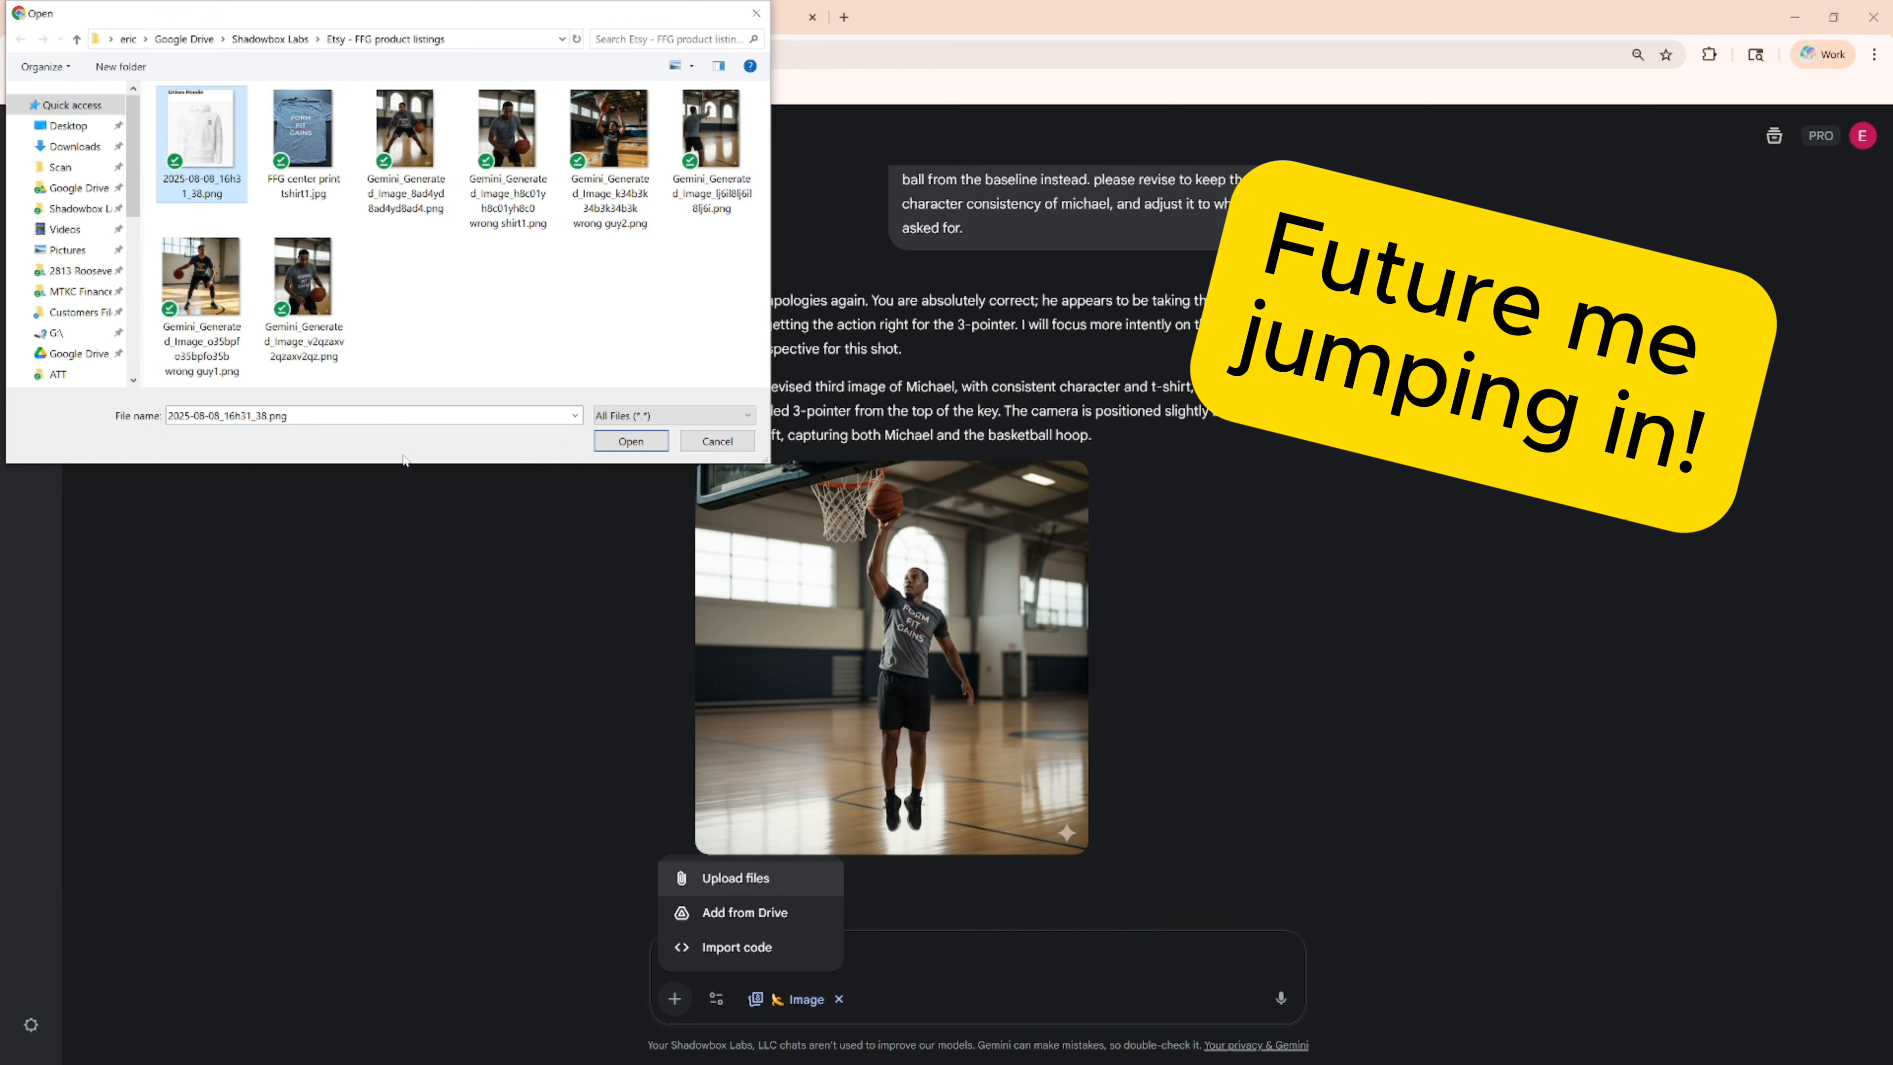
{"action": "left_click", "coordinate": [630, 441]}
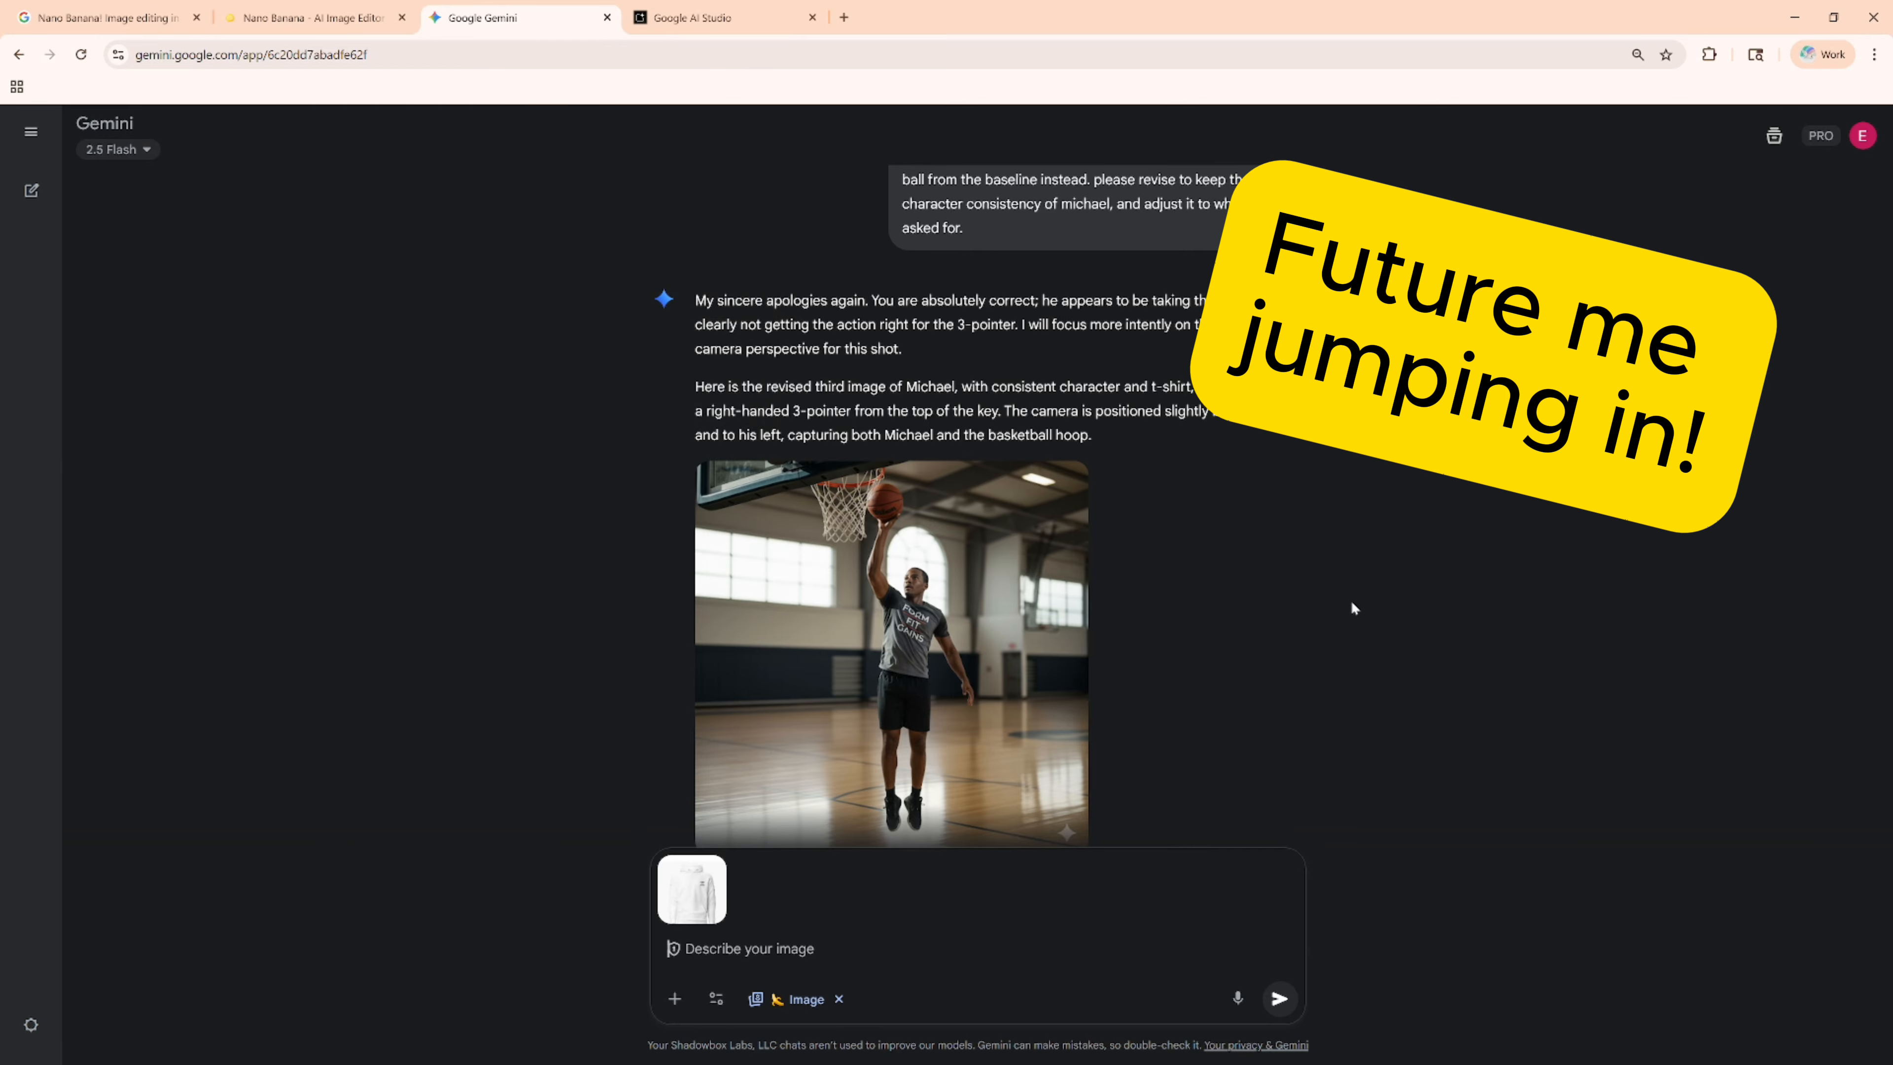
Look back through the earlier images to the first generated one of the model in the grey T-shirt as the hoodie reference
{"action": "scroll", "coordinate": [1350, 600], "scroll_direction": "up", "scroll_amount": 4}
{"action": "scroll", "coordinate": [1357, 608], "scroll_direction": "up", "scroll_amount": 20}
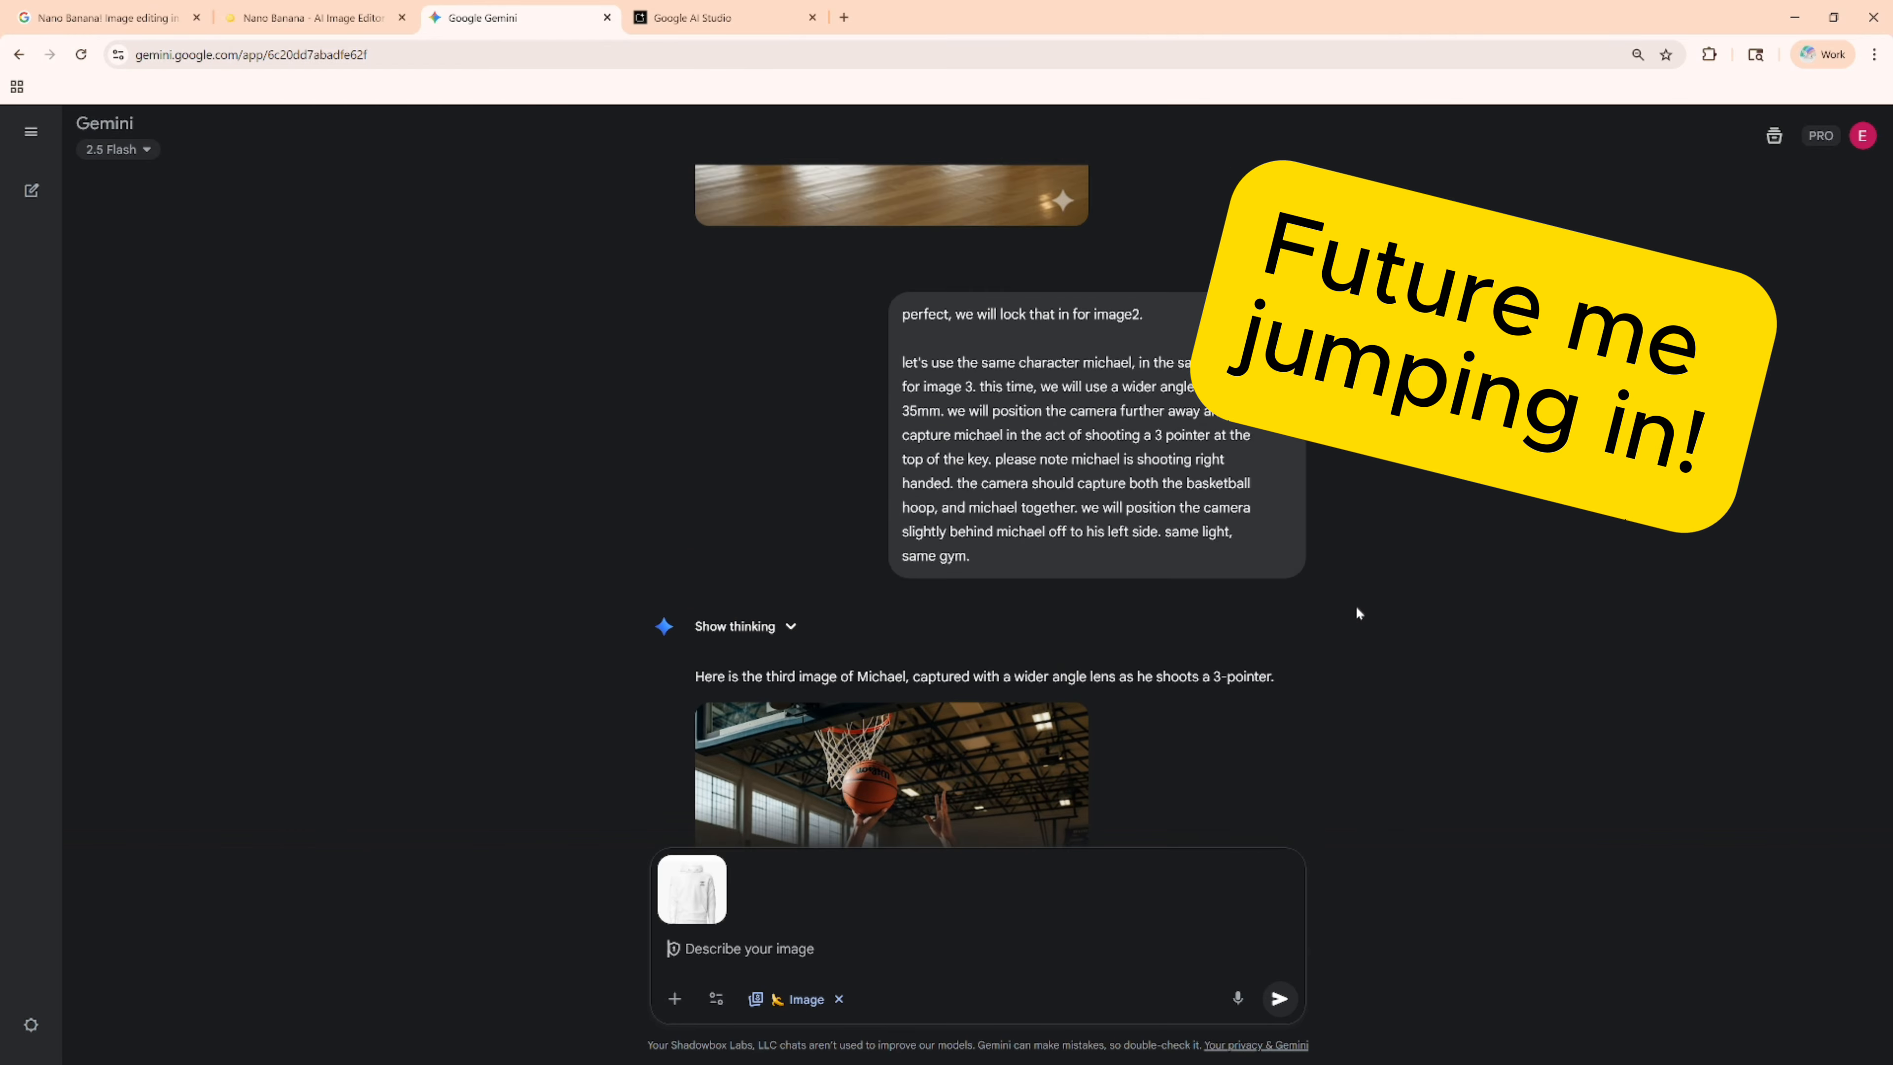
{"action": "scroll", "coordinate": [1350, 608], "scroll_direction": "up", "scroll_amount": 3}
{"action": "scroll", "coordinate": [1065, 574], "scroll_direction": "down", "scroll_amount": 2}
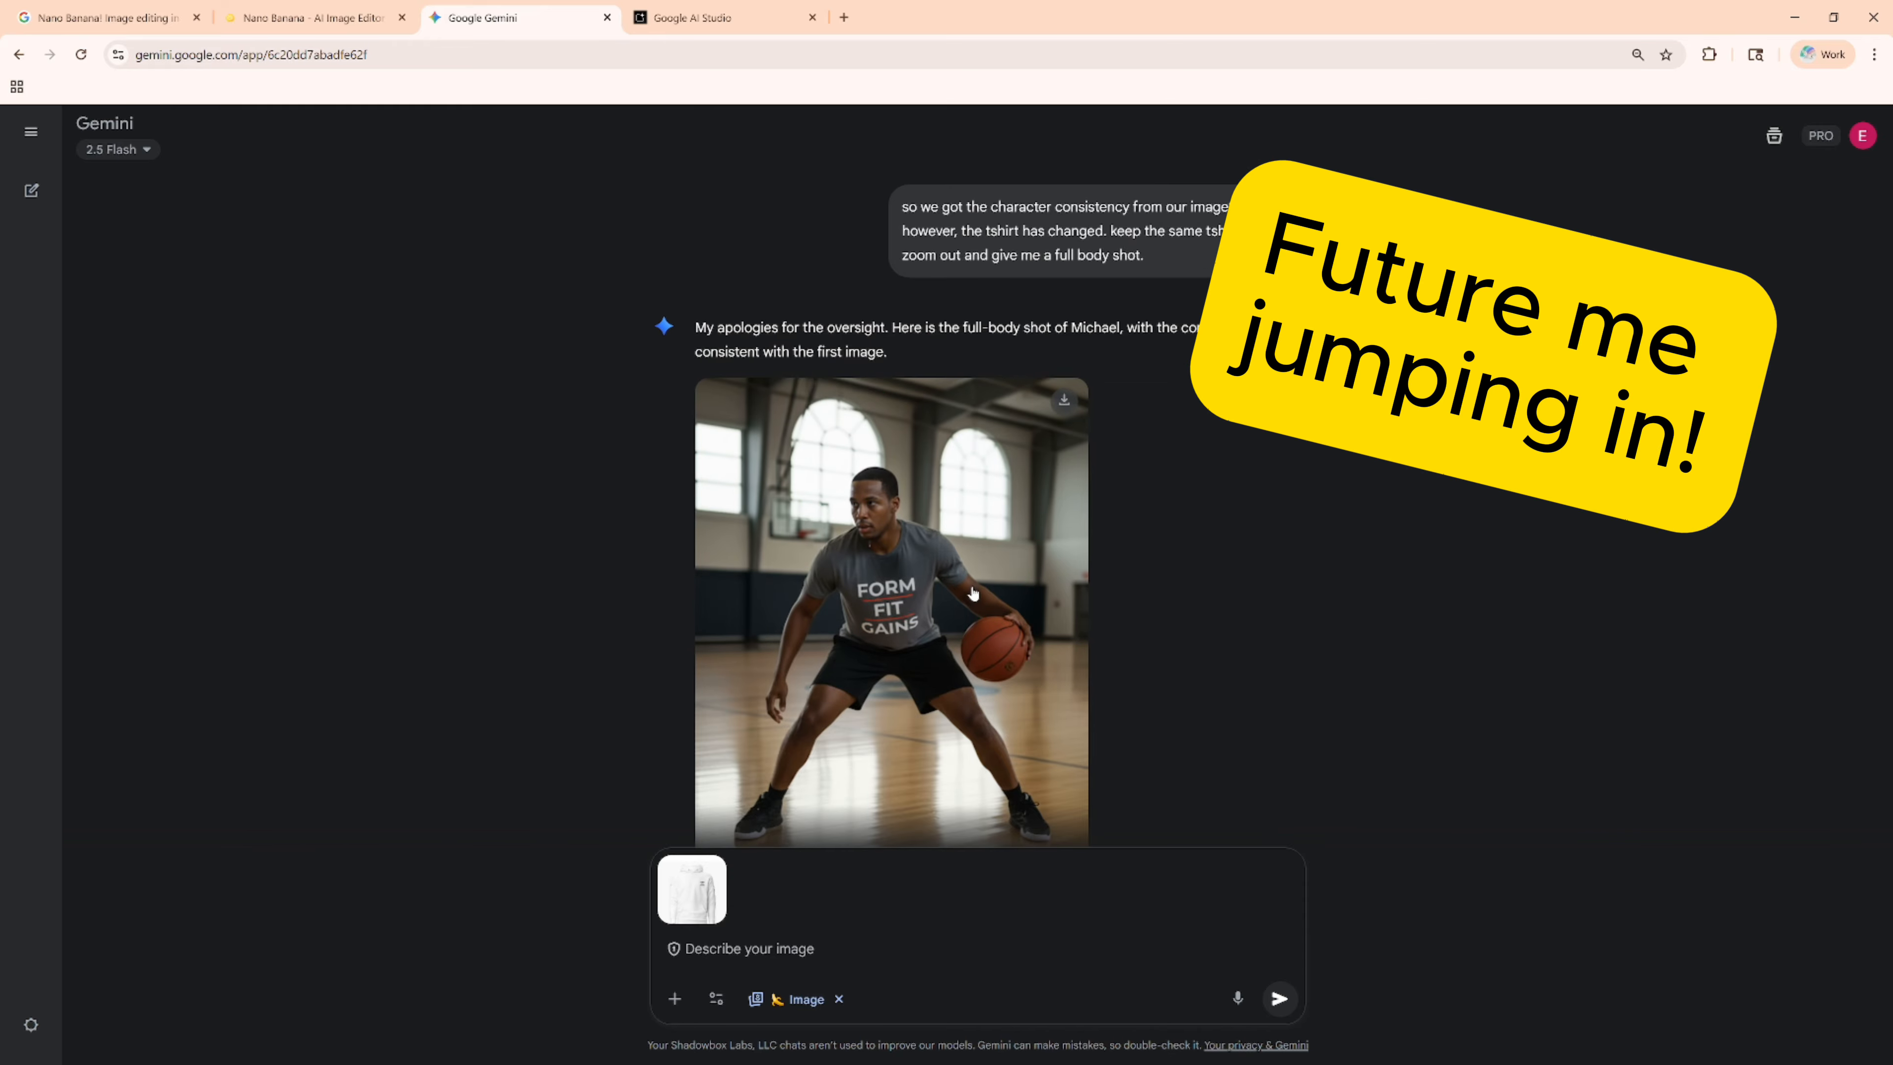
{"action": "scroll", "coordinate": [1155, 581], "scroll_direction": "up", "scroll_amount": 15}
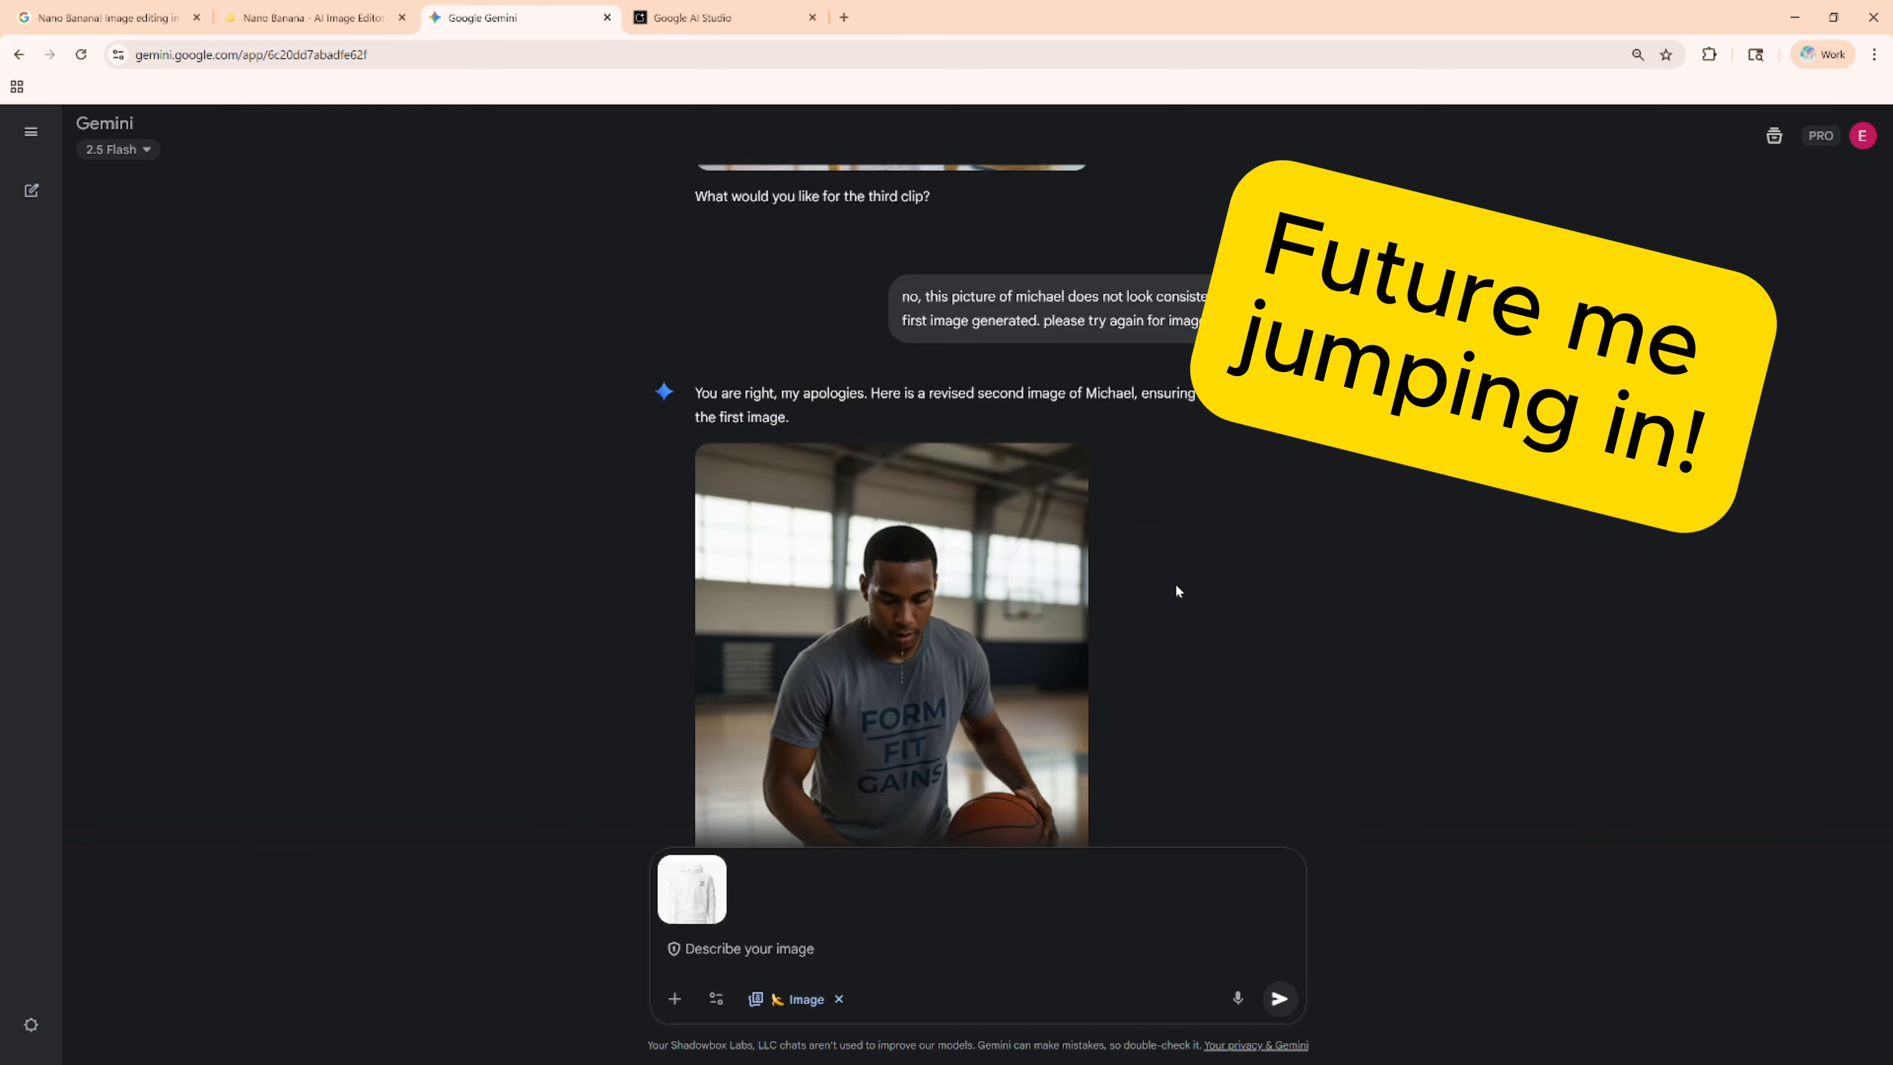
{"action": "scroll", "coordinate": [1167, 582], "scroll_direction": "up", "scroll_amount": 7}
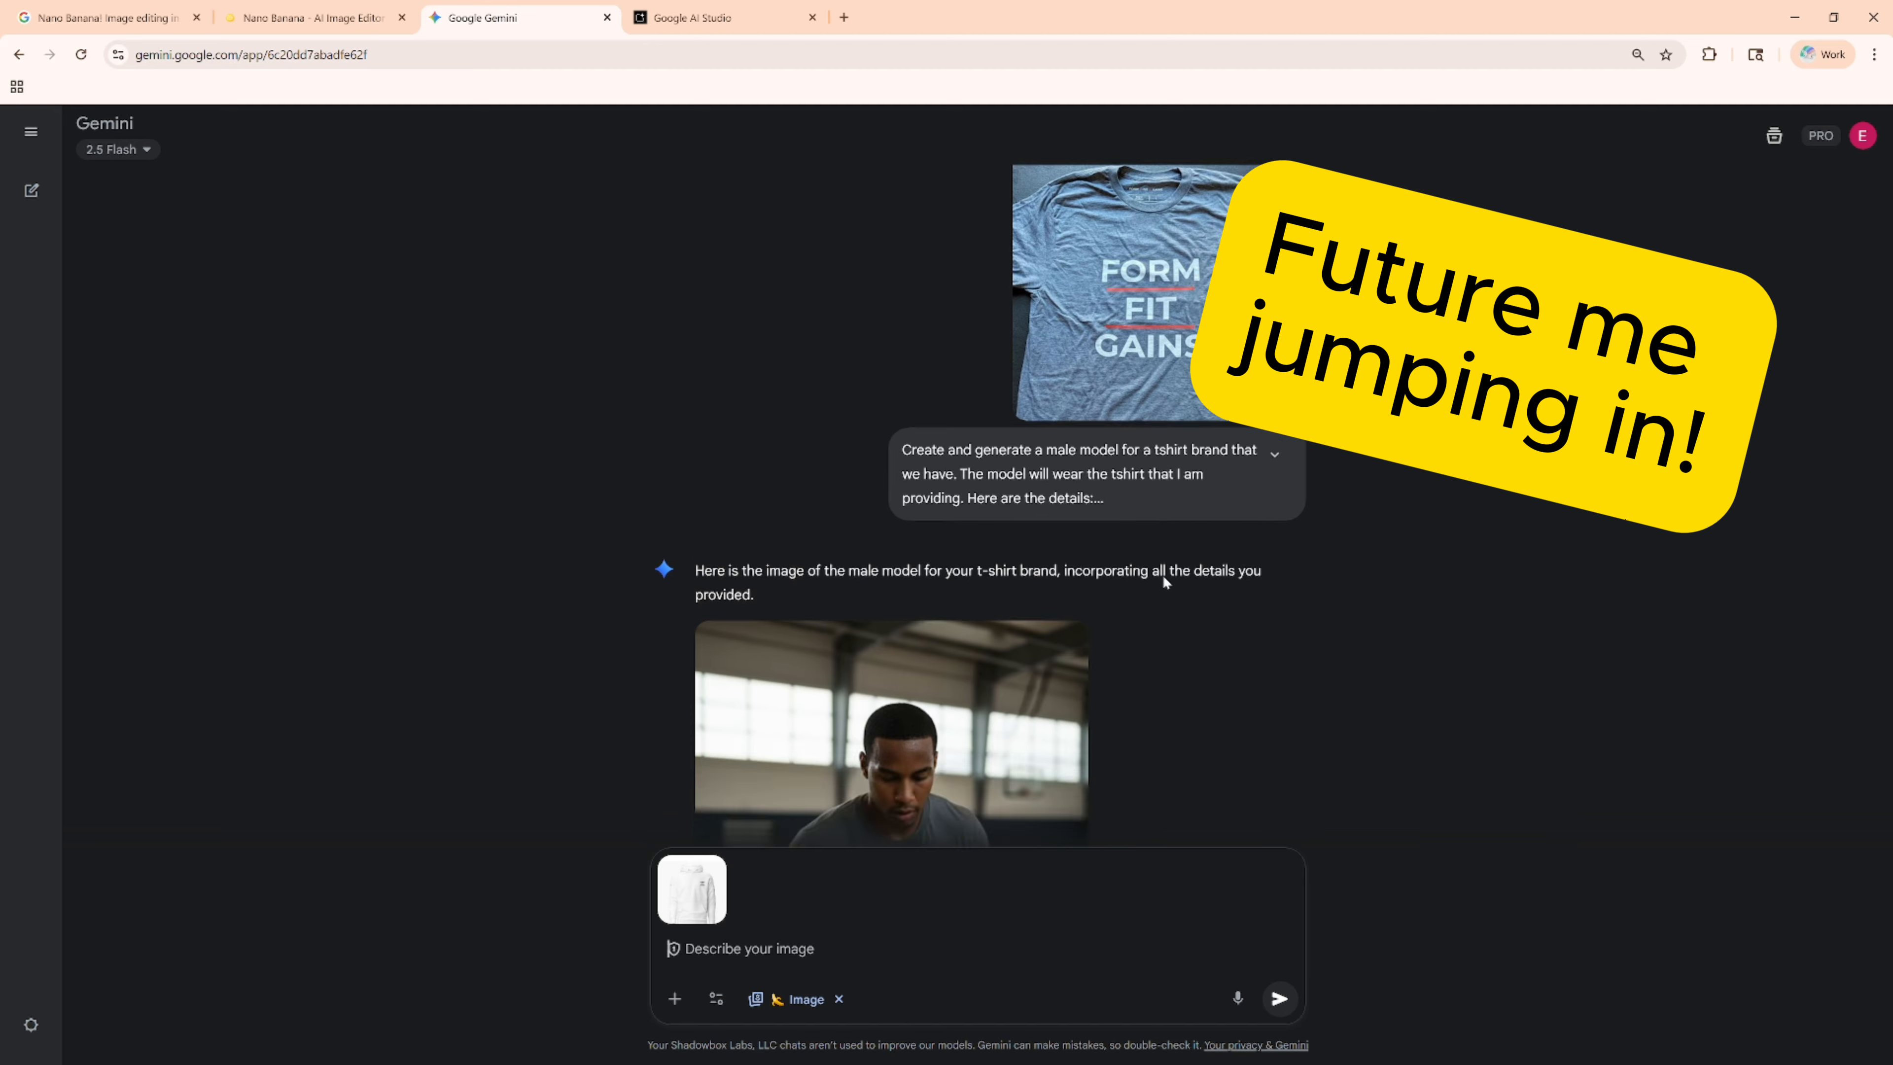
{"action": "scroll", "coordinate": [1177, 559], "scroll_direction": "down", "scroll_amount": 4}
{"action": "scroll", "coordinate": [1194, 534], "scroll_direction": "up", "scroll_amount": 5}
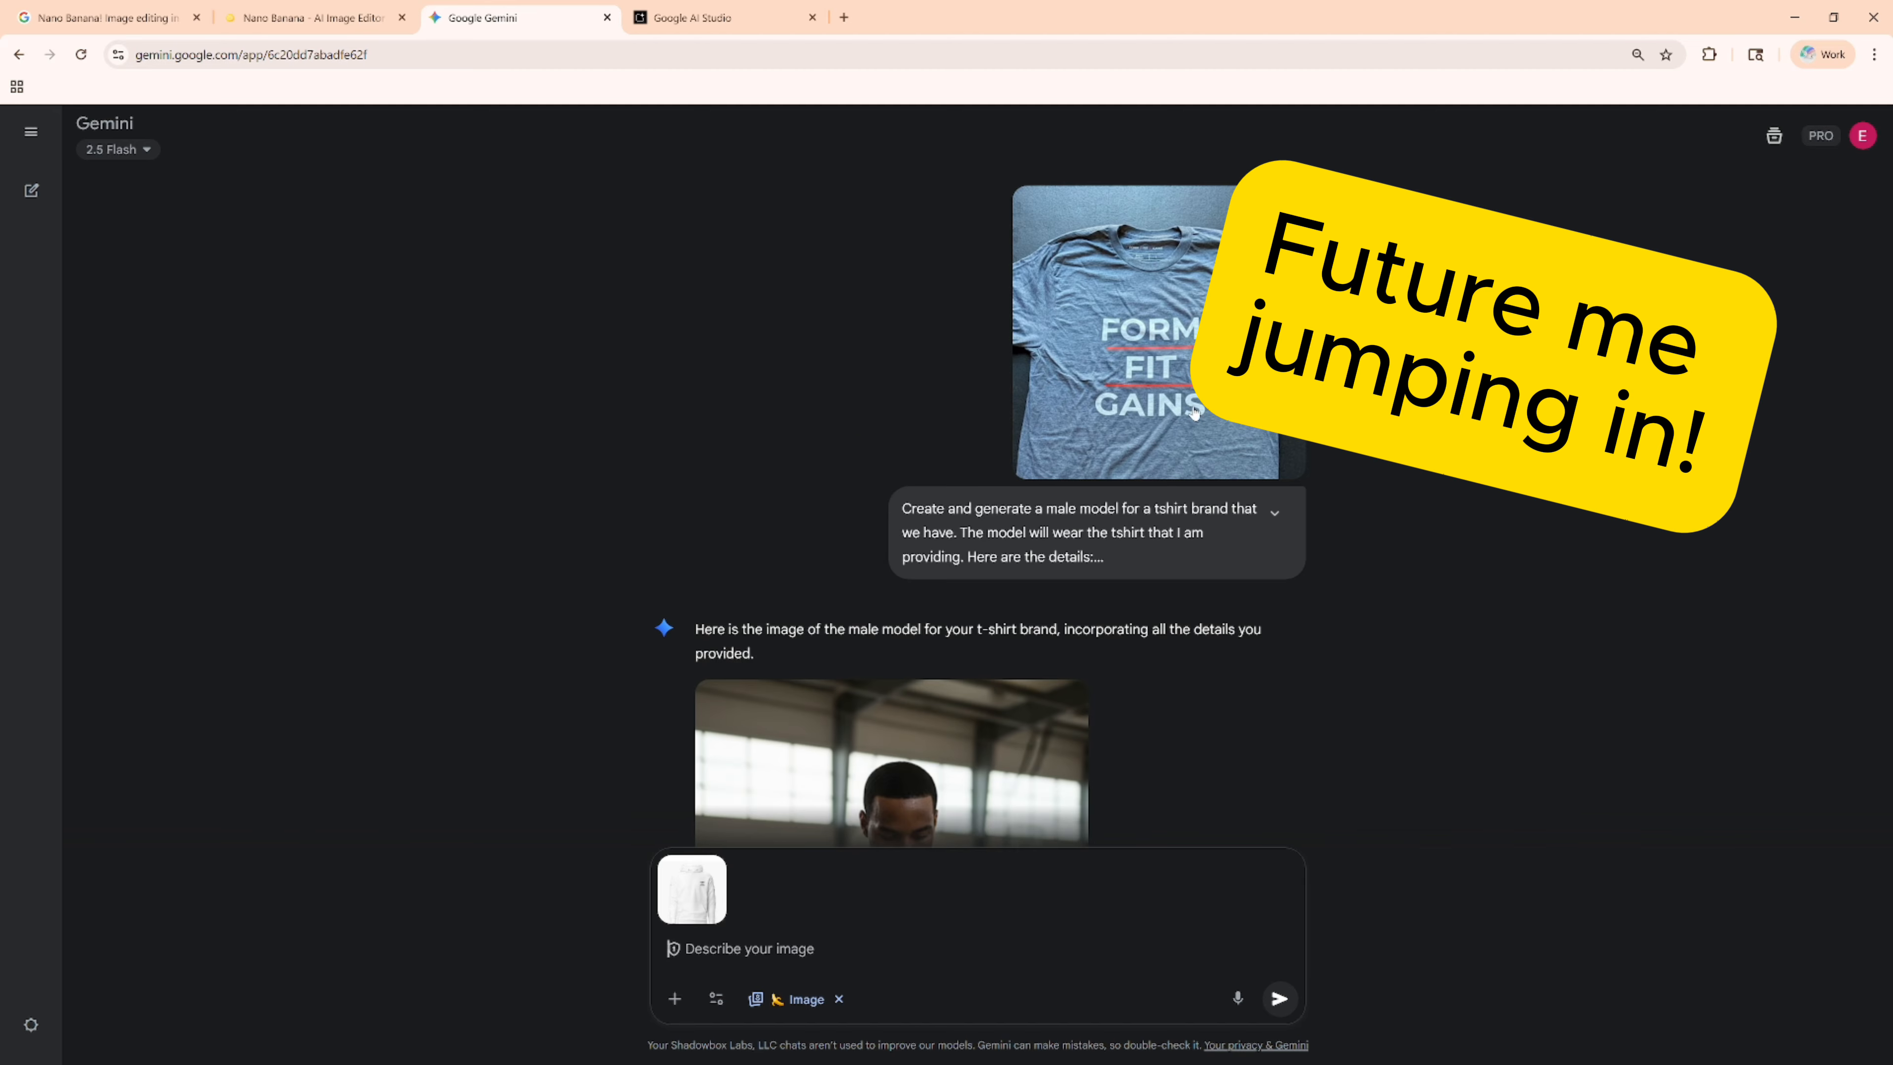
{"action": "scroll", "coordinate": [1082, 542], "scroll_direction": "down", "scroll_amount": 3}
{"action": "scroll", "coordinate": [1082, 542], "scroll_direction": "down", "scroll_amount": 2}
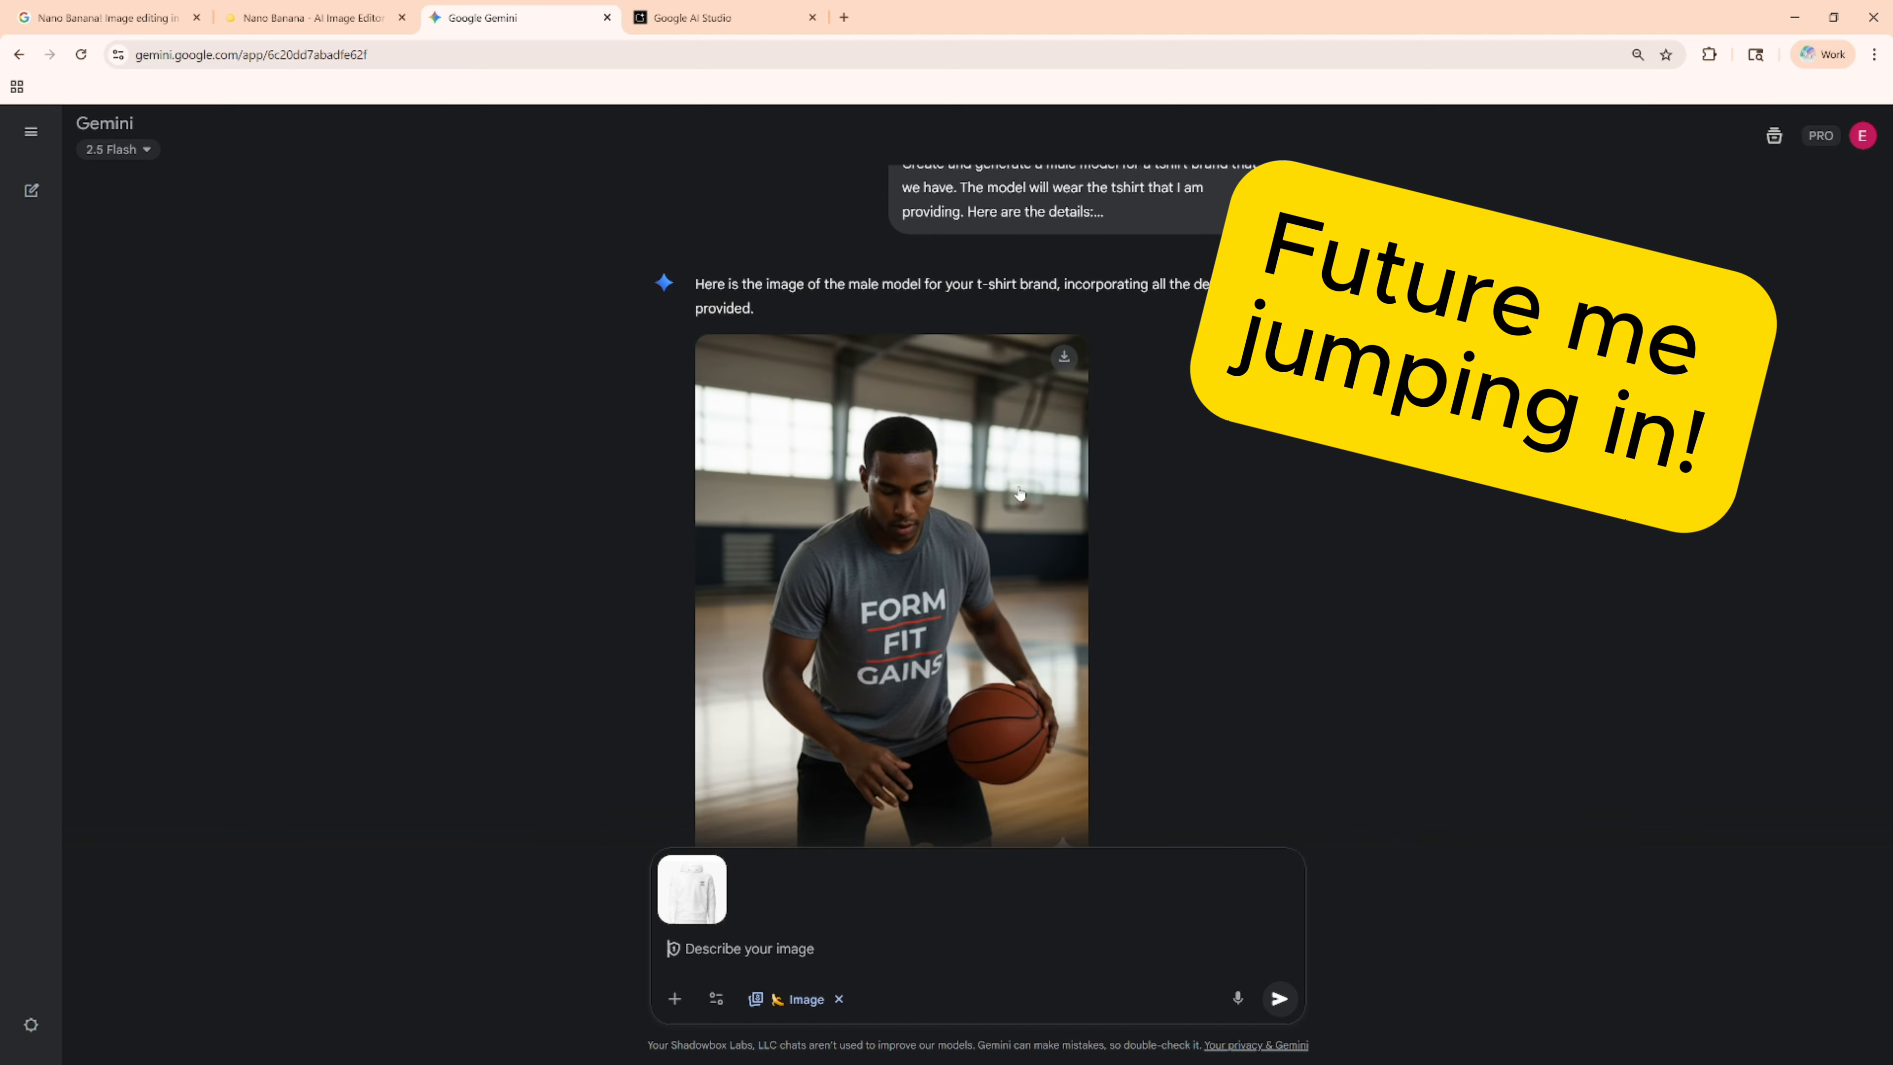
{"action": "scroll", "coordinate": [910, 535], "scroll_direction": "down", "scroll_amount": 4}
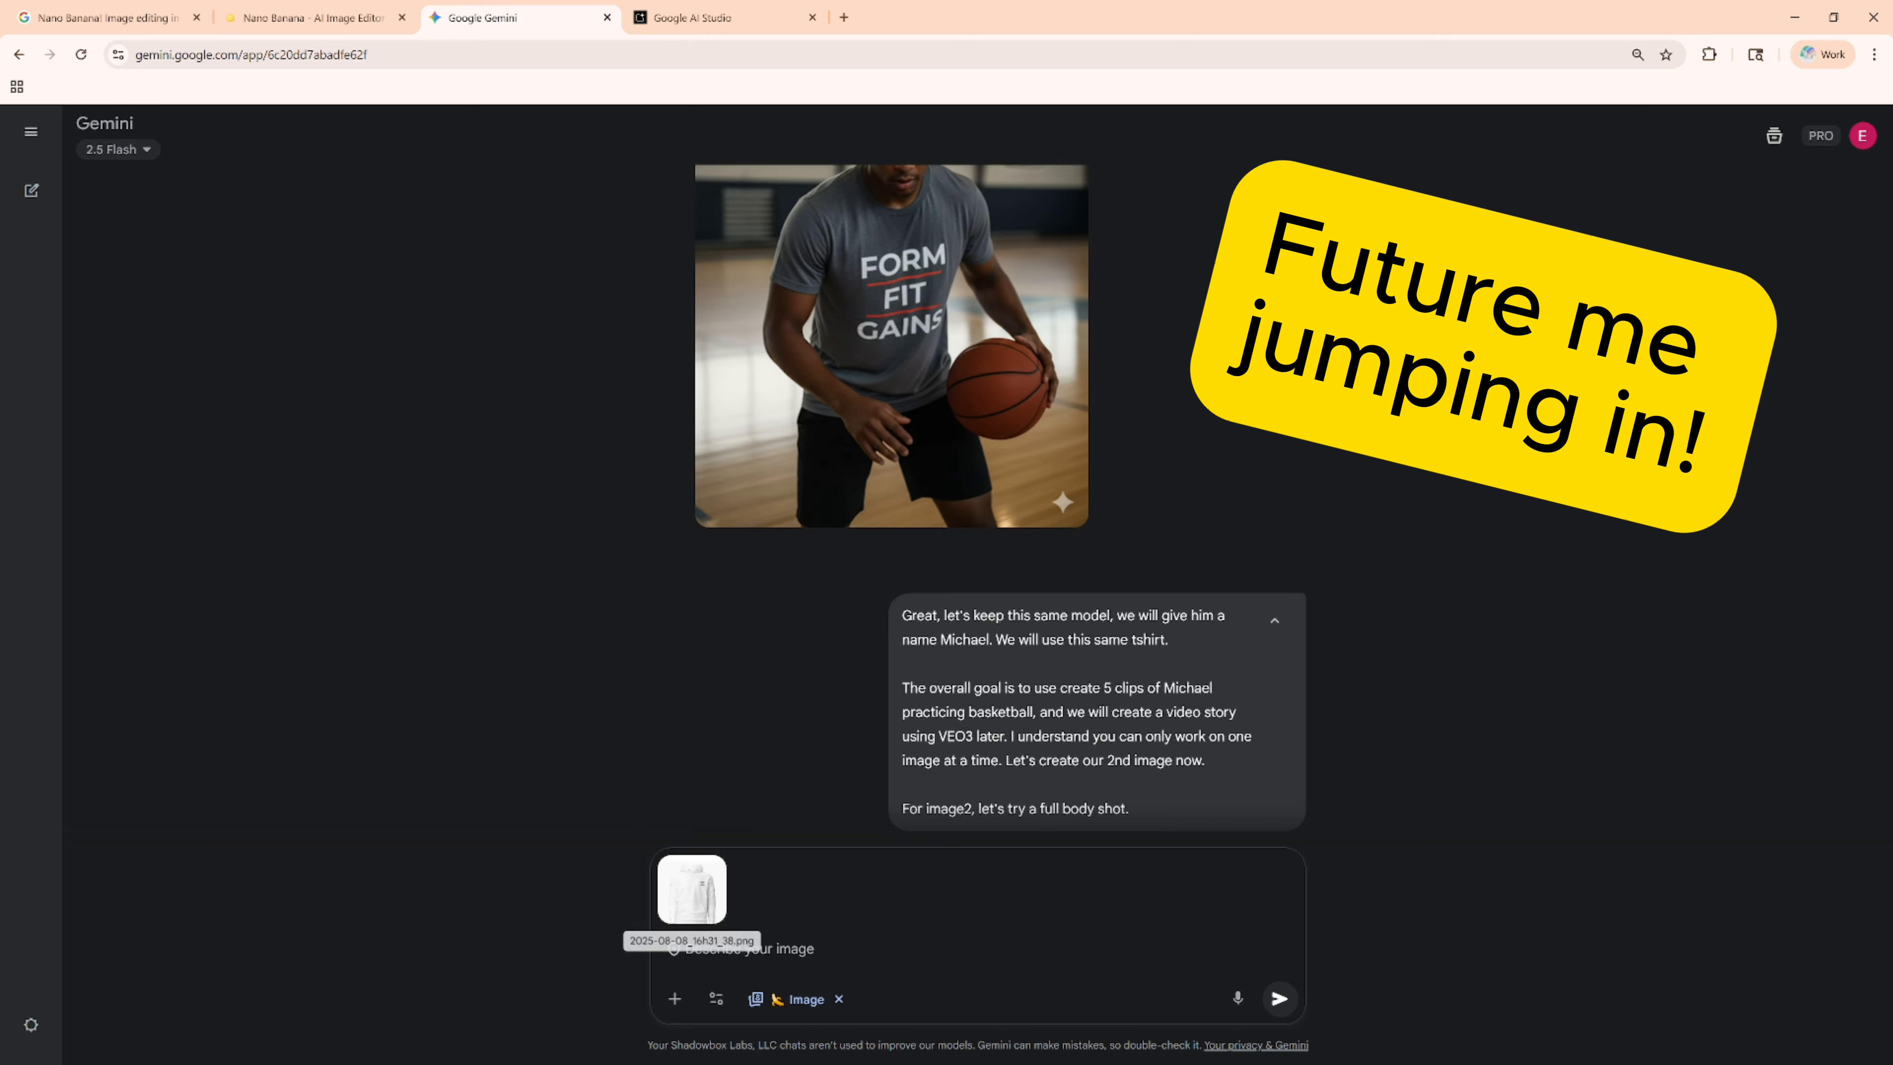
Write a prompt using image1 with the named model that asks to "change his grey tshirt to this white hoodie."
{"action": "type", "text": "Using model 1"}
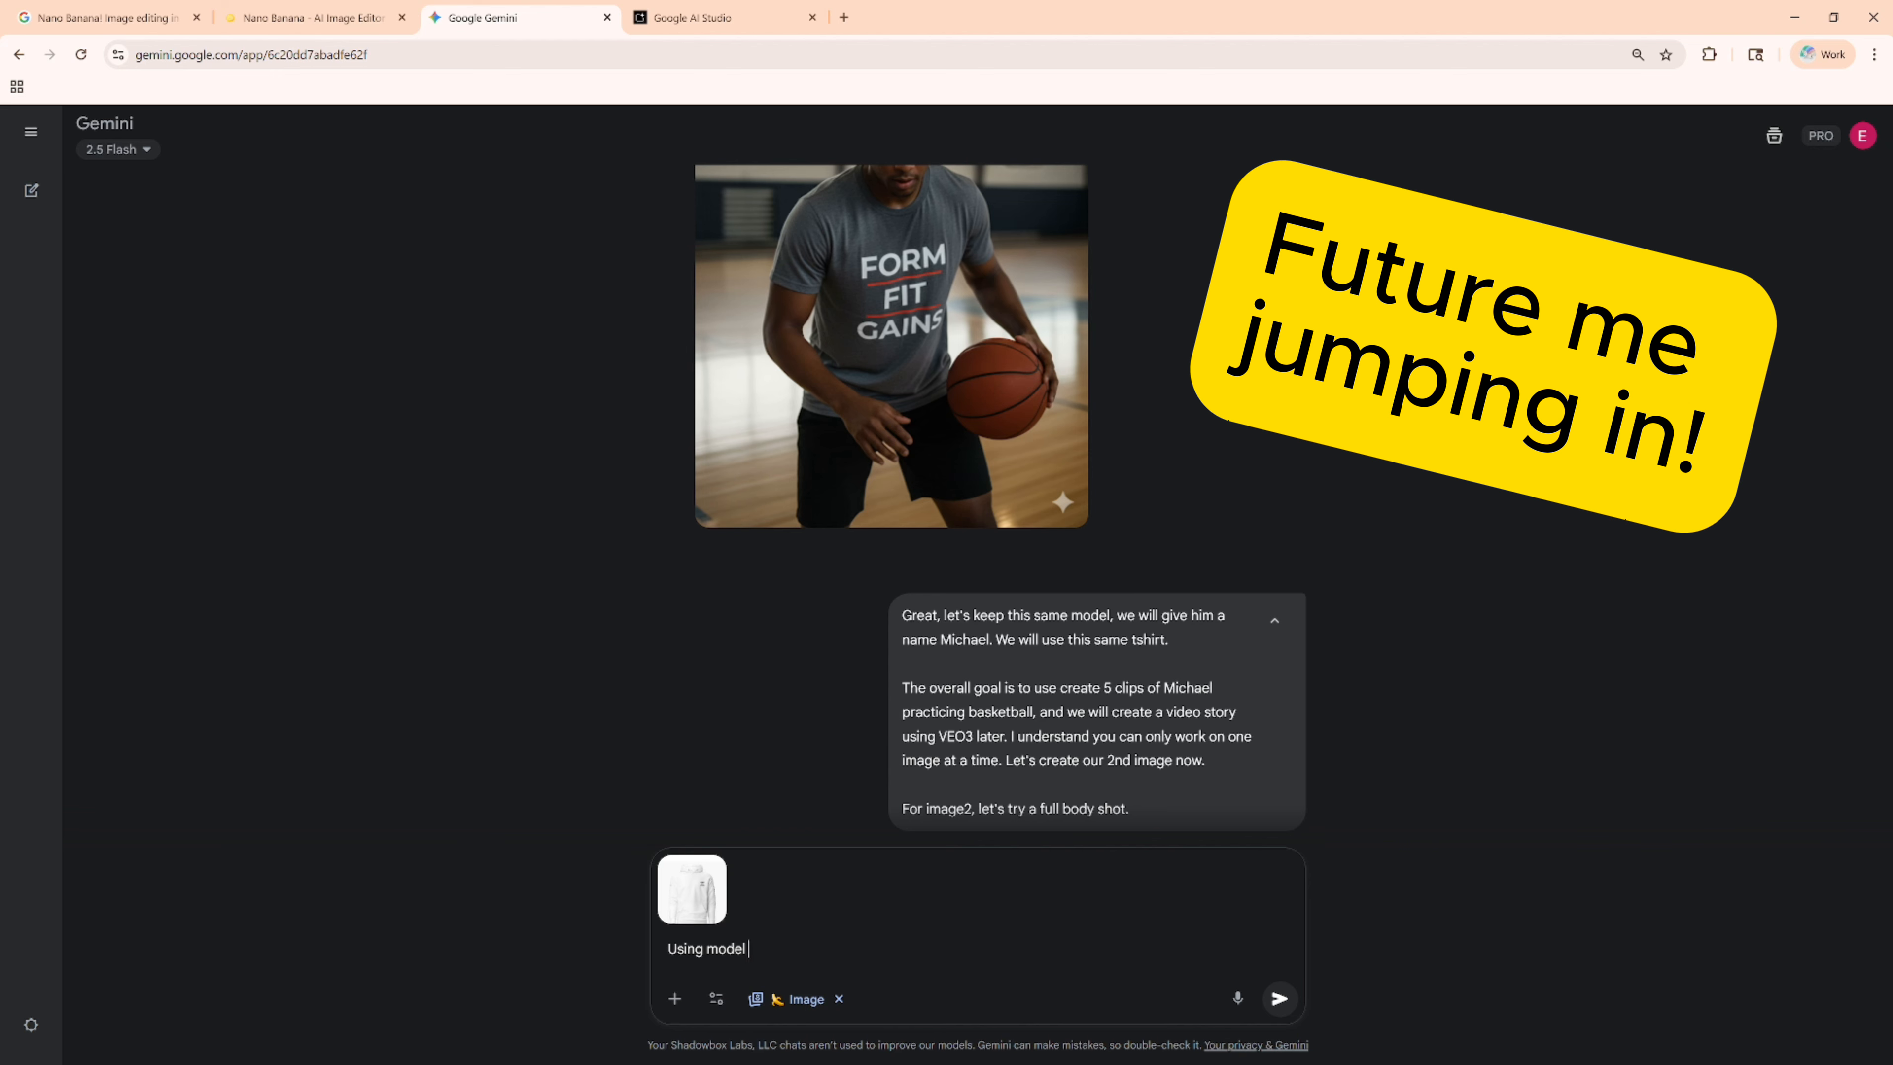
{"action": "key", "text": "BackSpace"}
{"action": "key", "text": "BackSpace"}
{"action": "key", "text": "BackSpace"}
{"action": "key", "text": "BackSpace"}
{"action": "key", "text": "BackSpace"}
{"action": "key", "text": "BackSpace"}
{"action": "type", "text": "image1, with Michael, change his "}
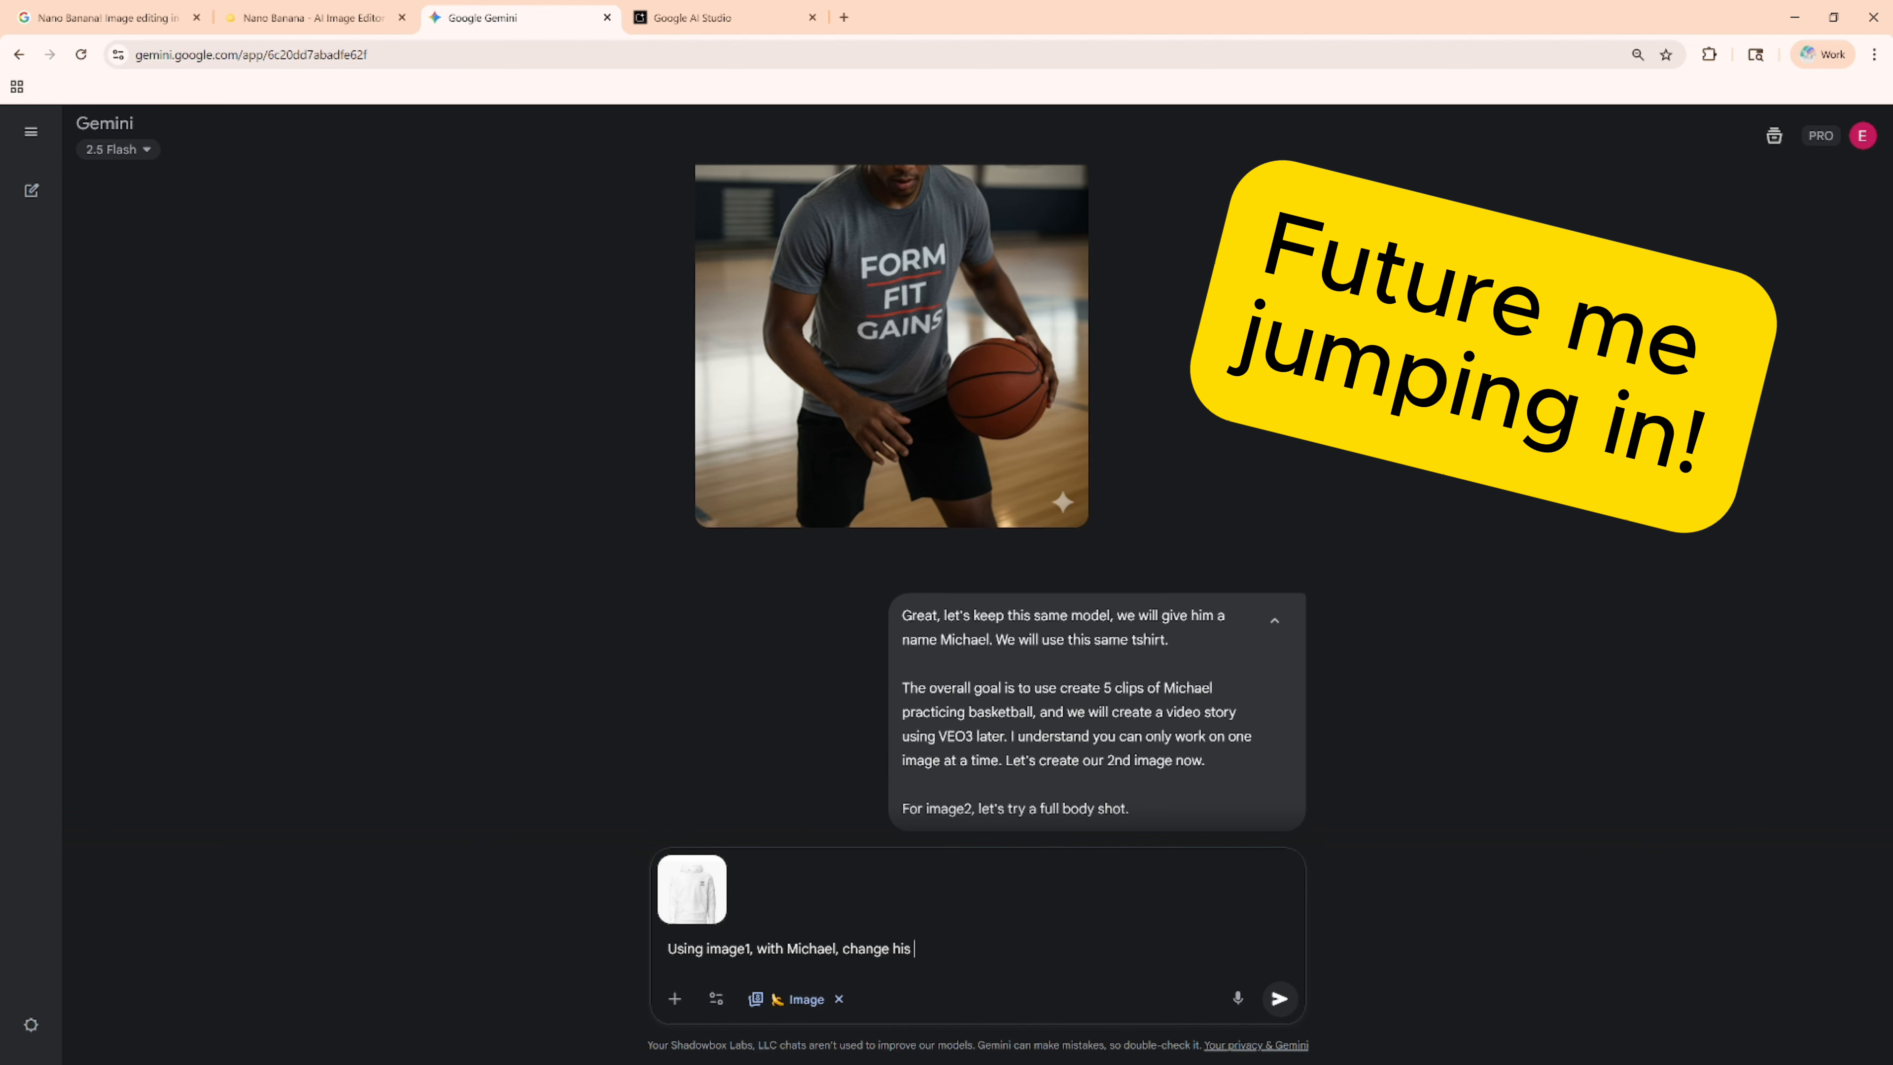
{"action": "type", "text": "grey tshirt to this white hoodie."}
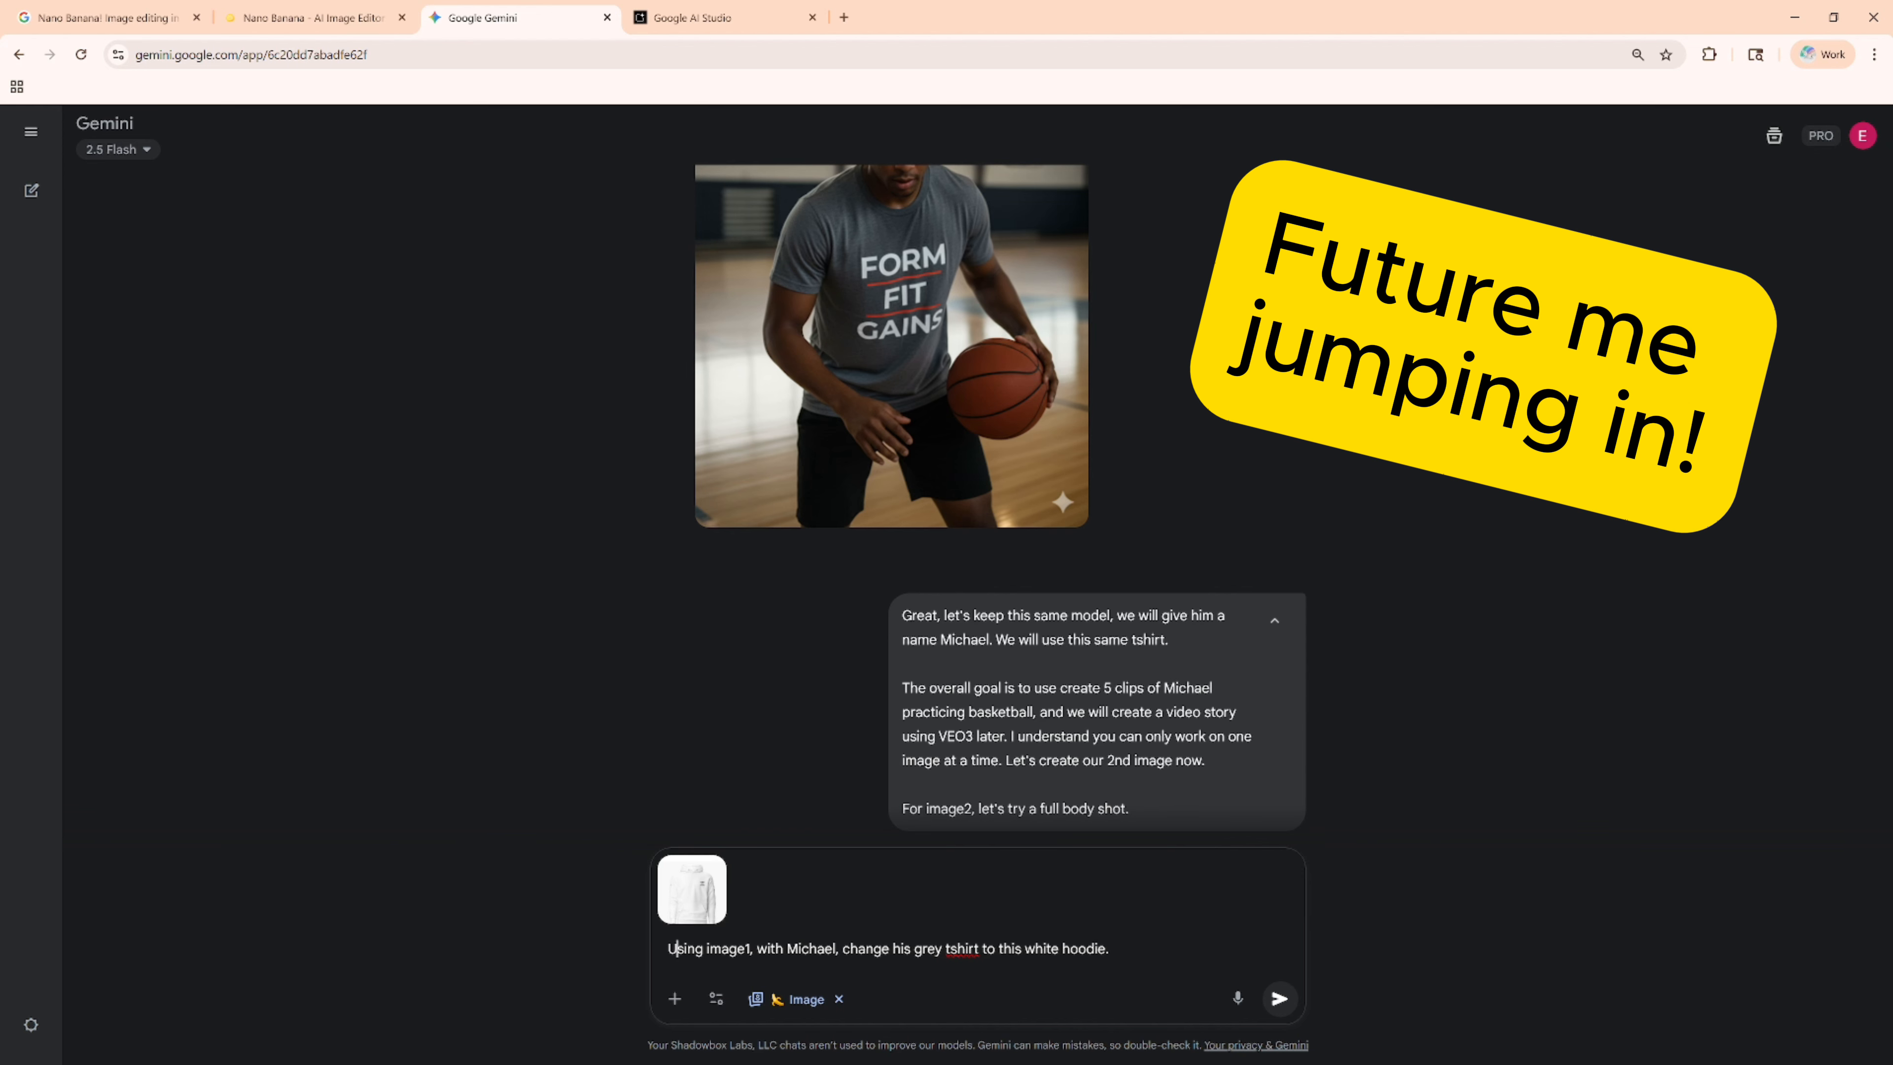
Reword the prompt's opening to describe image1 as the one where the model "is dribbling the basketball", and submit it with the hoodie picture
{"action": "key", "text": "Right"}
{"action": "key", "text": "Right"}
{"action": "key", "text": "Right"}
{"action": "key", "text": "Right"}
{"action": "key", "text": "Right"}
{"action": "key", "text": "Right"}
{"action": "key", "text": "Right"}
{"action": "key", "text": "Right"}
{"action": "key", "text": "Right"}
{"action": "key", "text": "Right"}
{"action": "key", "text": "Right"}
{"action": "key", "text": "Right"}
{"action": "key", "text": "Right"}
{"action": "key", "text": "Right"}
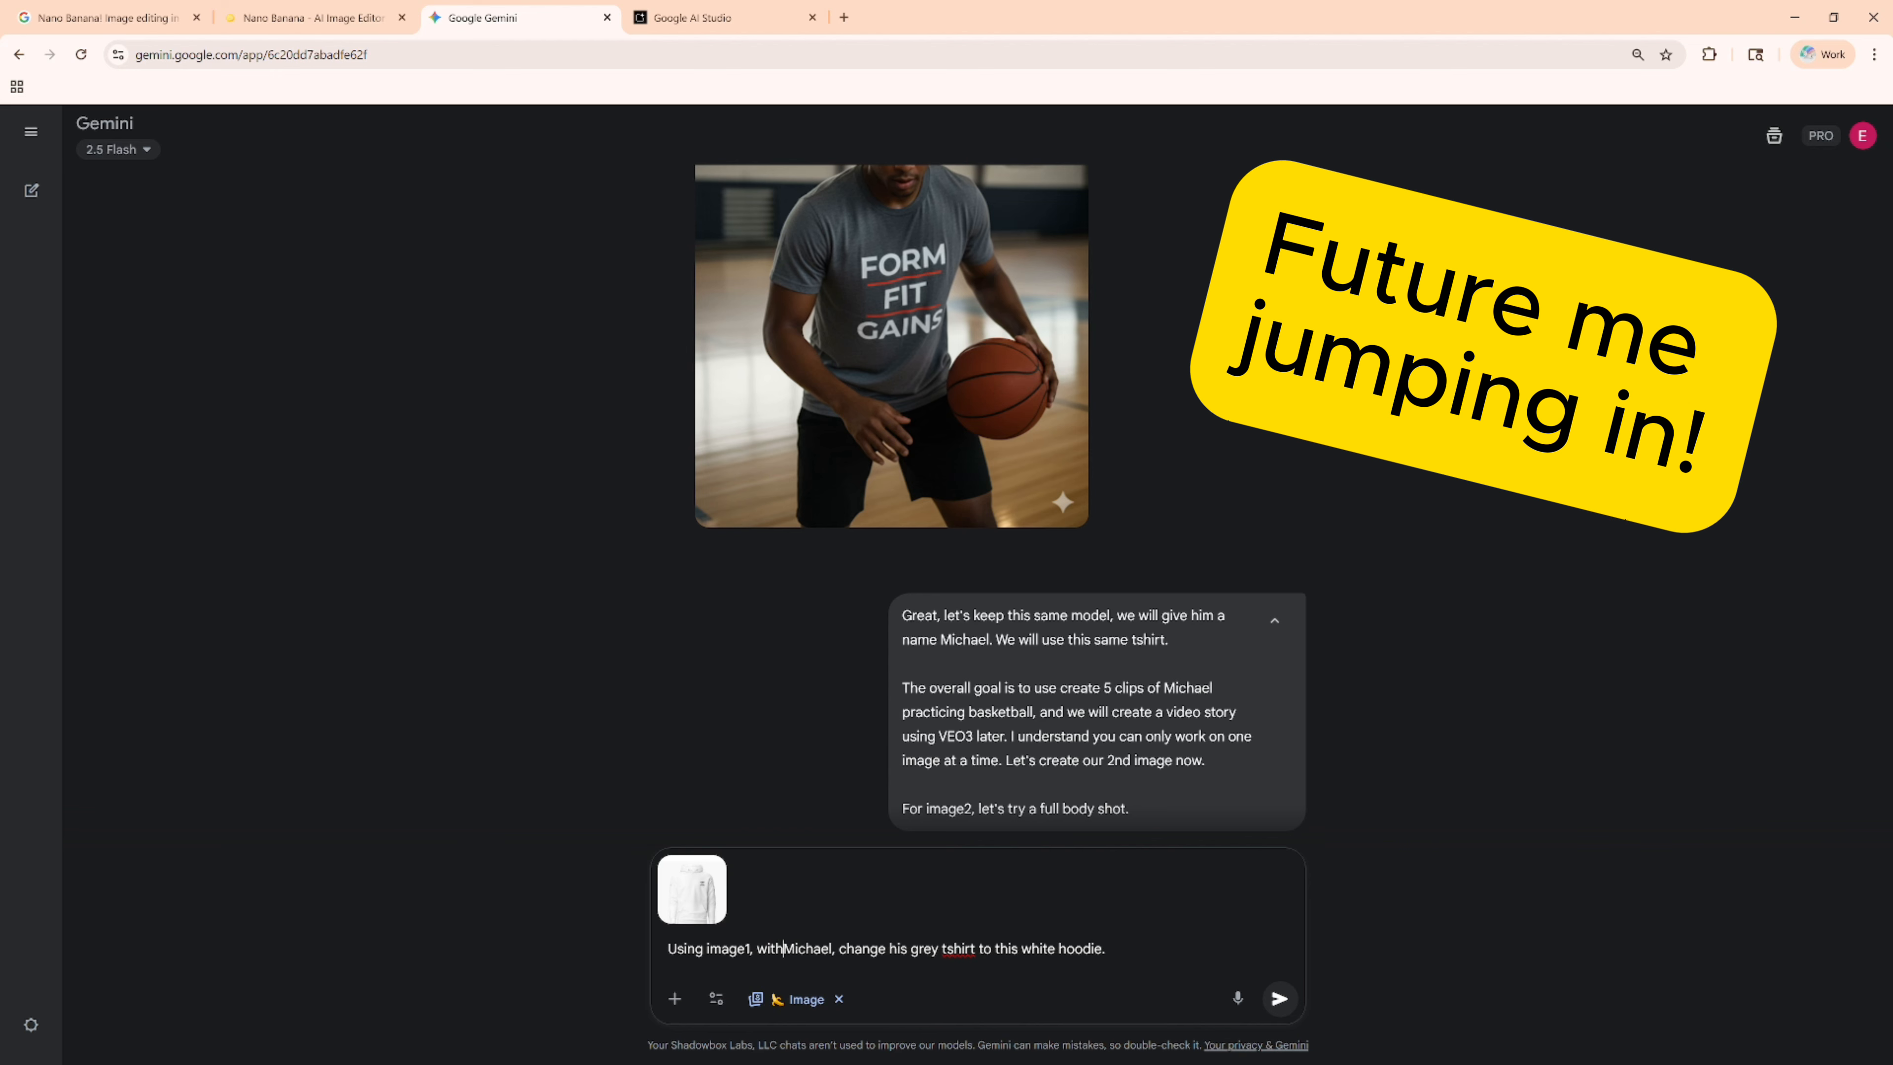
{"action": "key", "text": "BackSpace"}
{"action": "key", "text": "BackSpace"}
{"action": "key", "text": "BackSpace"}
{"action": "key", "text": "BackSpace"}
{"action": "key", "text": "BackSpace"}
{"action": "type", "text": "where Michael"}
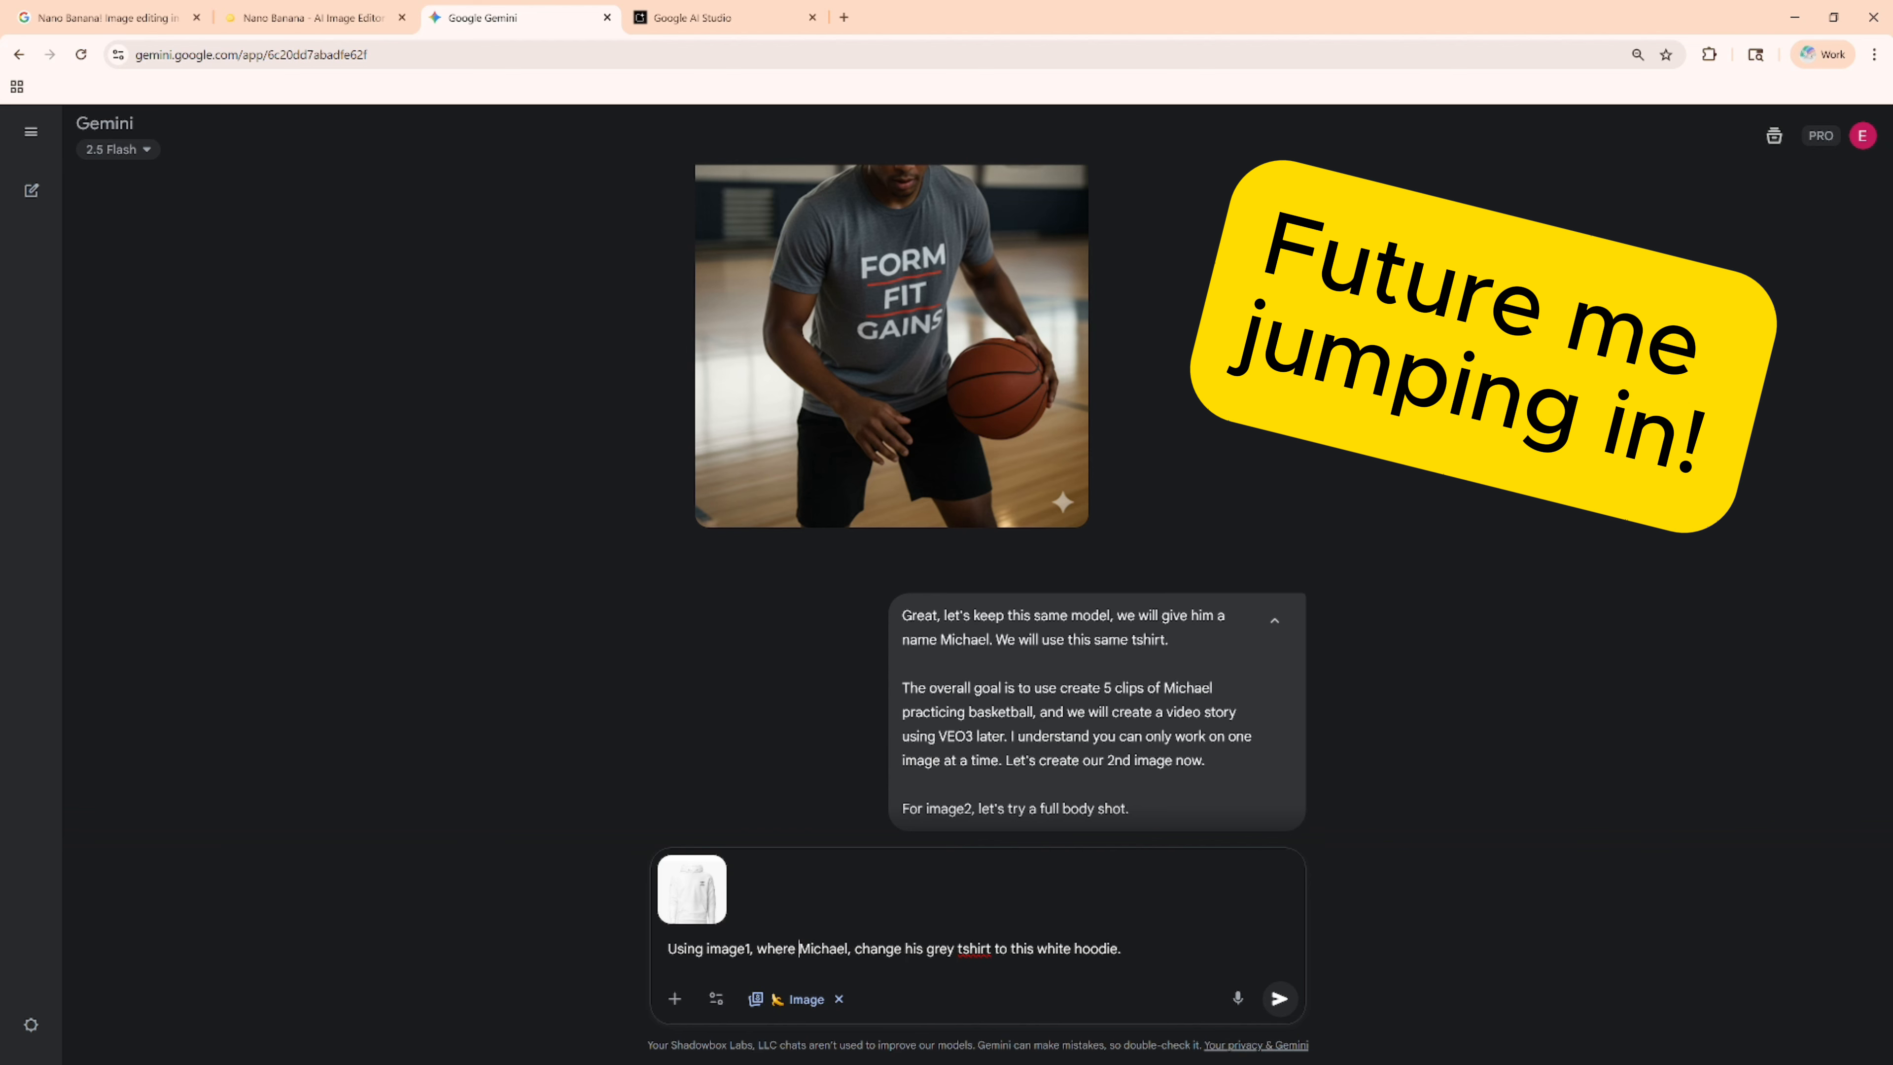
{"action": "type", "text": " is dribbling "}
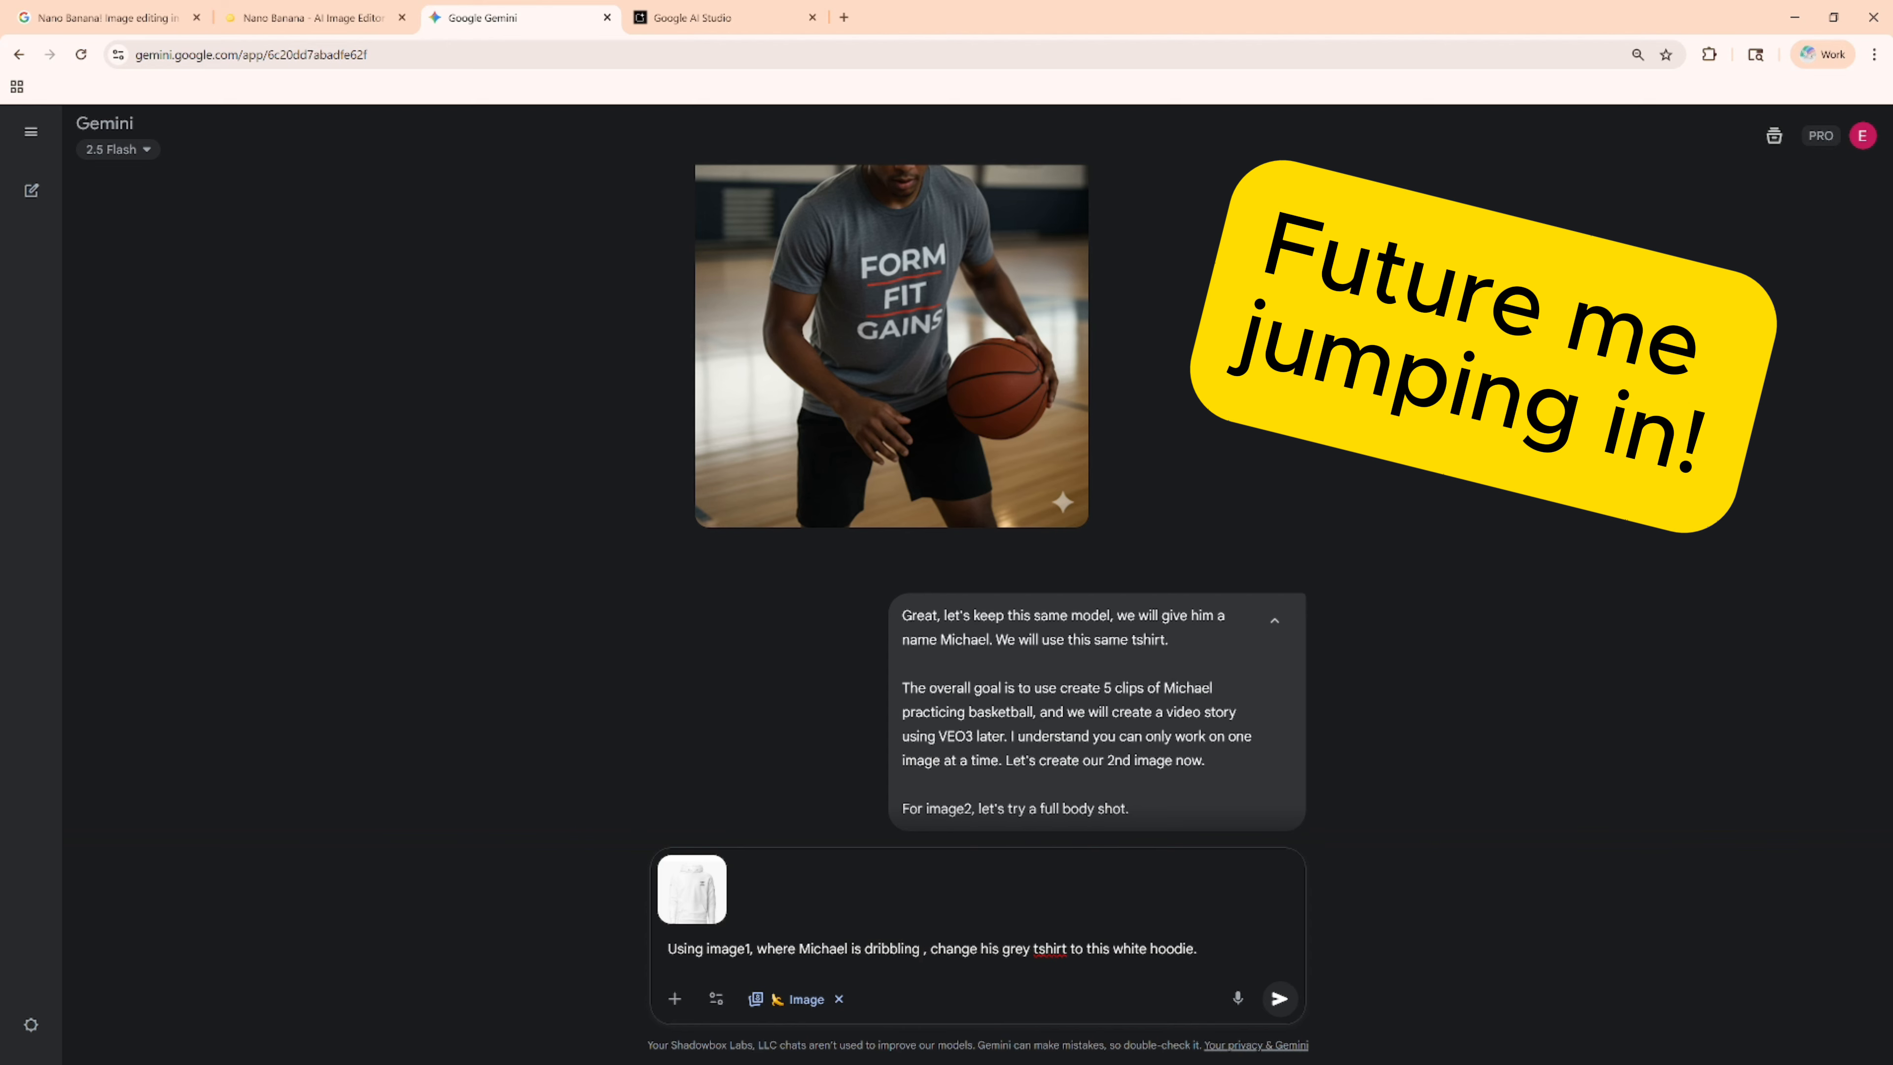
{"action": "type", "text": "the baset"}
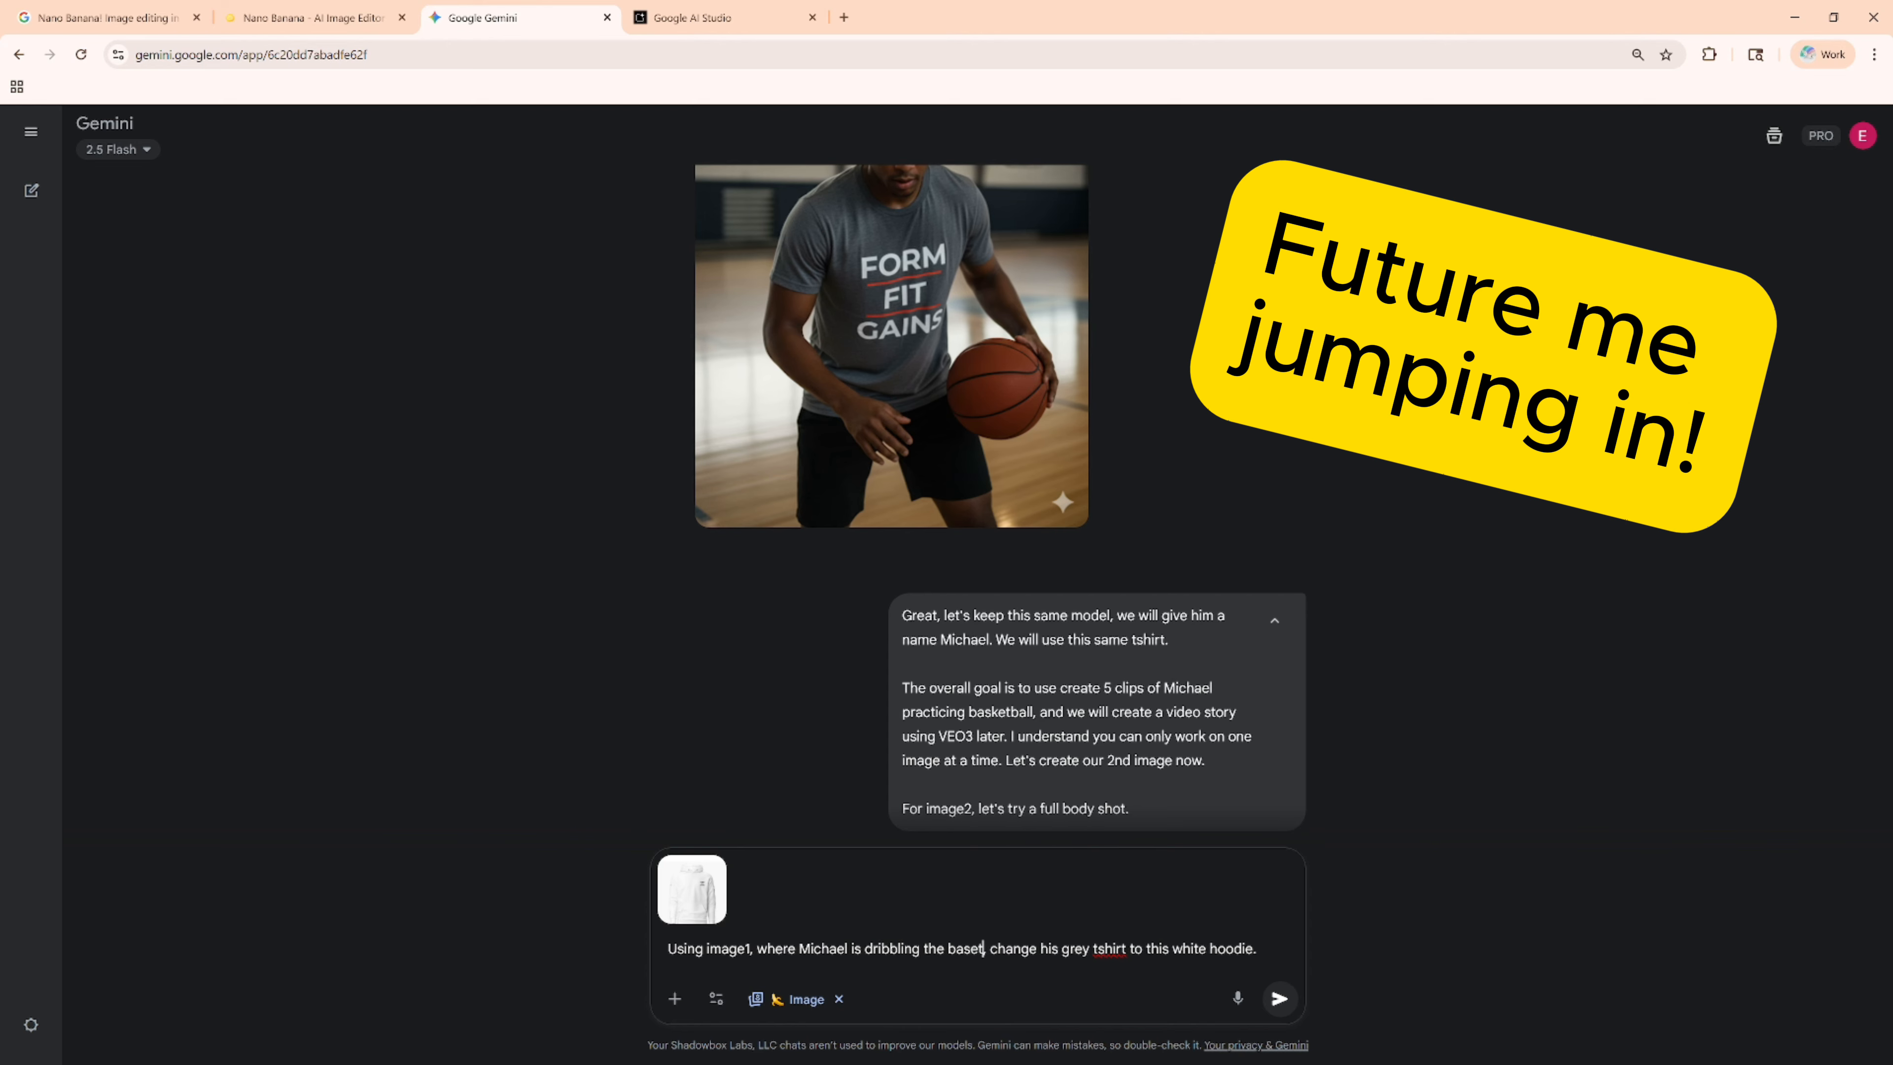
{"action": "key", "text": "BackSpace"}
{"action": "key", "text": "BackSpace"}
{"action": "type", "text": "ketball"}
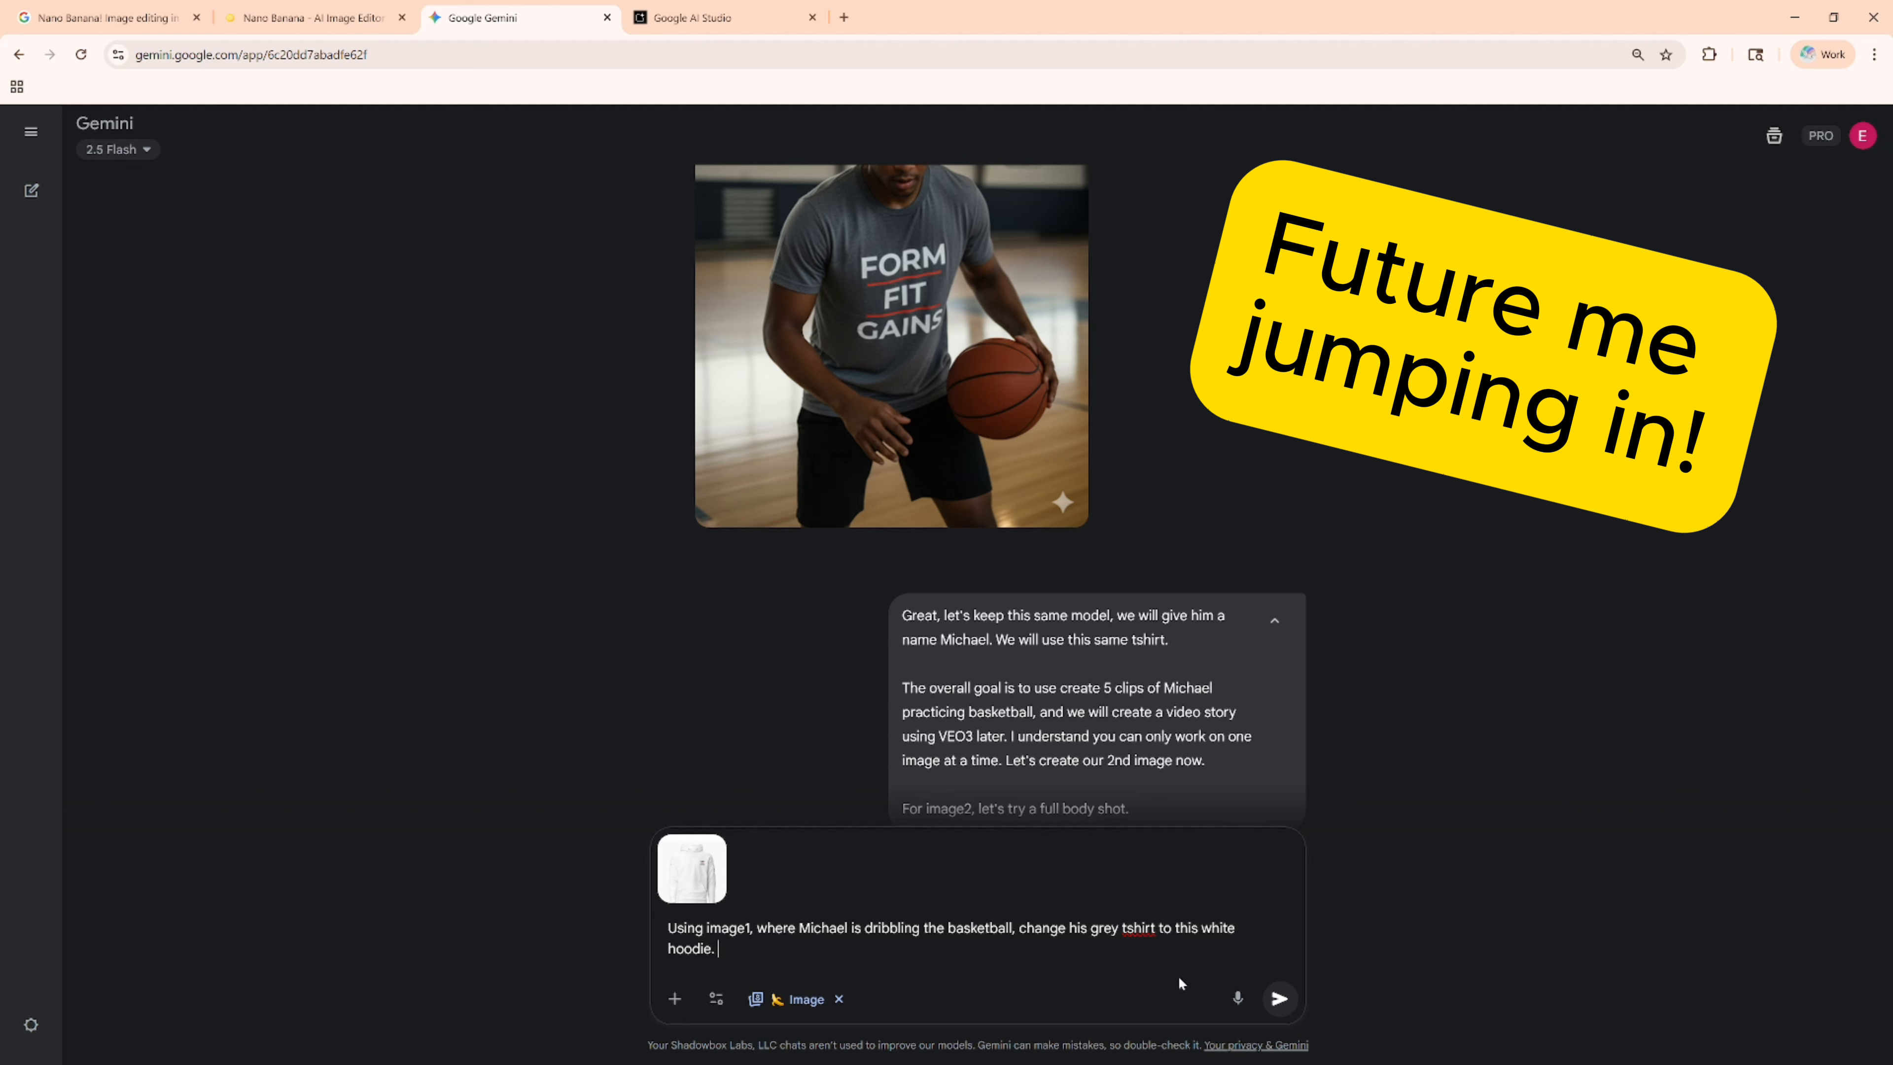
{"action": "scroll", "coordinate": [1182, 984], "scroll_direction": "up", "scroll_amount": 3}
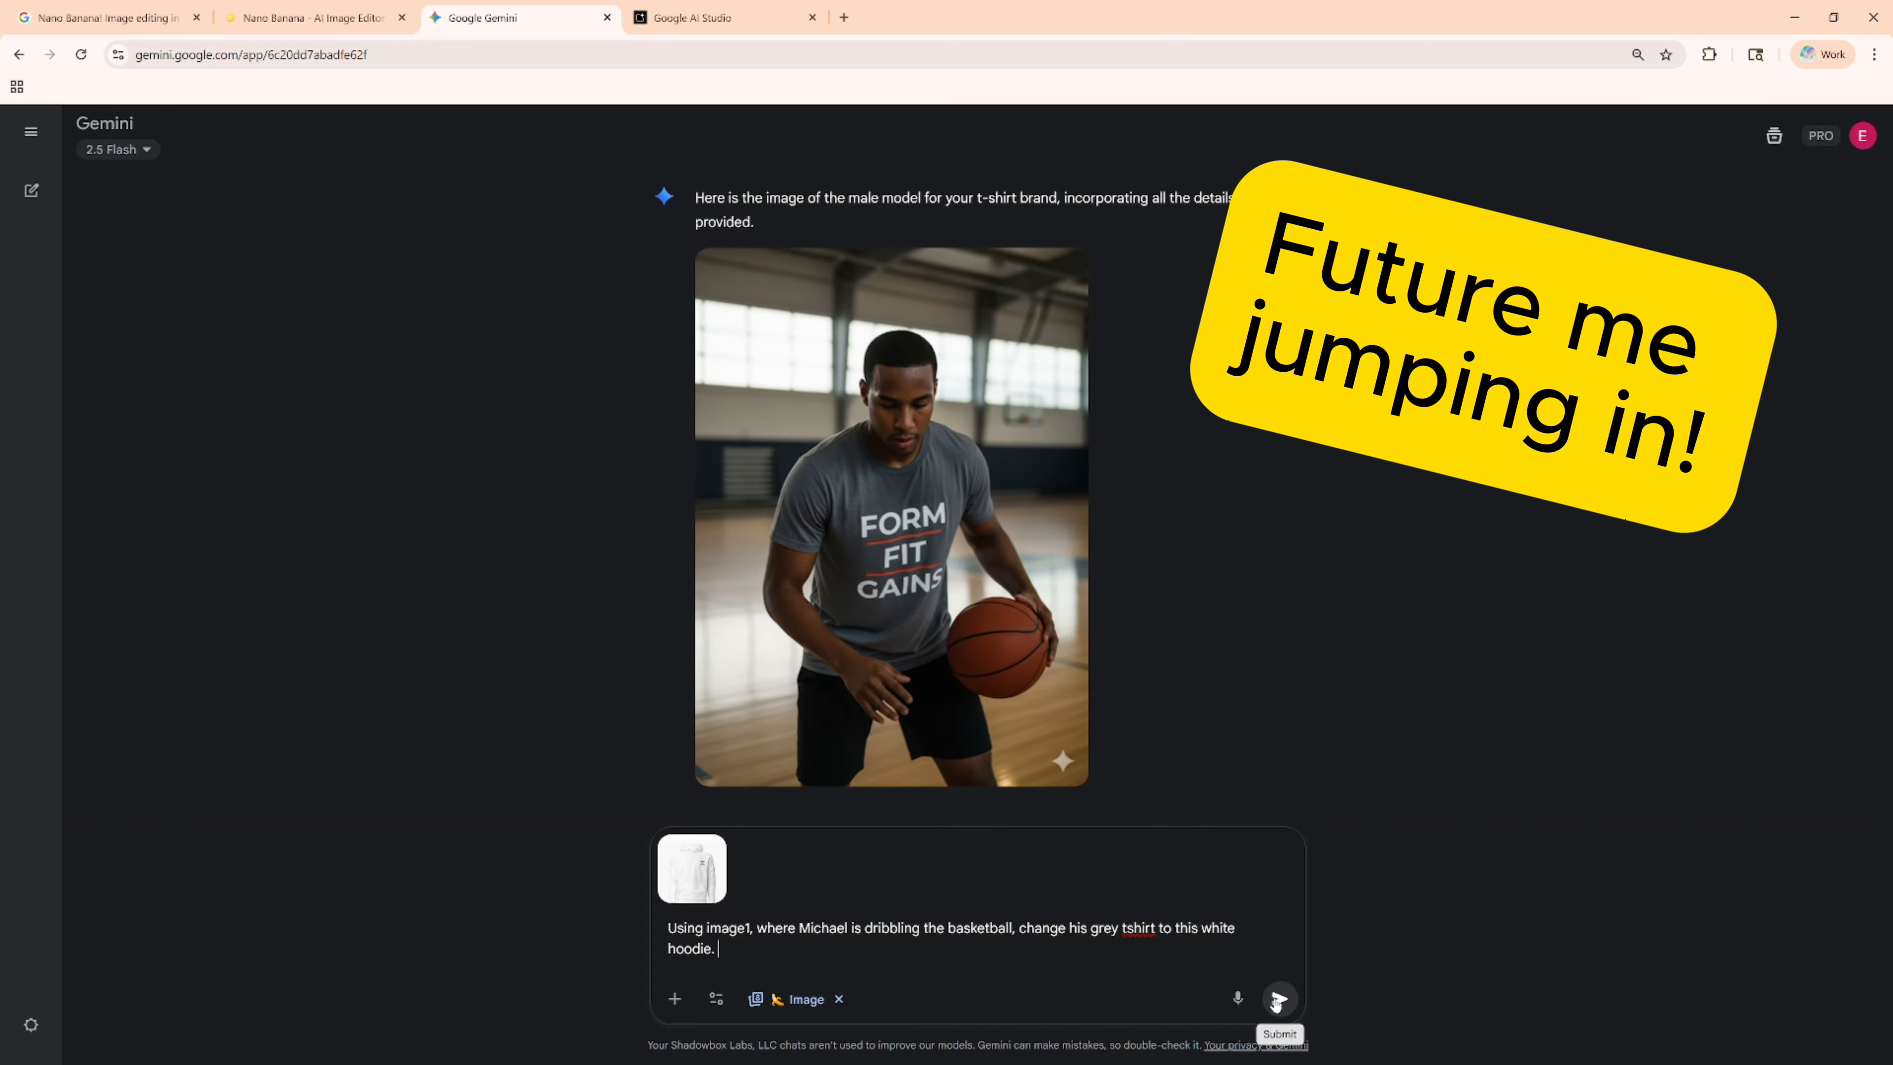
{"action": "left_click", "coordinate": [1276, 1000]}
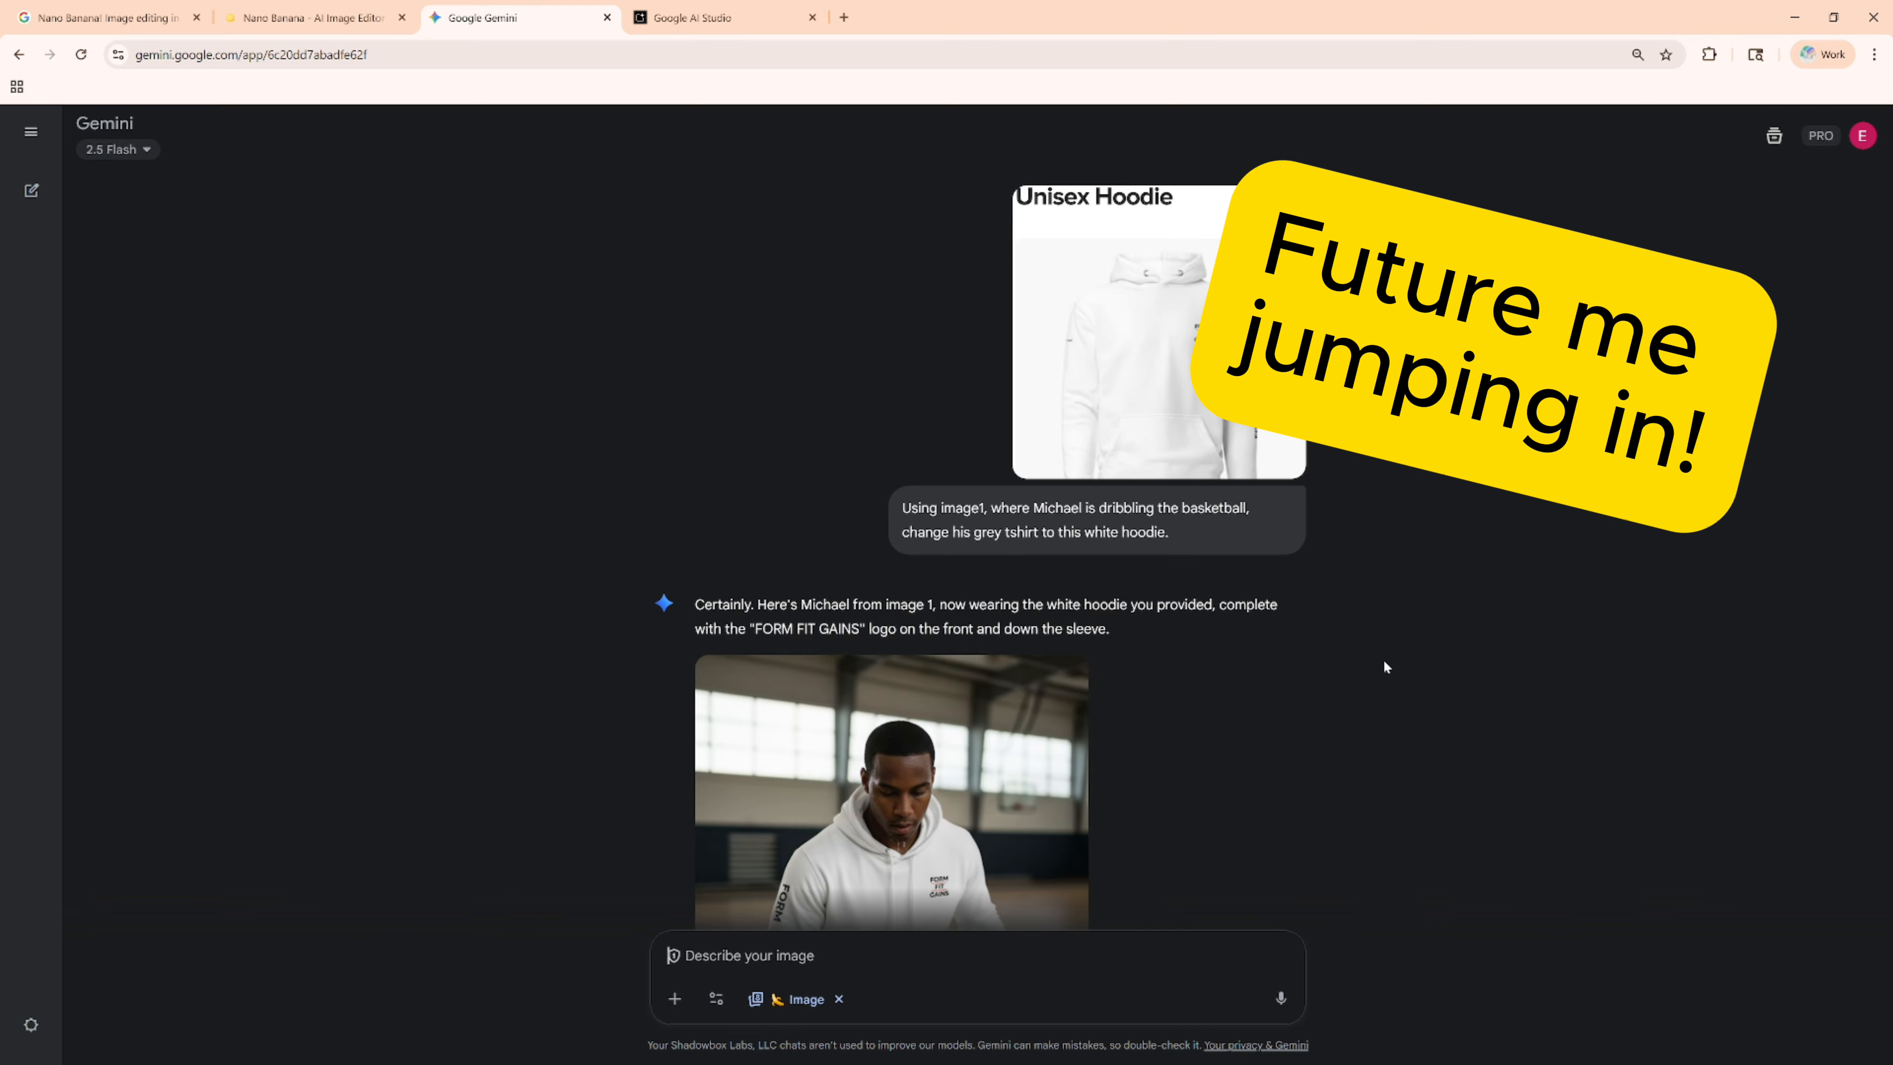
Compare the generated hoodie image with the earlier T-shirt images, checking the model's face, pose, gym and clothing print
{"action": "scroll", "coordinate": [1386, 659], "scroll_direction": "down", "scroll_amount": 4}
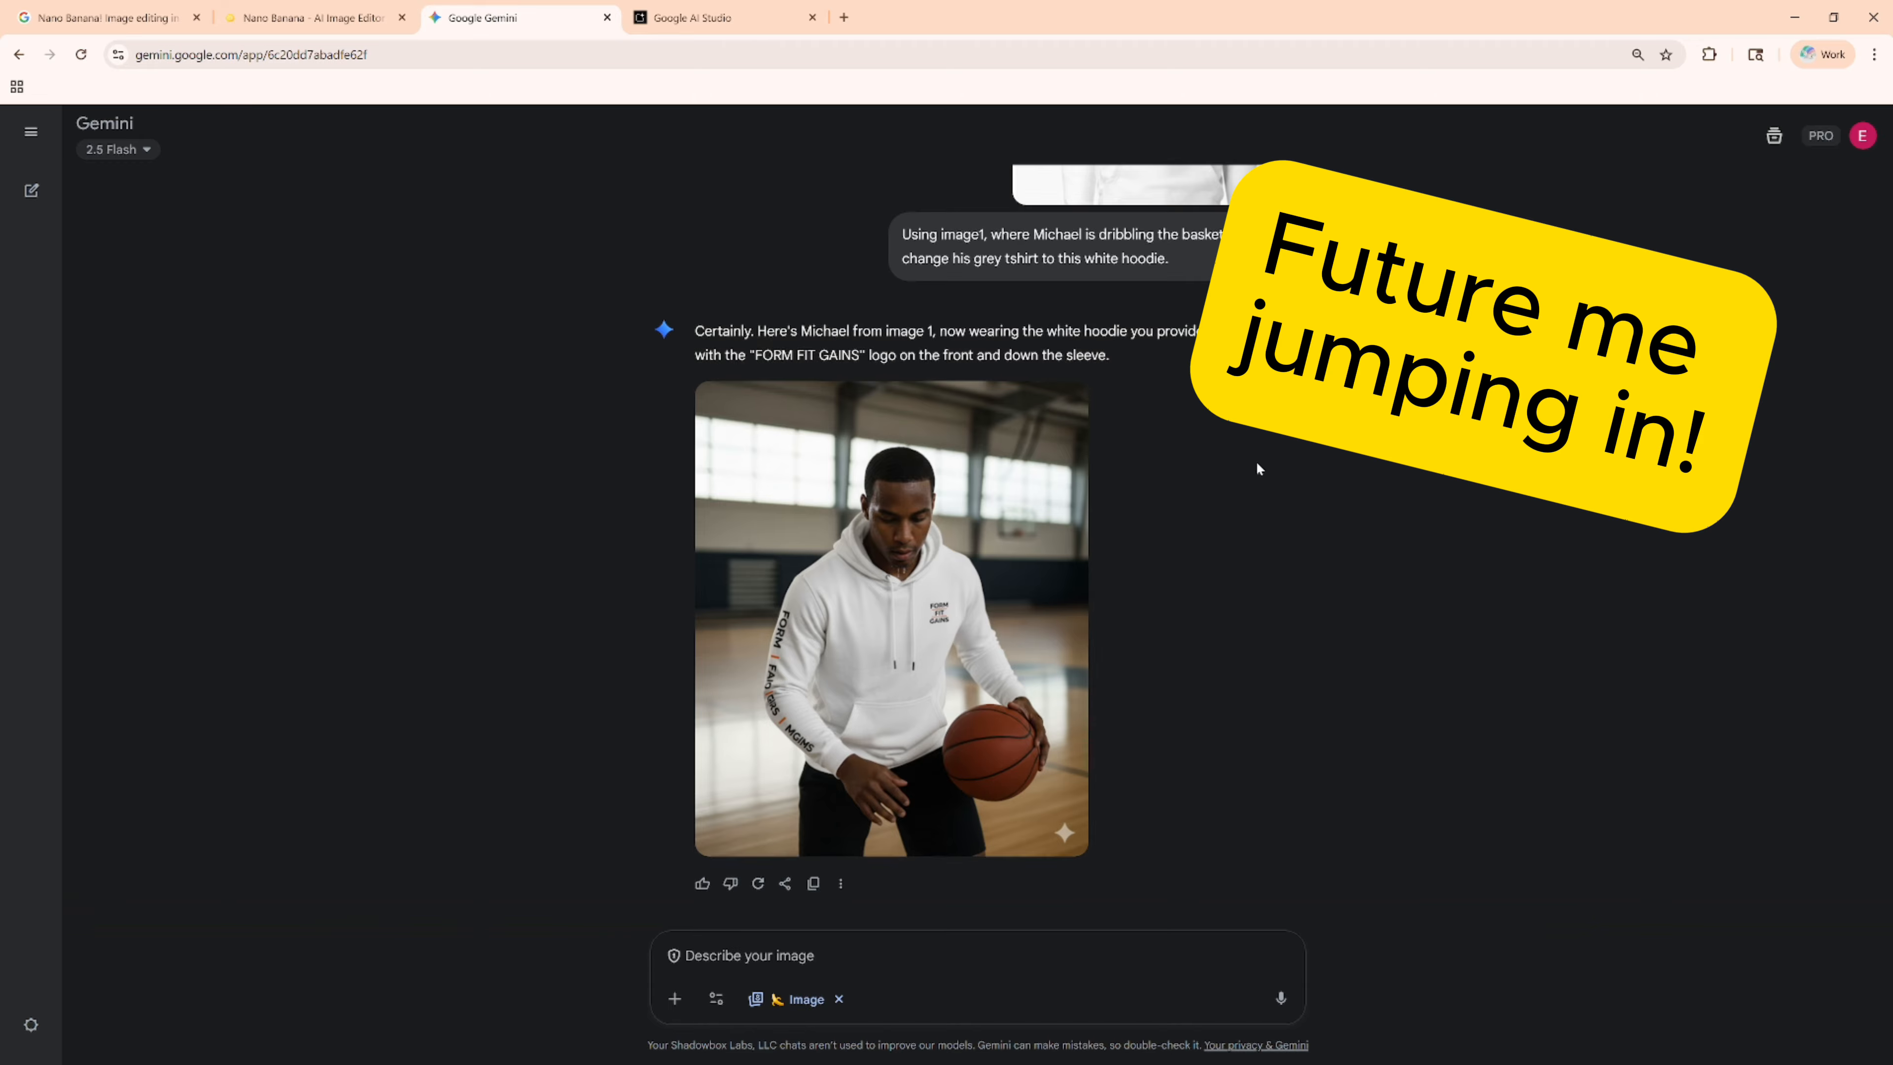
{"action": "scroll", "coordinate": [883, 687], "scroll_direction": "up", "scroll_amount": 6}
{"action": "scroll", "coordinate": [885, 692], "scroll_direction": "down", "scroll_amount": 20}
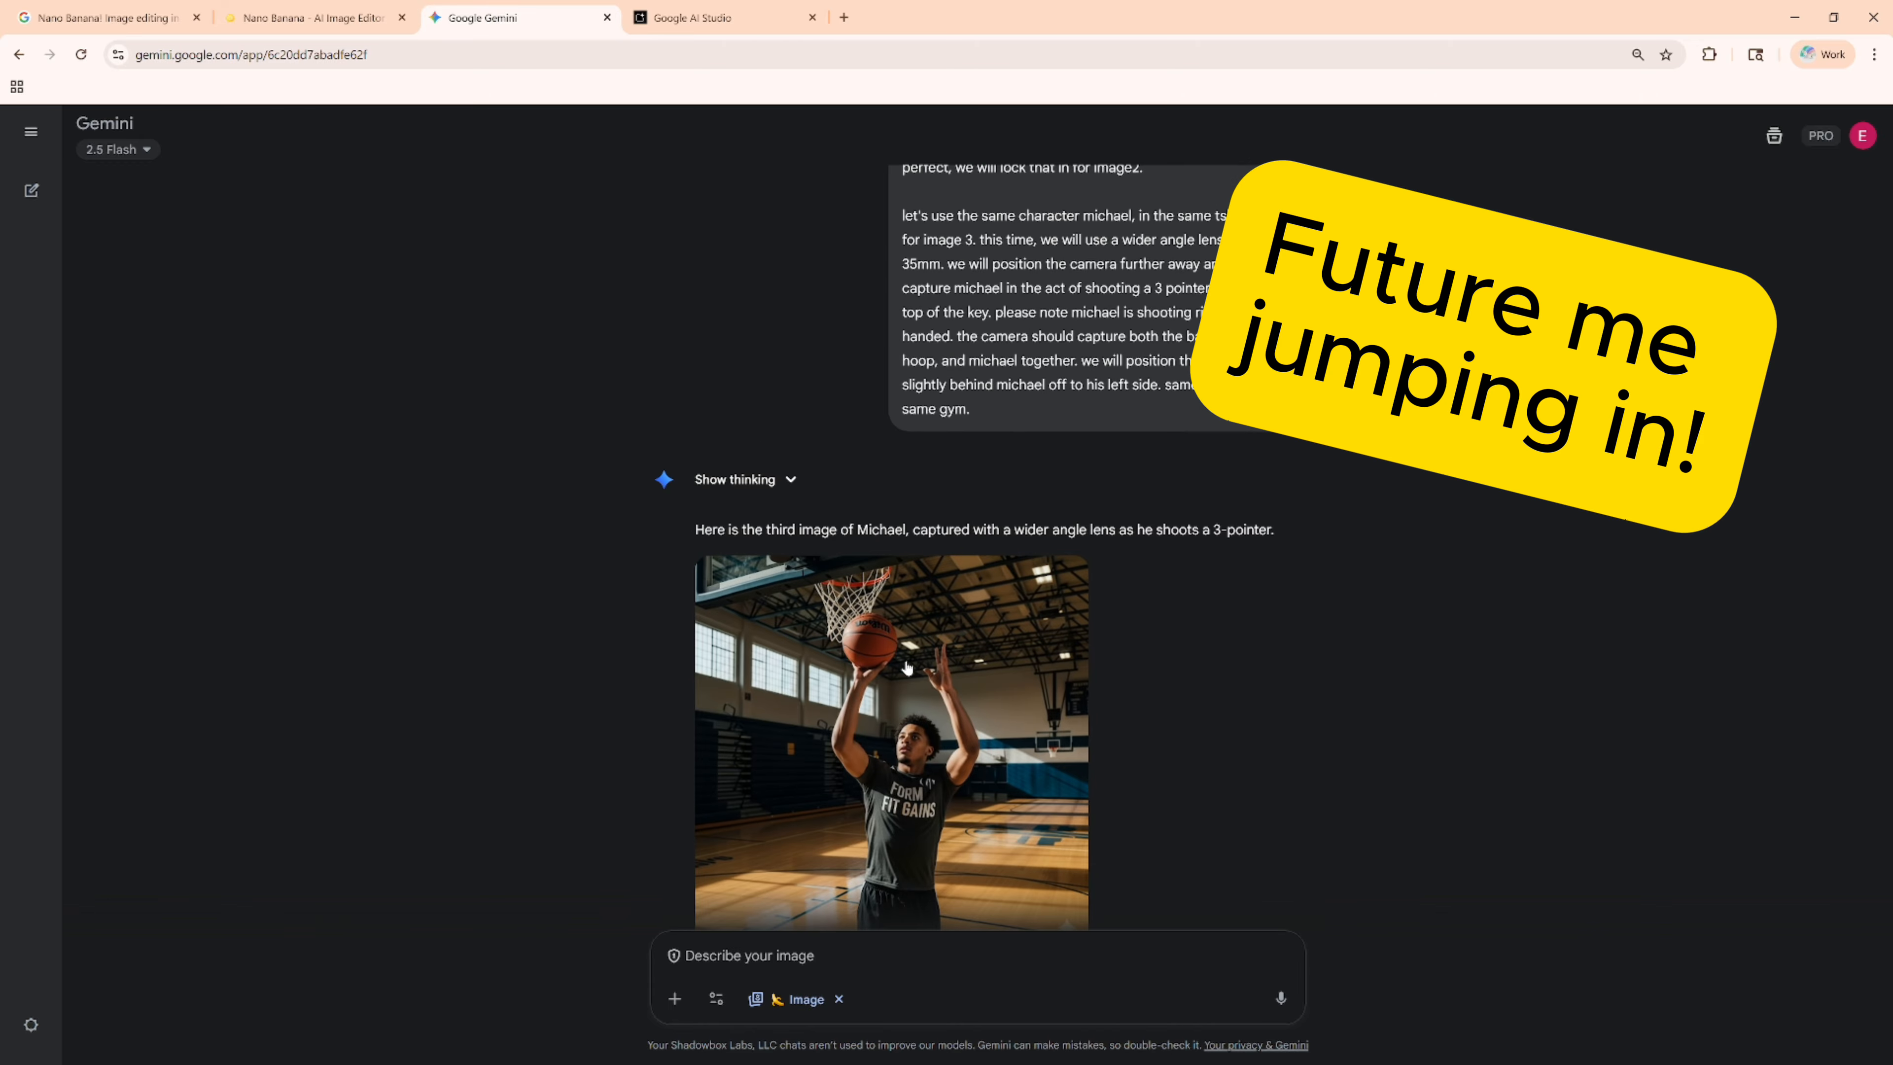
{"action": "scroll", "coordinate": [907, 668], "scroll_direction": "up", "scroll_amount": 20}
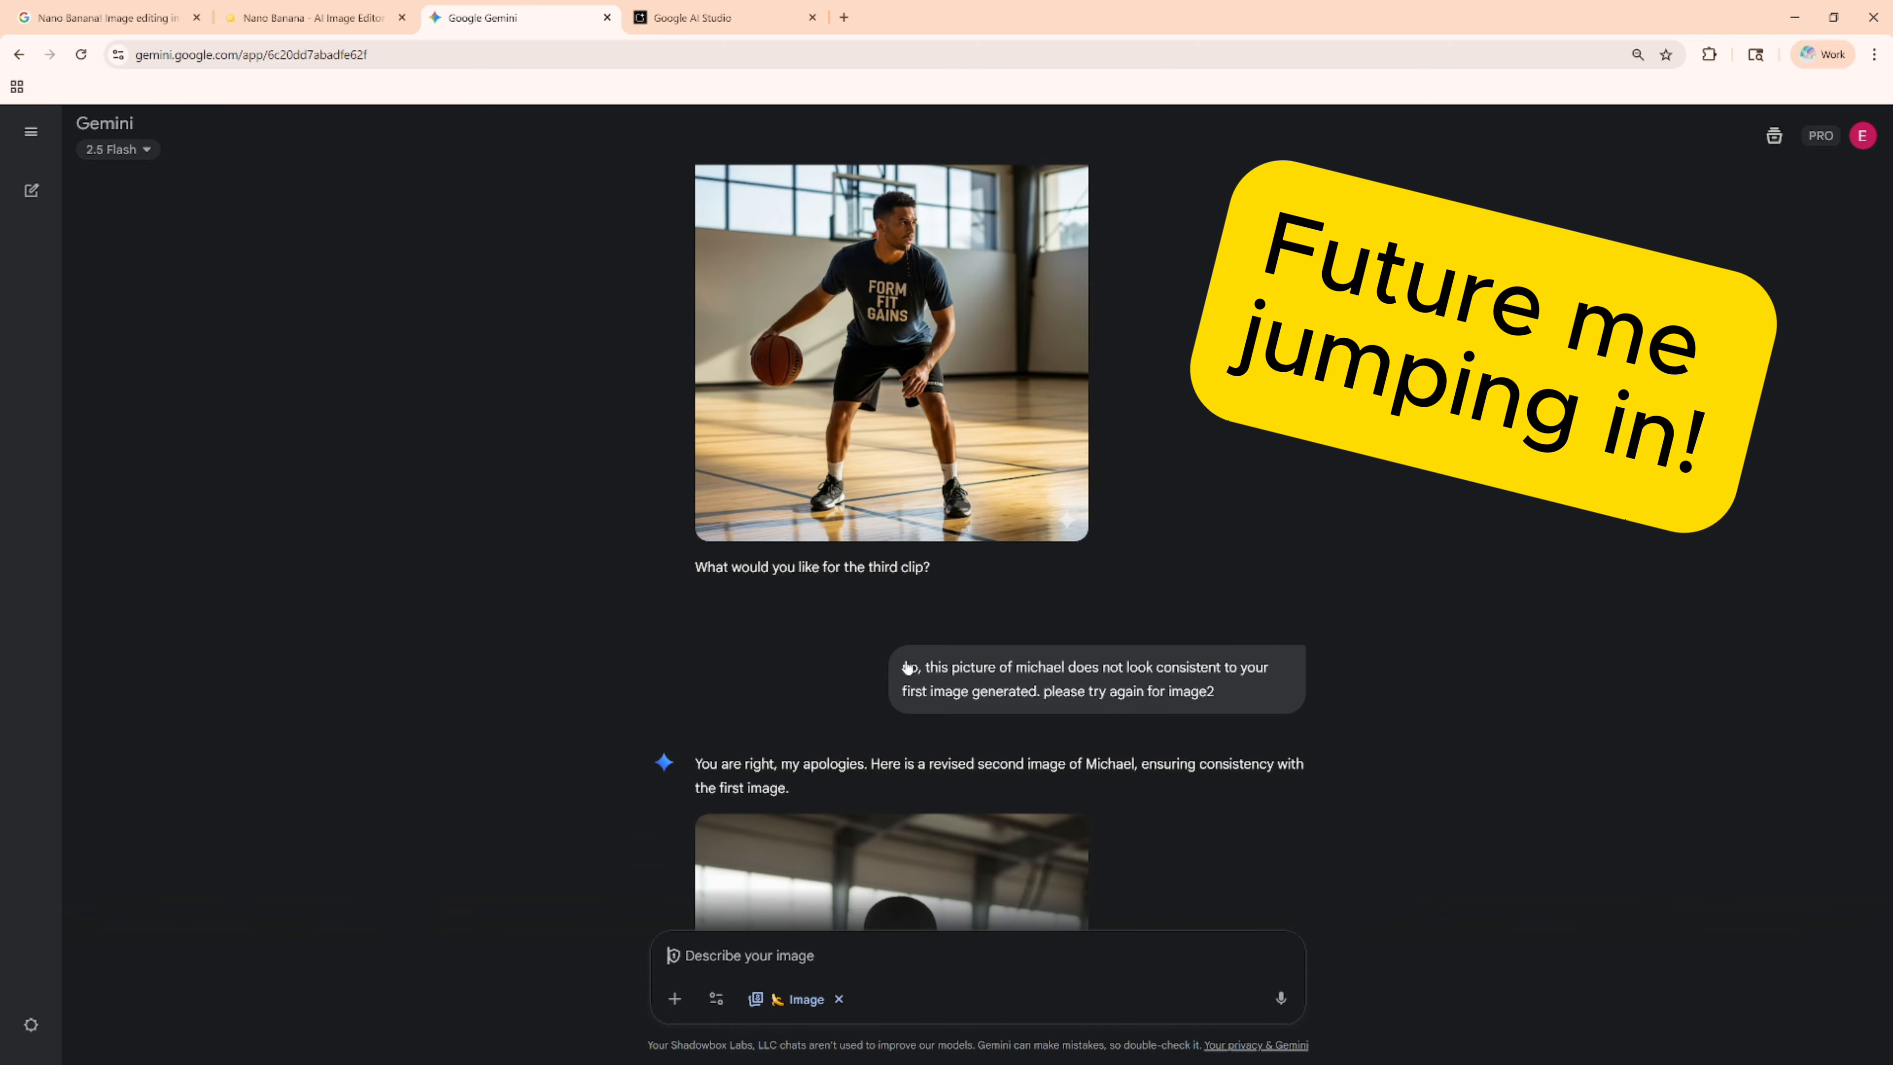
{"action": "scroll", "coordinate": [907, 666], "scroll_direction": "up", "scroll_amount": 6}
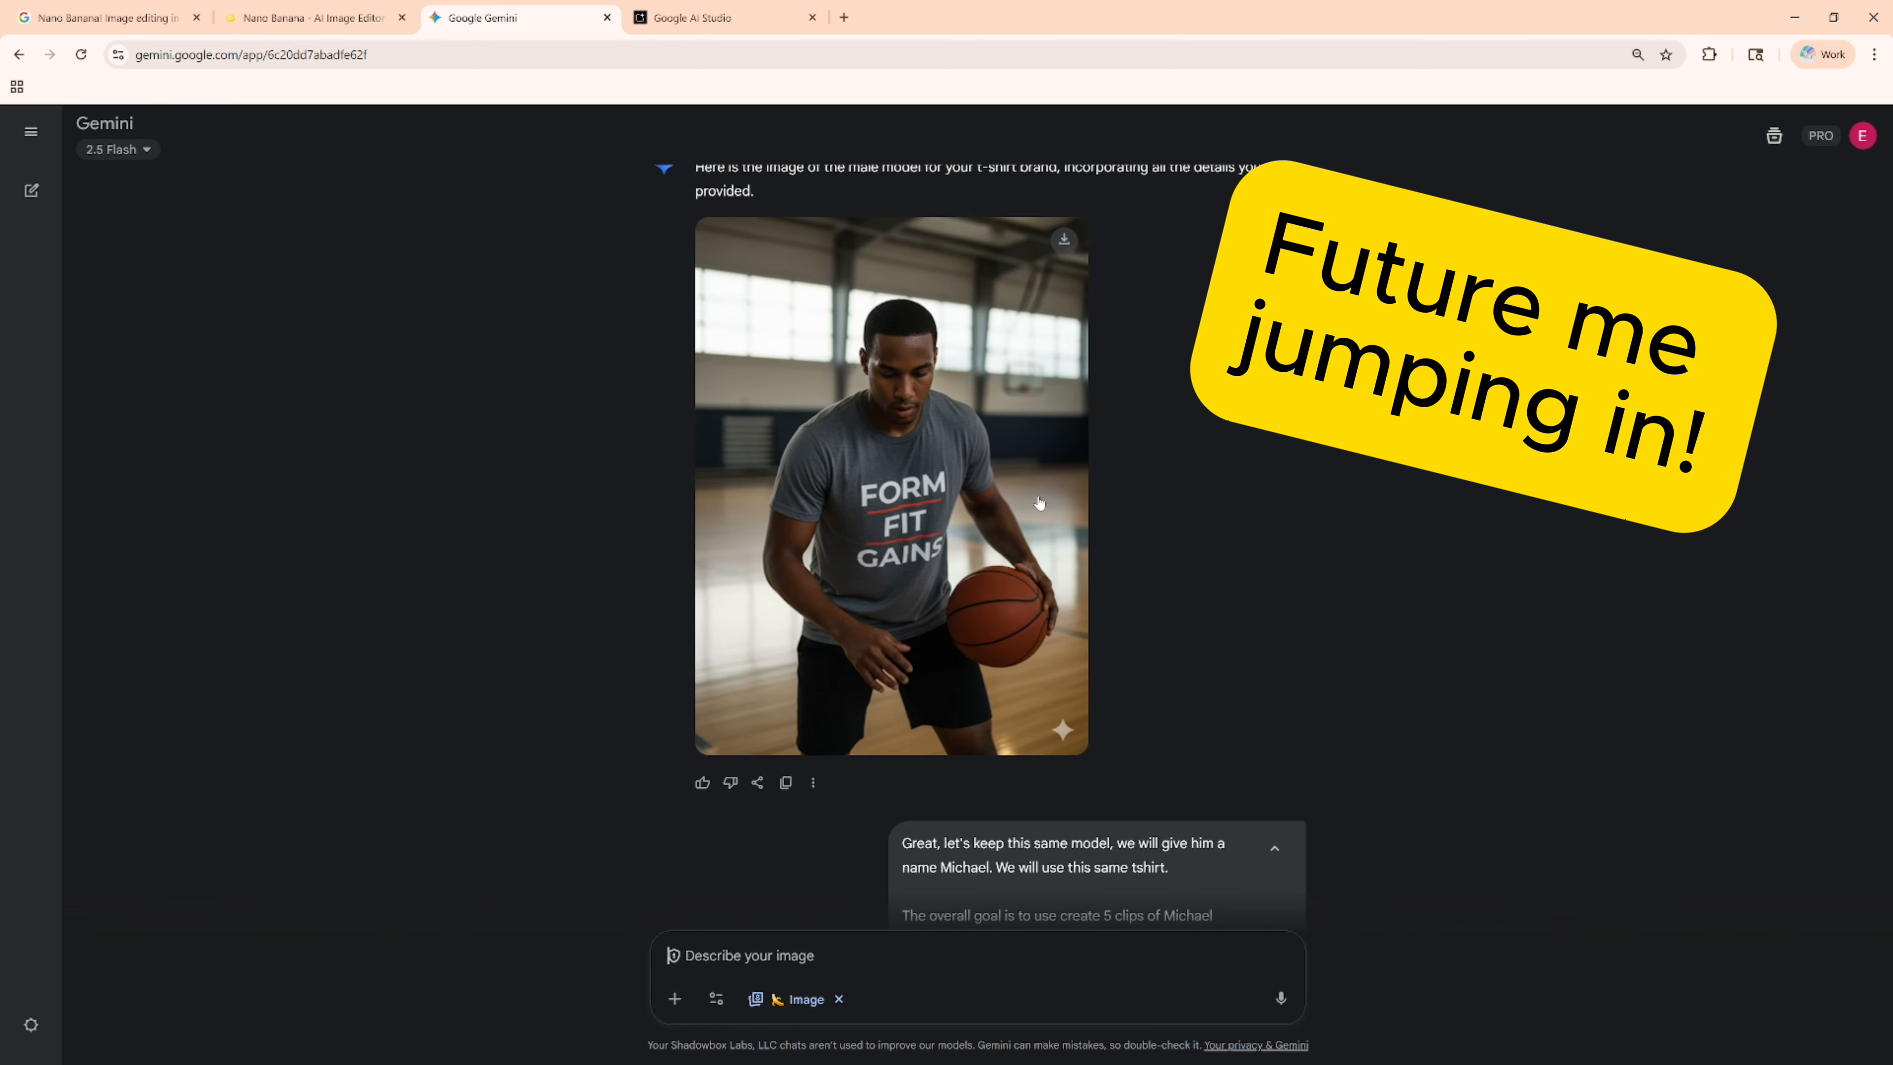
{"action": "scroll", "coordinate": [878, 429], "scroll_direction": "up", "scroll_amount": 1}
{"action": "scroll", "coordinate": [911, 515], "scroll_direction": "down", "scroll_amount": 15}
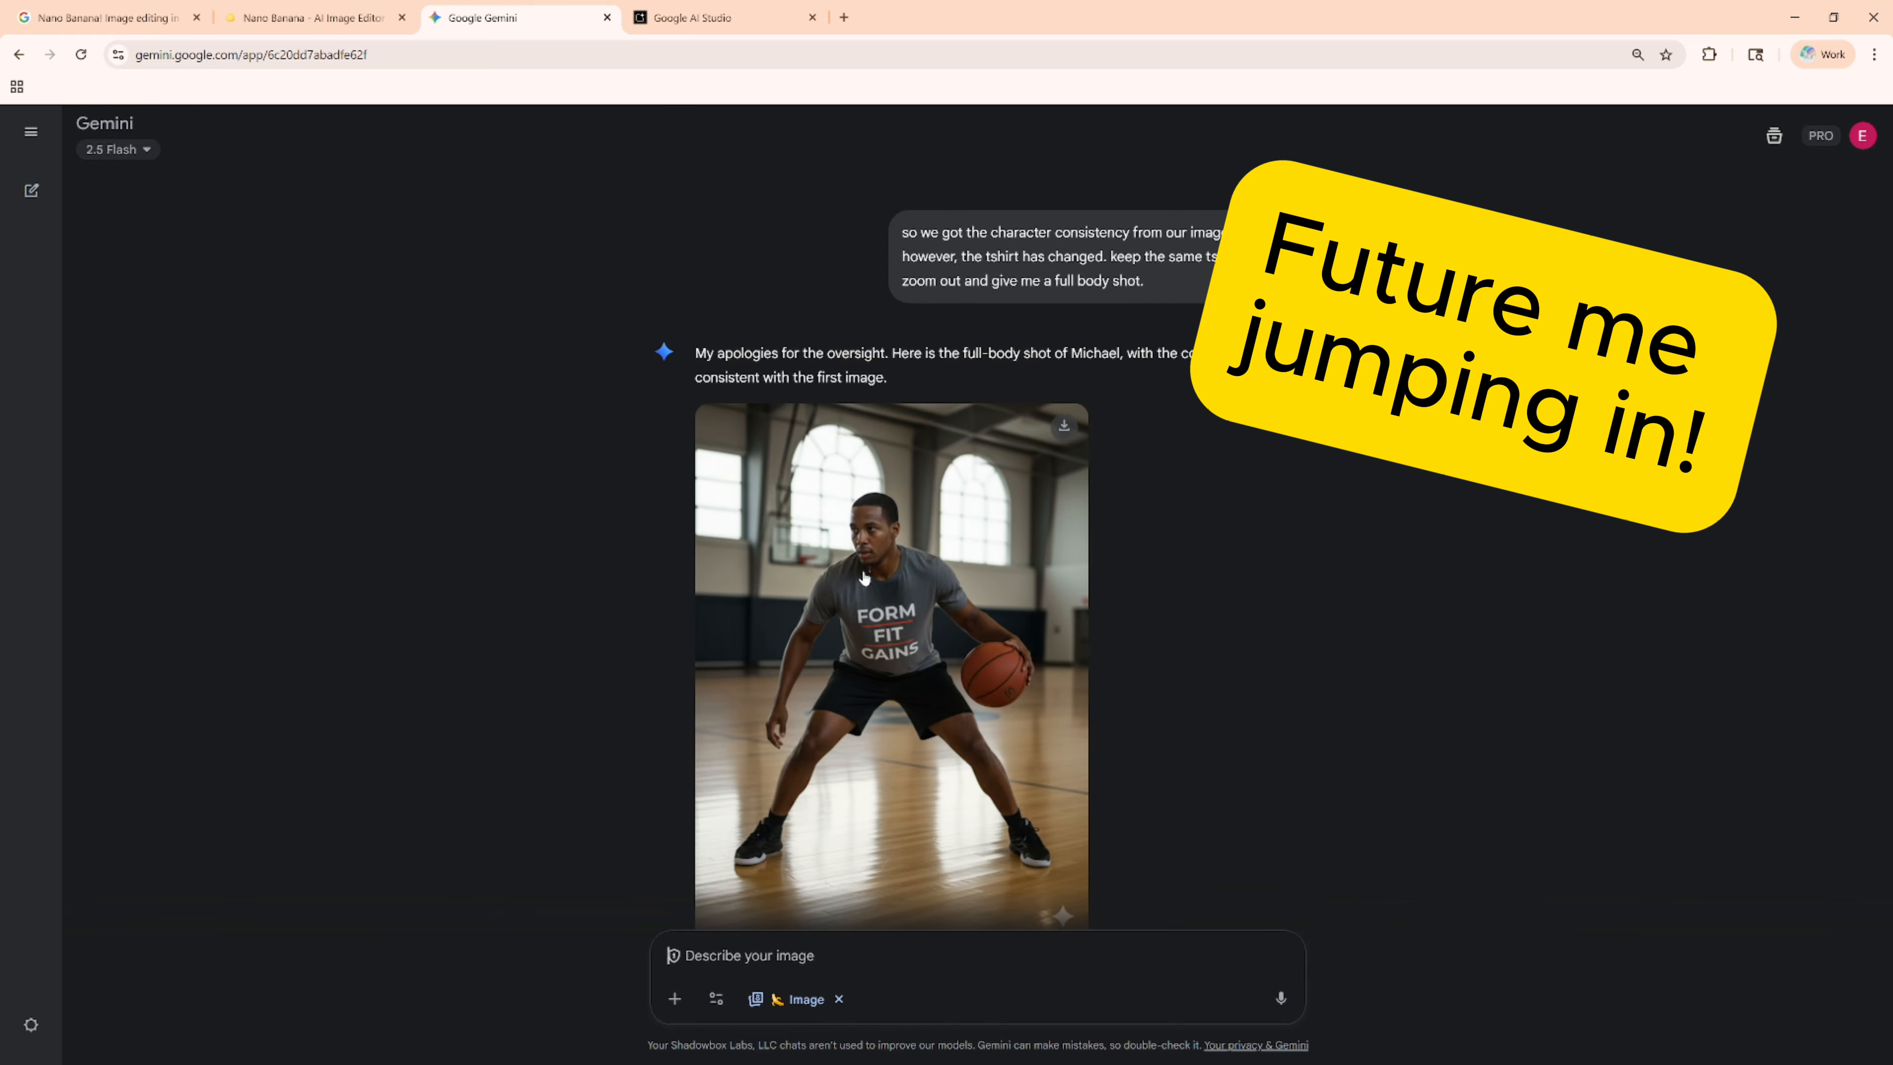
Review the conversation's images from the full-body dribbling shot through the three-pointer attempts to the white hoodie result
{"action": "scroll", "coordinate": [865, 571], "scroll_direction": "down", "scroll_amount": 5}
{"action": "scroll", "coordinate": [864, 571], "scroll_direction": "down", "scroll_amount": 9}
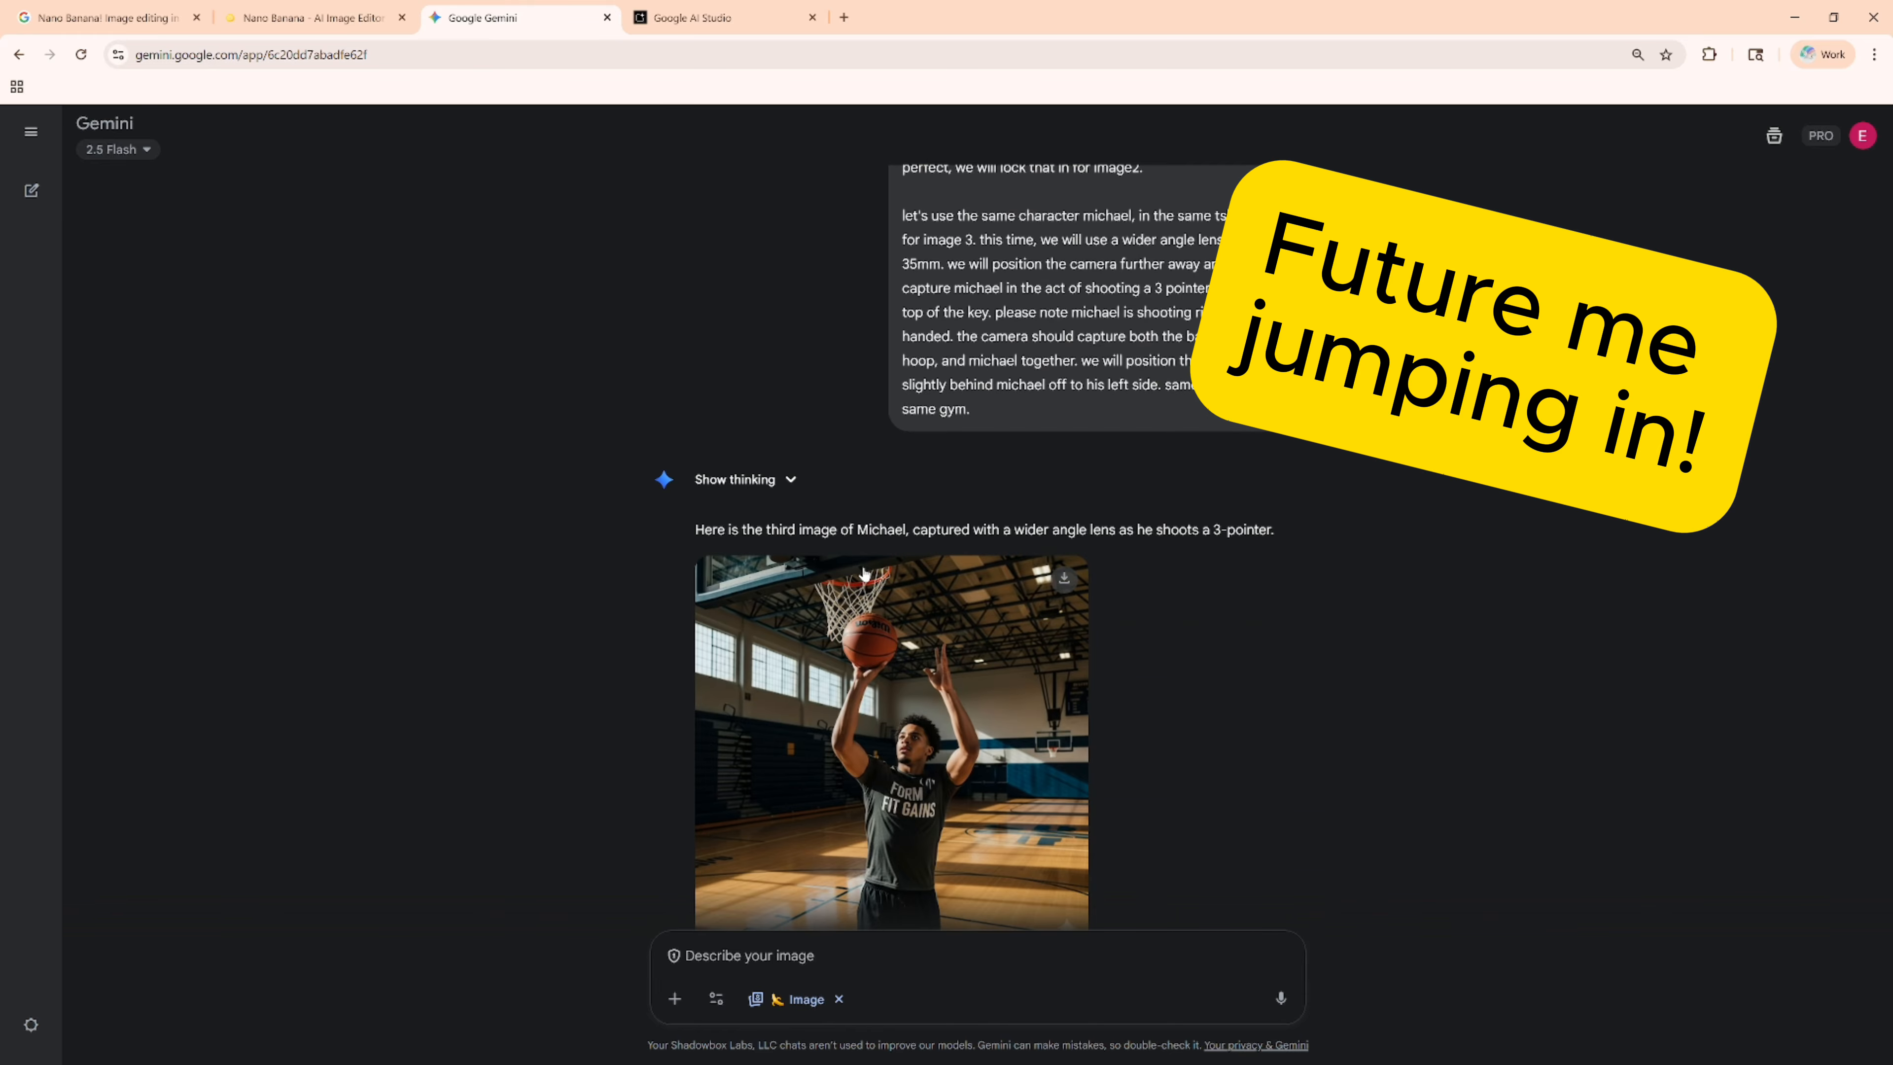
{"action": "scroll", "coordinate": [843, 593], "scroll_direction": "down", "scroll_amount": 18}
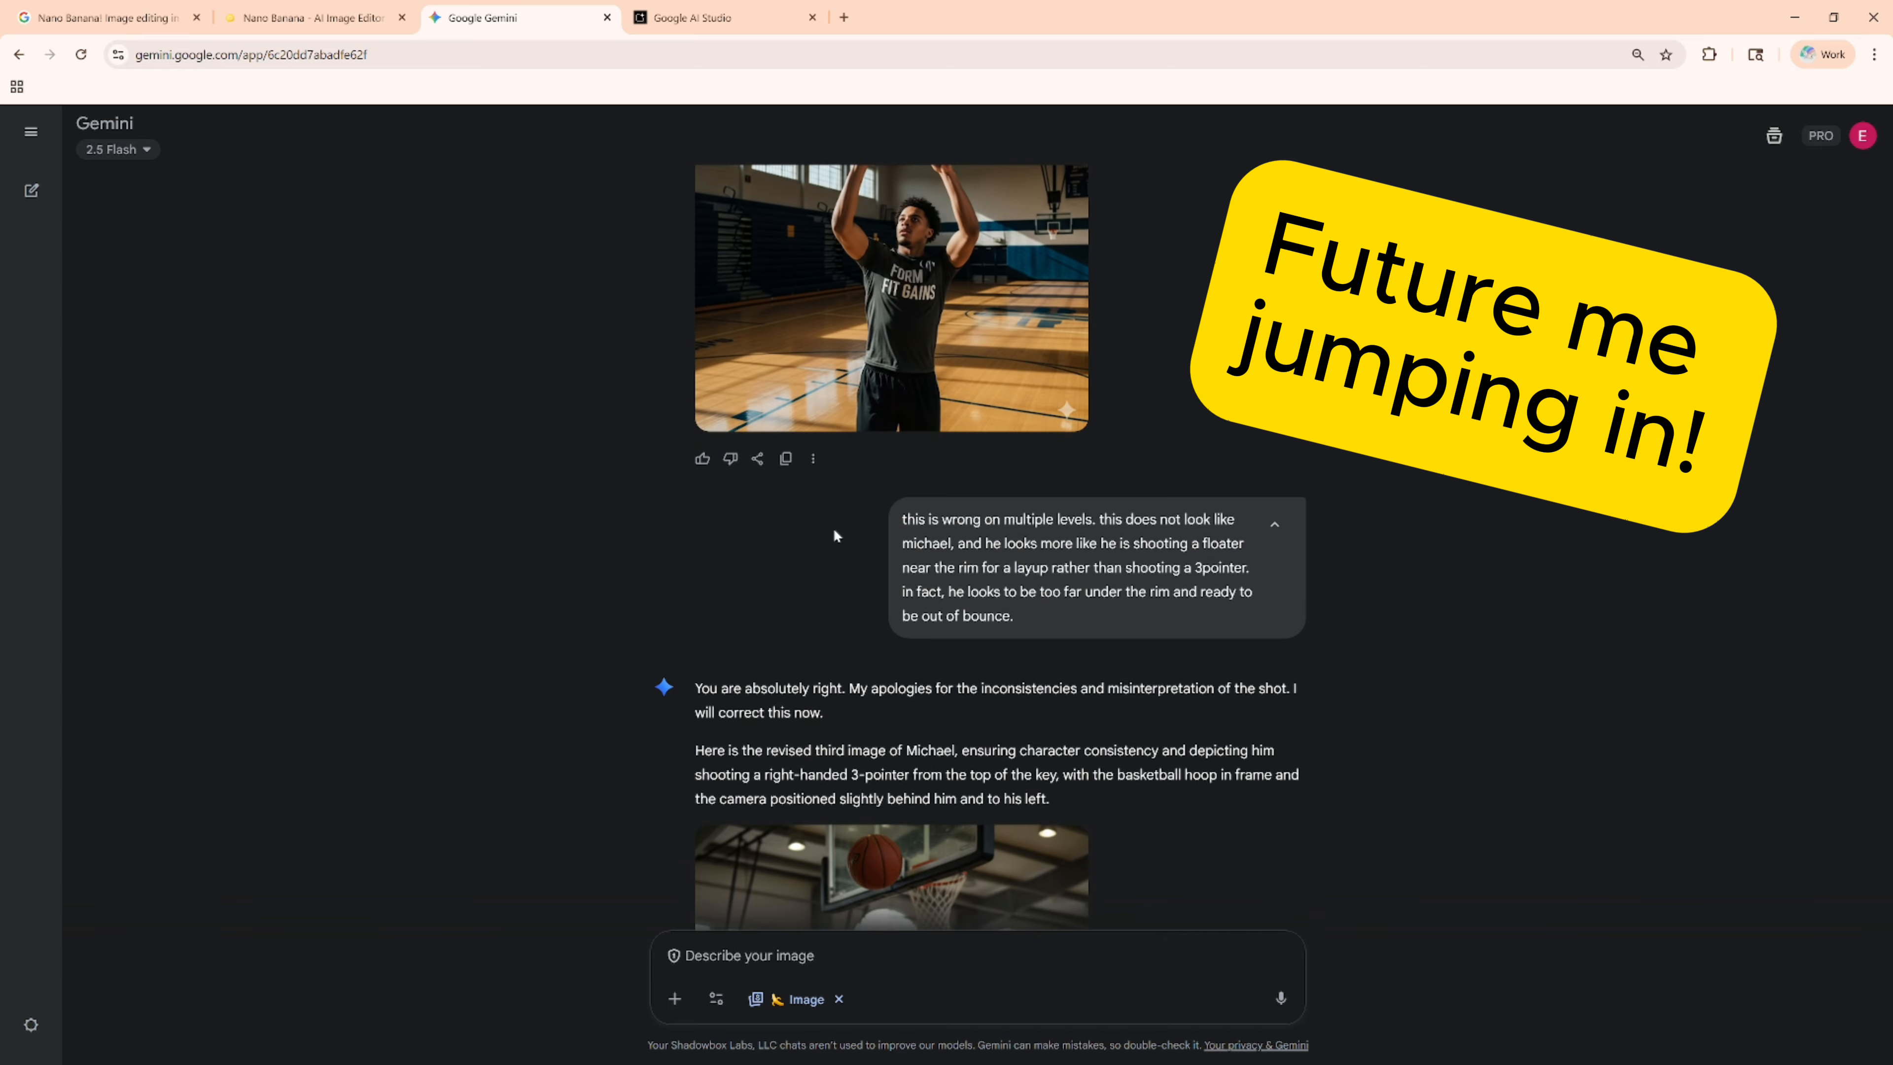
{"action": "scroll", "coordinate": [843, 593], "scroll_direction": "down", "scroll_amount": 20}
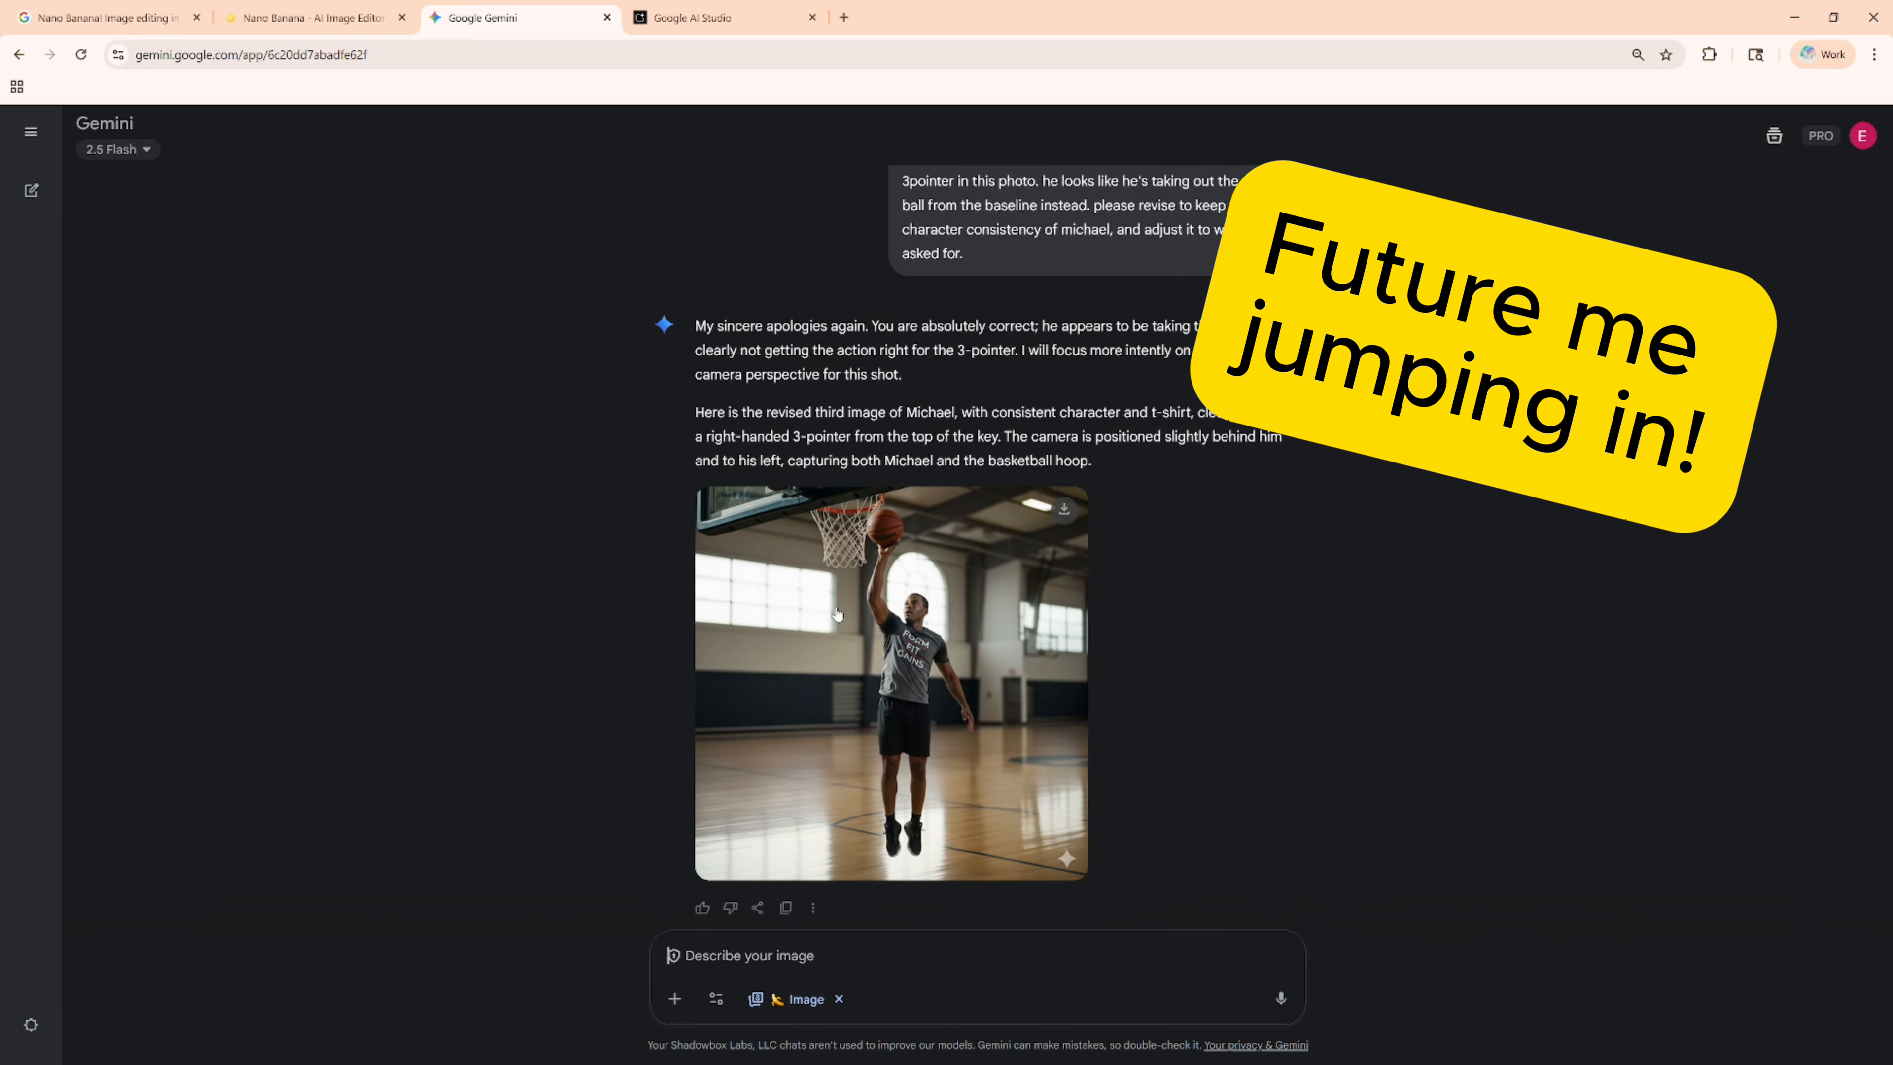
{"action": "scroll", "coordinate": [833, 620], "scroll_direction": "down", "scroll_amount": 5}
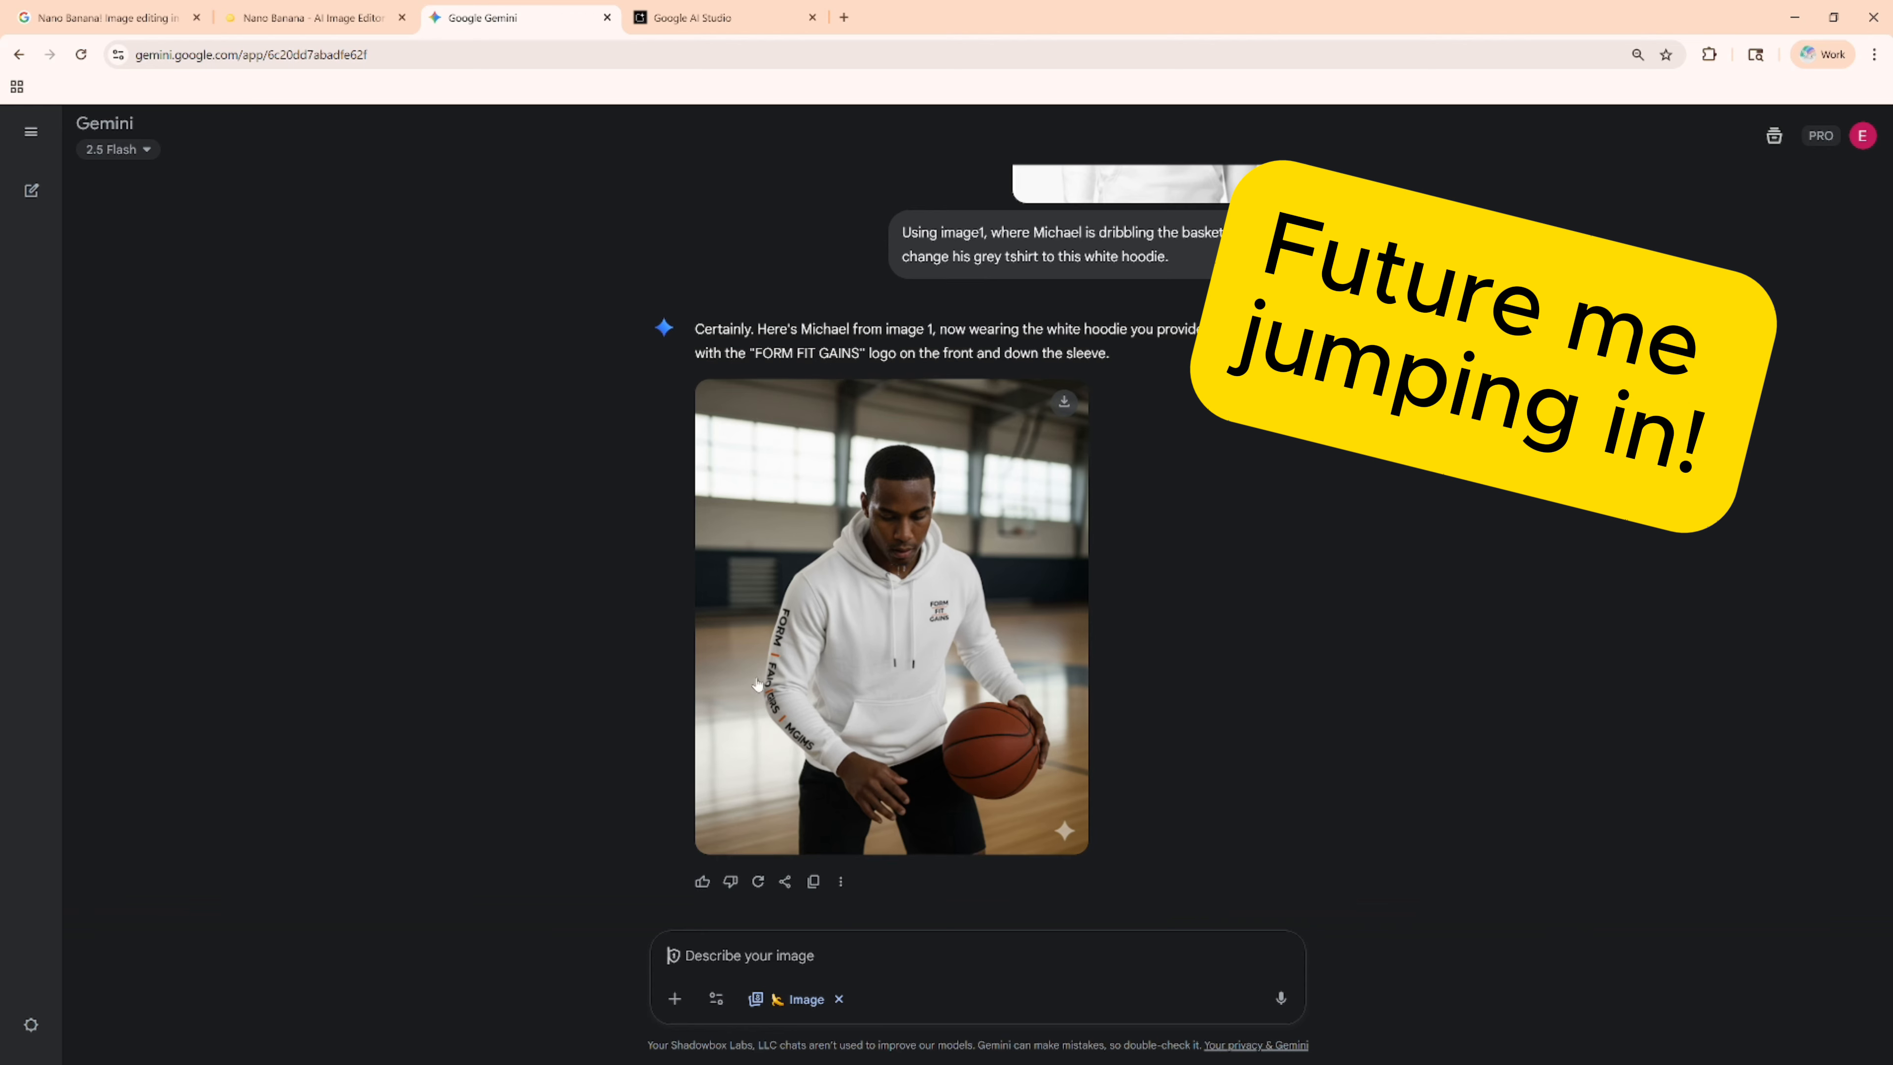
Compare the supplied Unisex Hoodie picture with the generated hoodie image, checking the chest logo, sleeve print and drawstrings
{"action": "scroll", "coordinate": [816, 681], "scroll_direction": "up", "scroll_amount": 8}
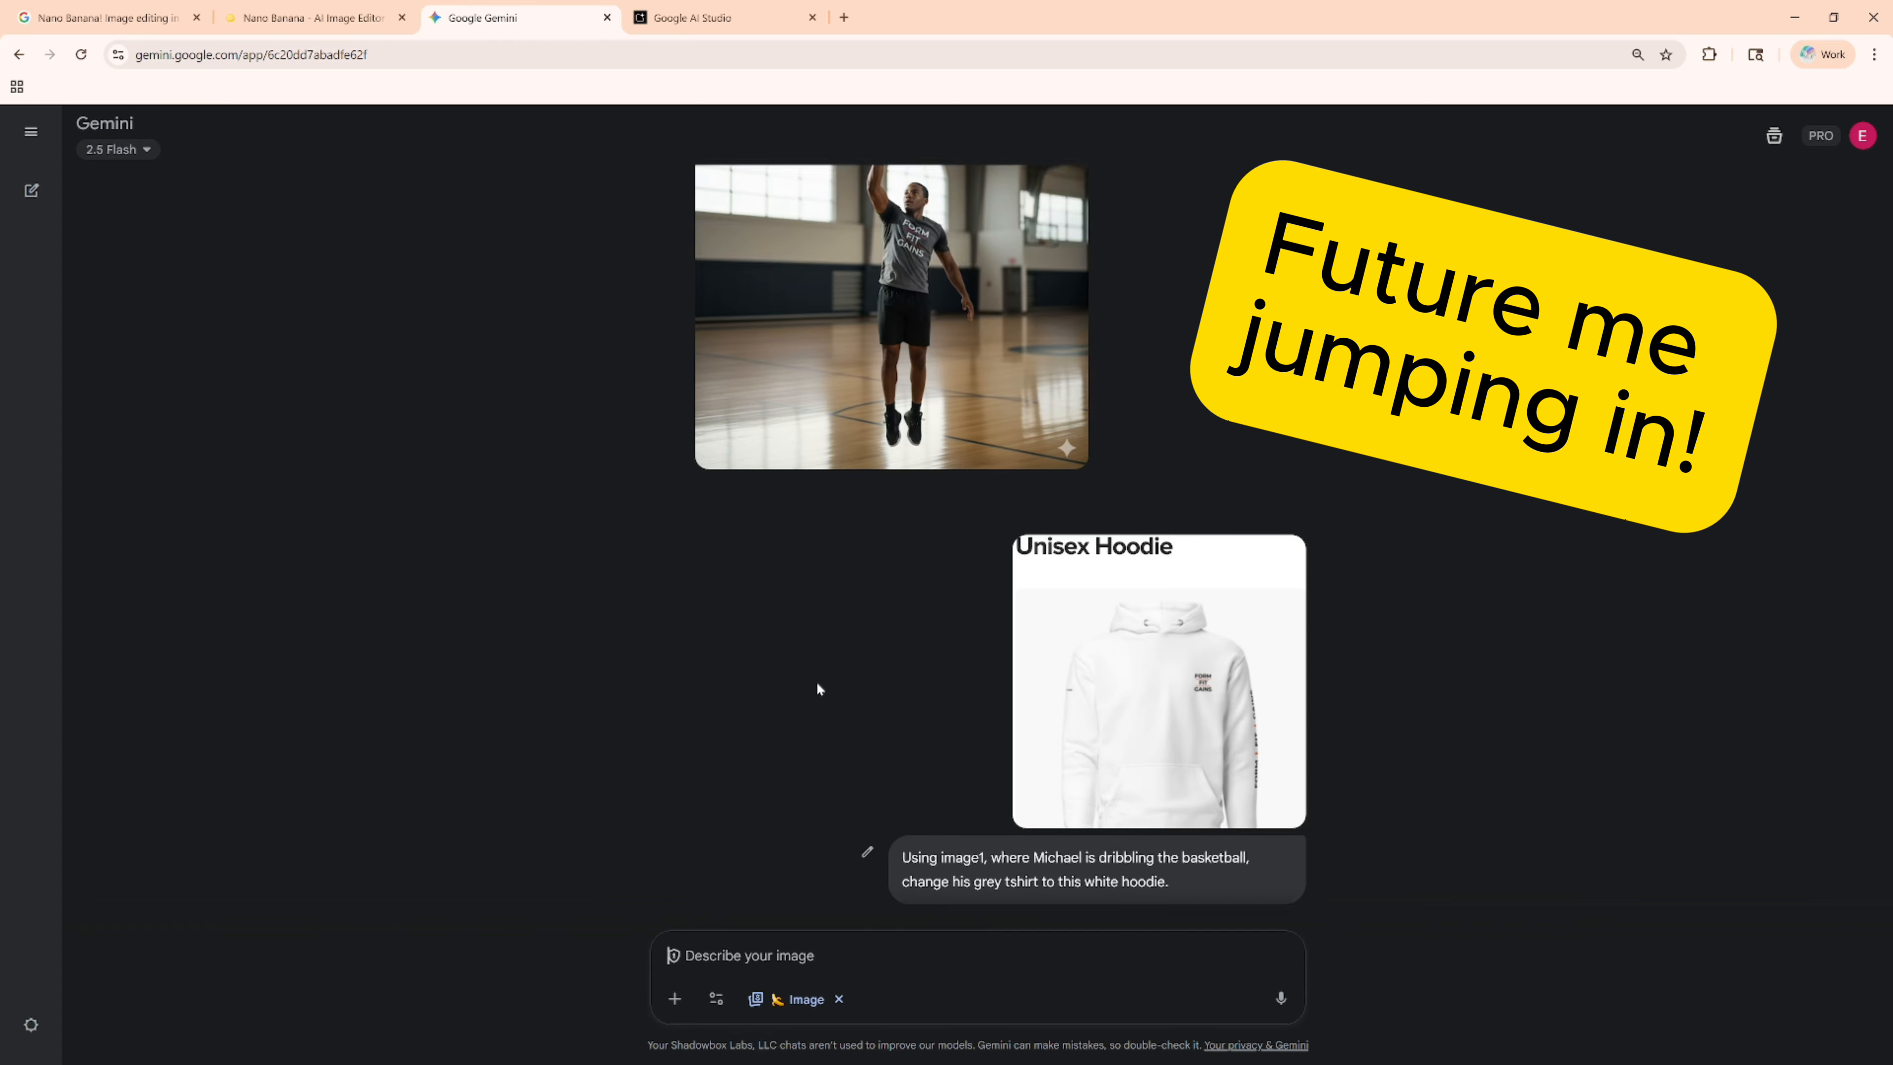
{"action": "scroll", "coordinate": [820, 670], "scroll_direction": "down", "scroll_amount": 1}
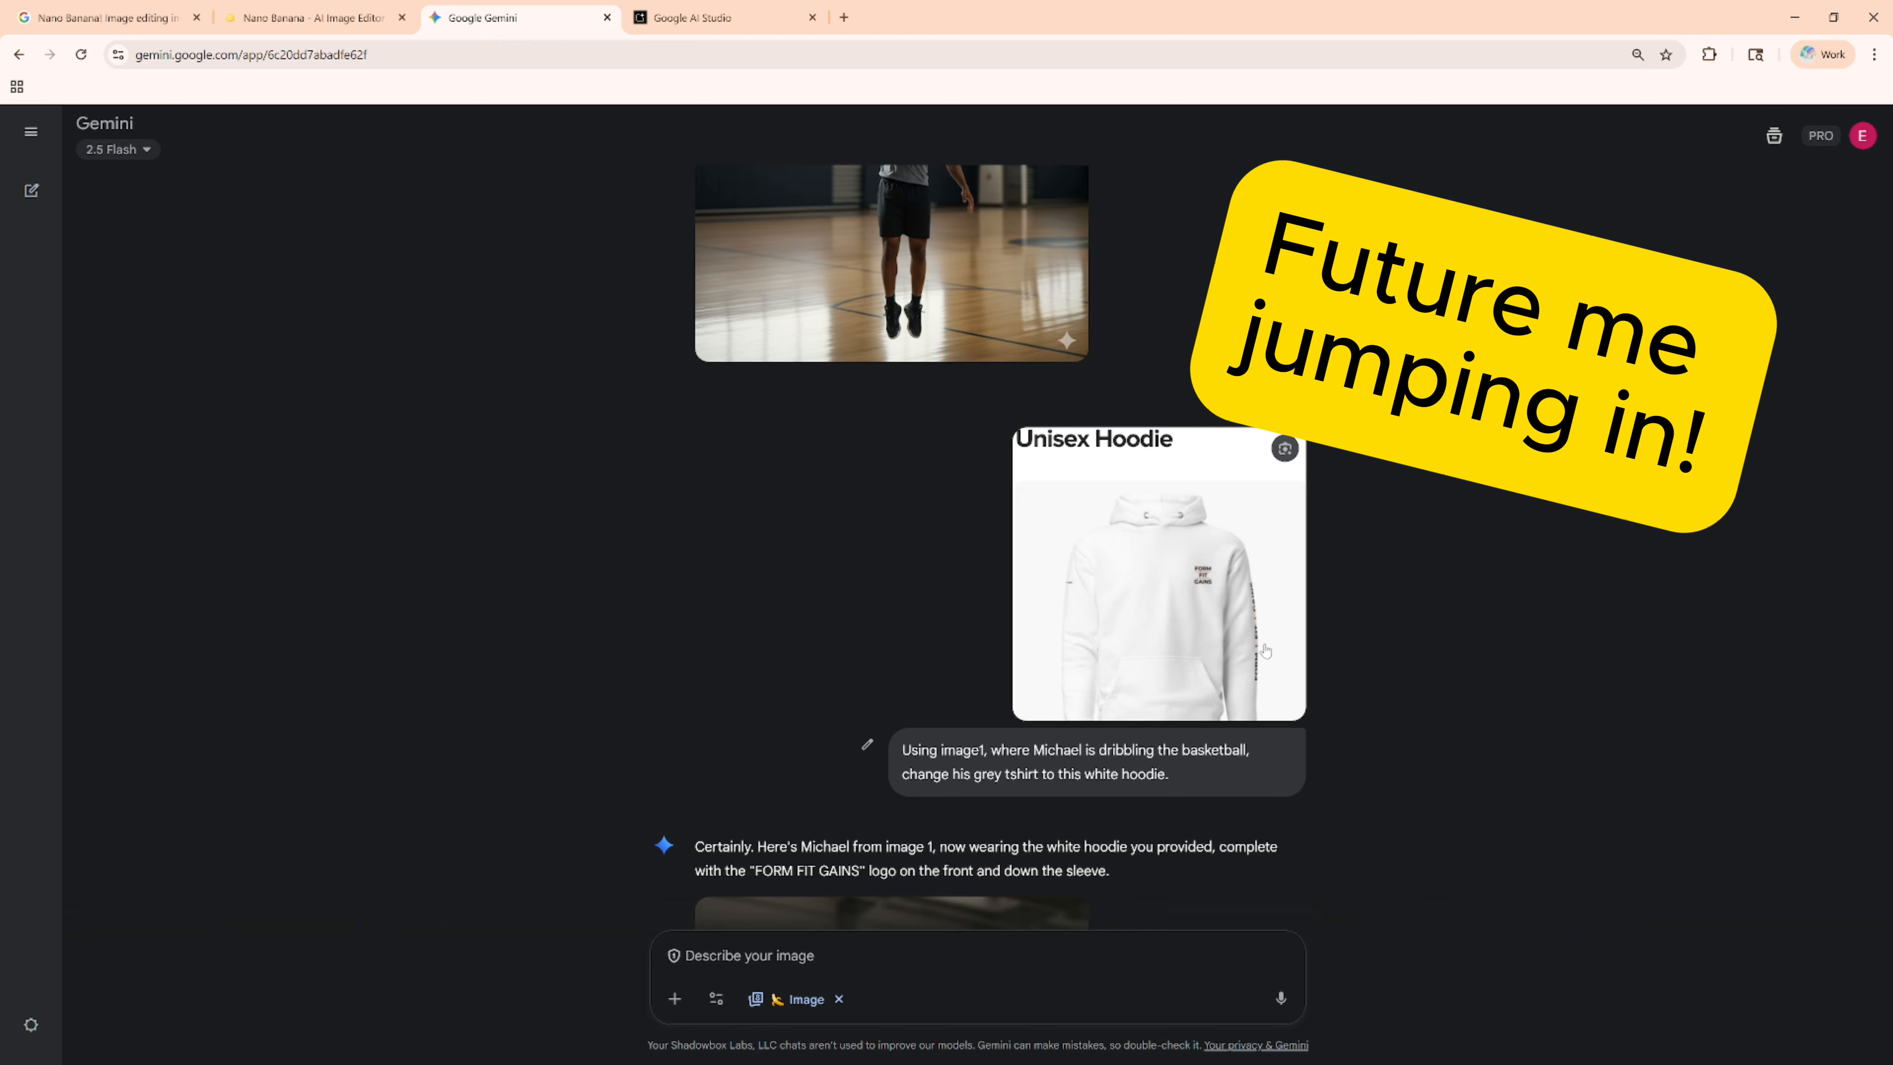
{"action": "scroll", "coordinate": [1256, 675], "scroll_direction": "down", "scroll_amount": 5}
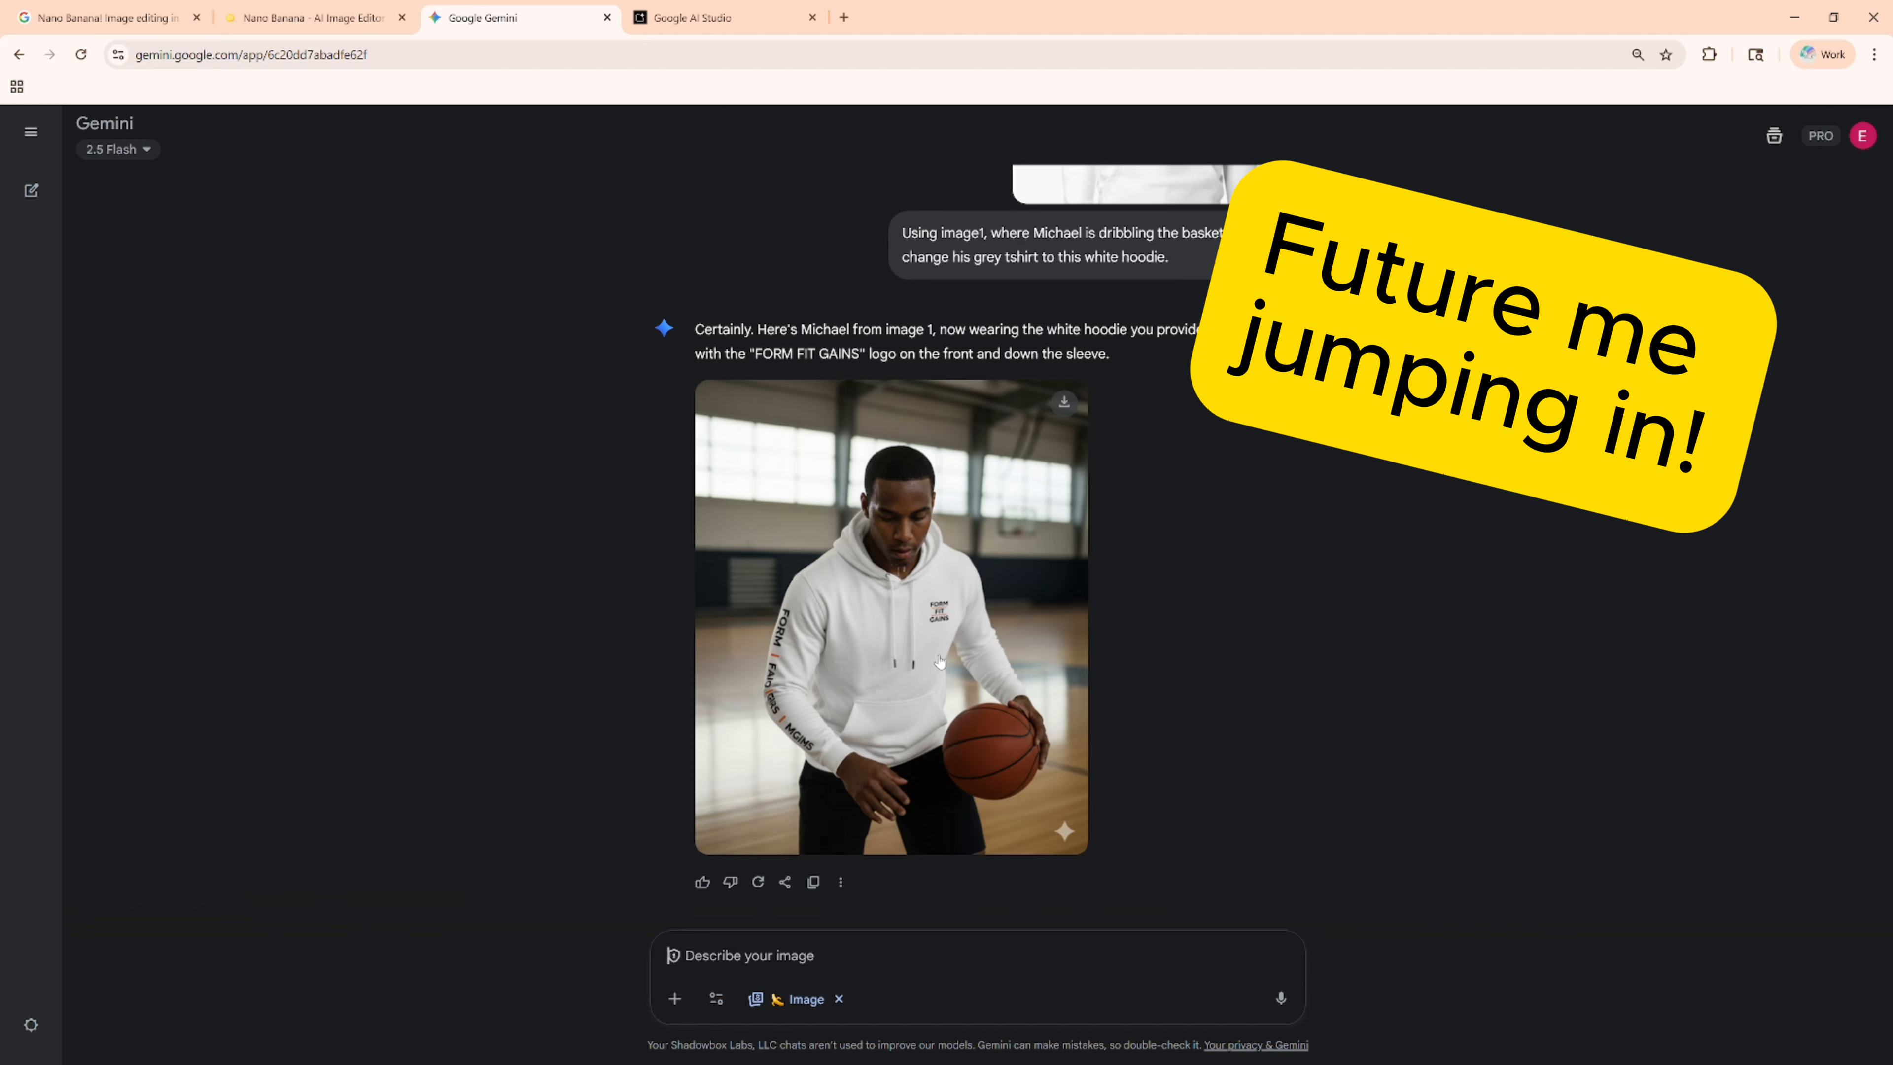
{"action": "scroll", "coordinate": [999, 675], "scroll_direction": "up", "scroll_amount": 9}
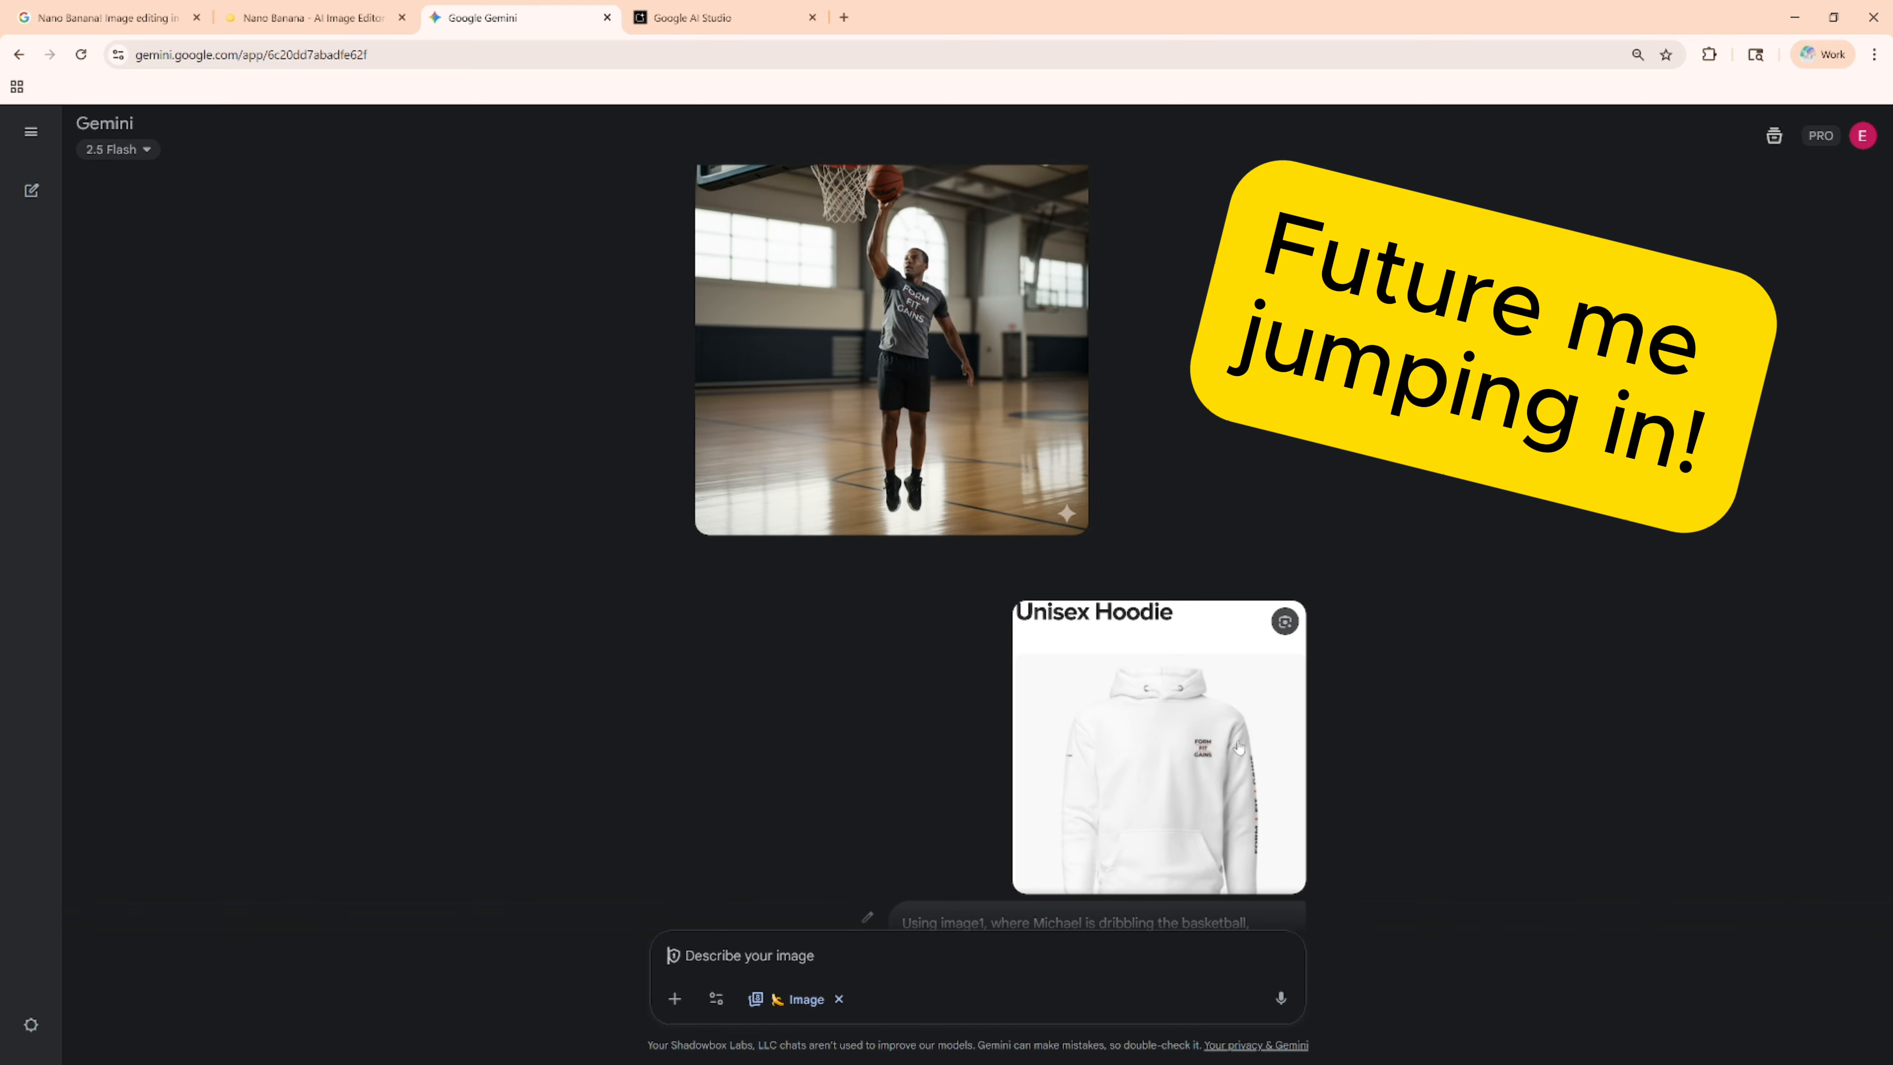
{"action": "scroll", "coordinate": [1200, 734], "scroll_direction": "down", "scroll_amount": 8}
{"action": "scroll", "coordinate": [1091, 640], "scroll_direction": "down", "scroll_amount": 1}
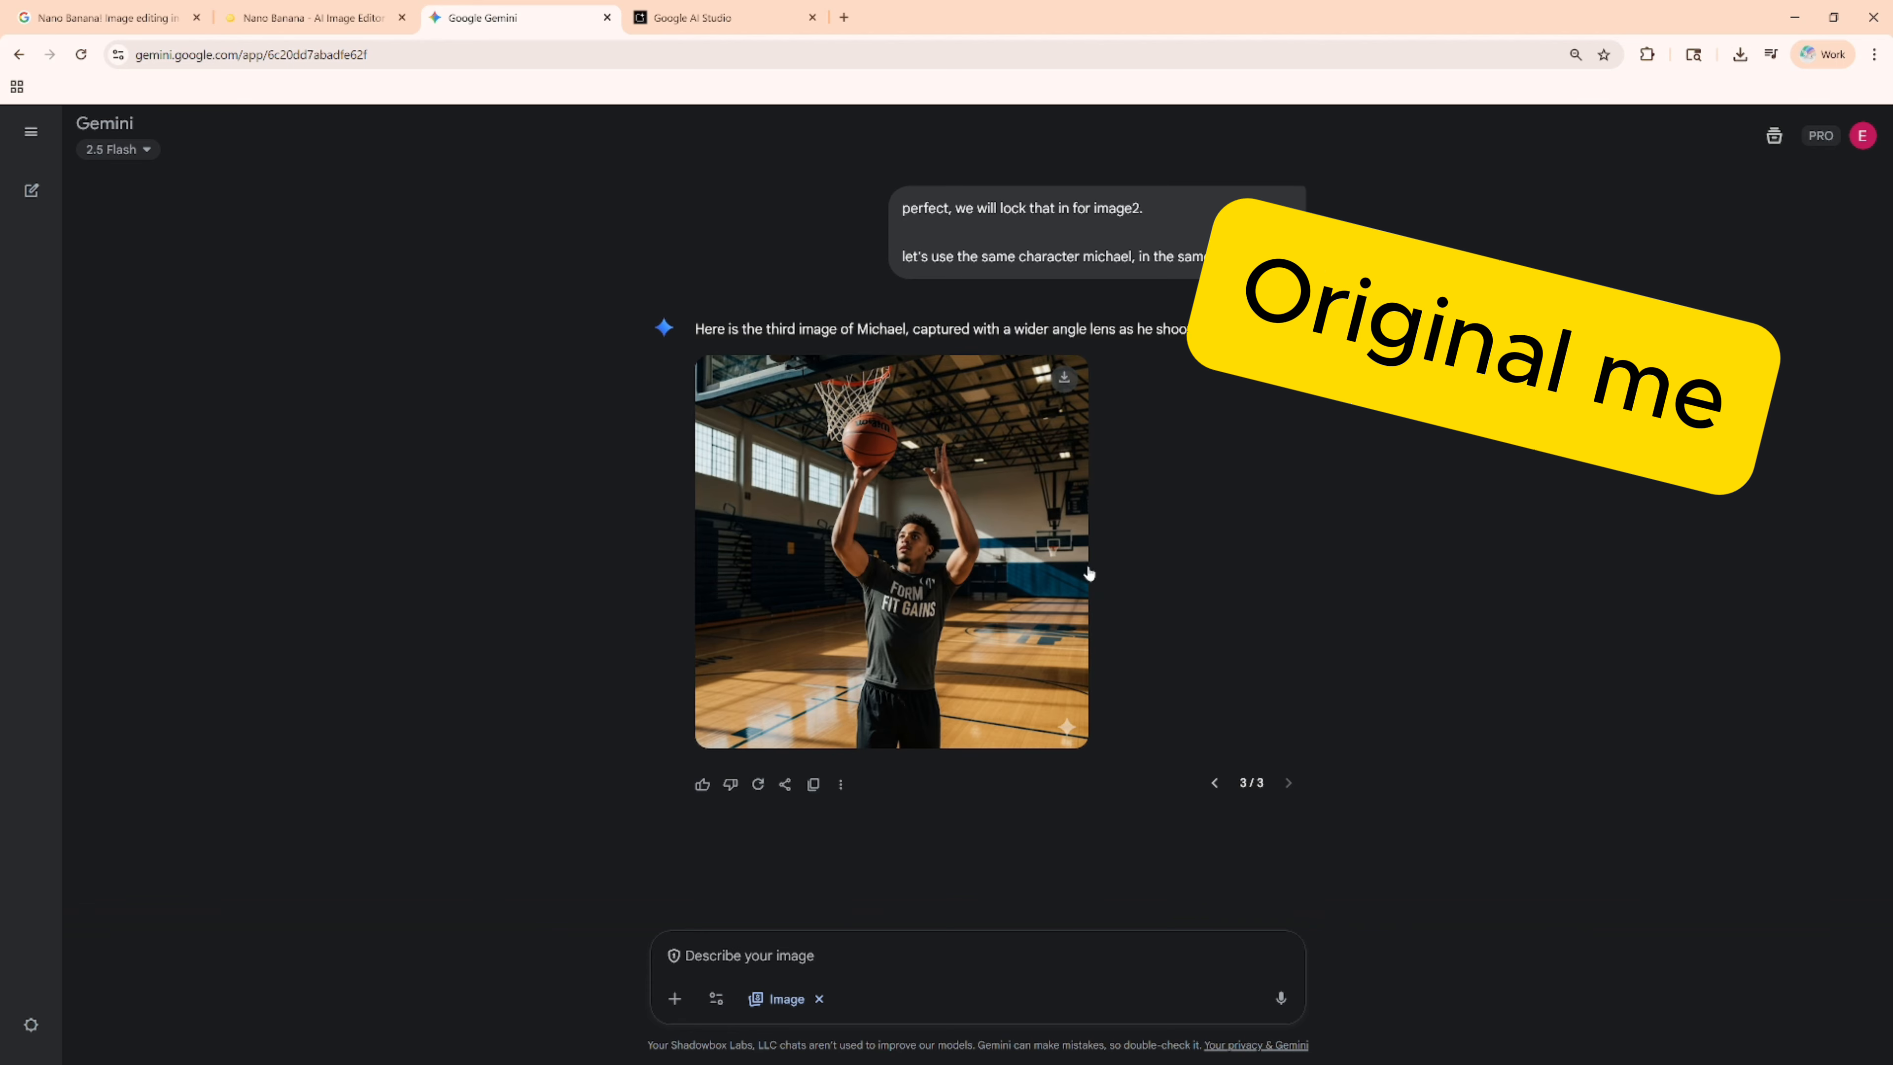
Look over the Google blog's photo-blending examples and the Nano Banana site, and return to Gemini's third image of the three-pointer shot
{"action": "left_click", "coordinate": [105, 17]}
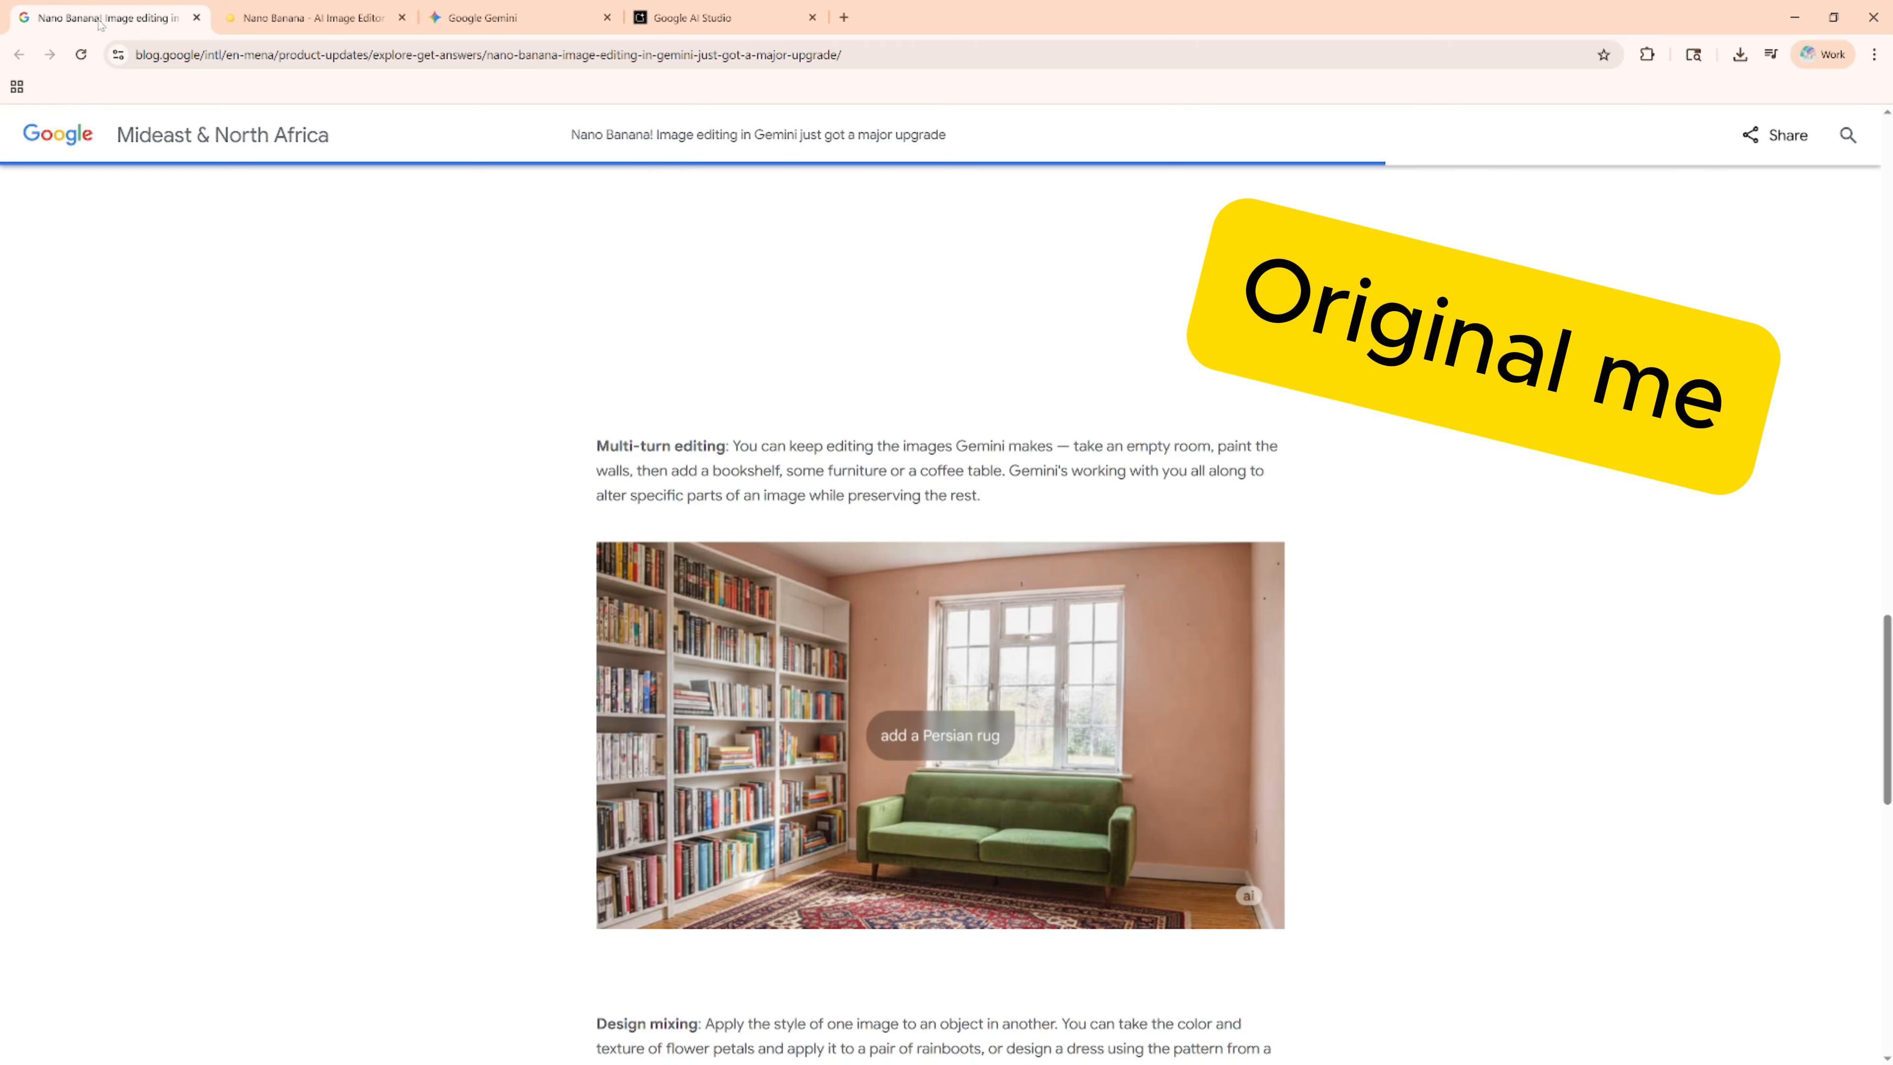
{"action": "scroll", "coordinate": [1093, 520], "scroll_direction": "up", "scroll_amount": 5}
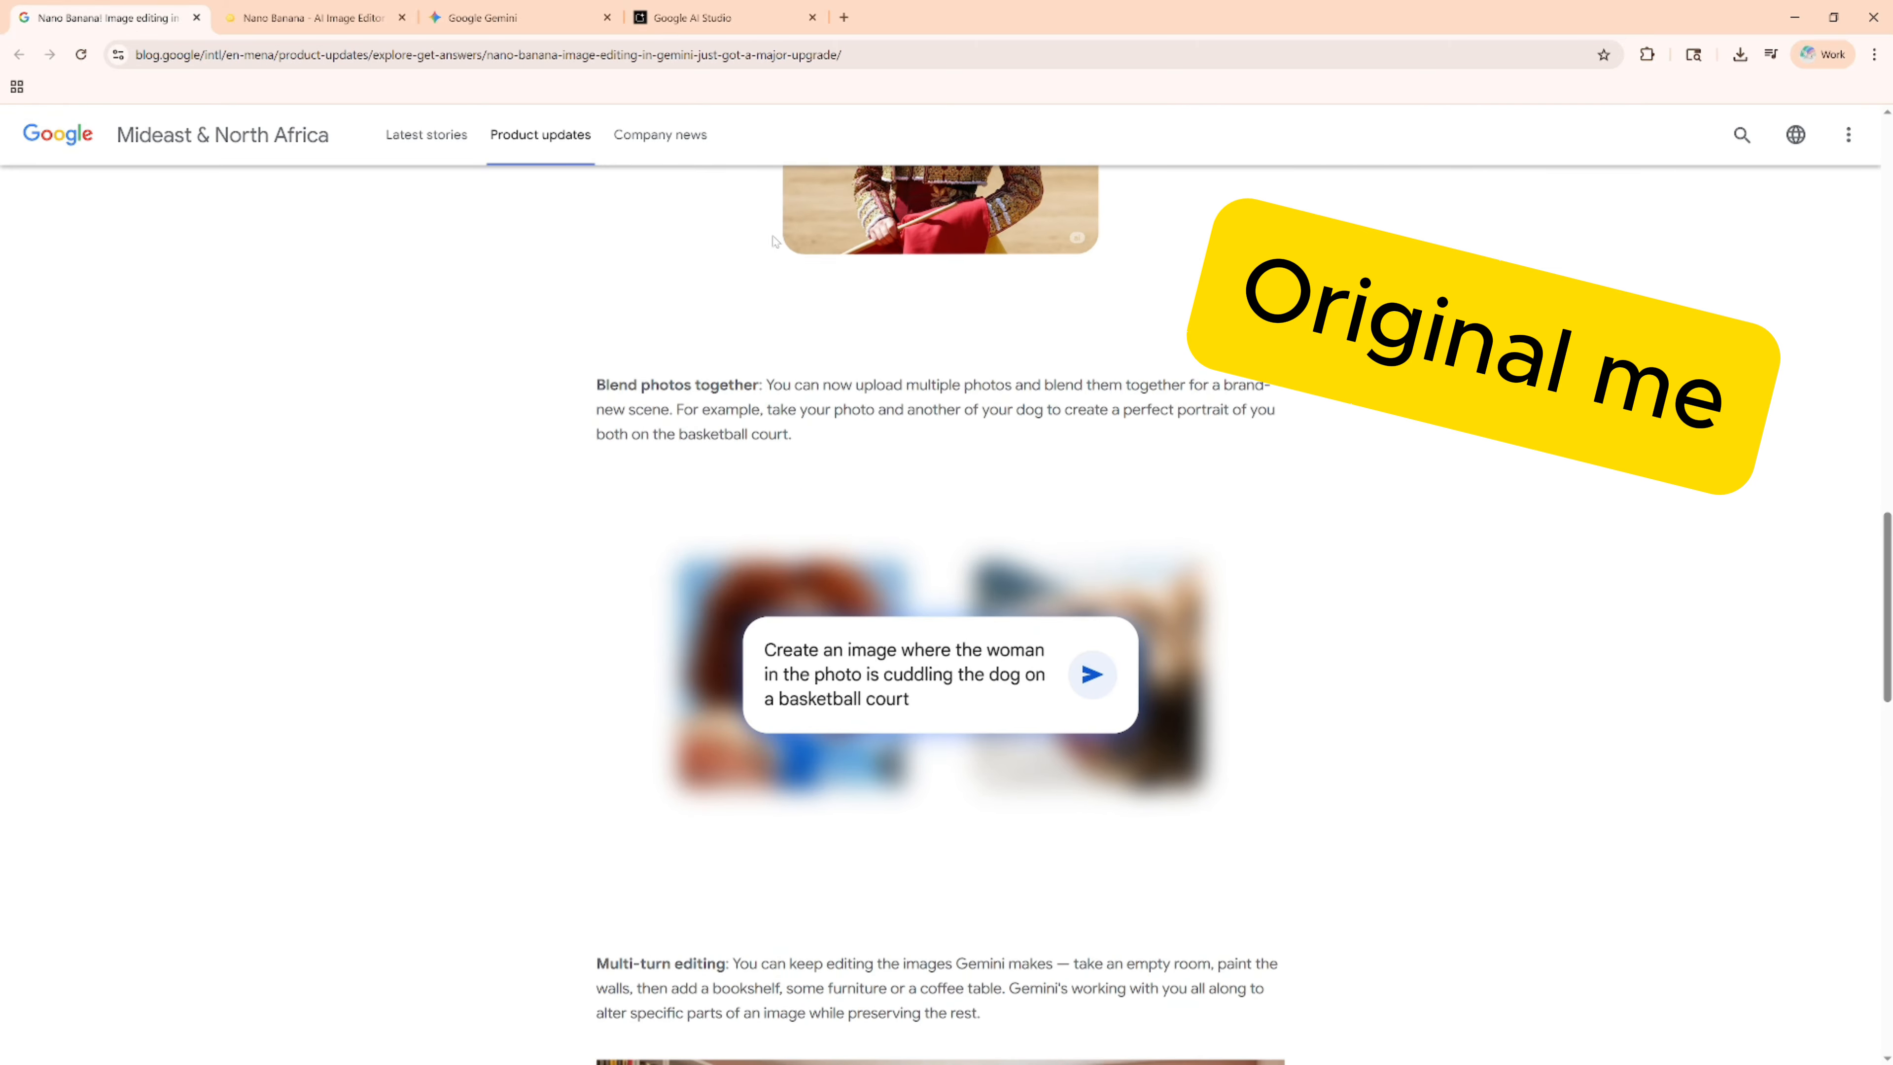
{"action": "scroll", "coordinate": [1107, 450], "scroll_direction": "up", "scroll_amount": 2}
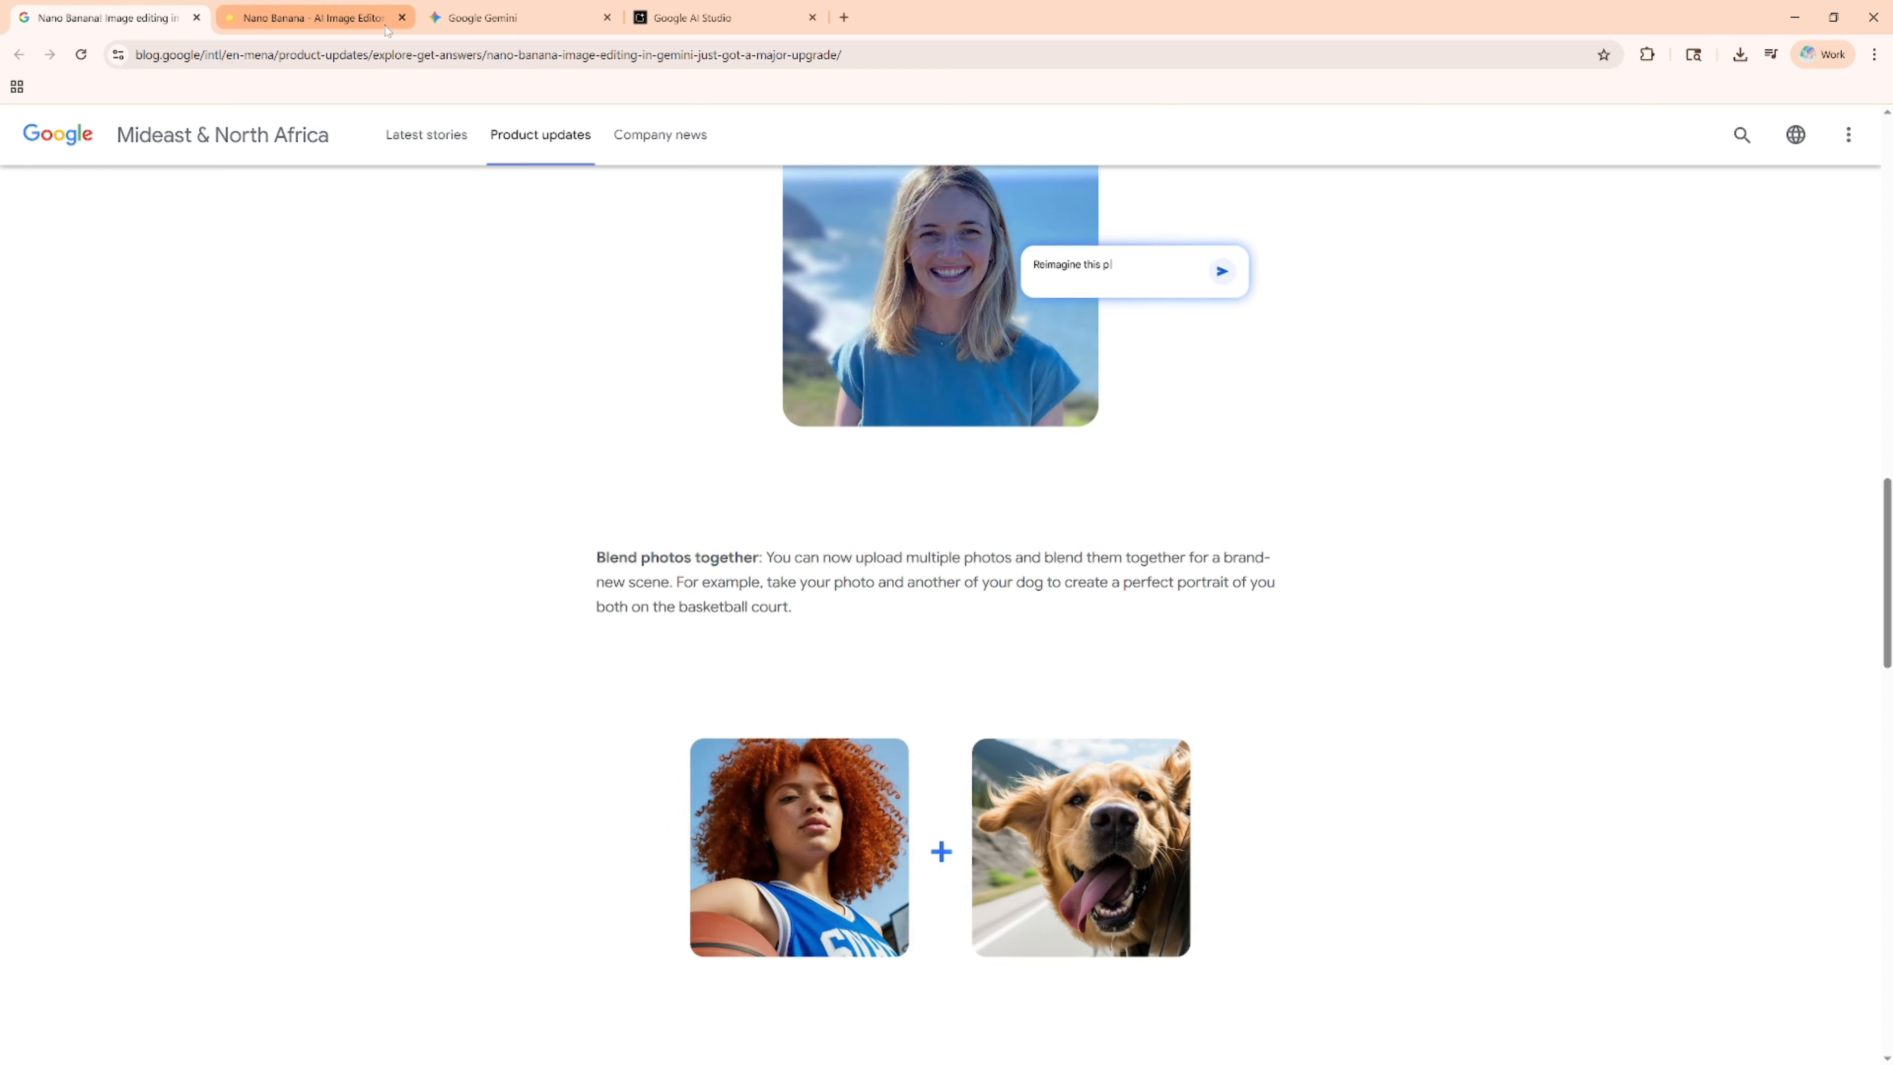
{"action": "left_click", "coordinate": [357, 20]}
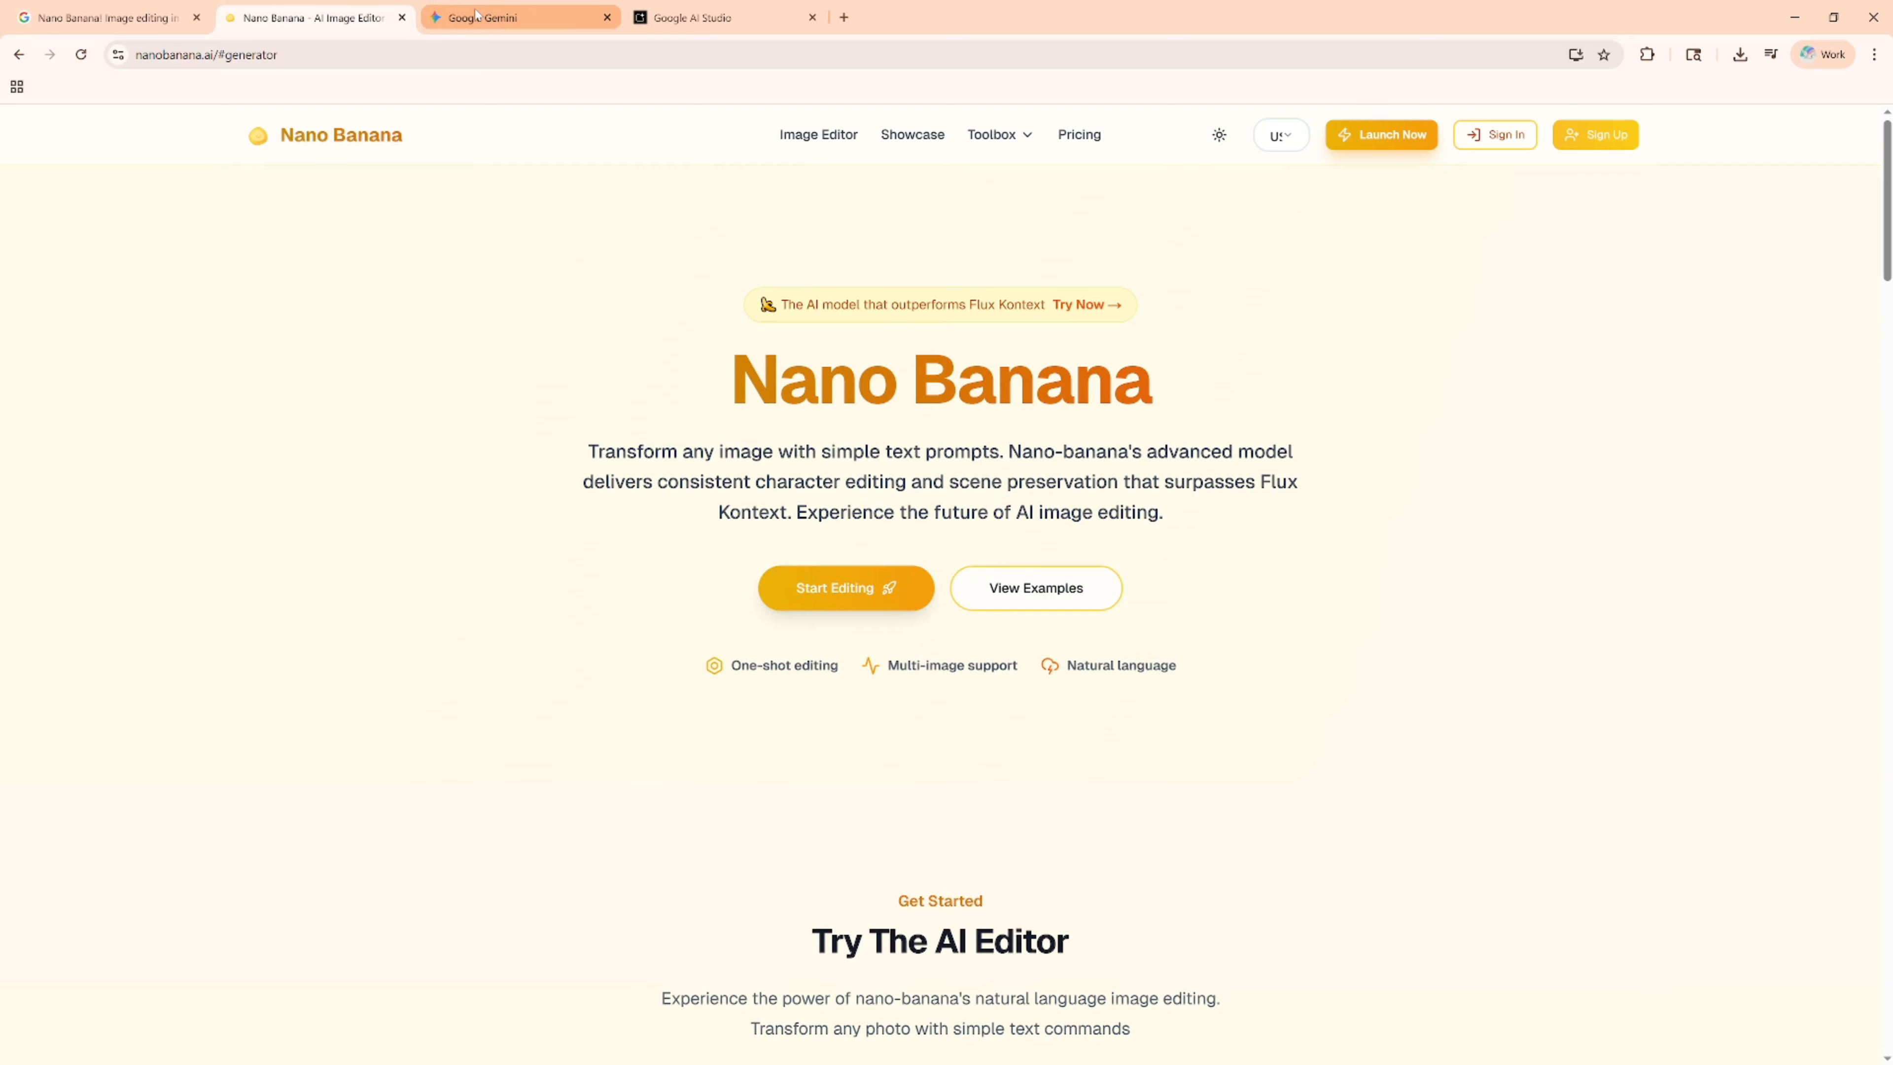
{"action": "left_click", "coordinate": [488, 20]}
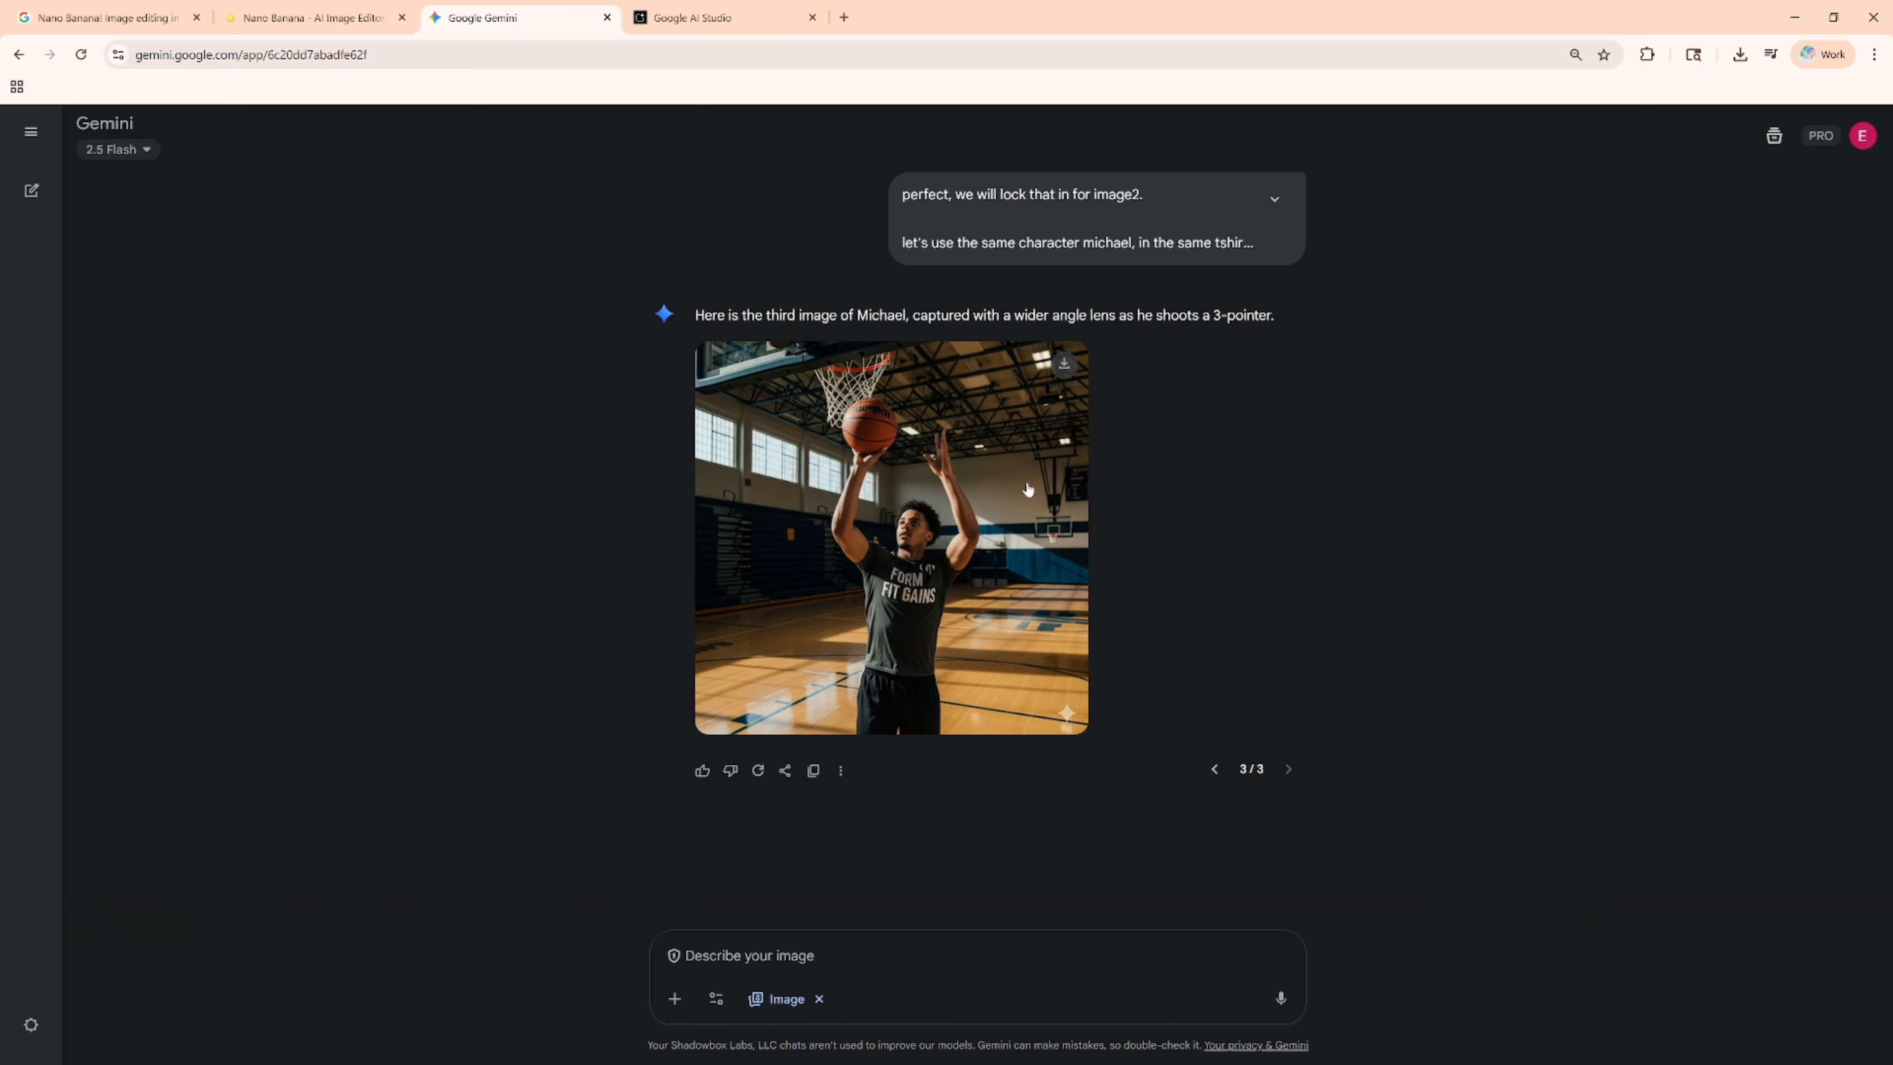
{"action": "scroll", "coordinate": [1021, 505], "scroll_direction": "up", "scroll_amount": 3}
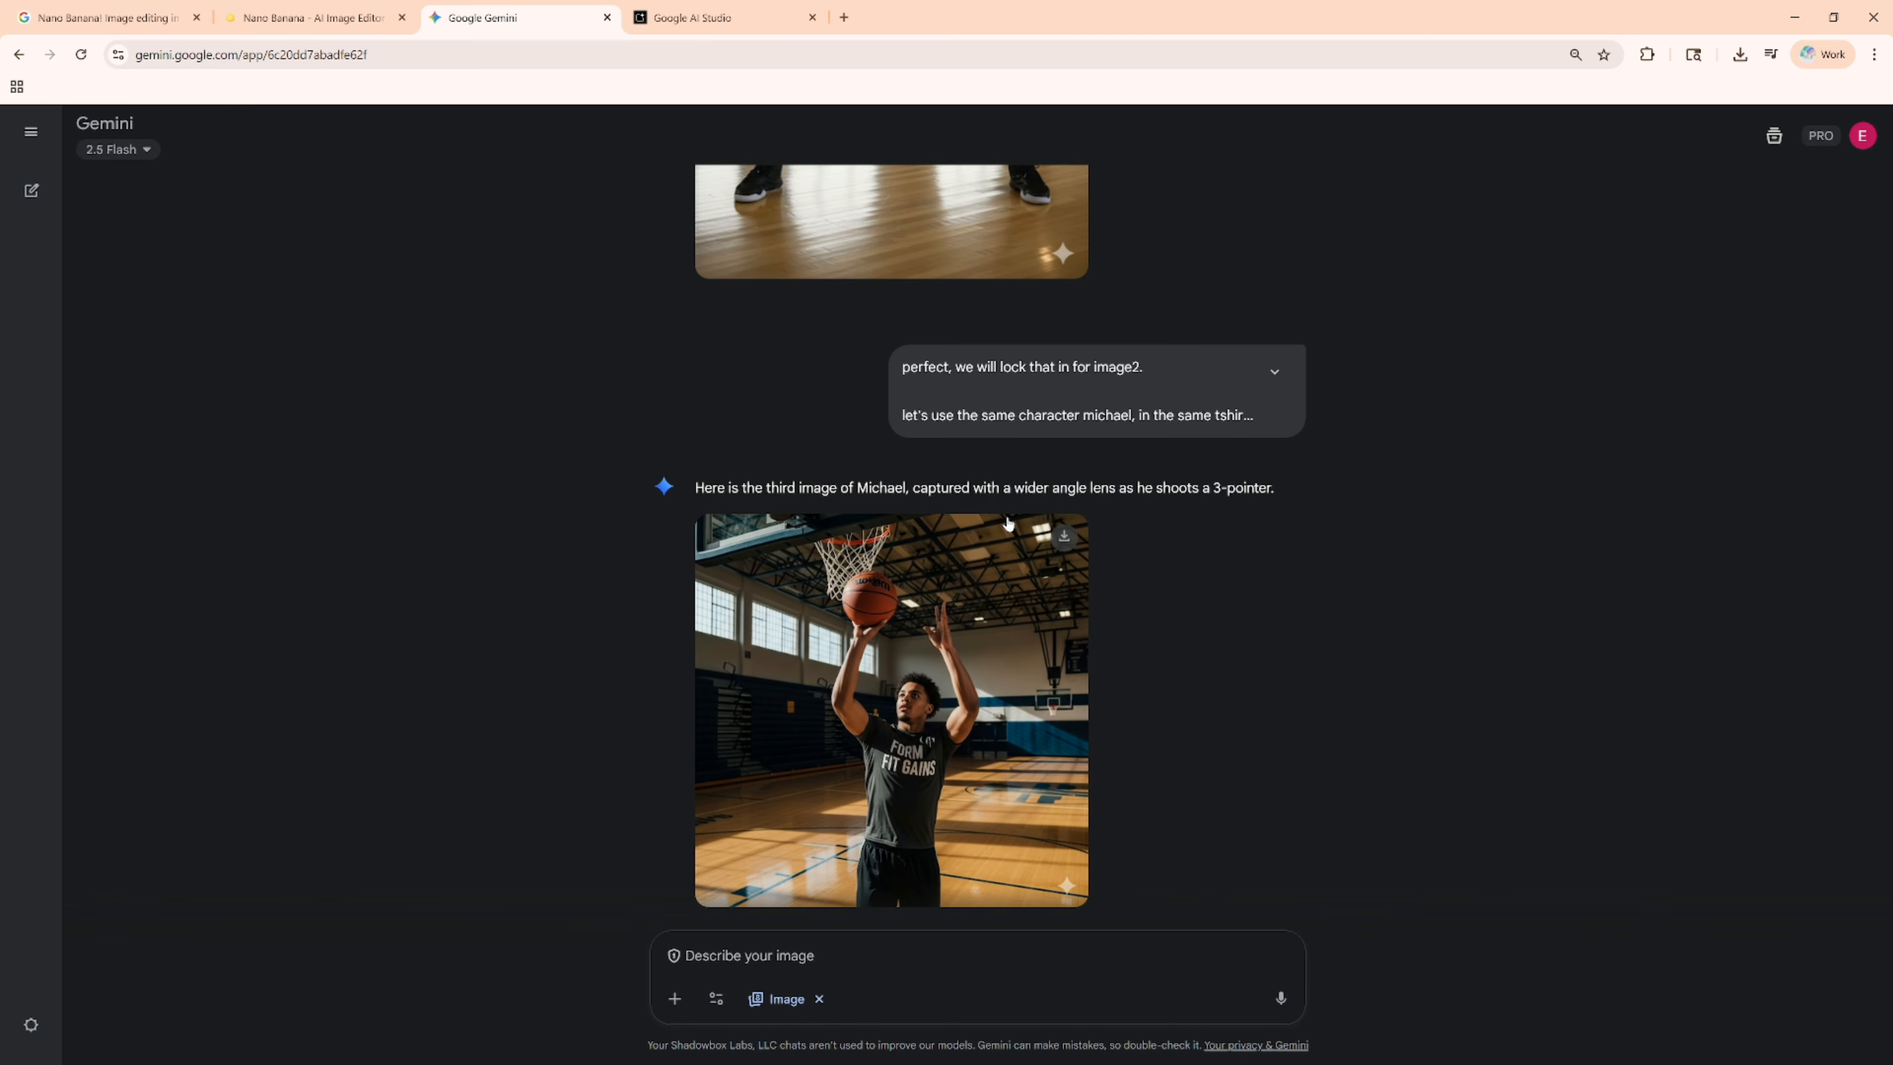